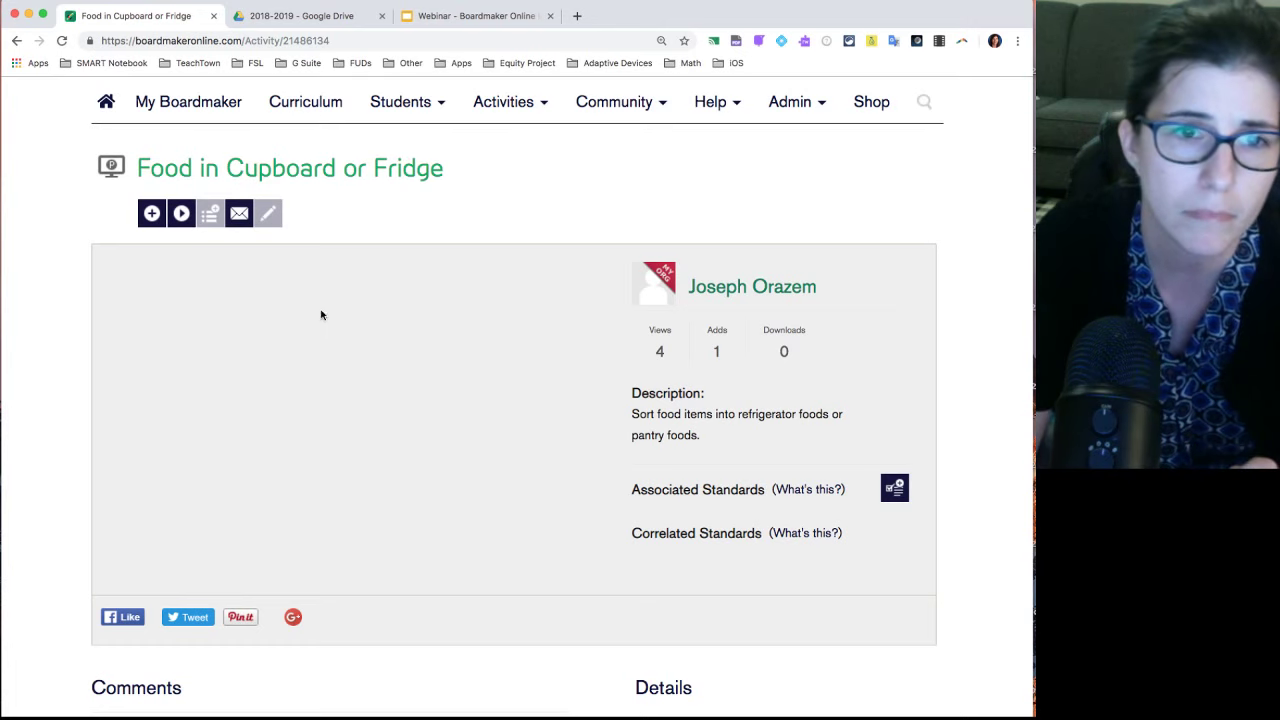
# Step: Preview the Food in Cupboard or Fridge activity, then try to add it to My Activities
pyautogui.click(180, 214)
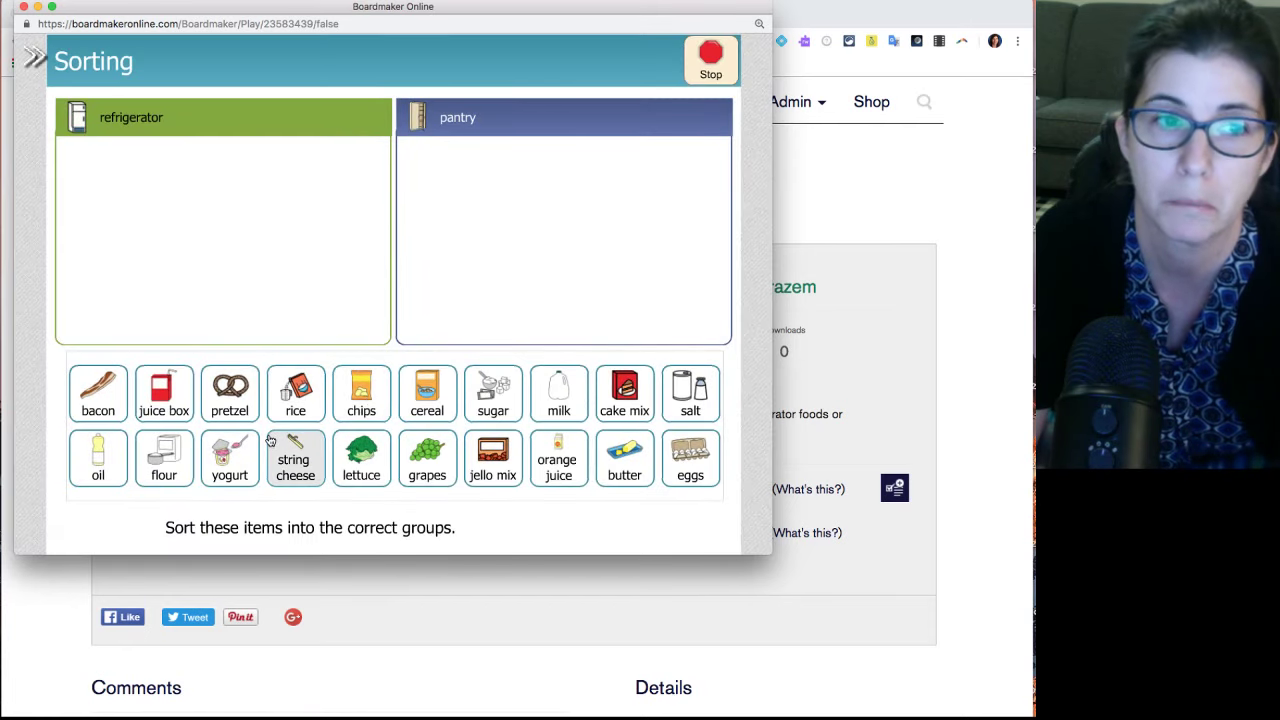
pyautogui.click(23, 8)
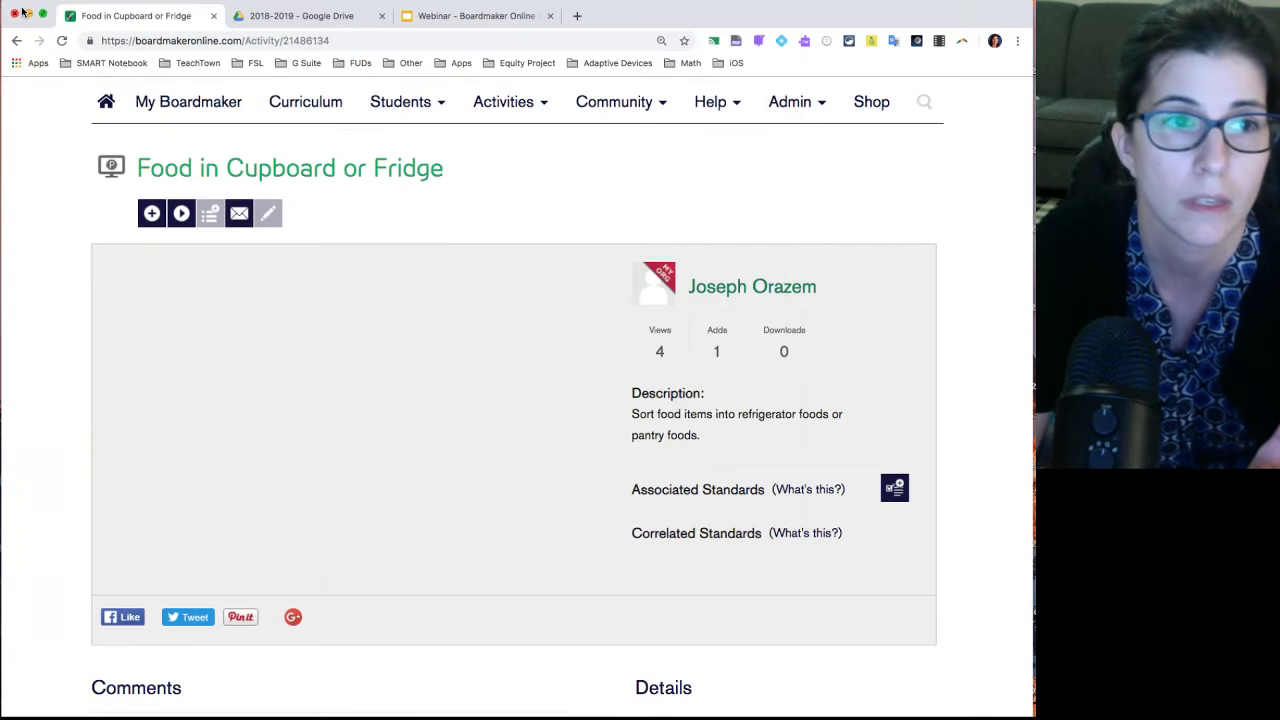
pyautogui.click(151, 213)
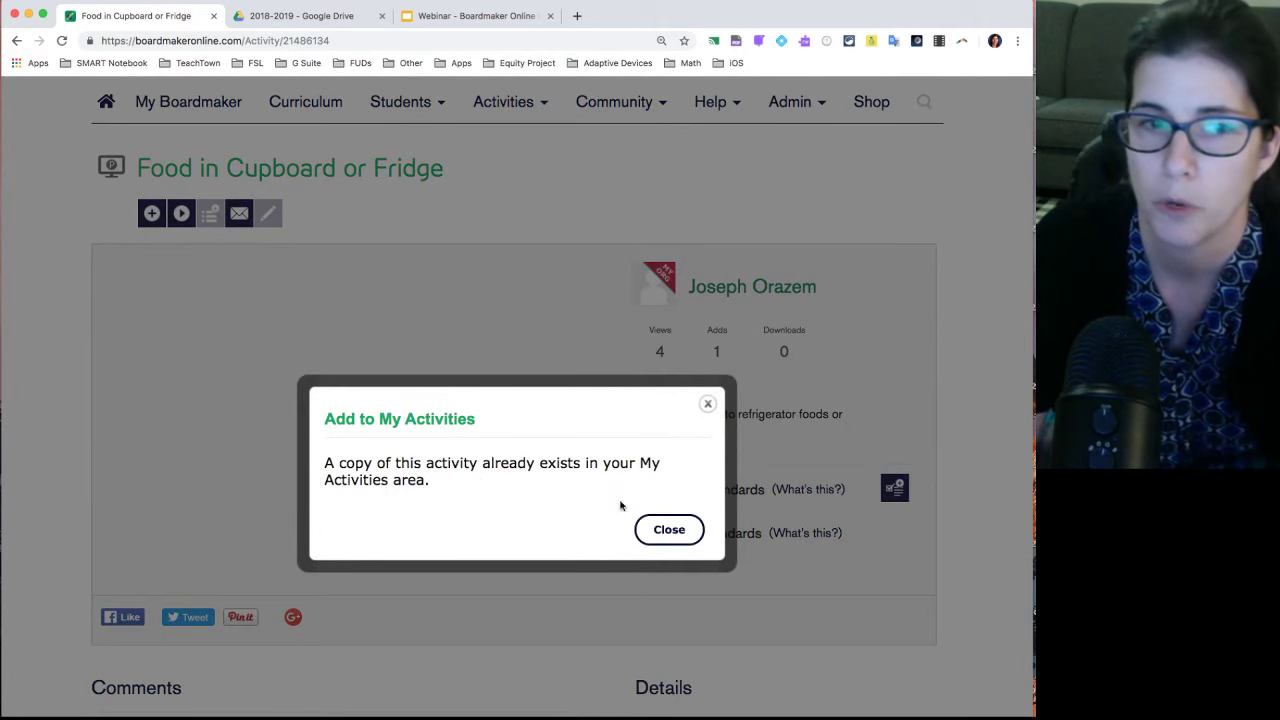
pyautogui.click(677, 530)
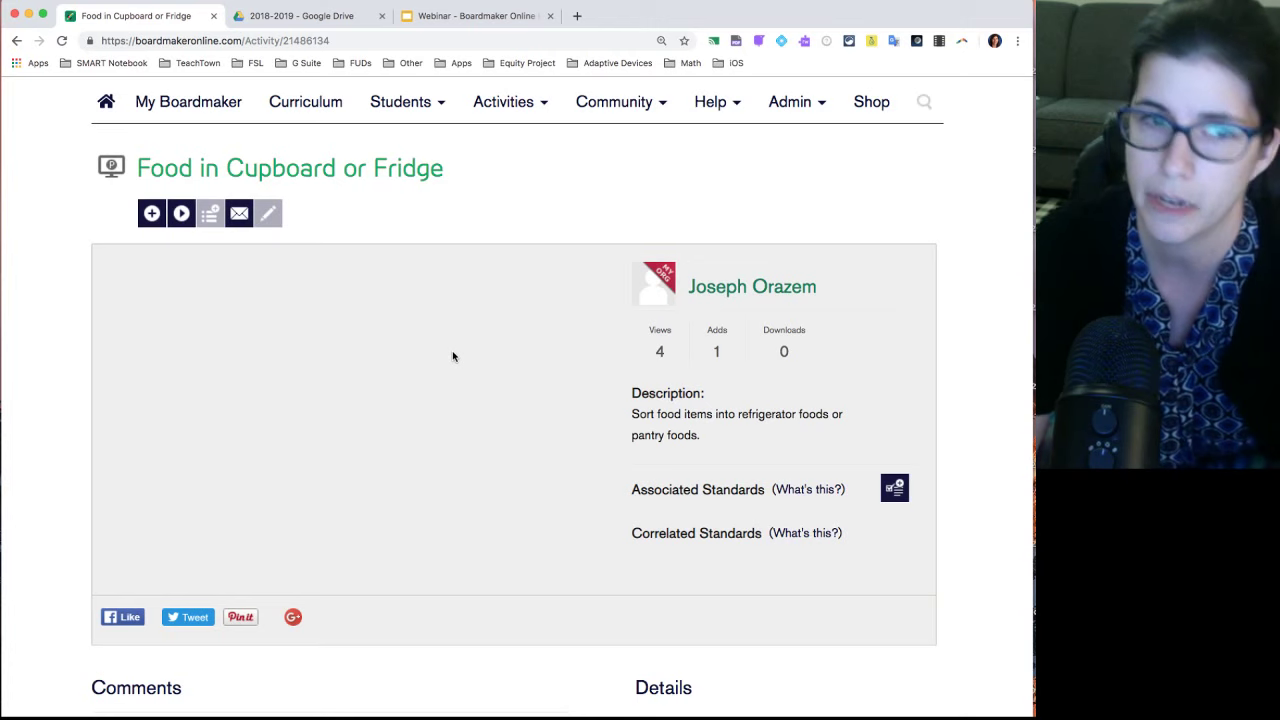
# Step: Open My Boardmaker and look through the My Activities list
pyautogui.scroll(3, 455, 360)
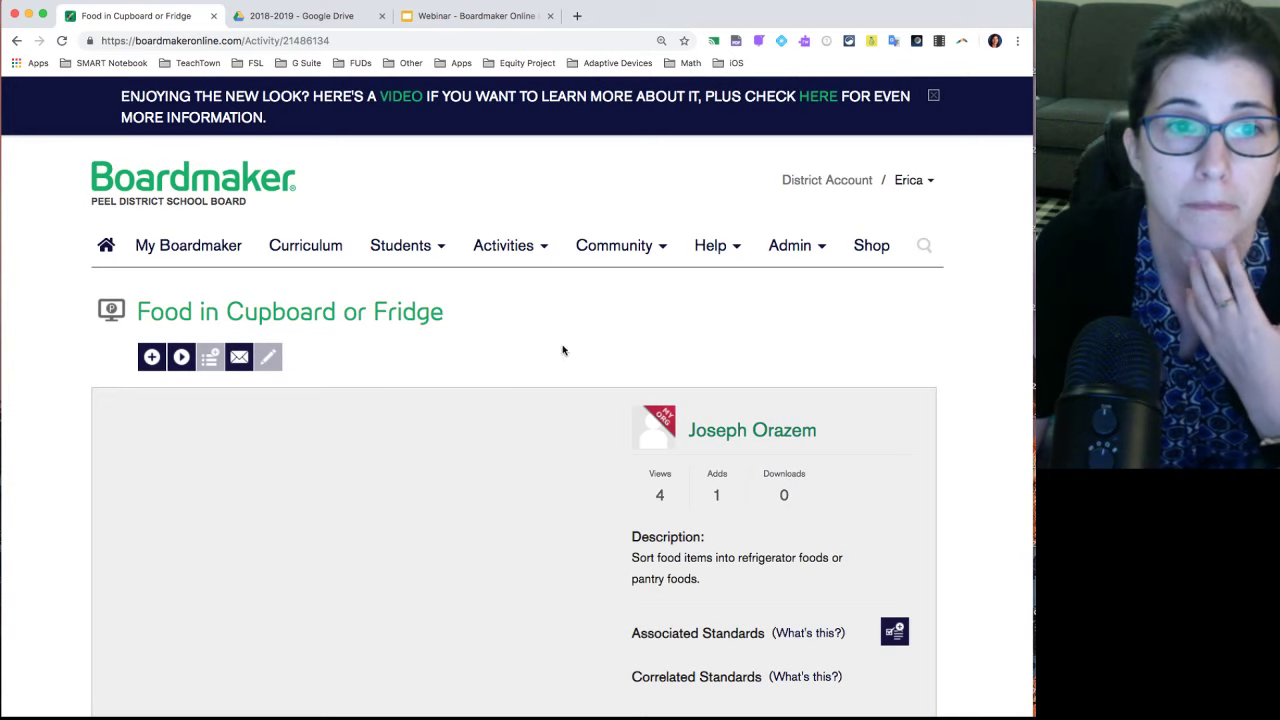
pyautogui.click(167, 250)
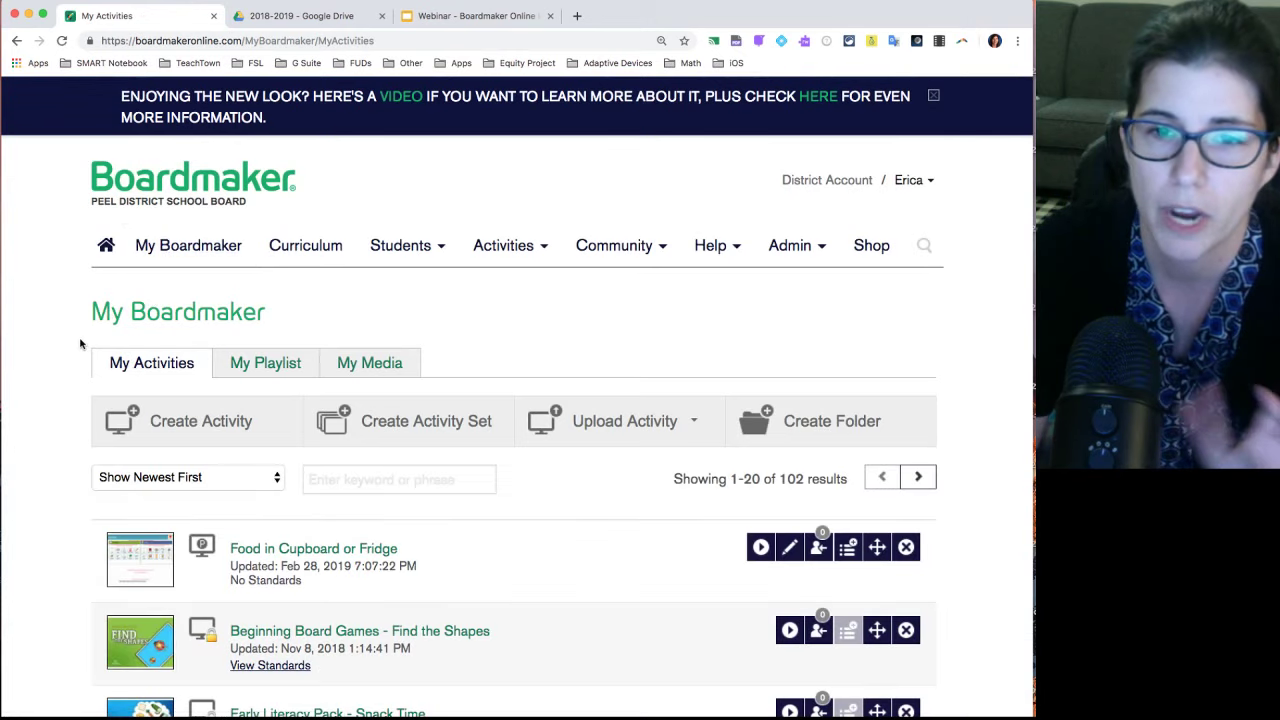
pyautogui.scroll(-2, 81, 344)
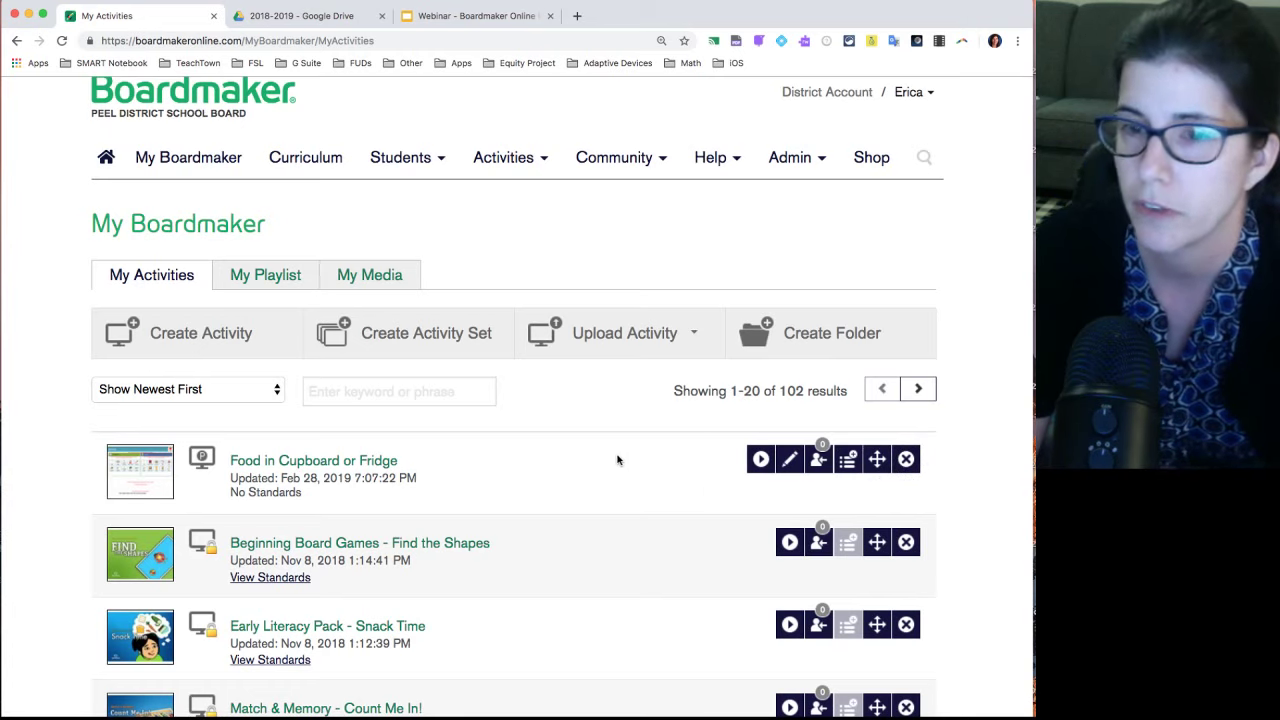
pyautogui.scroll(-2, 616, 458)
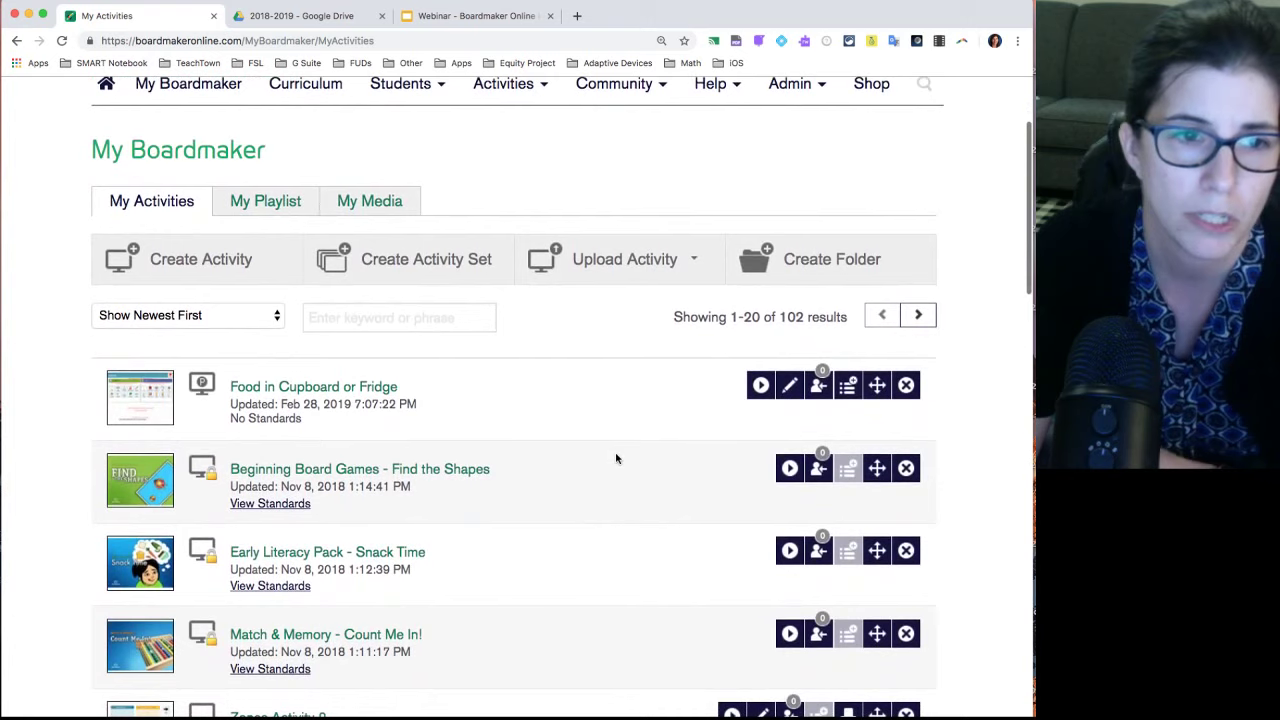
pyautogui.scroll(3, 616, 458)
pyautogui.scroll(1, 616, 458)
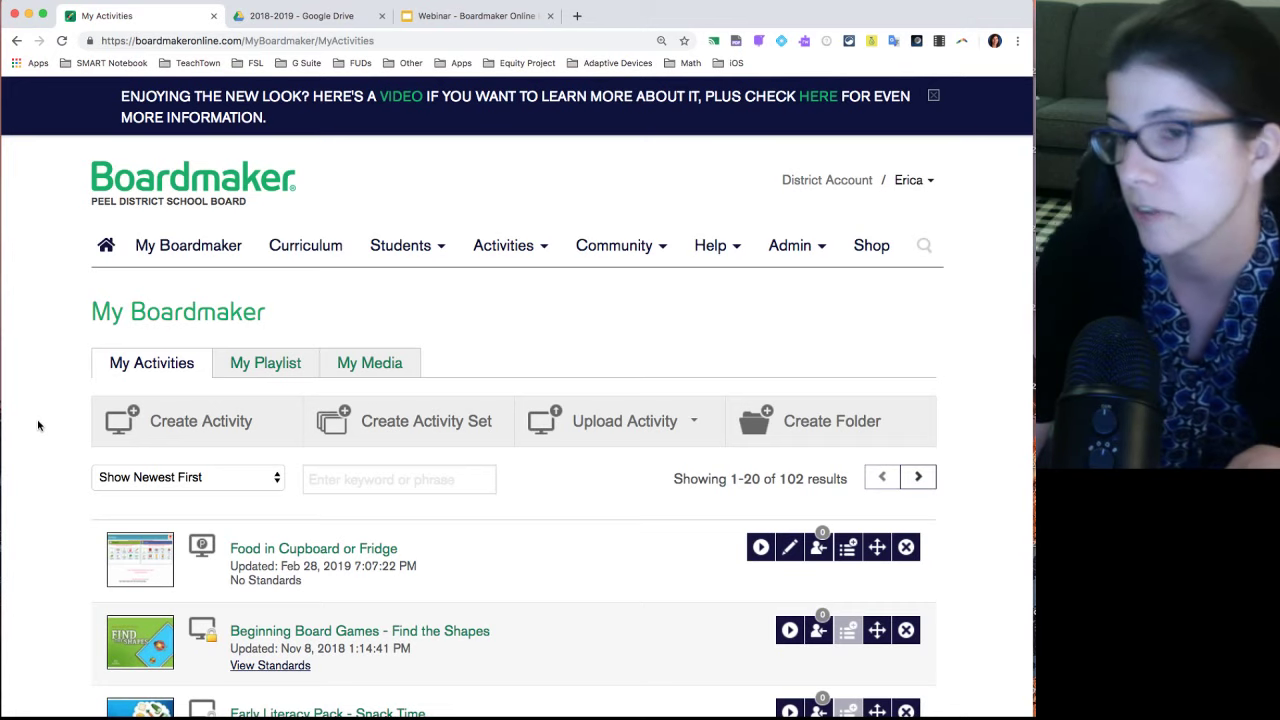
# Step: Start creating a new activity and filter the templates to the Sorting activity type
pyautogui.click(143, 448)
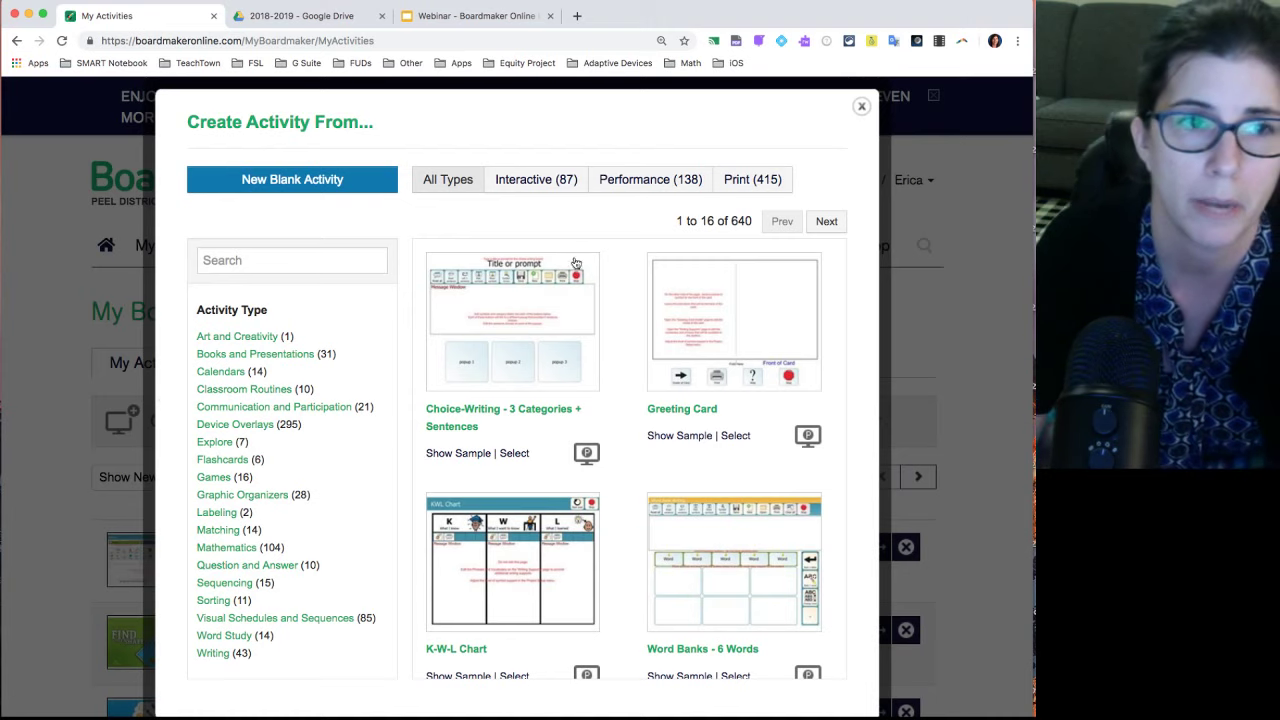
pyautogui.click(861, 106)
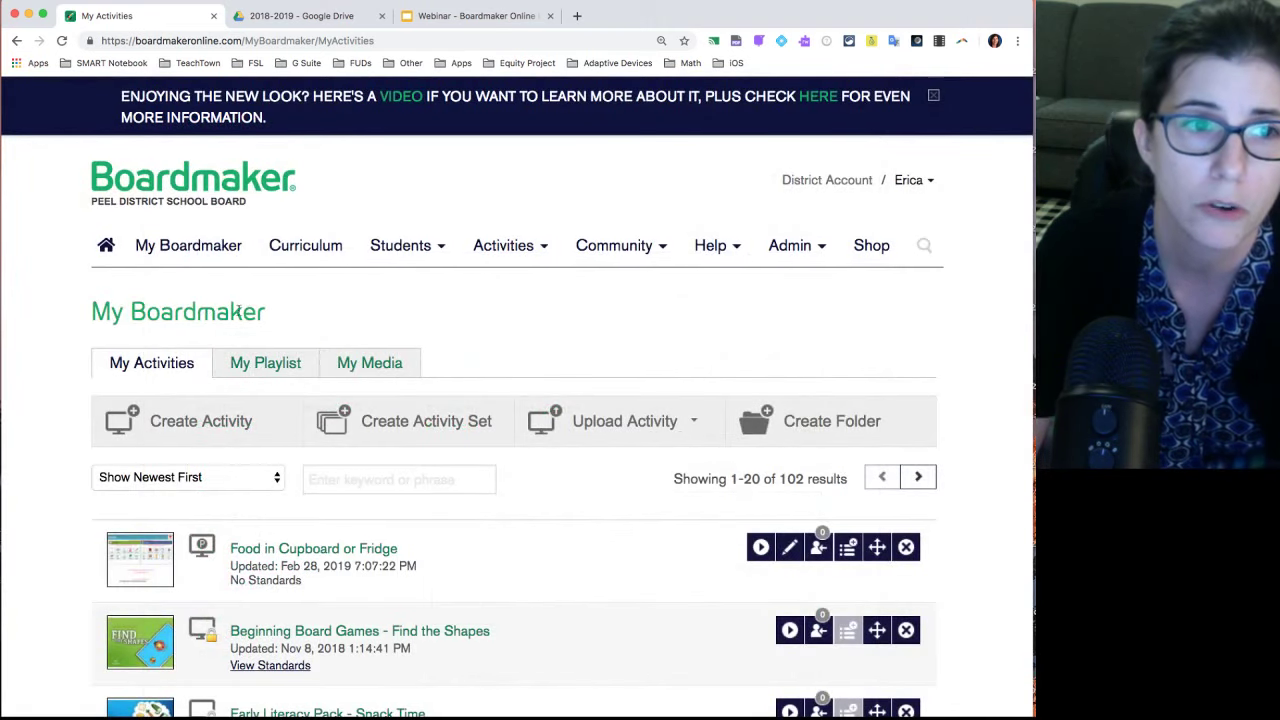
pyautogui.click(183, 428)
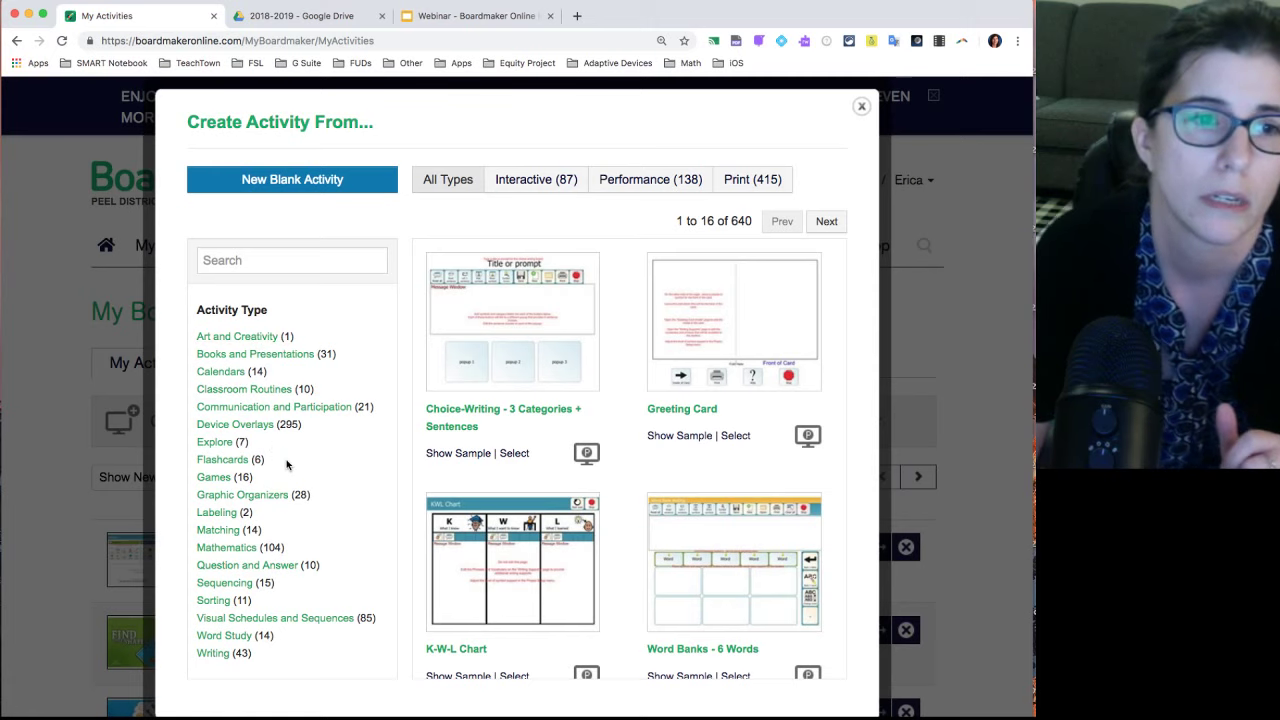
pyautogui.scroll(-2, 286, 463)
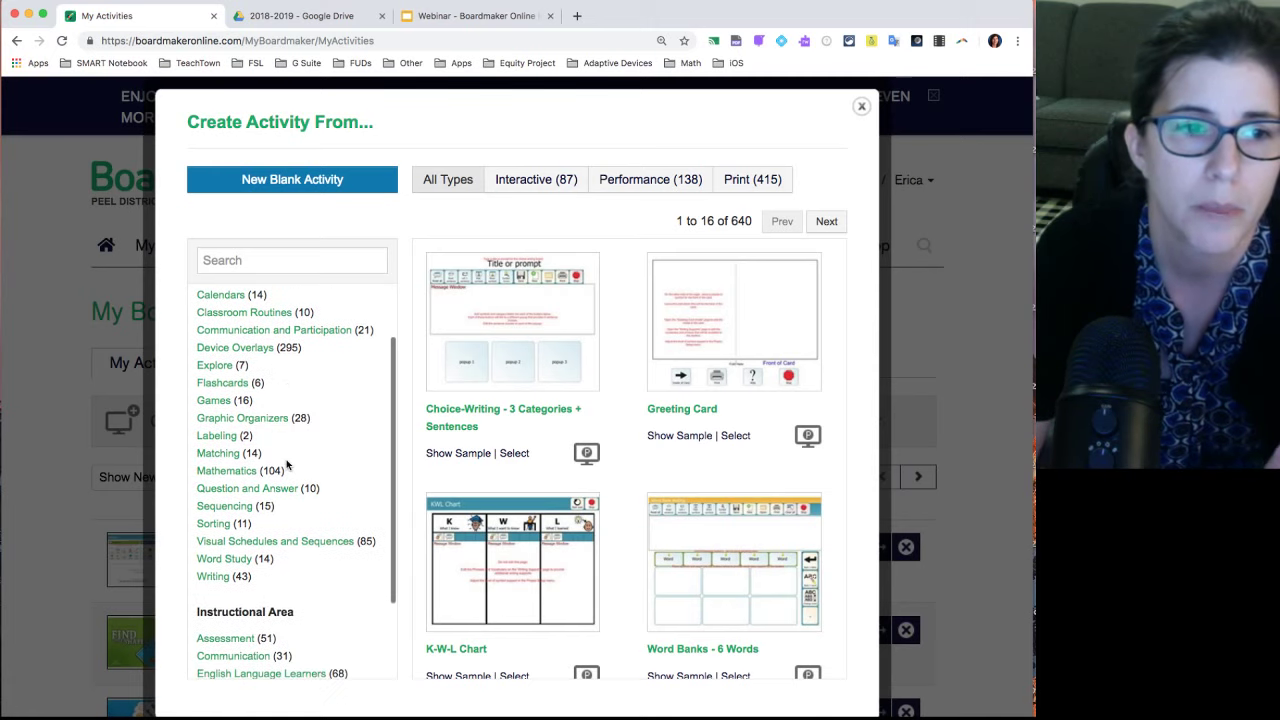
pyautogui.click(214, 524)
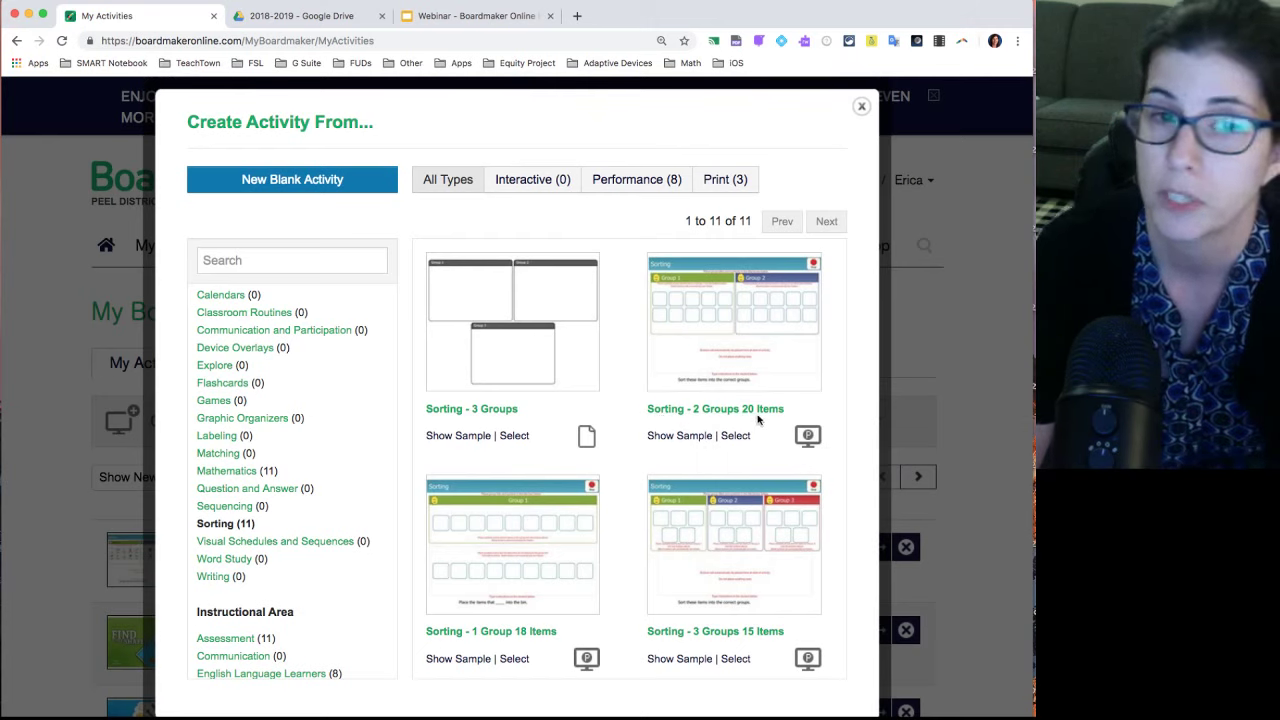
# Step: Look through the sorting templates, create the activity from Sorting - 2 Groups 20 Items, and enlarge the editor window
pyautogui.scroll(-1, 757, 420)
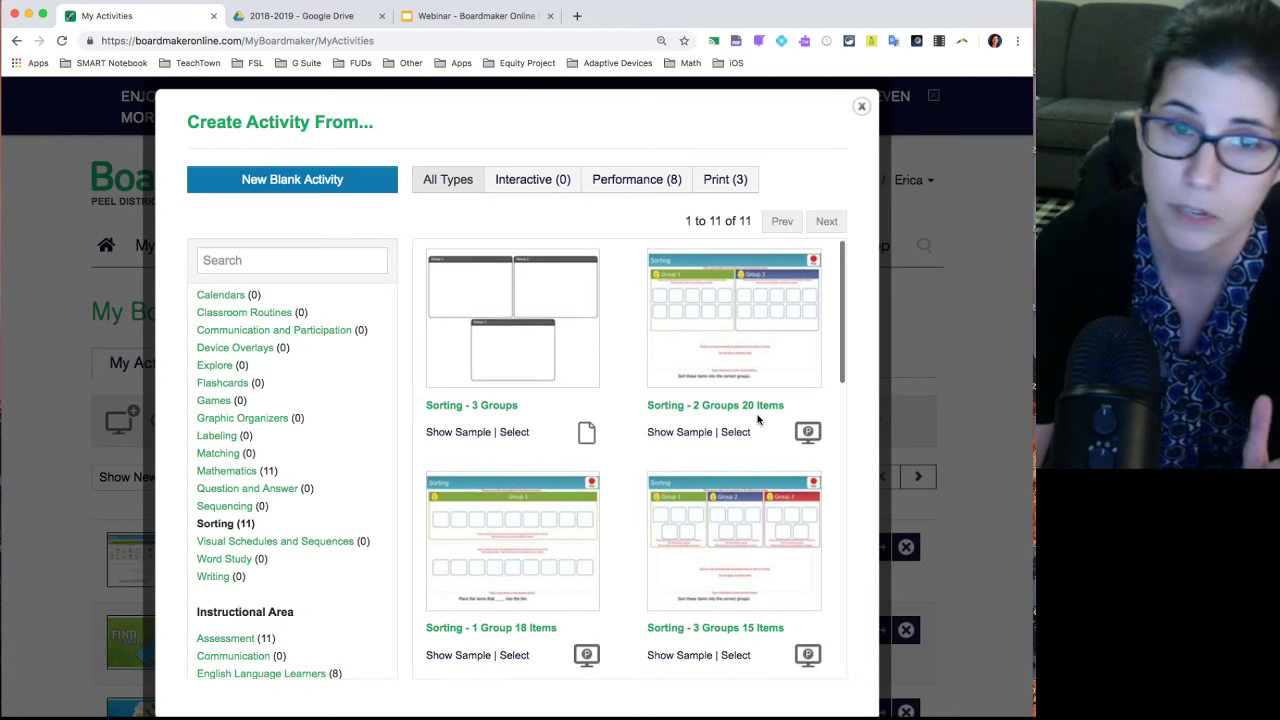
pyautogui.scroll(-3, 757, 420)
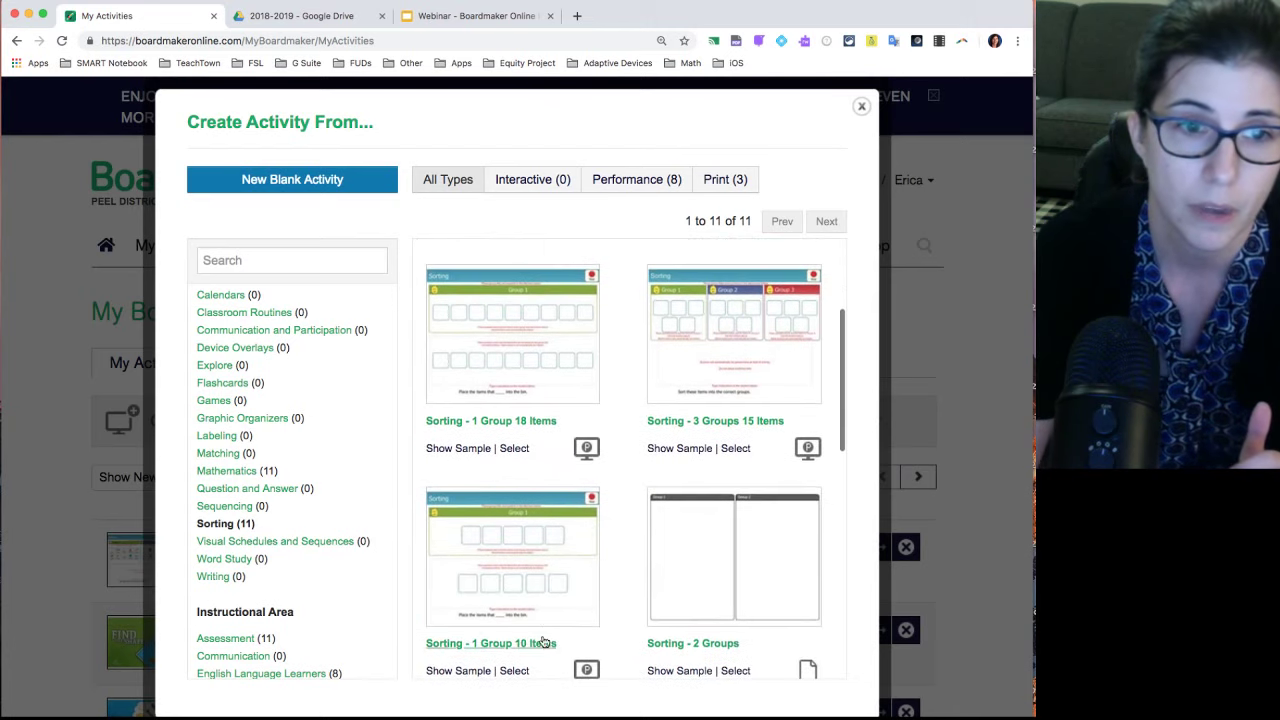
pyautogui.scroll(-4, 618, 565)
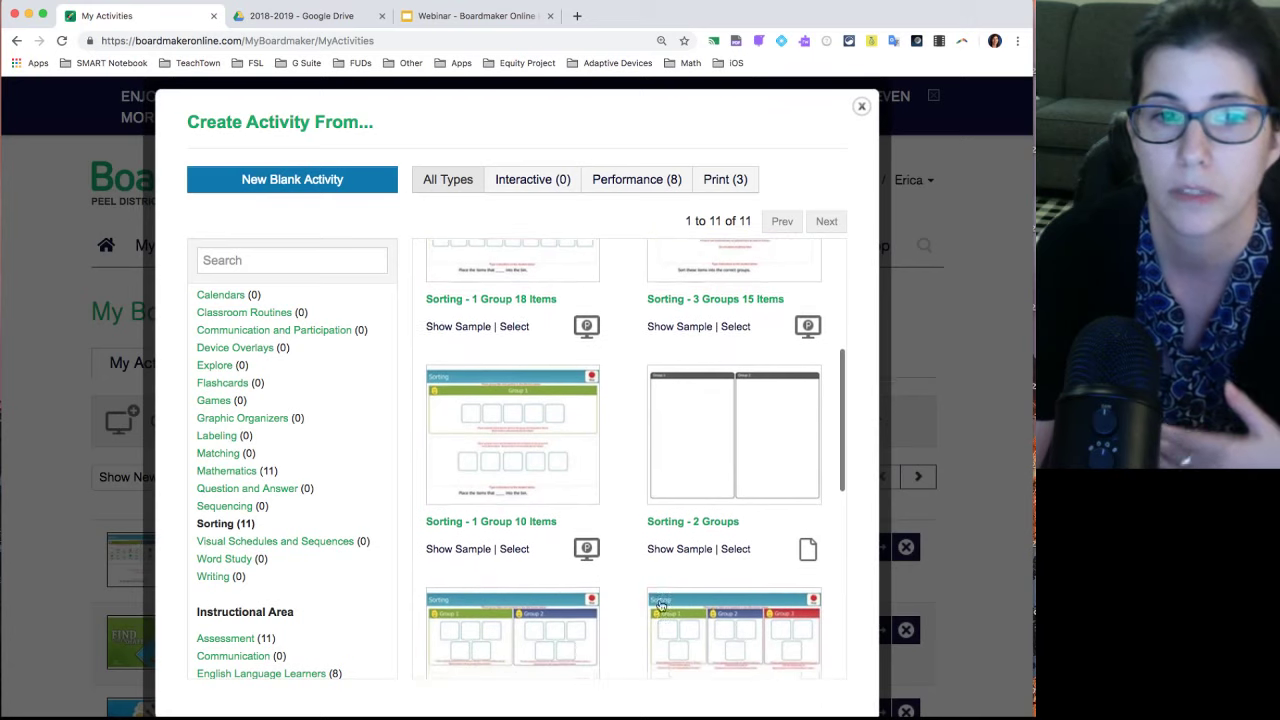
pyautogui.scroll(-3, 838, 505)
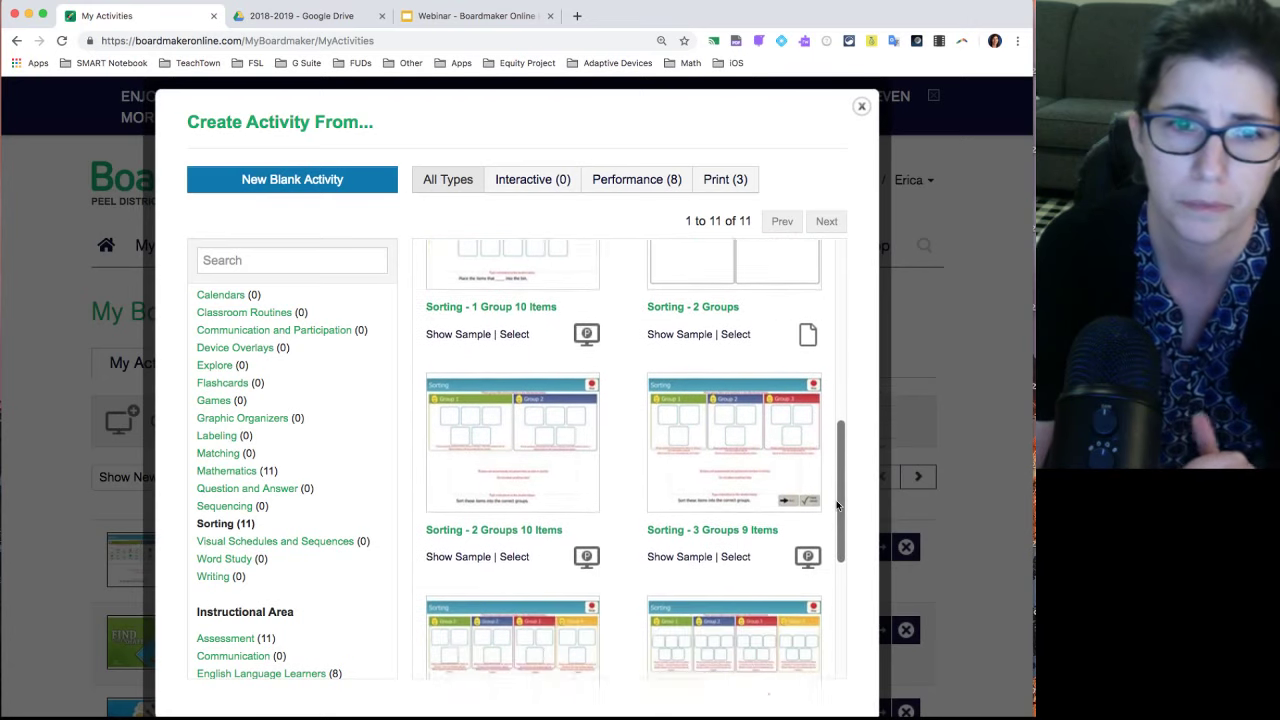
pyautogui.scroll(-3, 838, 505)
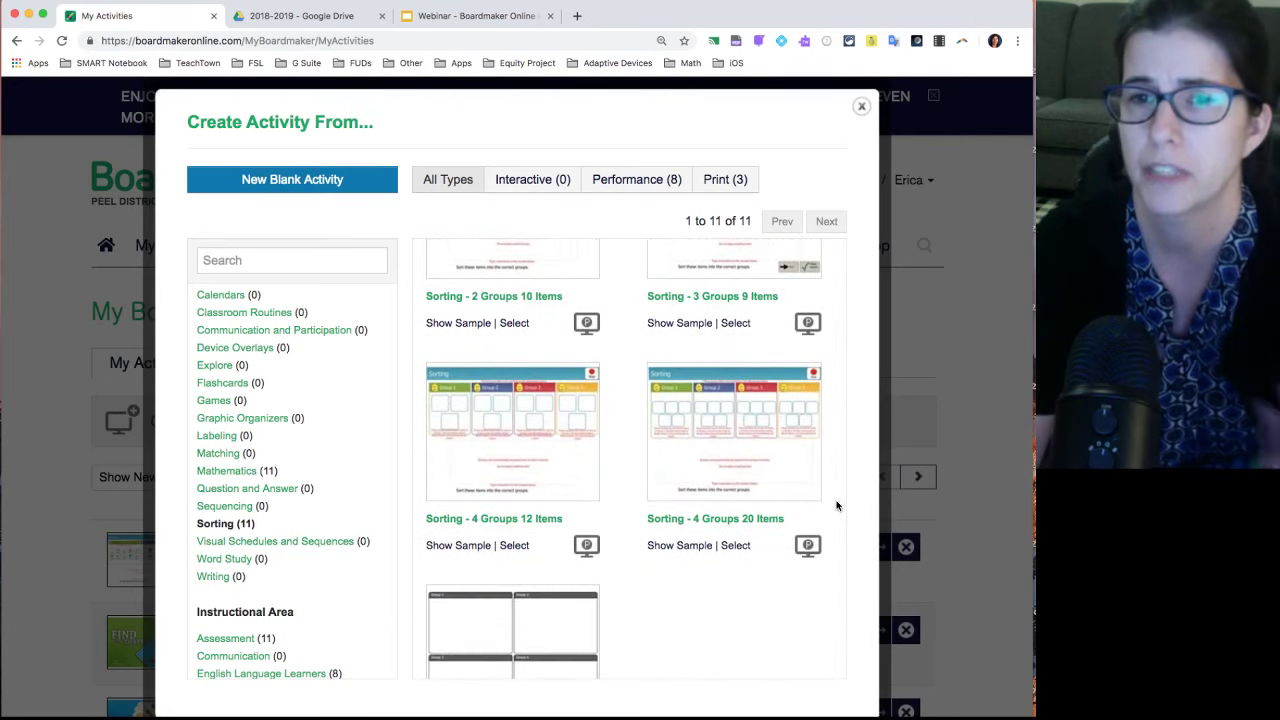
pyautogui.scroll(-1, 838, 505)
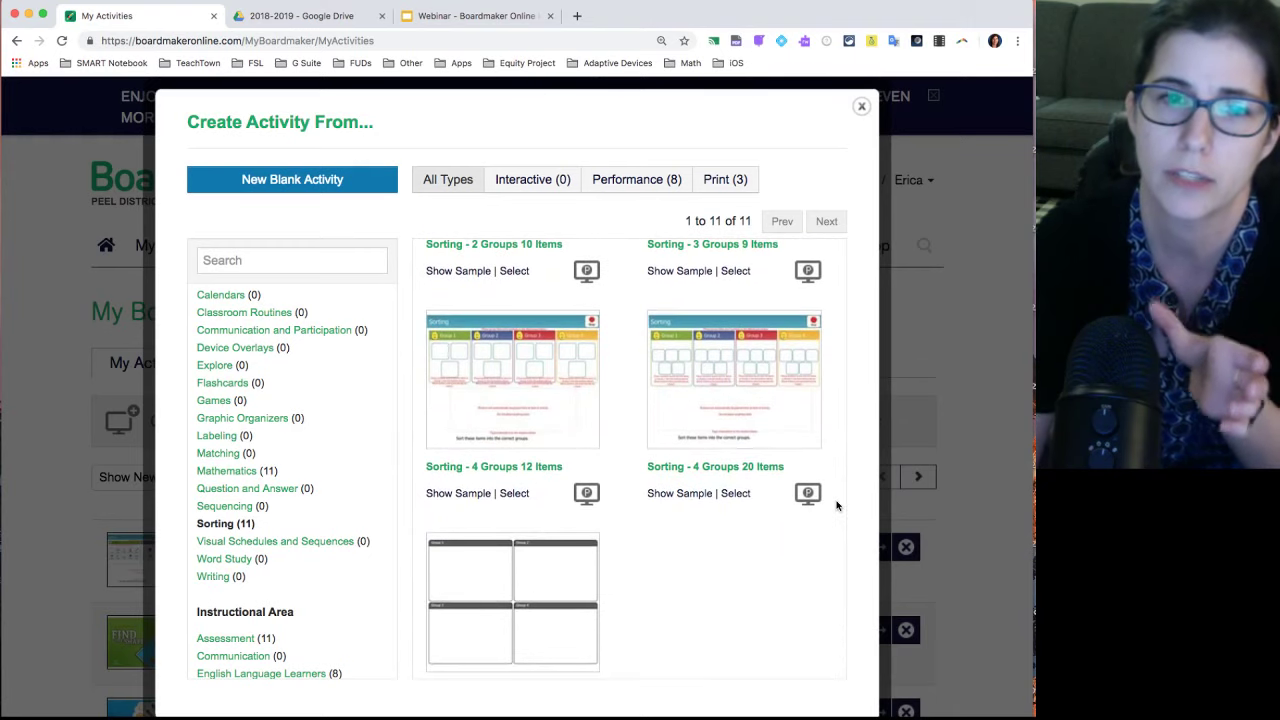
pyautogui.scroll(10, 838, 505)
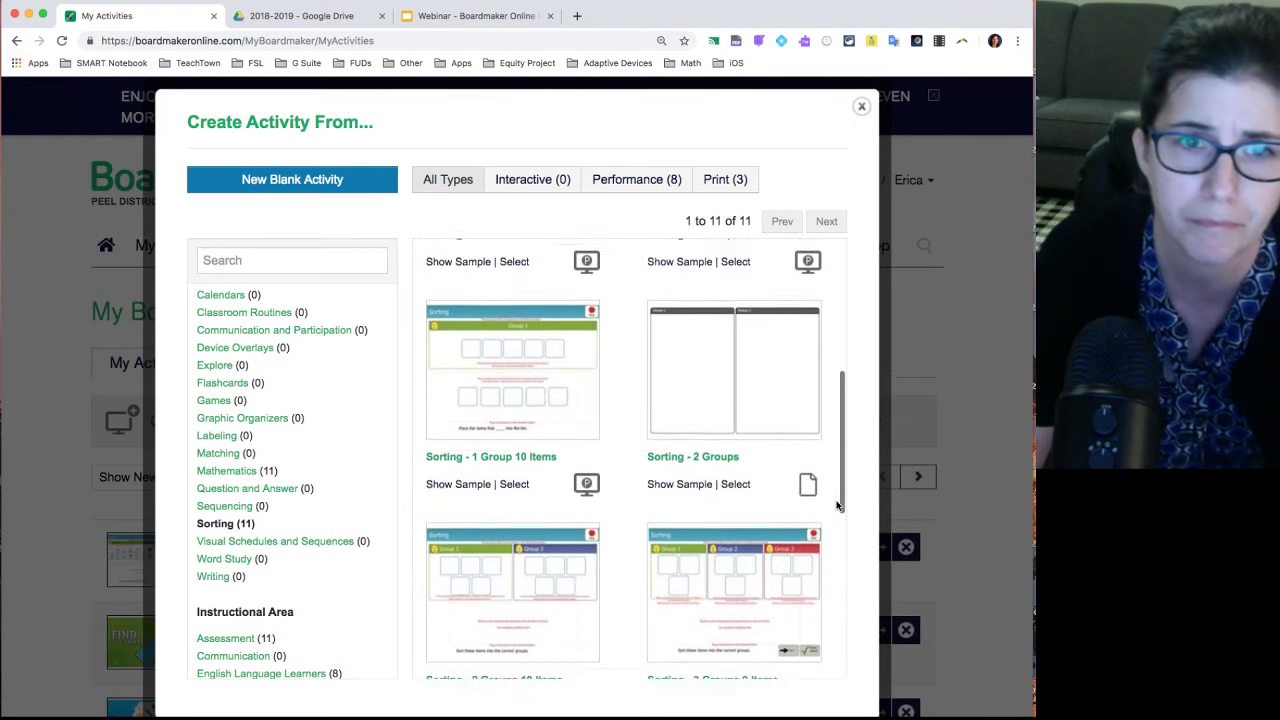
pyautogui.scroll(3, 838, 505)
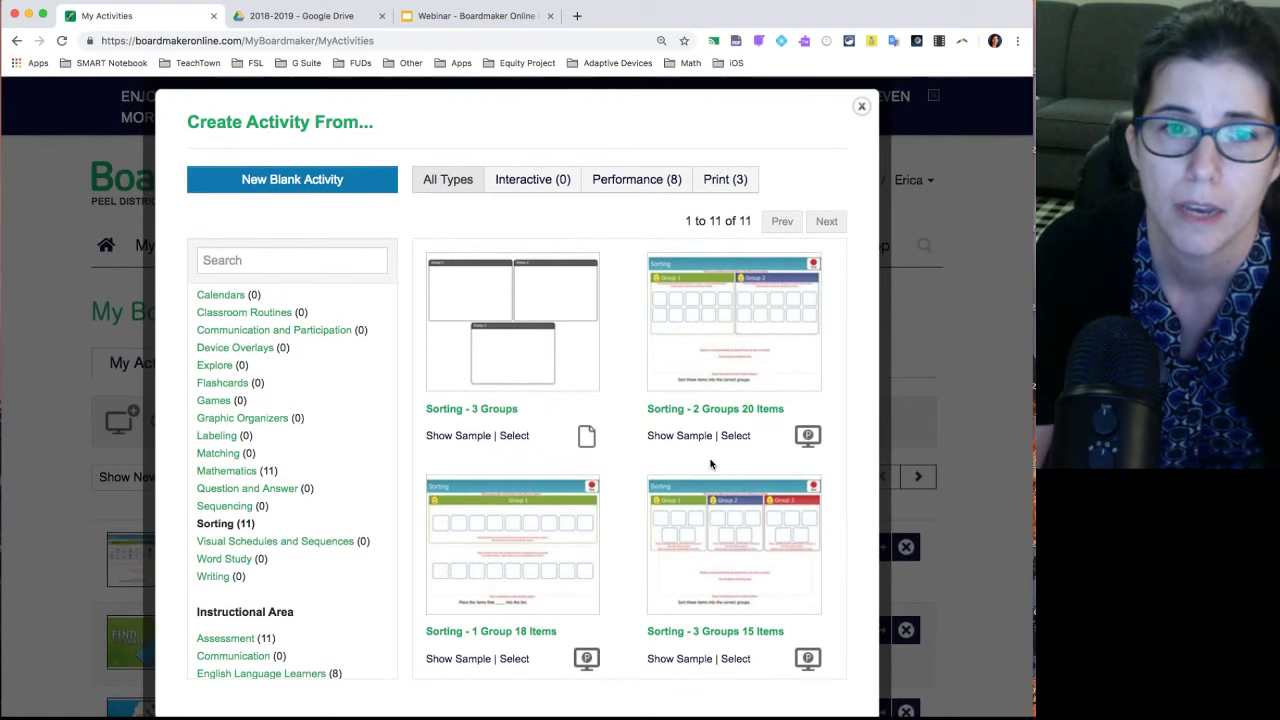
pyautogui.click(735, 436)
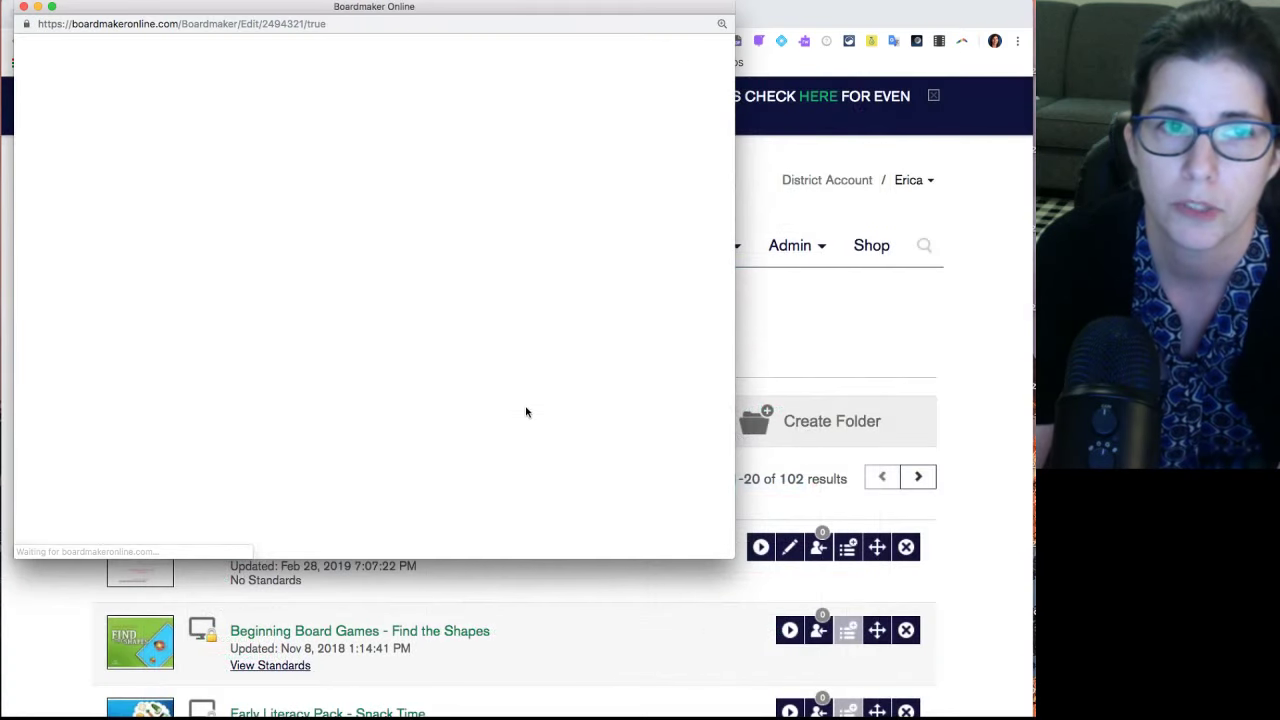
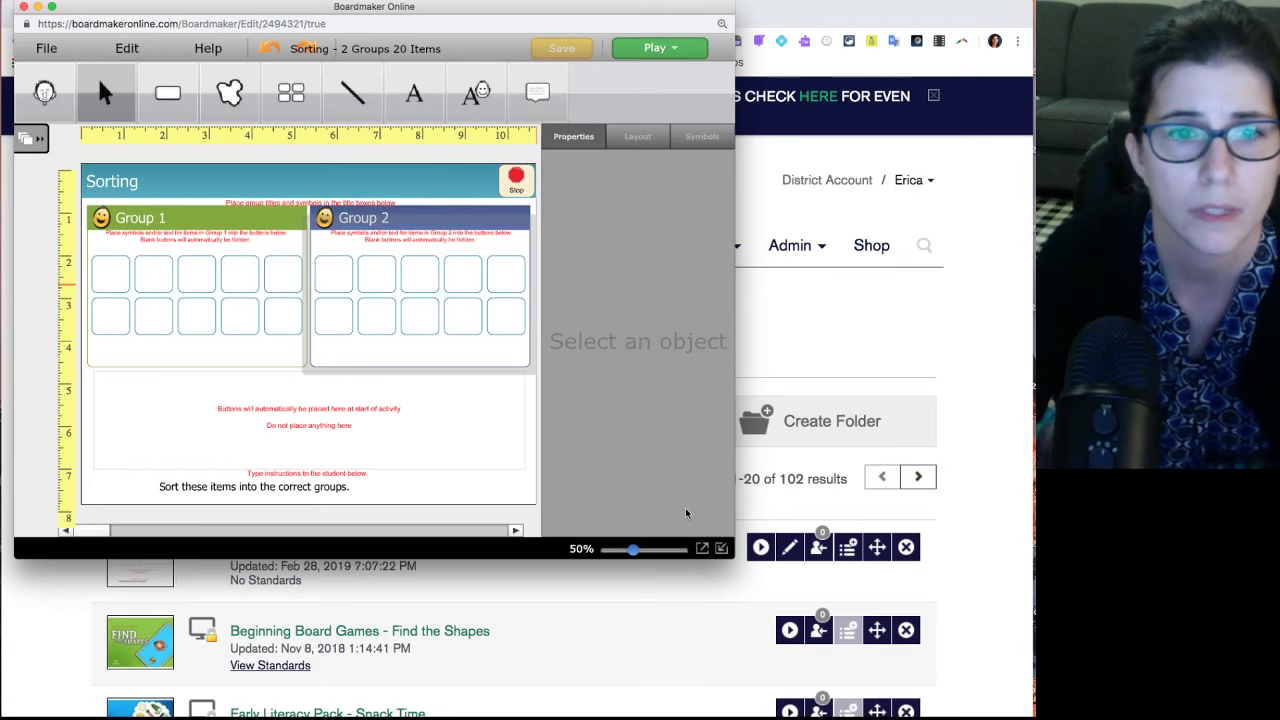
pyautogui.moveTo(735, 561); pyautogui.dragTo(1010, 708)
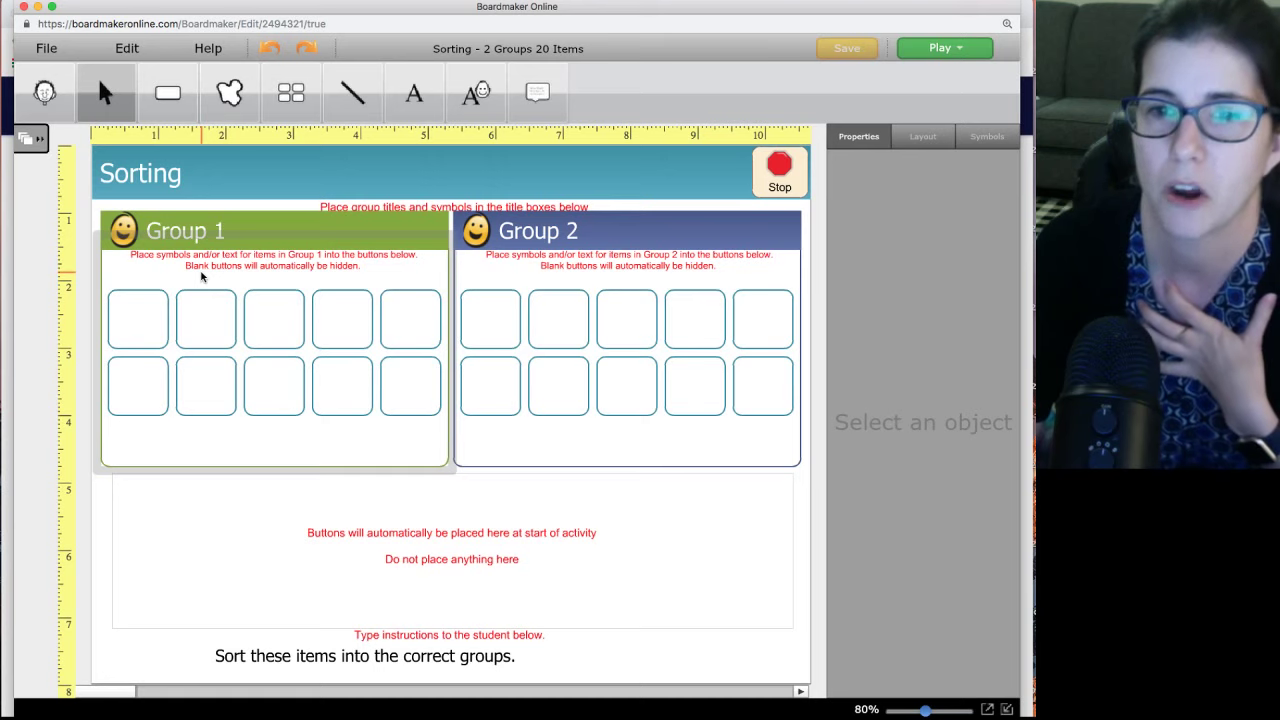
# Step: Title the activity "Fridge vs Pantry" and name the two groups "Fridge" and "Pantry"
pyautogui.click(151, 175)
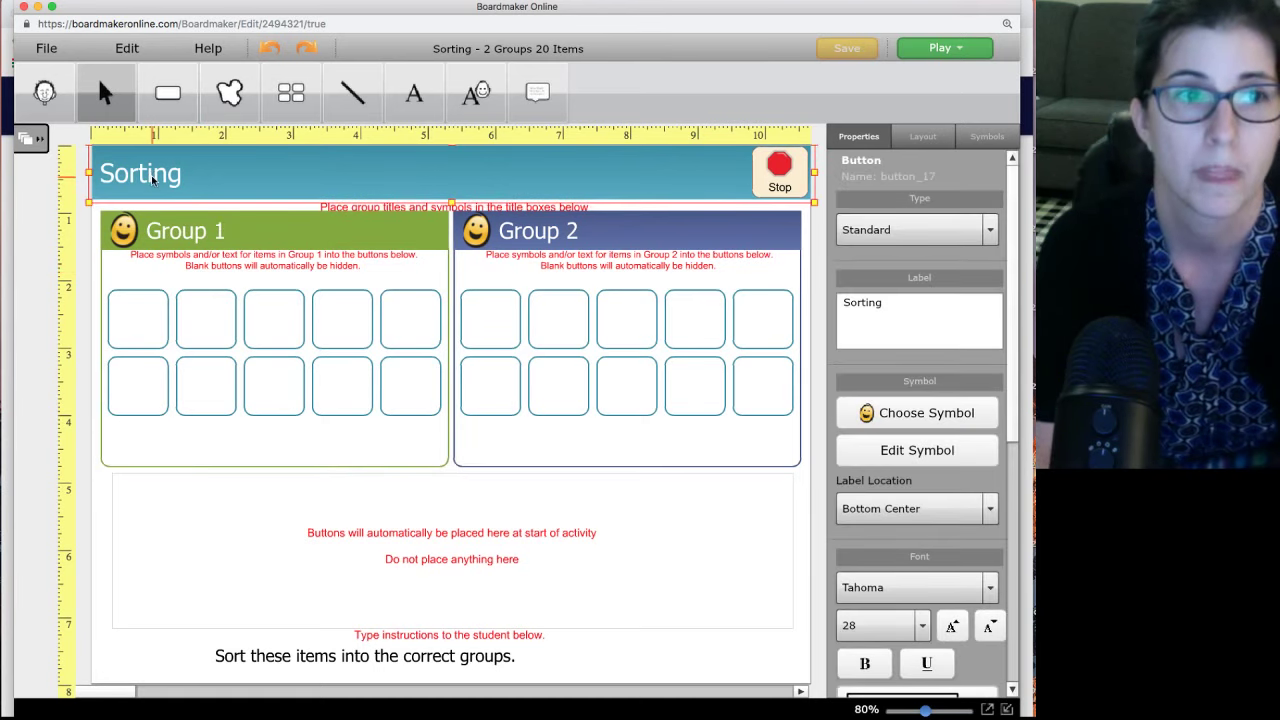
pyautogui.write('Fridge vs Pantry')
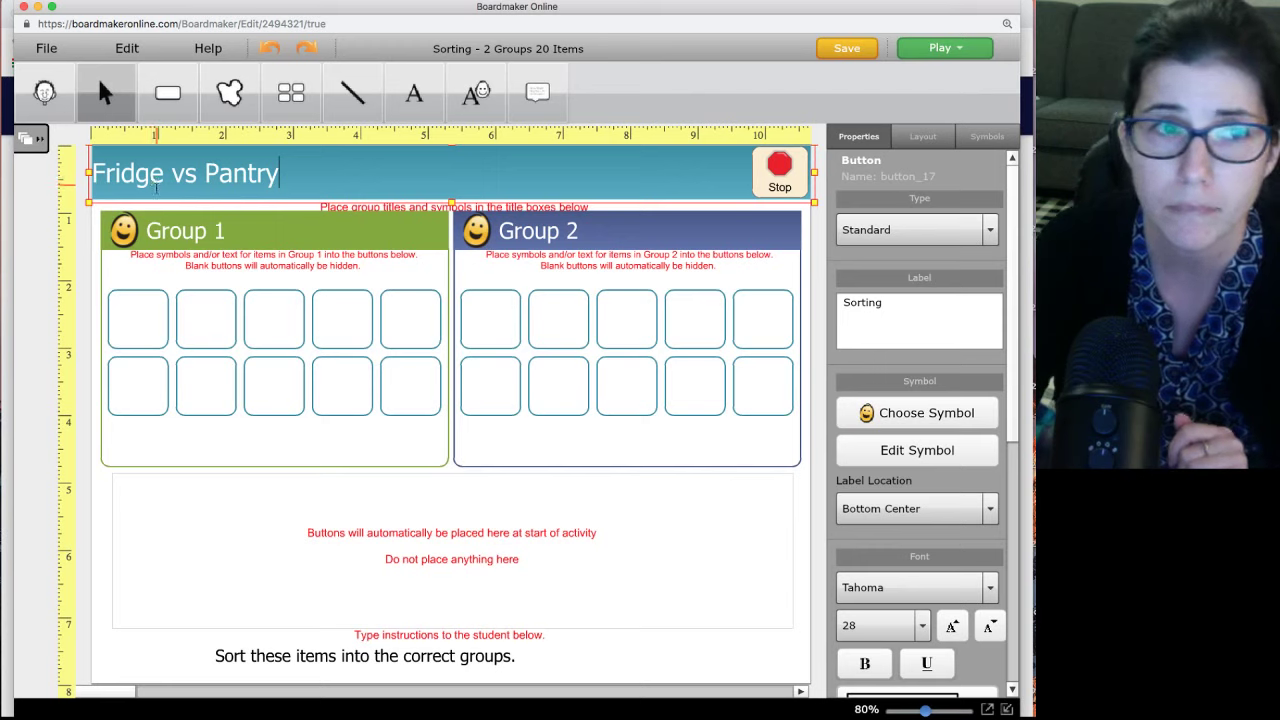
pyautogui.click(187, 236)
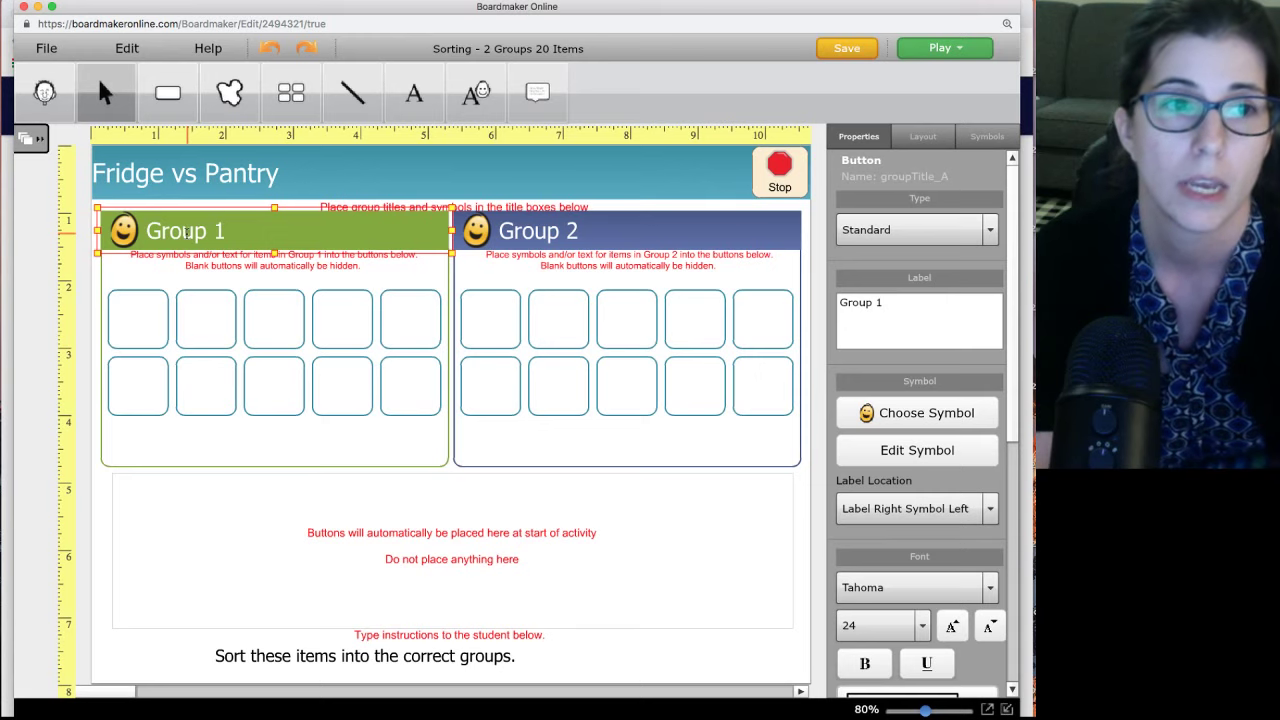
pyautogui.write('Fridge')
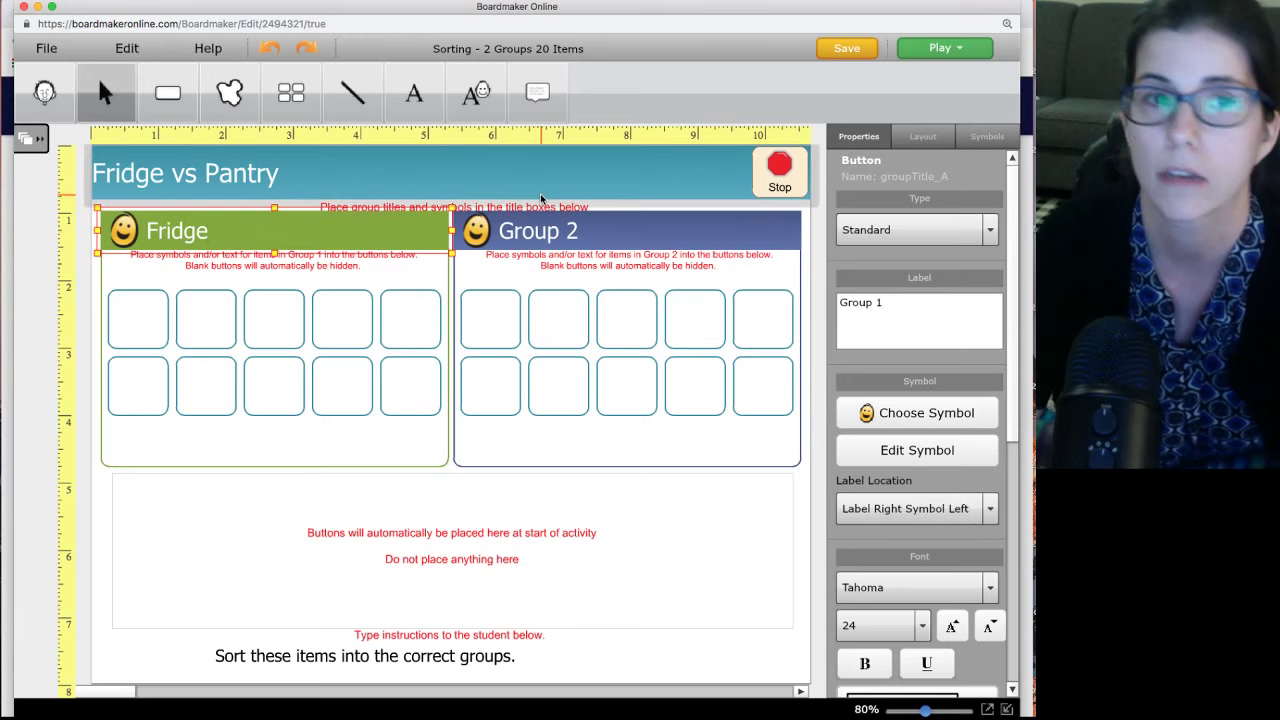
pyautogui.click(548, 230)
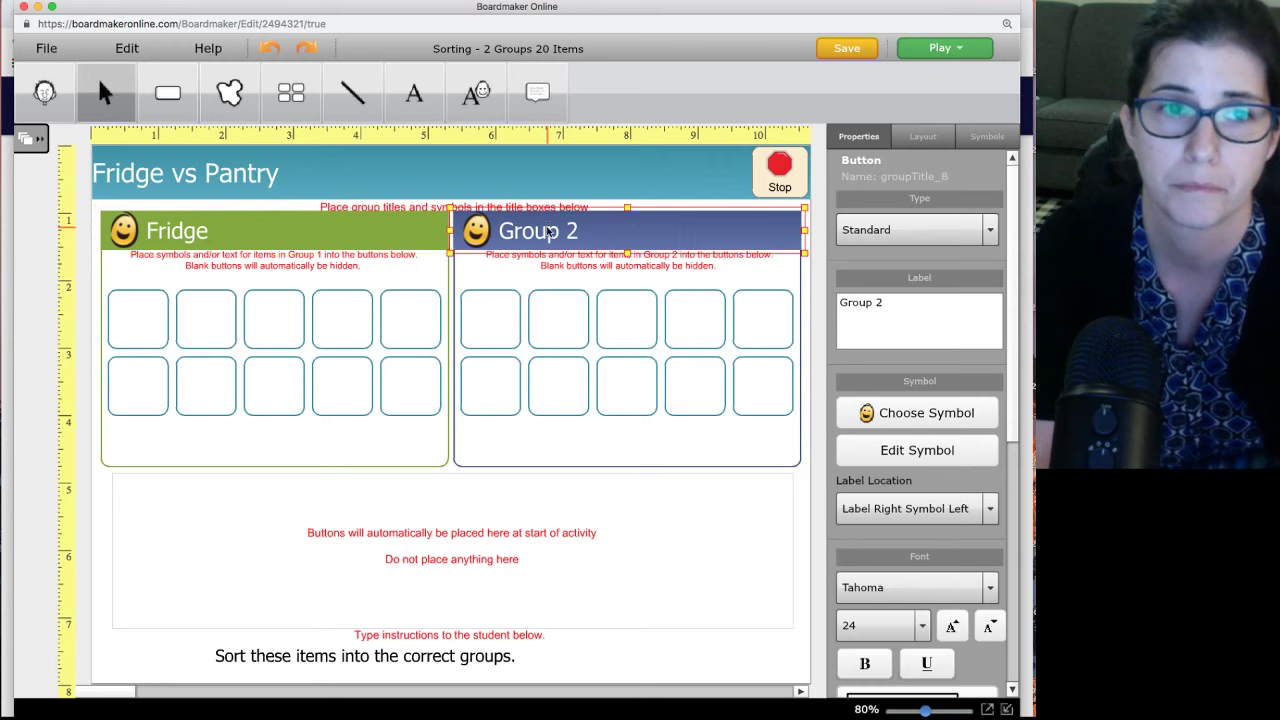
pyautogui.write('Pantry')
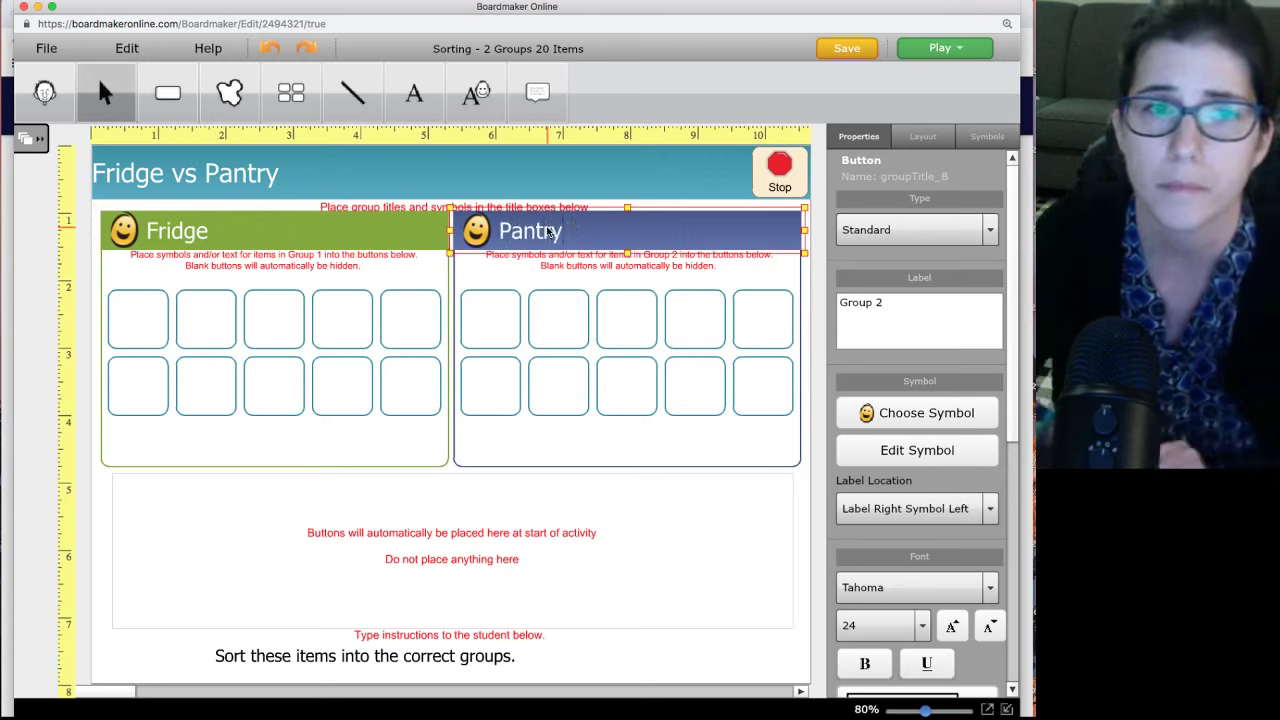
# Step: Try moving the first Fridge item button into the area below the groups, and undo the move
pyautogui.click(160, 318)
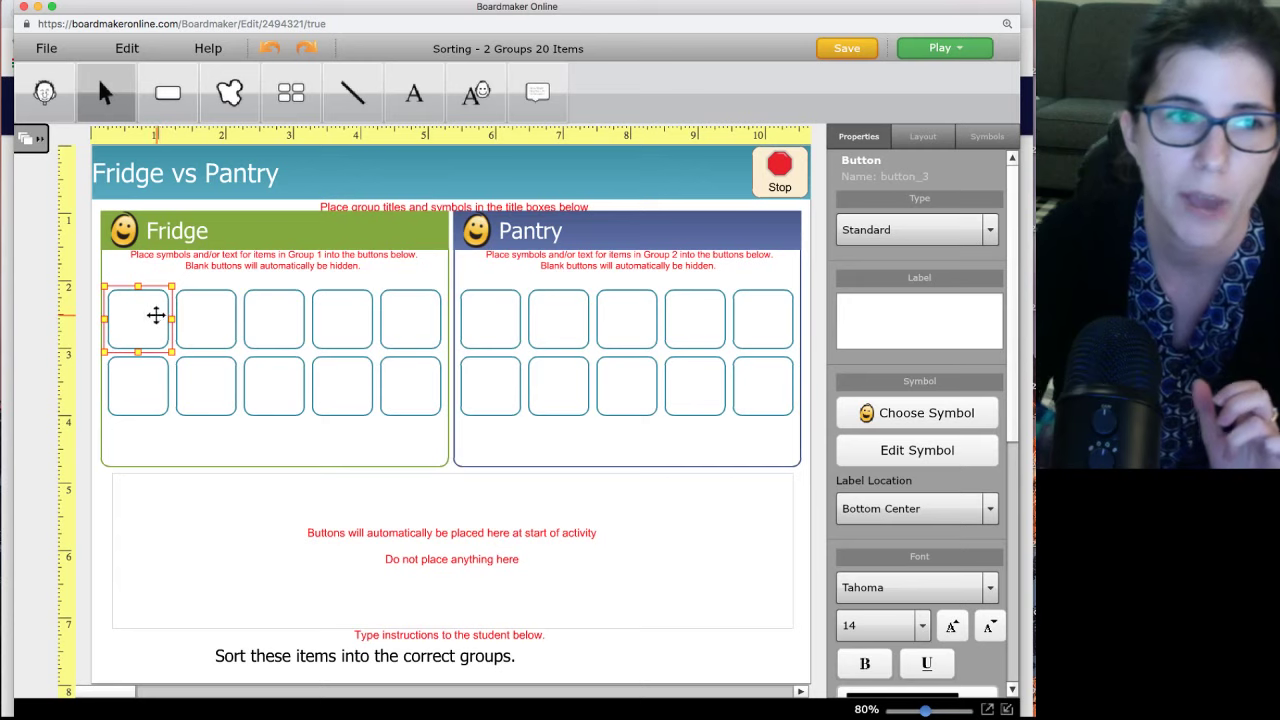
pyautogui.moveTo(158, 317); pyautogui.dragTo(369, 477)
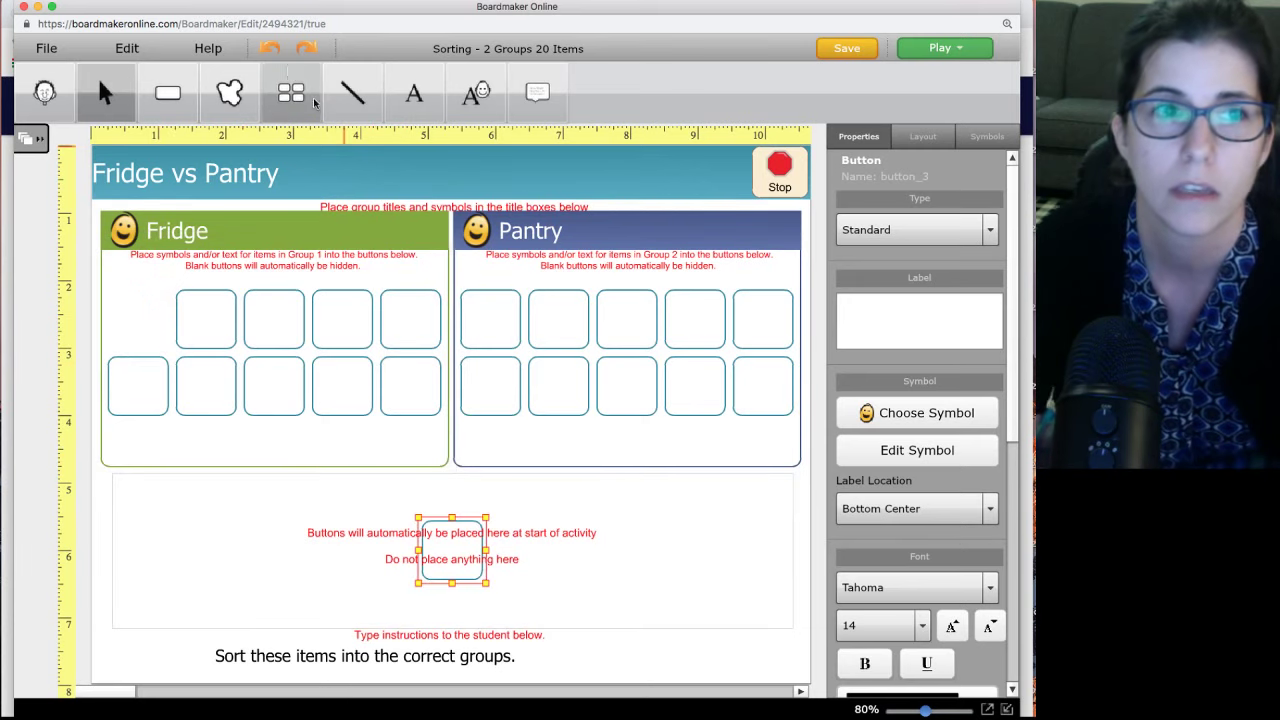
pyautogui.click(270, 49)
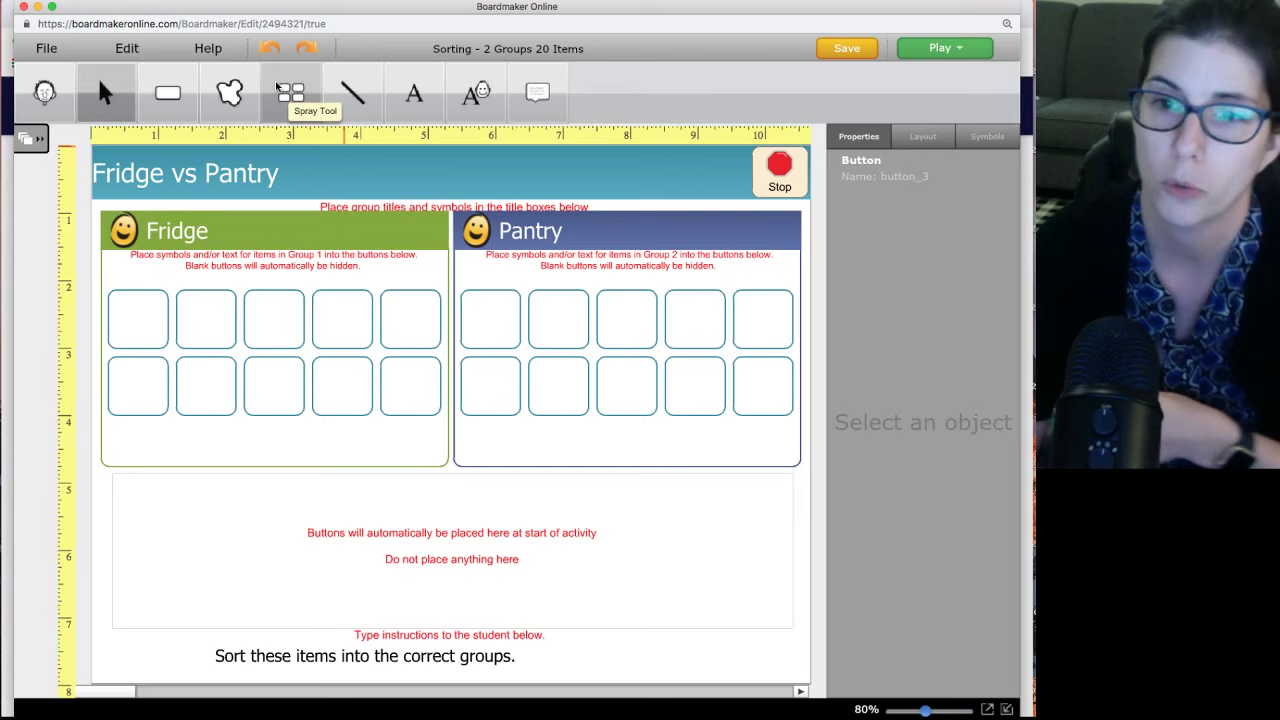
# Step: Label the first Fridge item "milk" and give it the blue-labelled milk bottle symbol
pyautogui.click(155, 334)
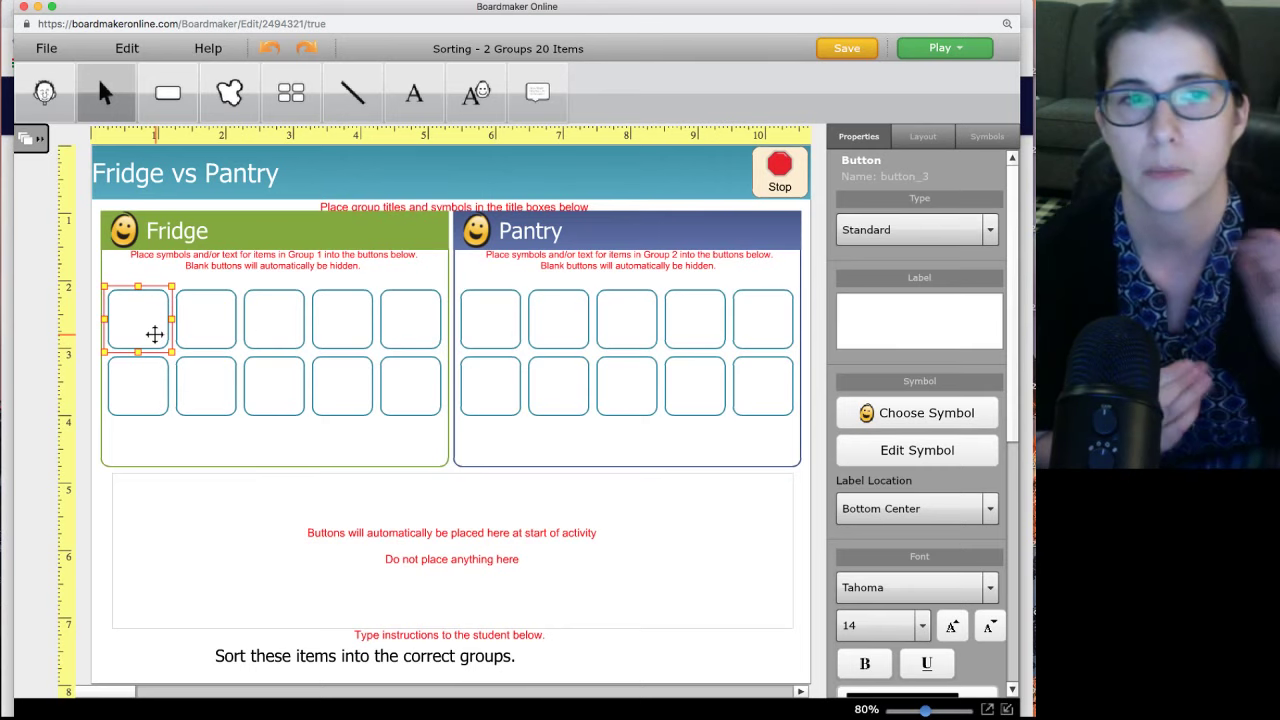
pyautogui.write('milk')
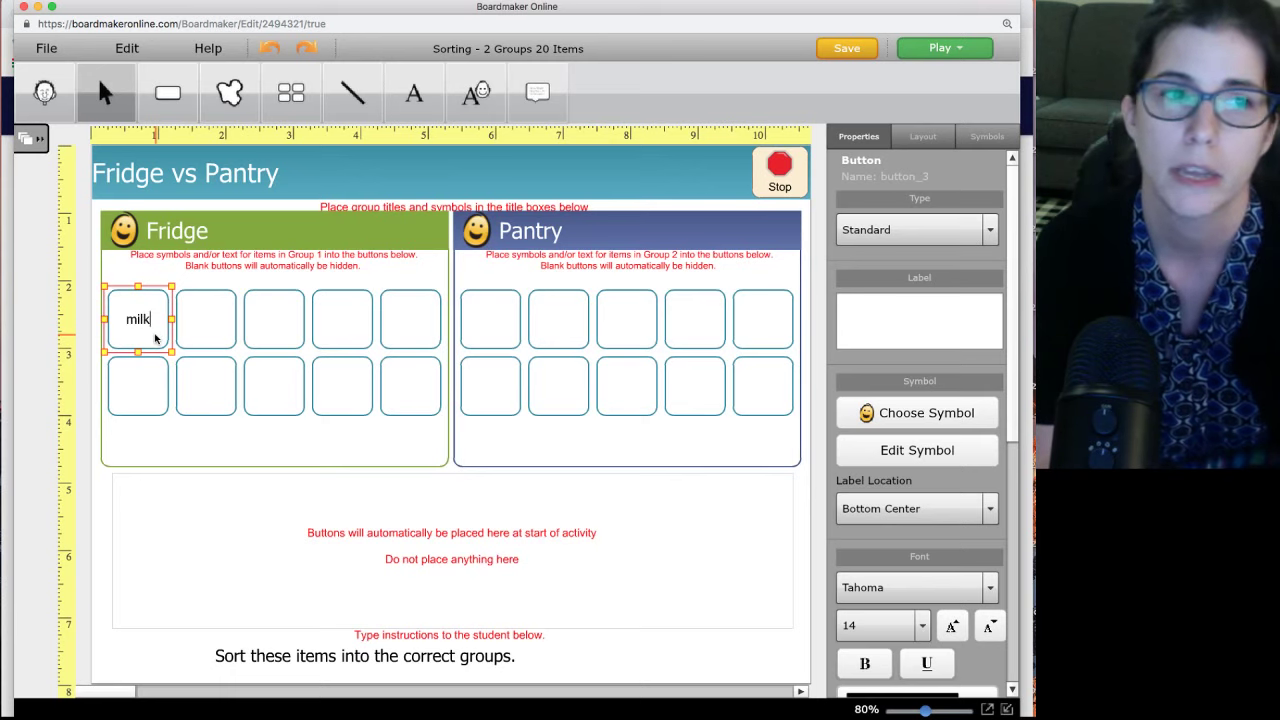
pyautogui.press('Return')
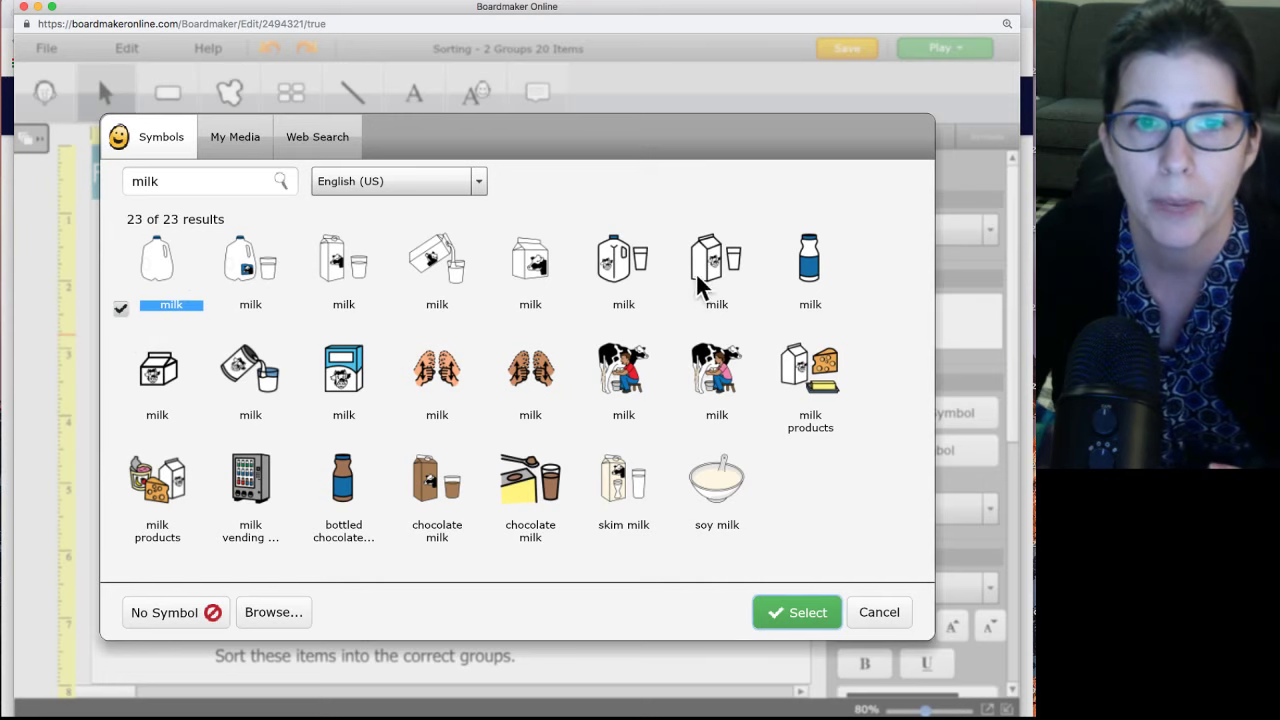
pyautogui.click(805, 264)
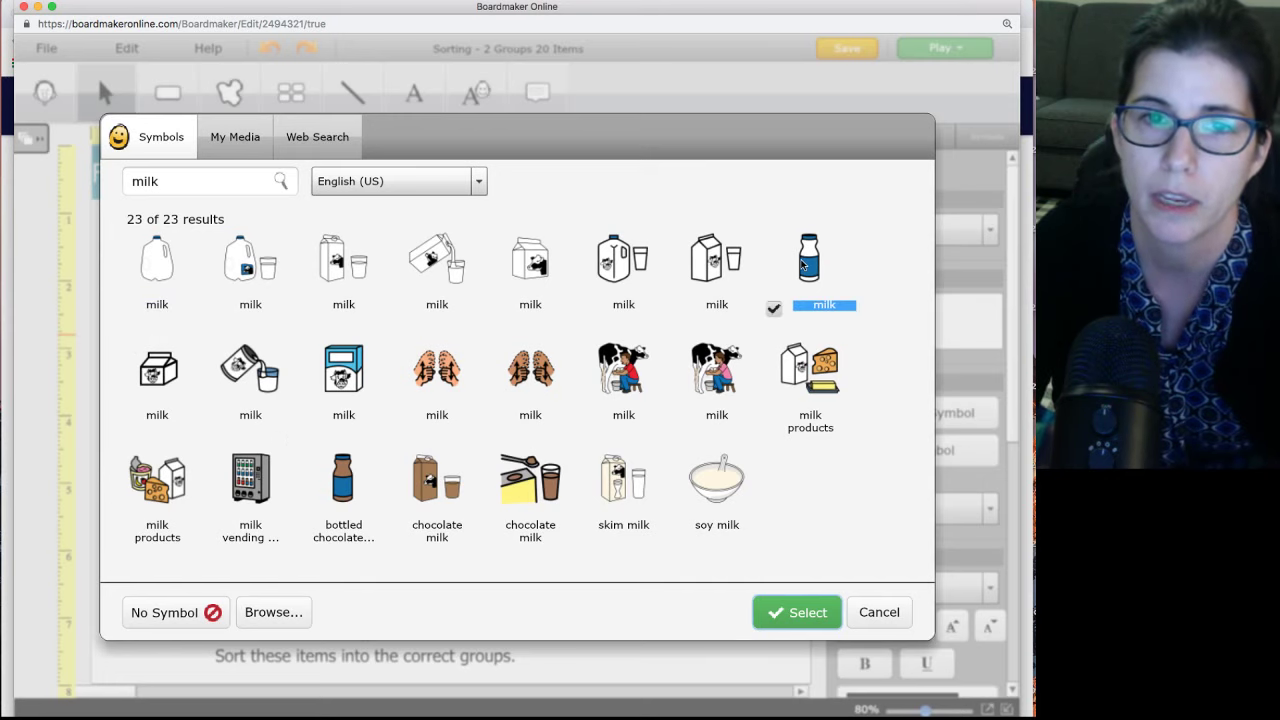
pyautogui.click(772, 620)
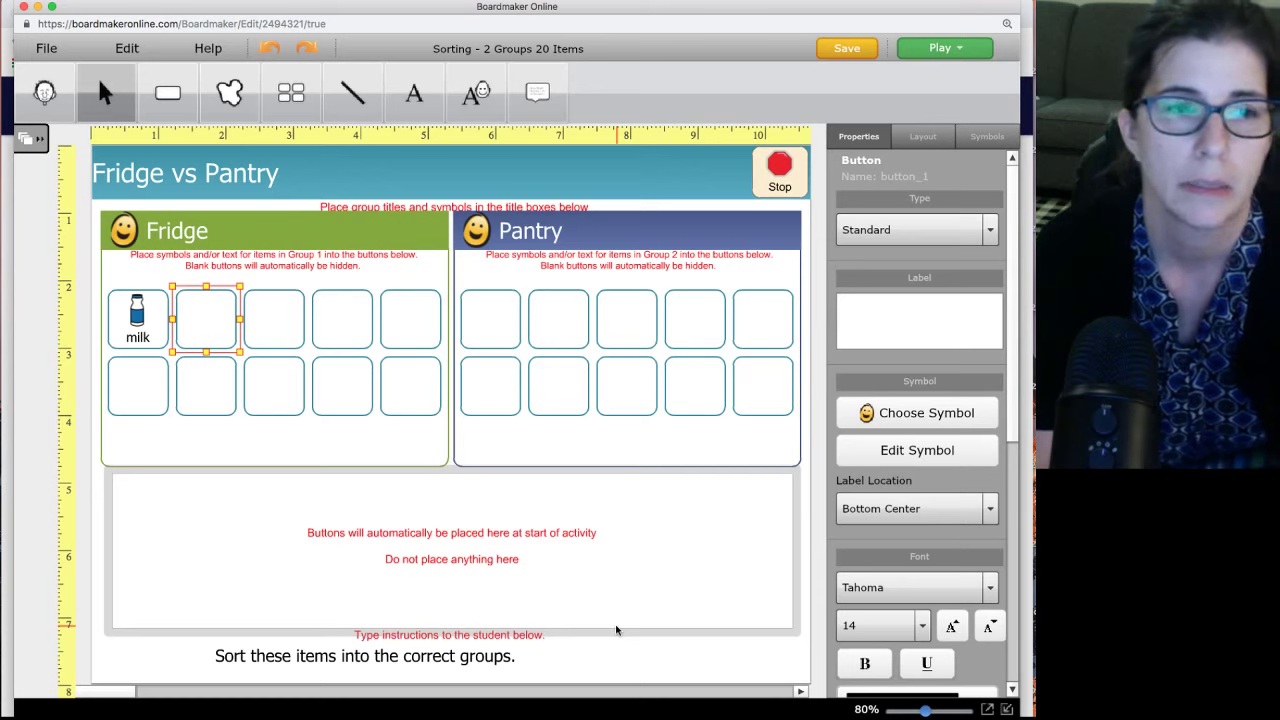
# Step: Label the second Fridge item "orange juice" and give it a juice bottle photo found with a web image search
pyautogui.write('oran')
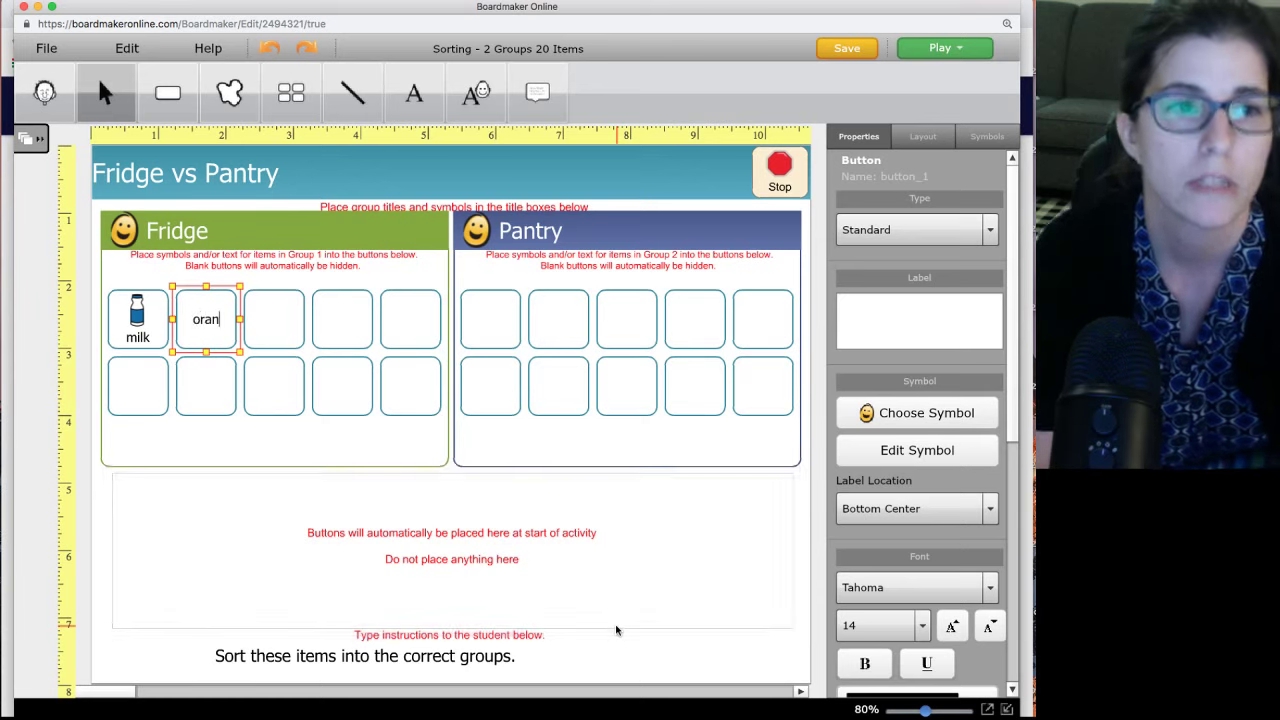
pyautogui.write('ge juice')
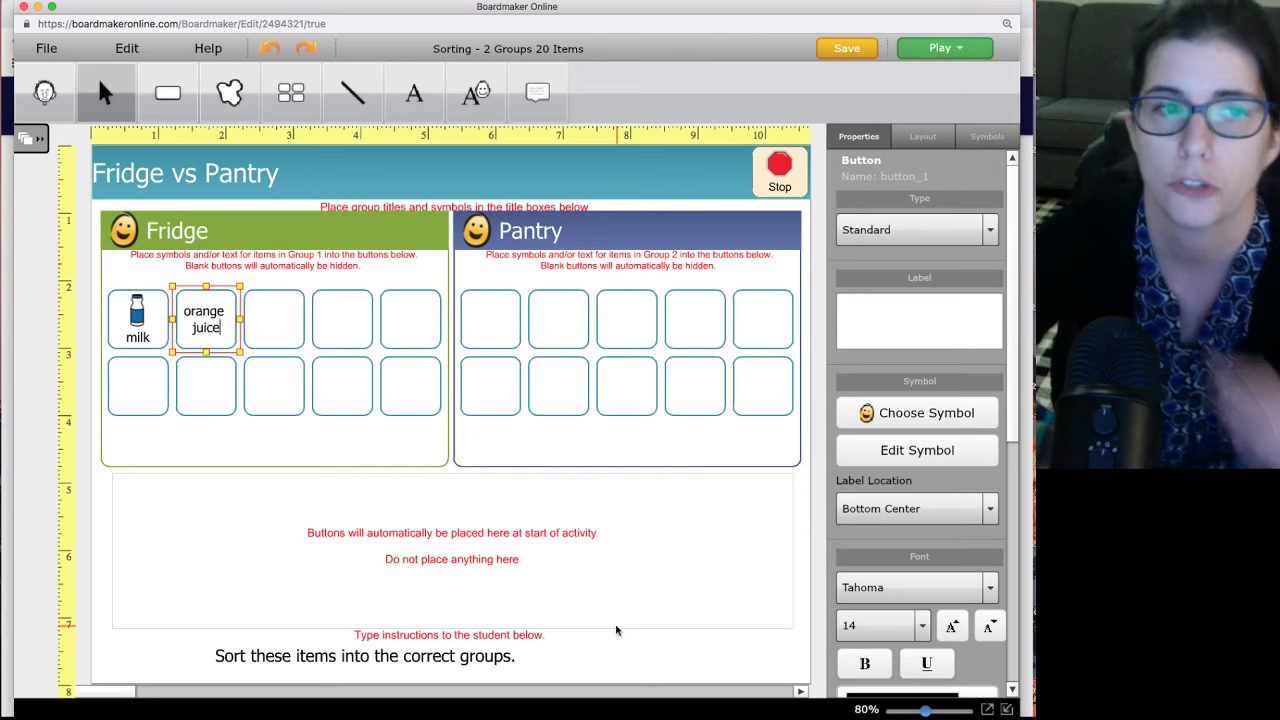
pyautogui.press('Return')
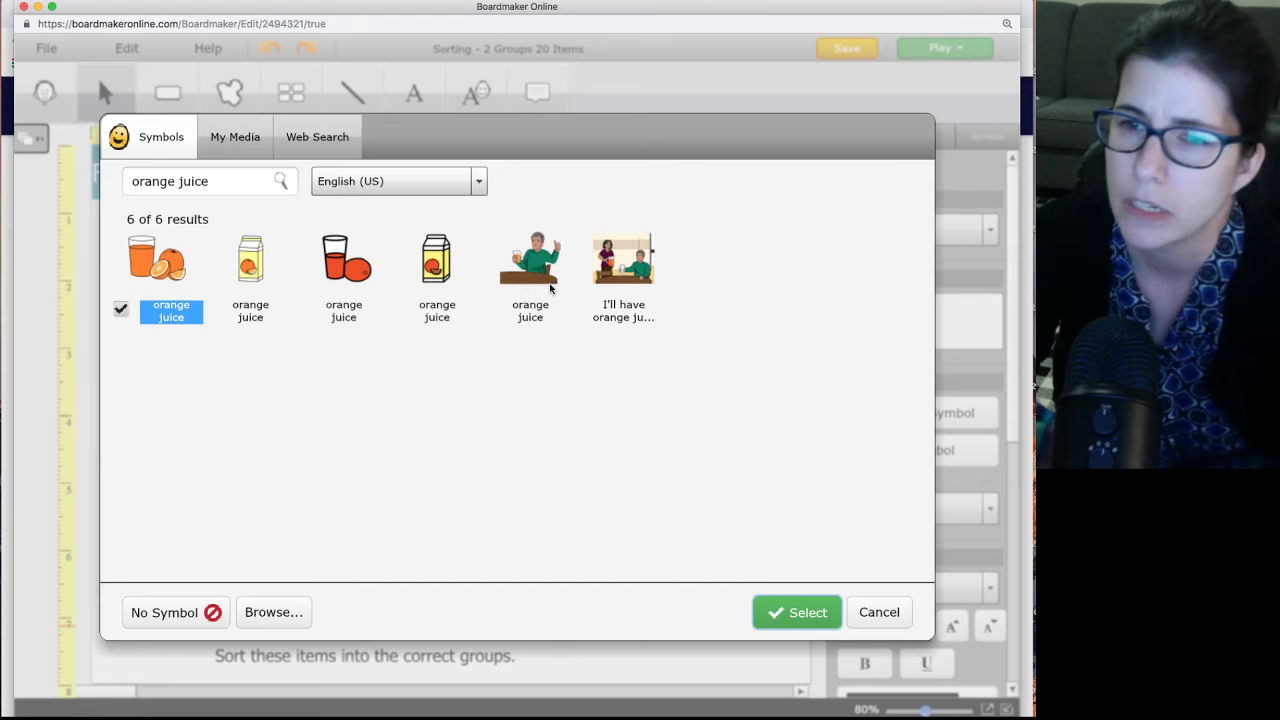
pyautogui.click(318, 143)
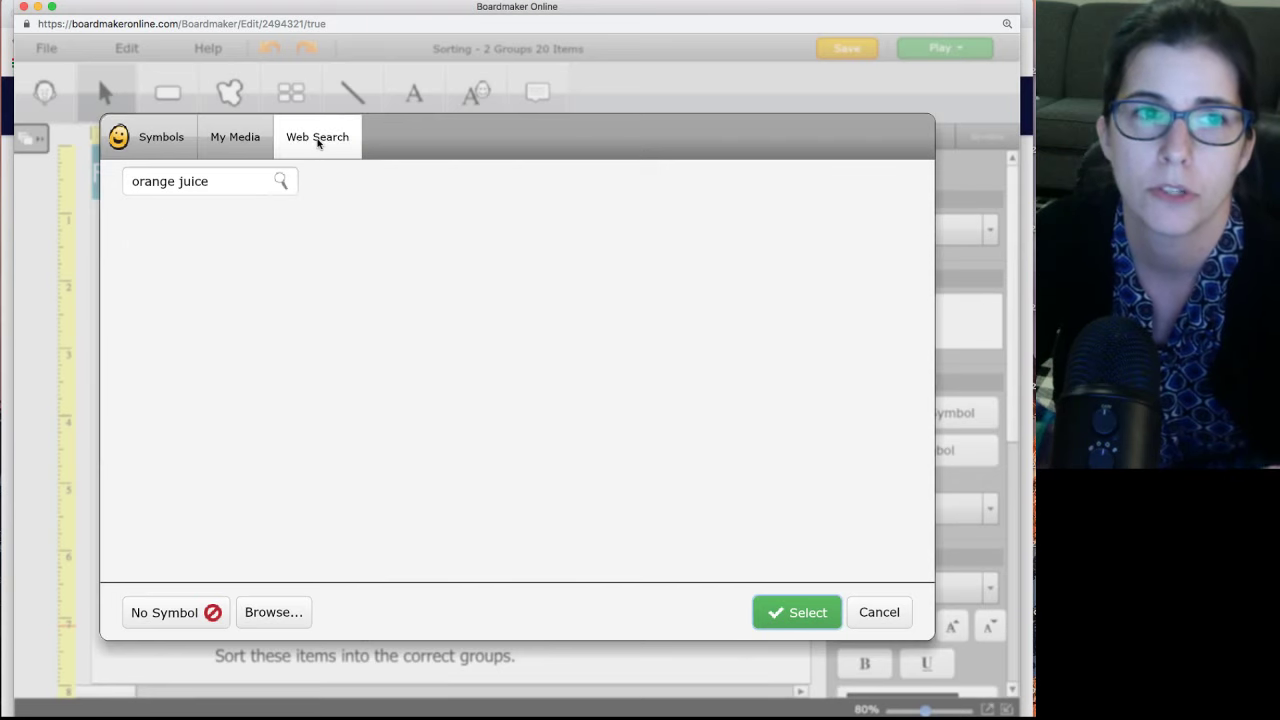
pyautogui.click(233, 189)
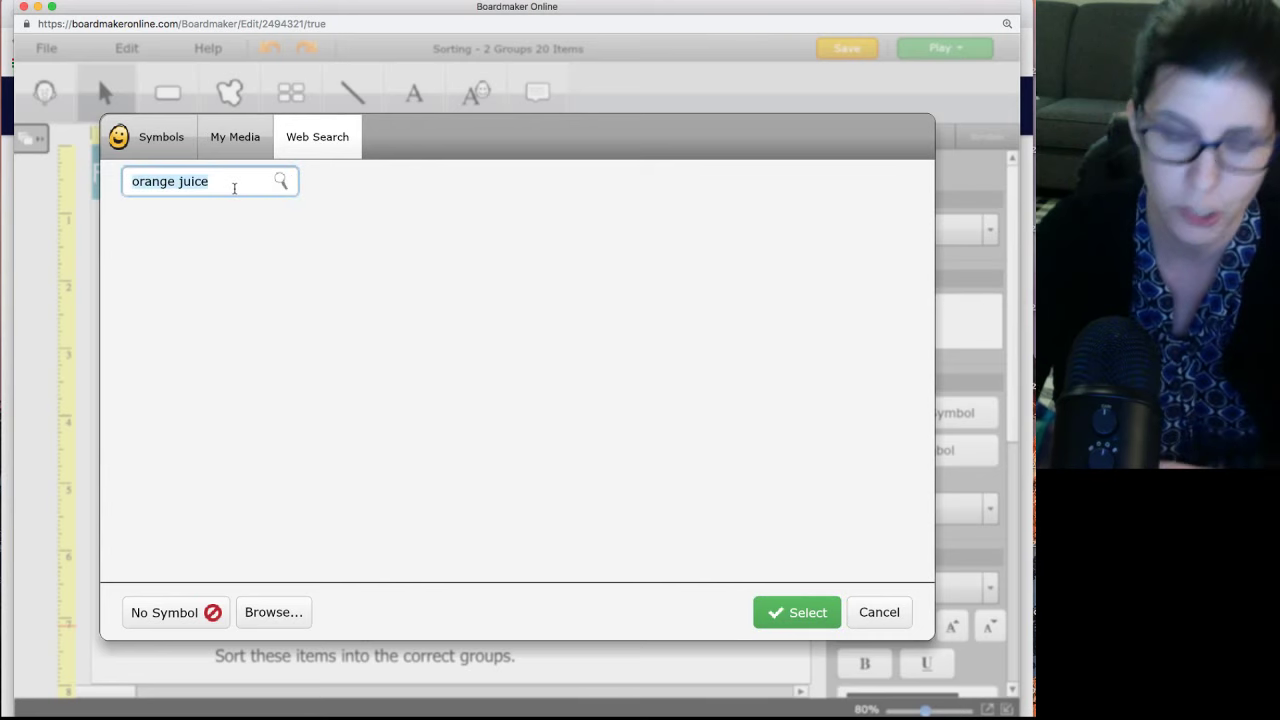
pyautogui.press('Return')
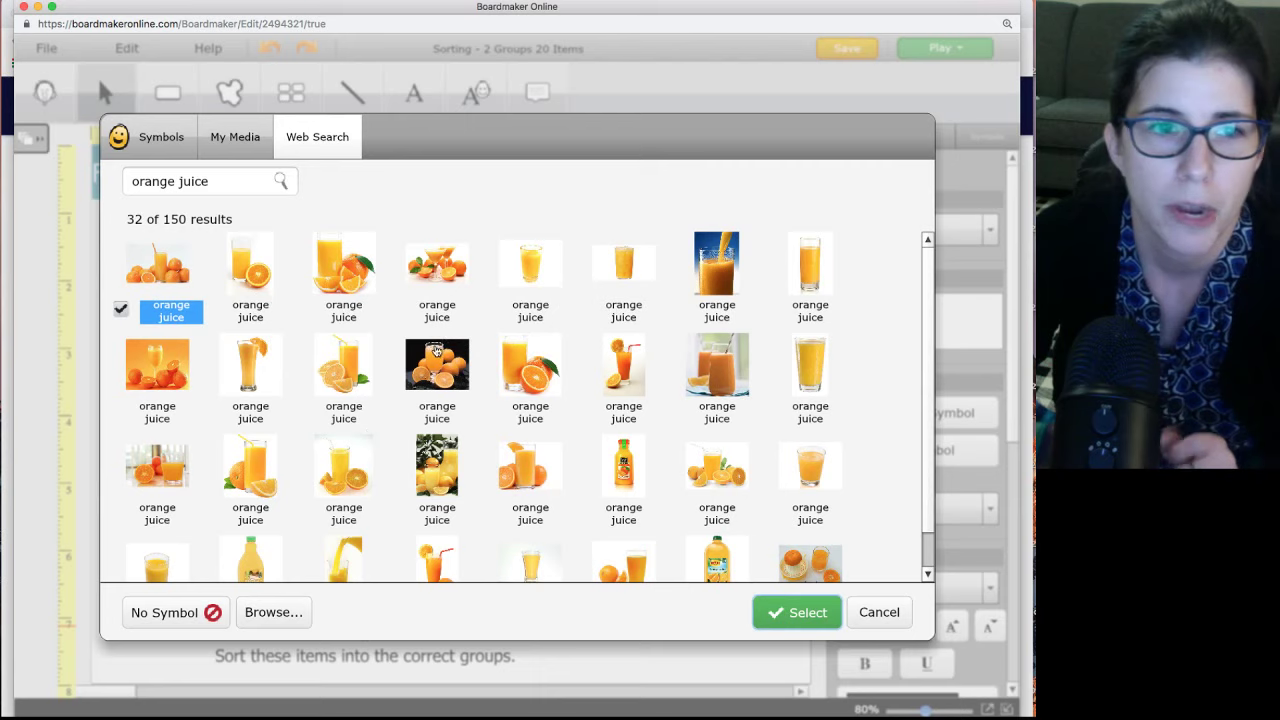
pyautogui.scroll(-3, 300, 343)
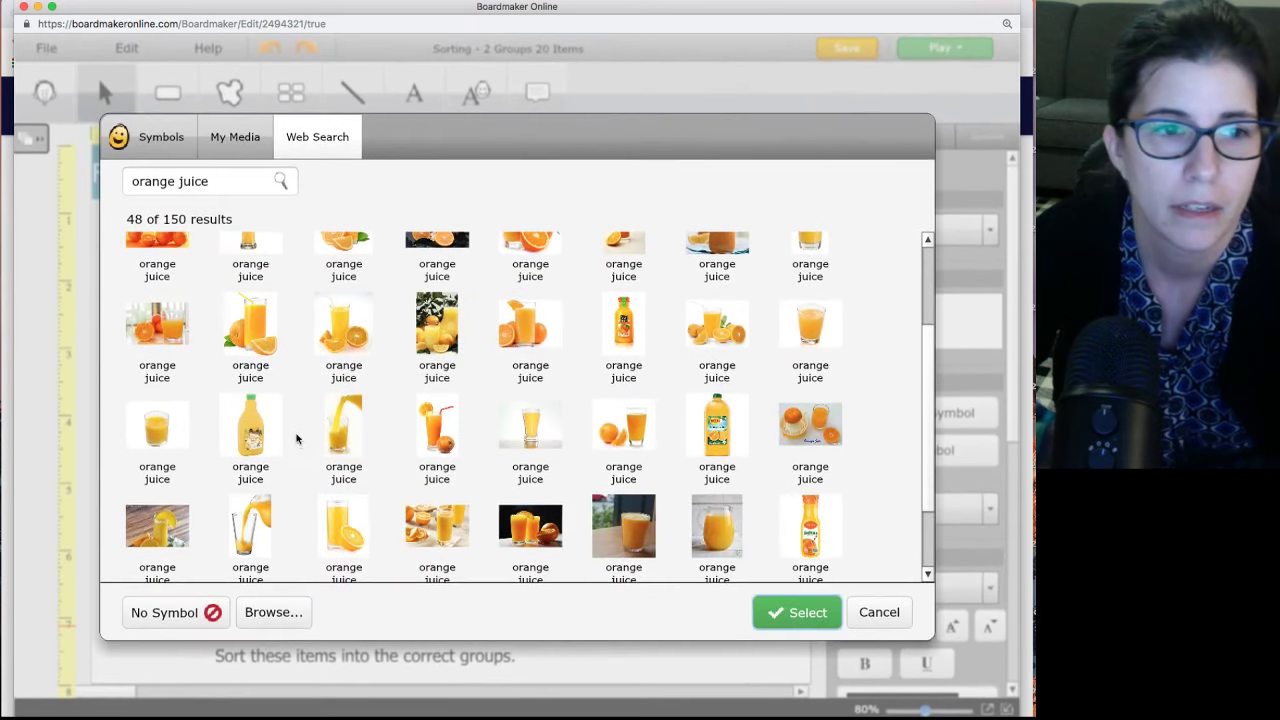
pyautogui.click(252, 437)
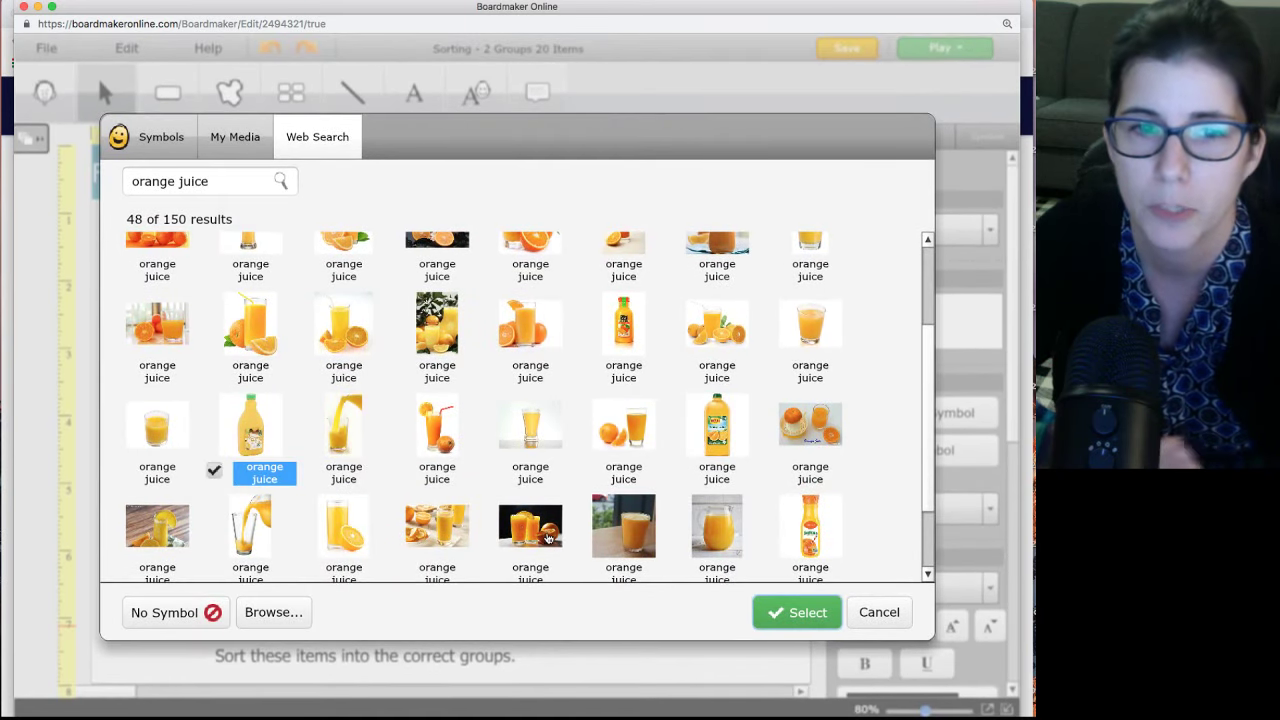
pyautogui.click(795, 612)
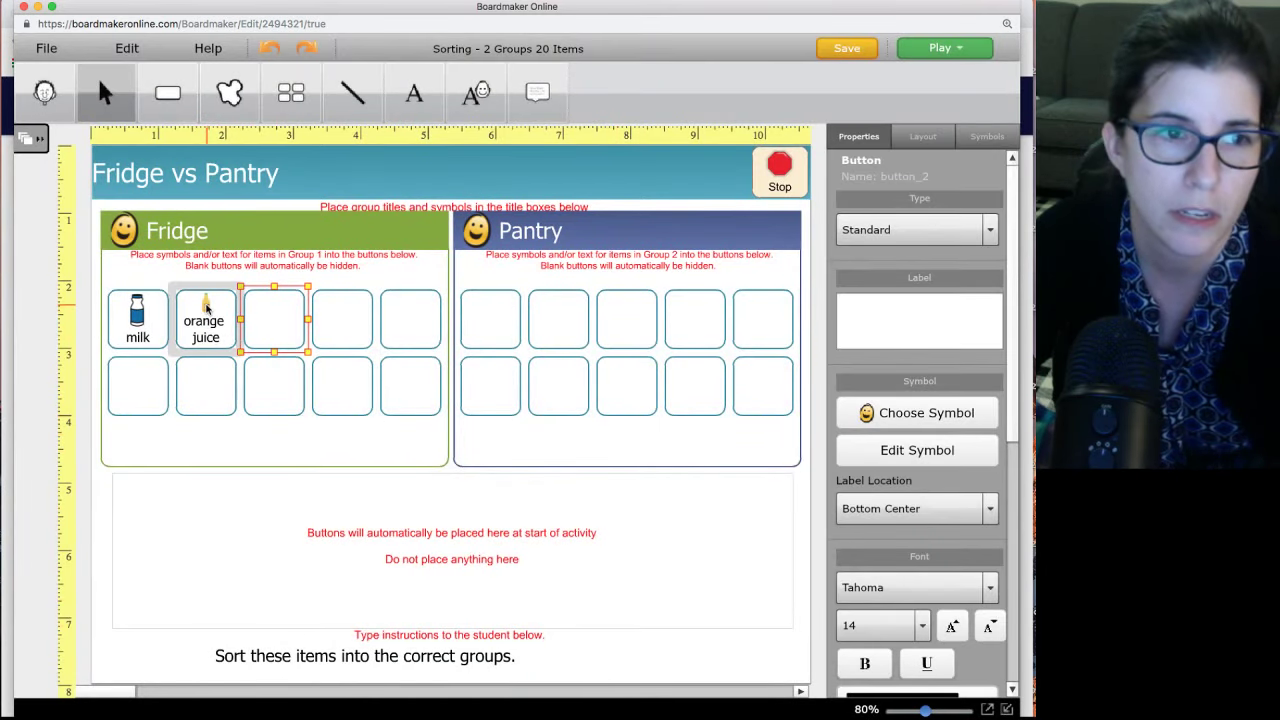
# Step: Reduce the font size of the orange juice item's label to 10
pyautogui.click(206, 337)
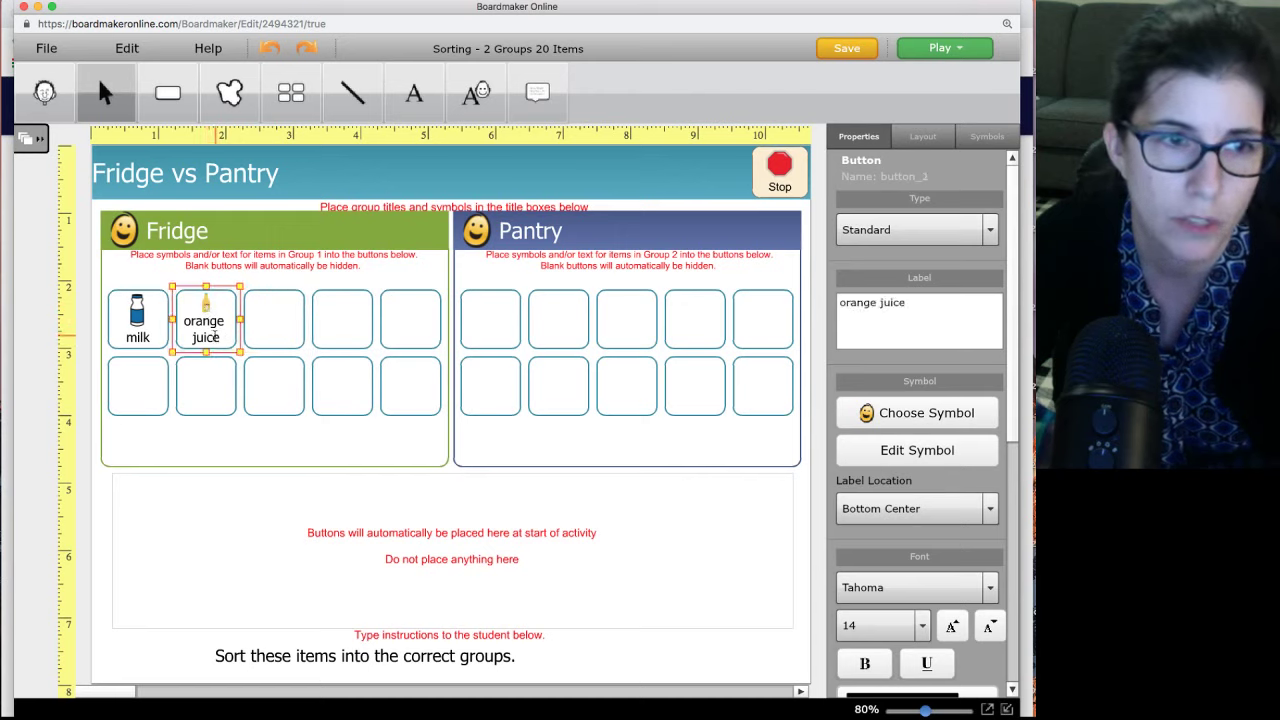
pyautogui.click(989, 627)
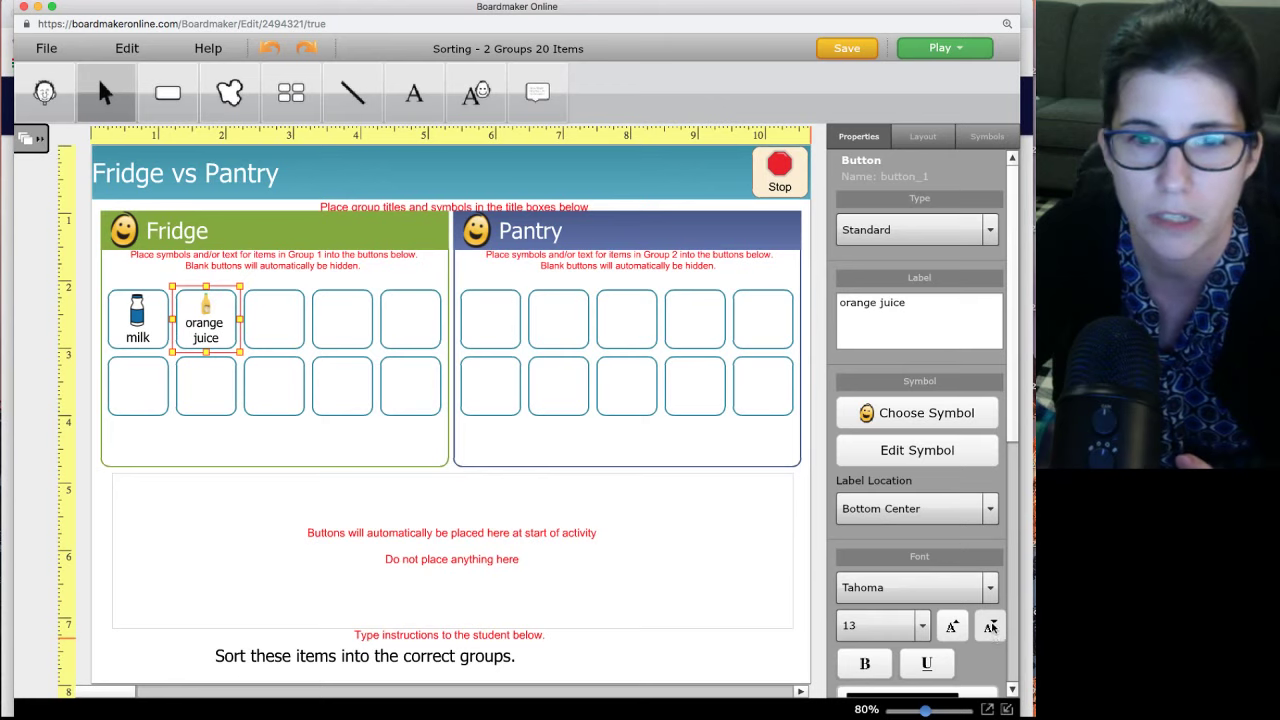
pyautogui.click(989, 627)
pyautogui.click(990, 628)
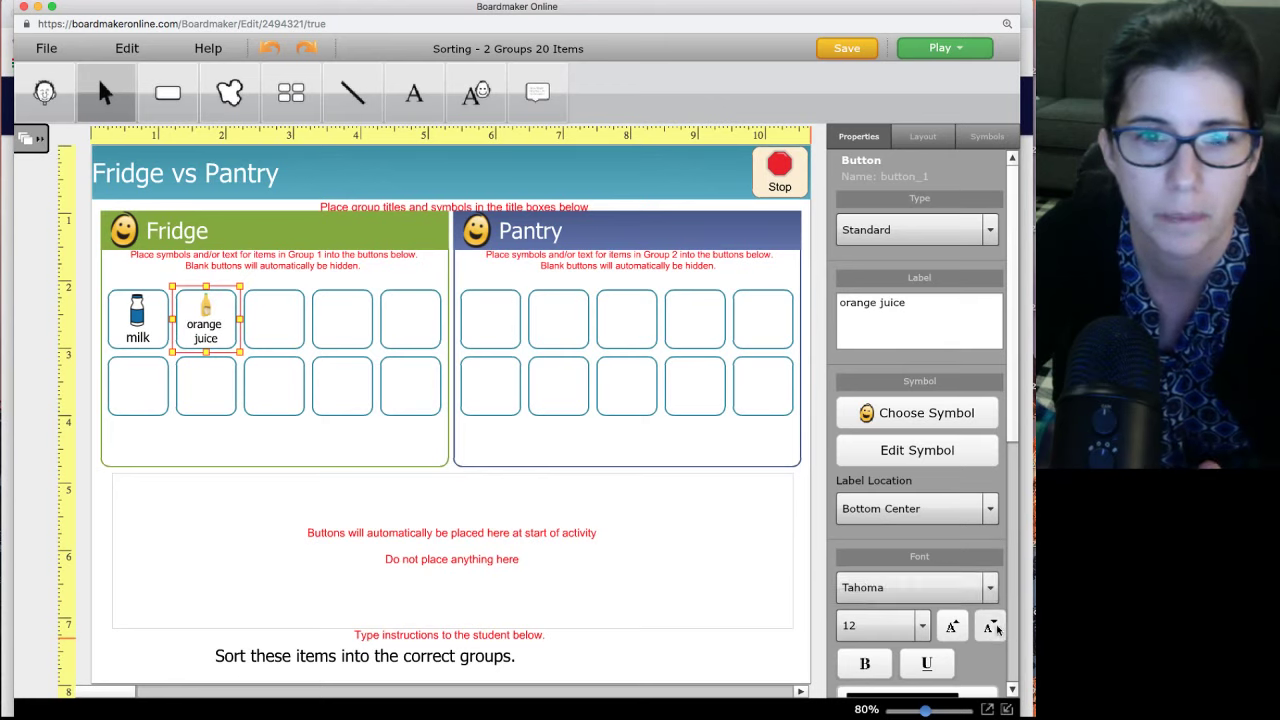
pyautogui.click(990, 628)
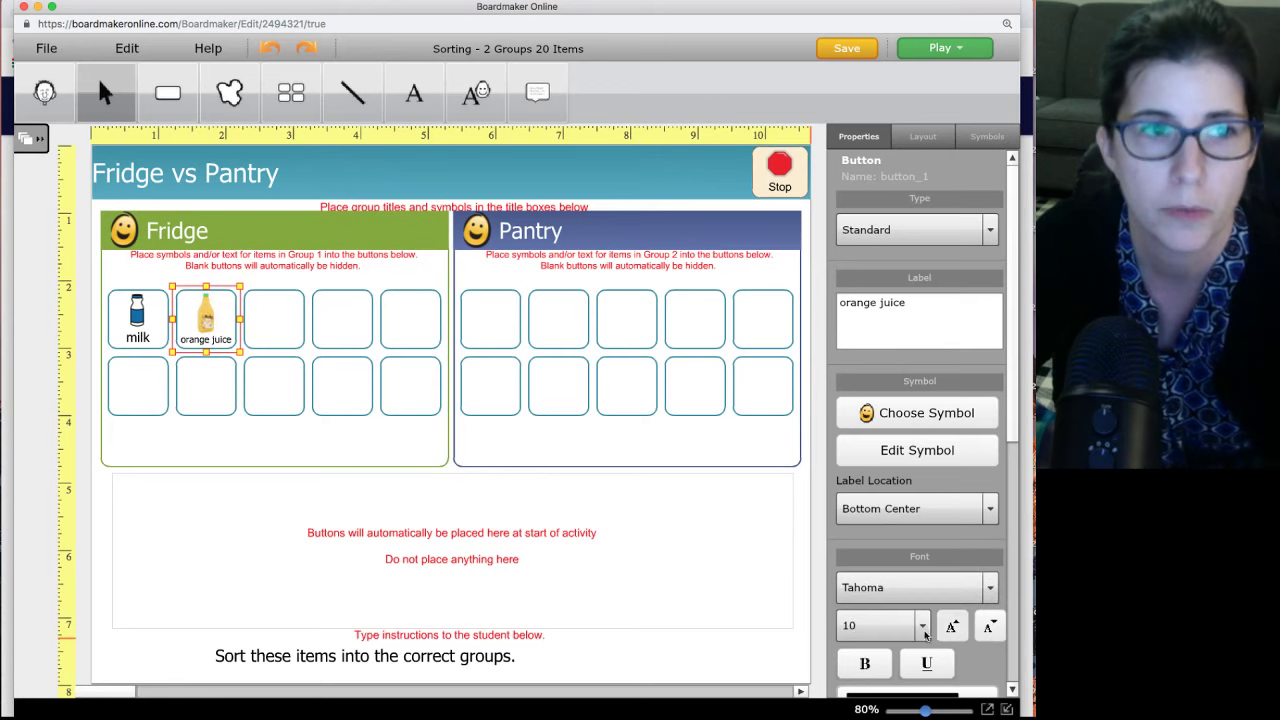
# Step: Label the third Fridge item "cheese" and give it a pale cheese wedge photo from a web image search
pyautogui.click(288, 341)
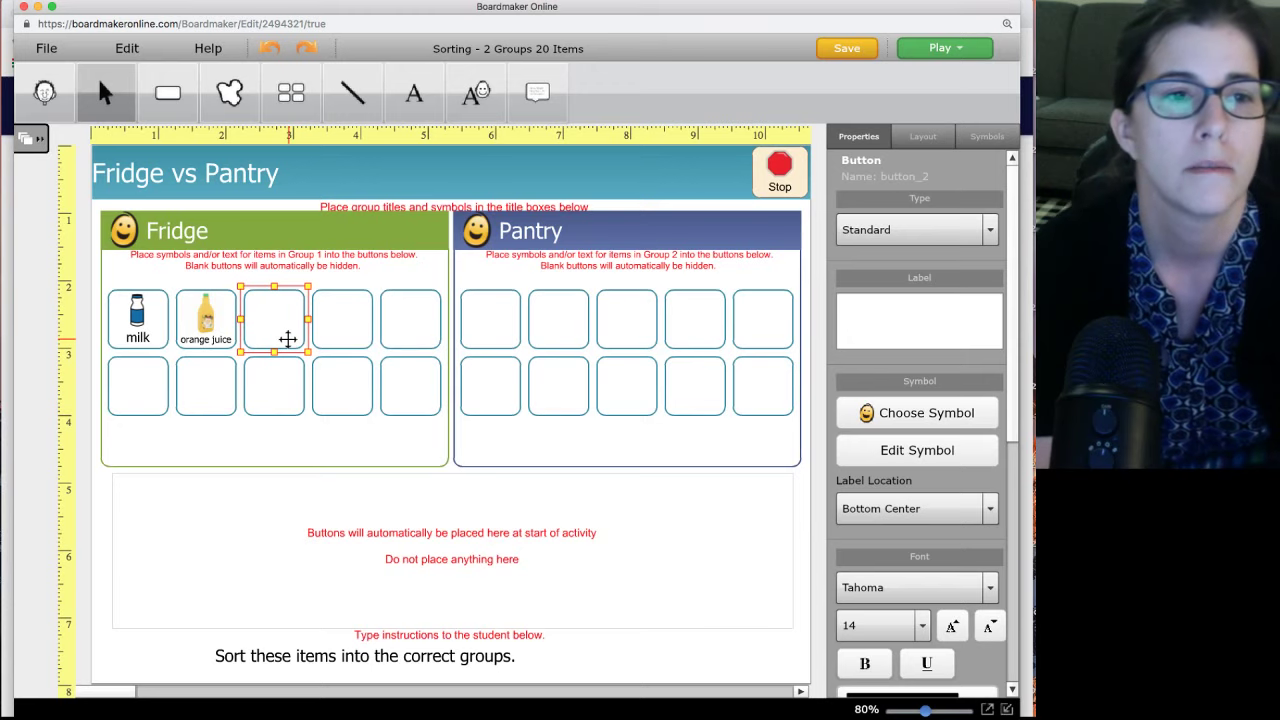
pyautogui.write('cheese')
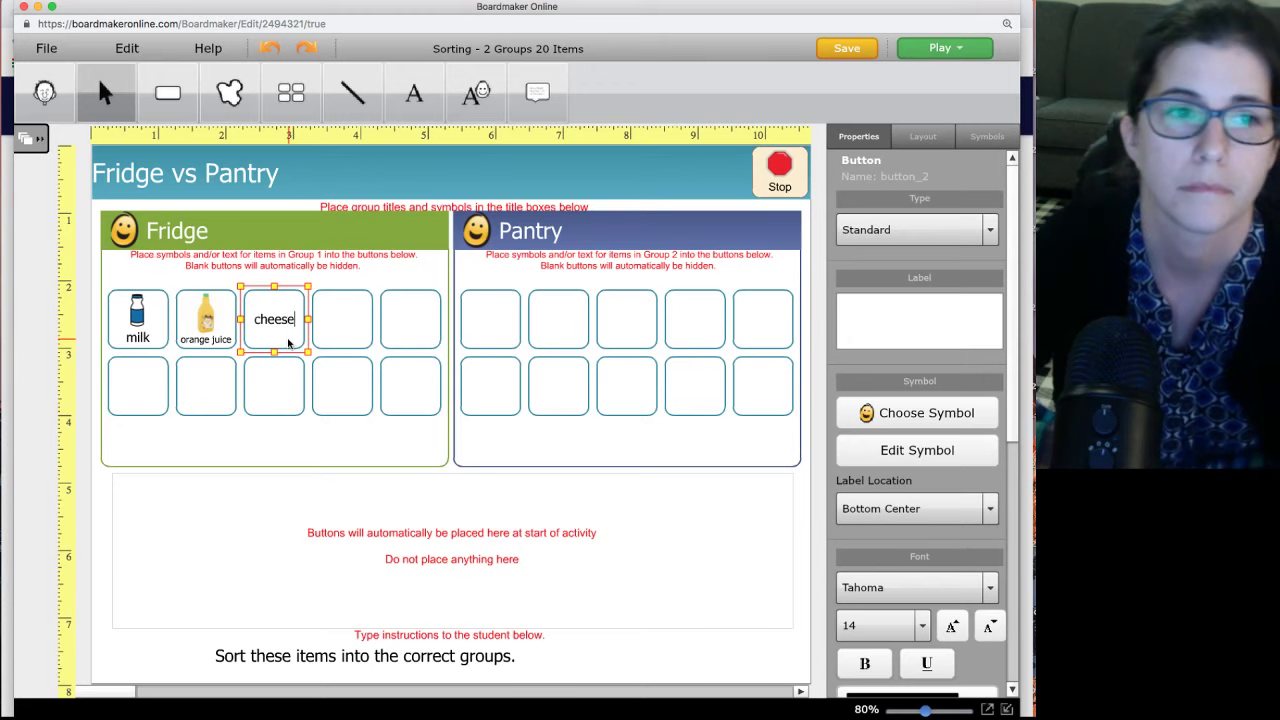
pyautogui.press('Return')
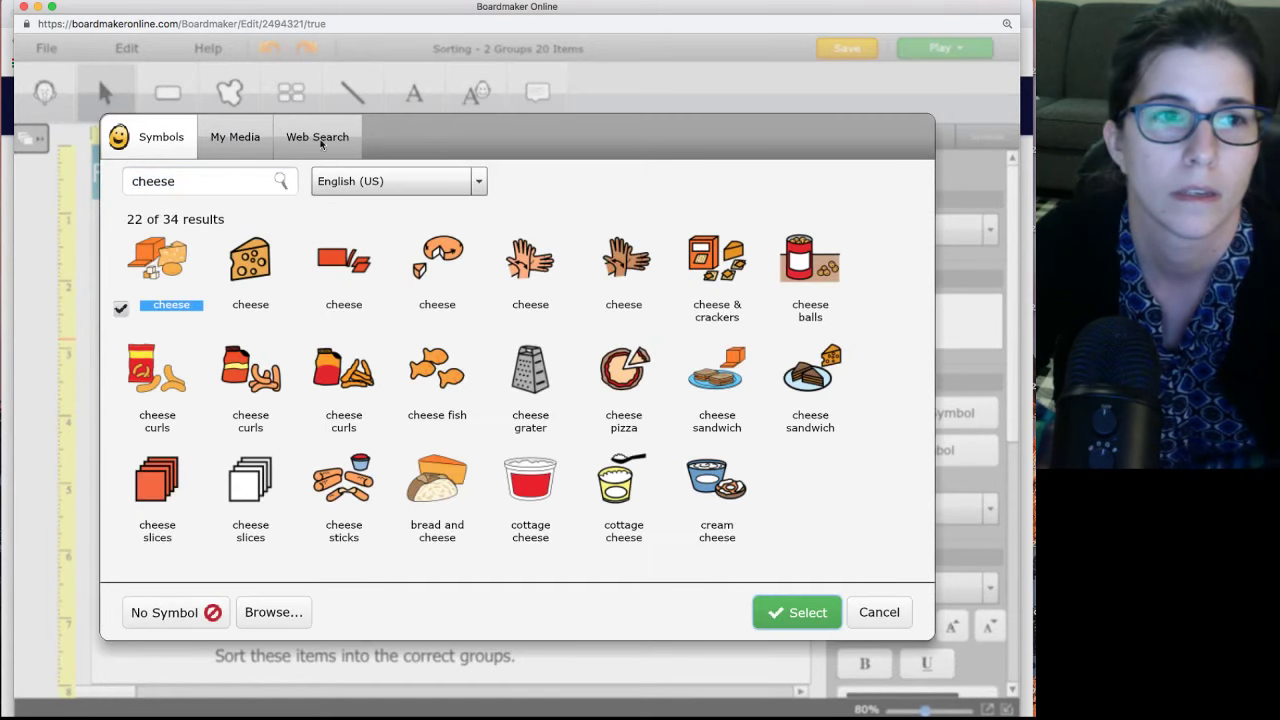
pyautogui.rightClick(335, 128)
pyautogui.click(295, 143)
pyautogui.click(295, 143)
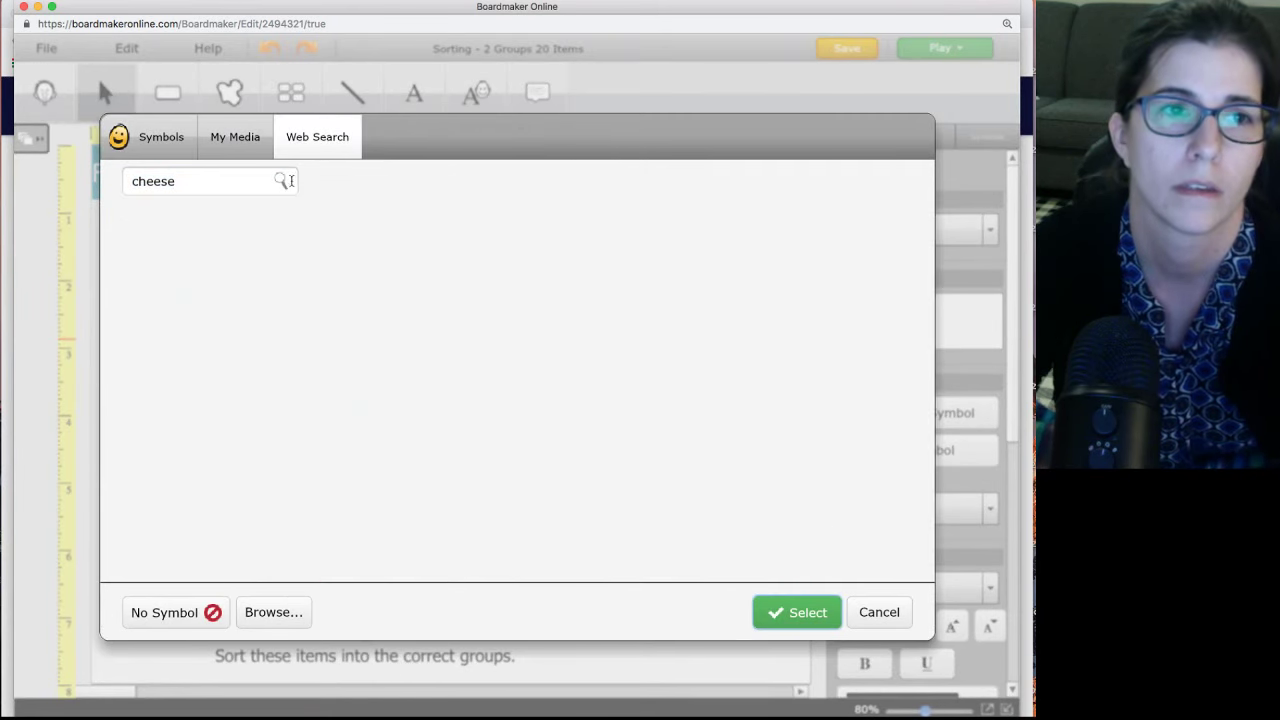
pyautogui.click(237, 186)
pyautogui.press('Return')
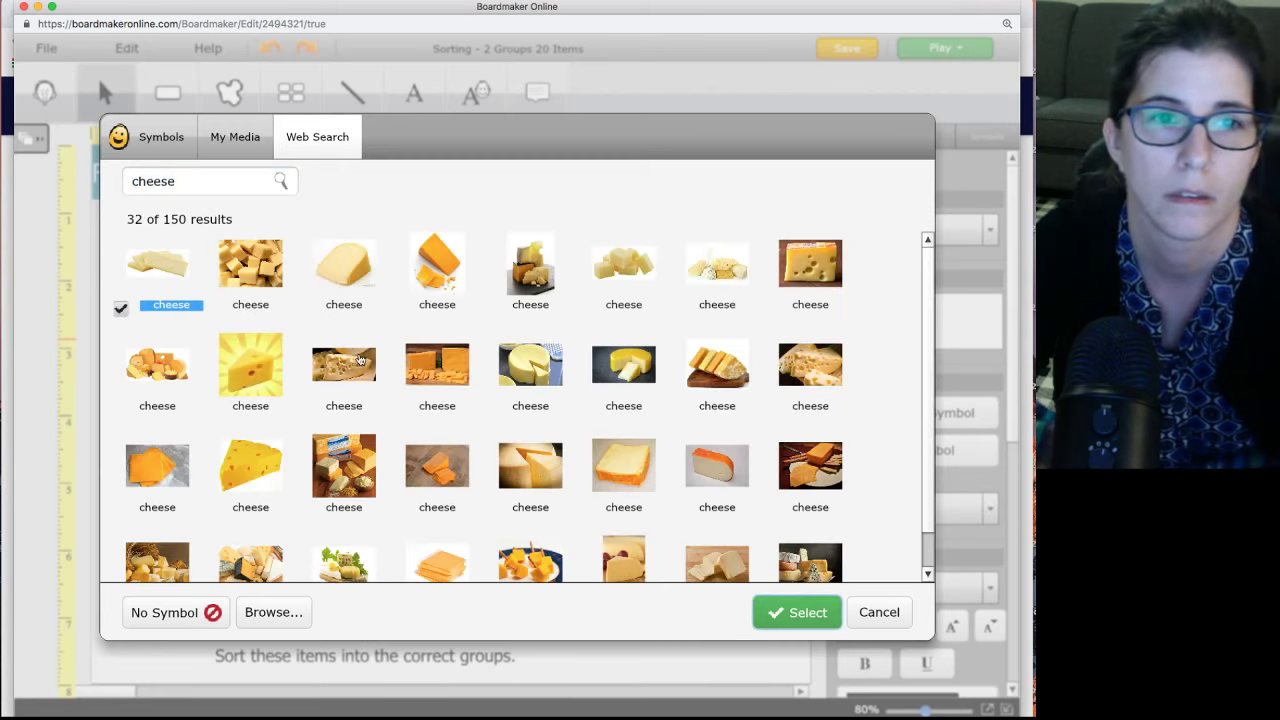
pyautogui.click(339, 286)
pyautogui.click(812, 612)
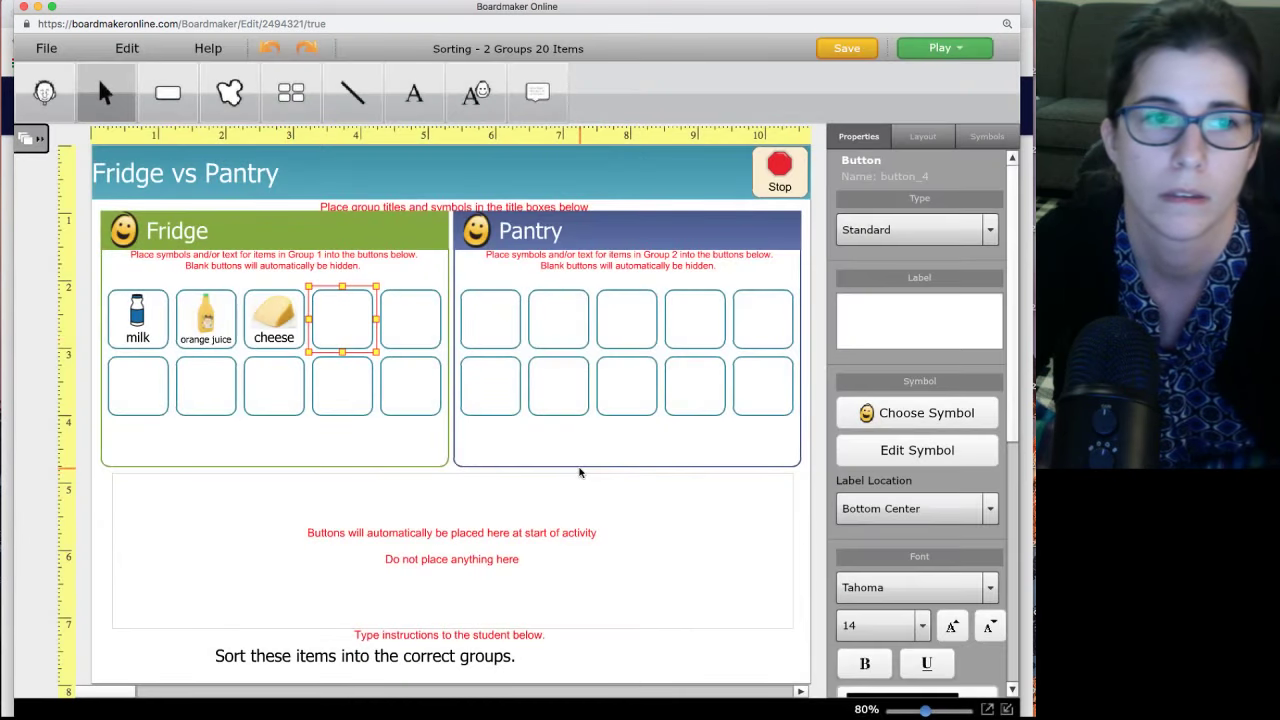
# Step: Label the first Pantry item "cereal" and give it the cereal box symbol
pyautogui.click(510, 340)
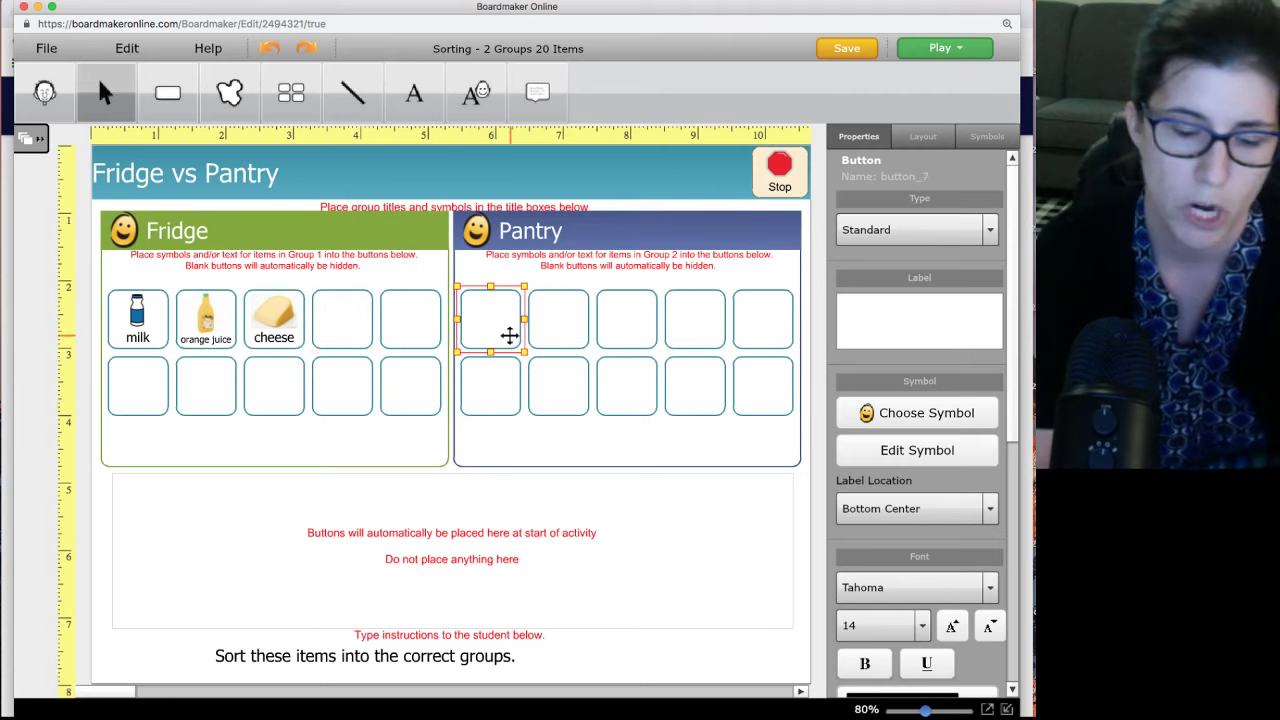
pyautogui.write('cereal')
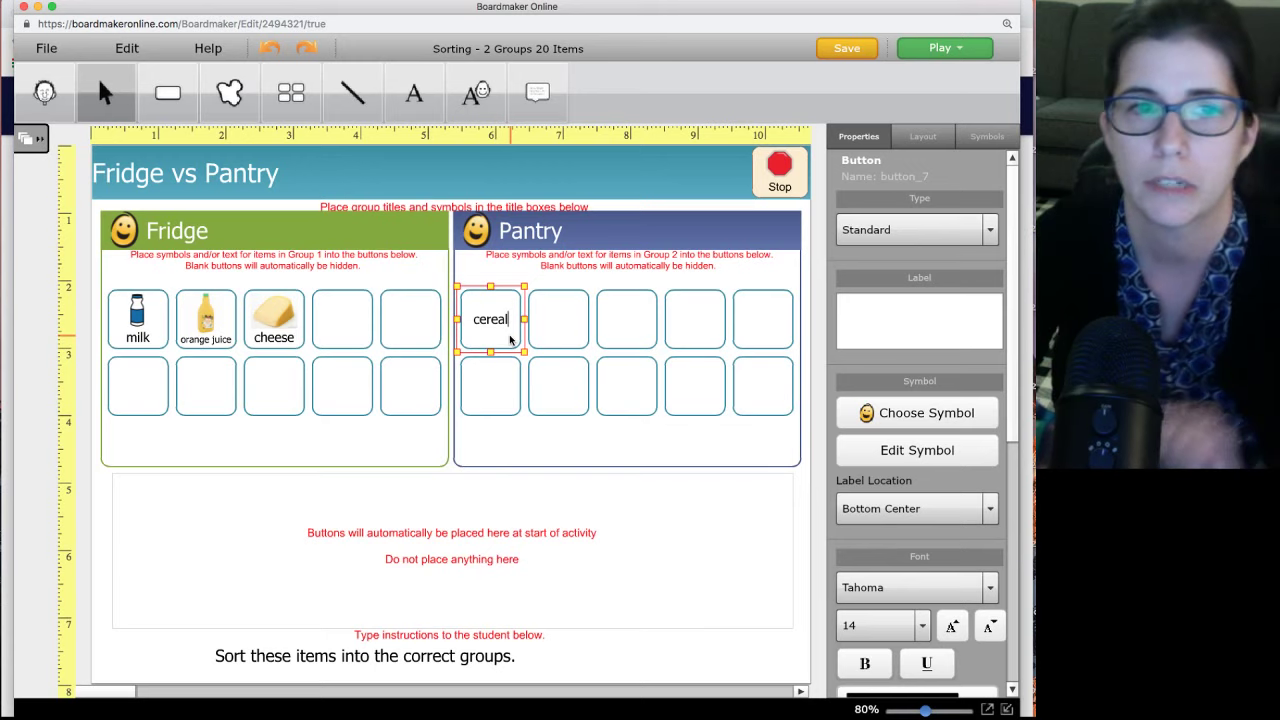
pyautogui.press('Return')
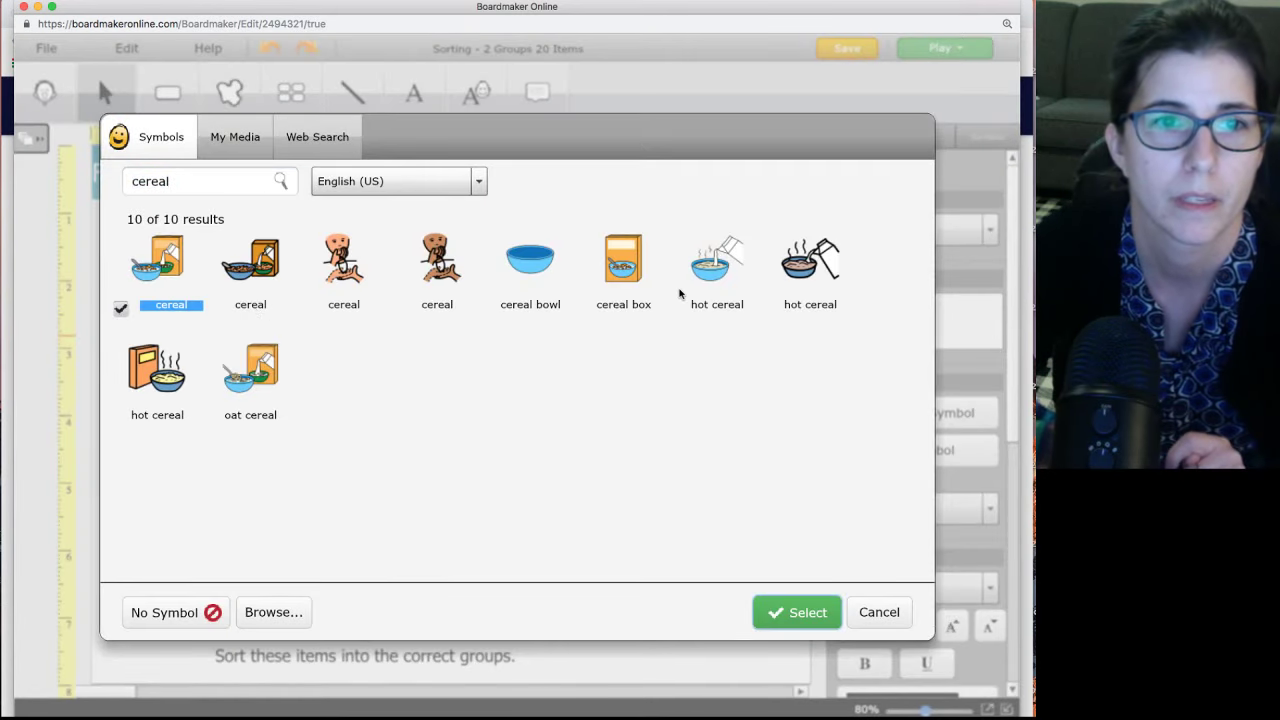
pyautogui.click(636, 274)
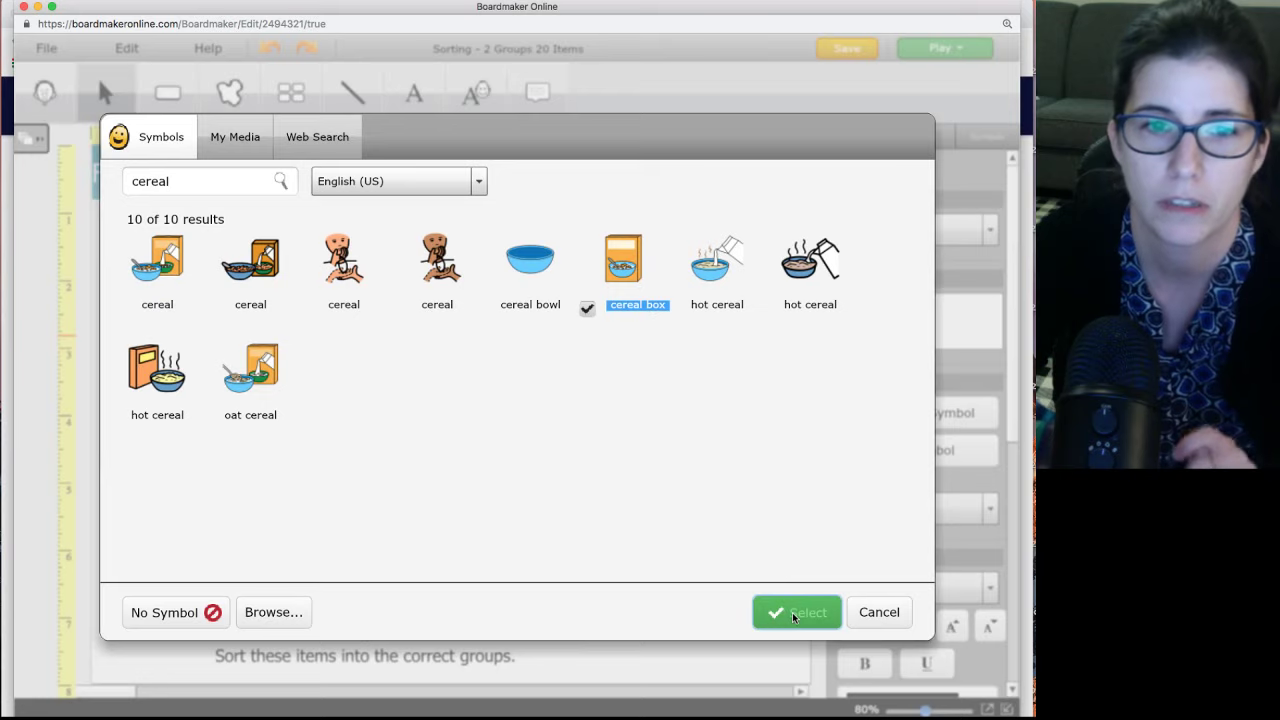
pyautogui.click(795, 612)
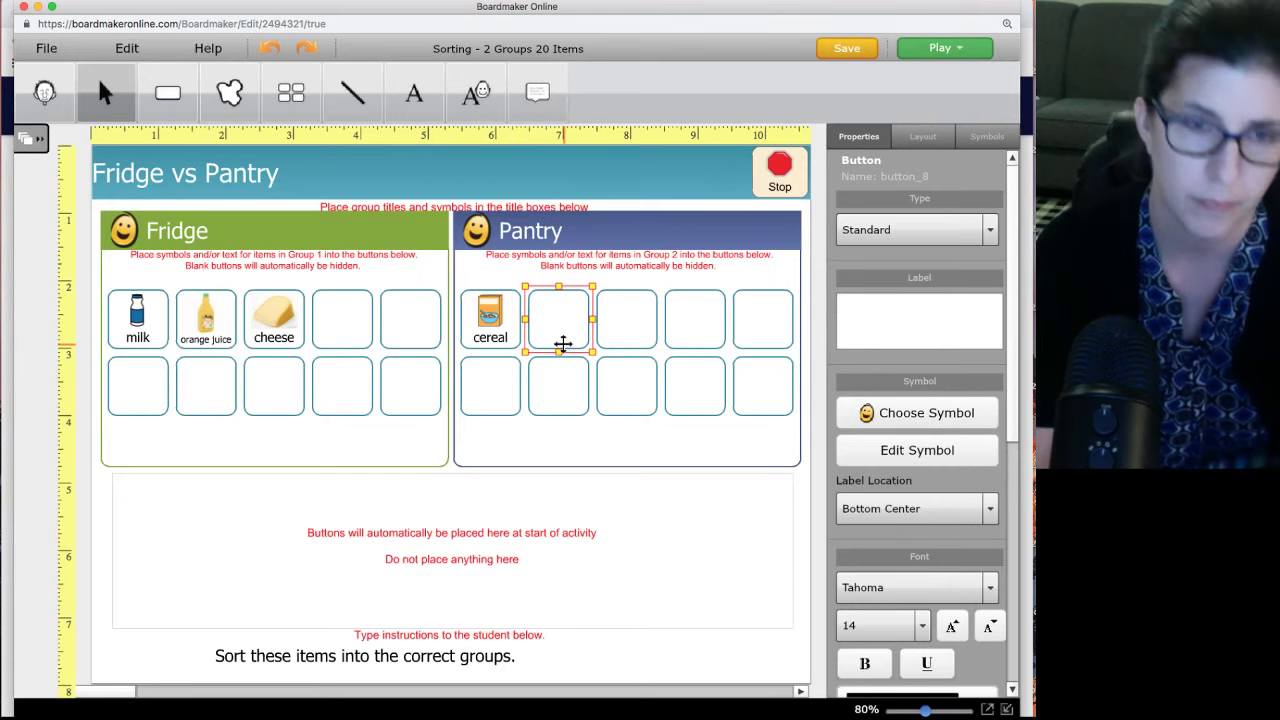
# Step: Label the second Pantry item "pasta" and give it the second dry pasta photo from a web image search
pyautogui.write('pasta')
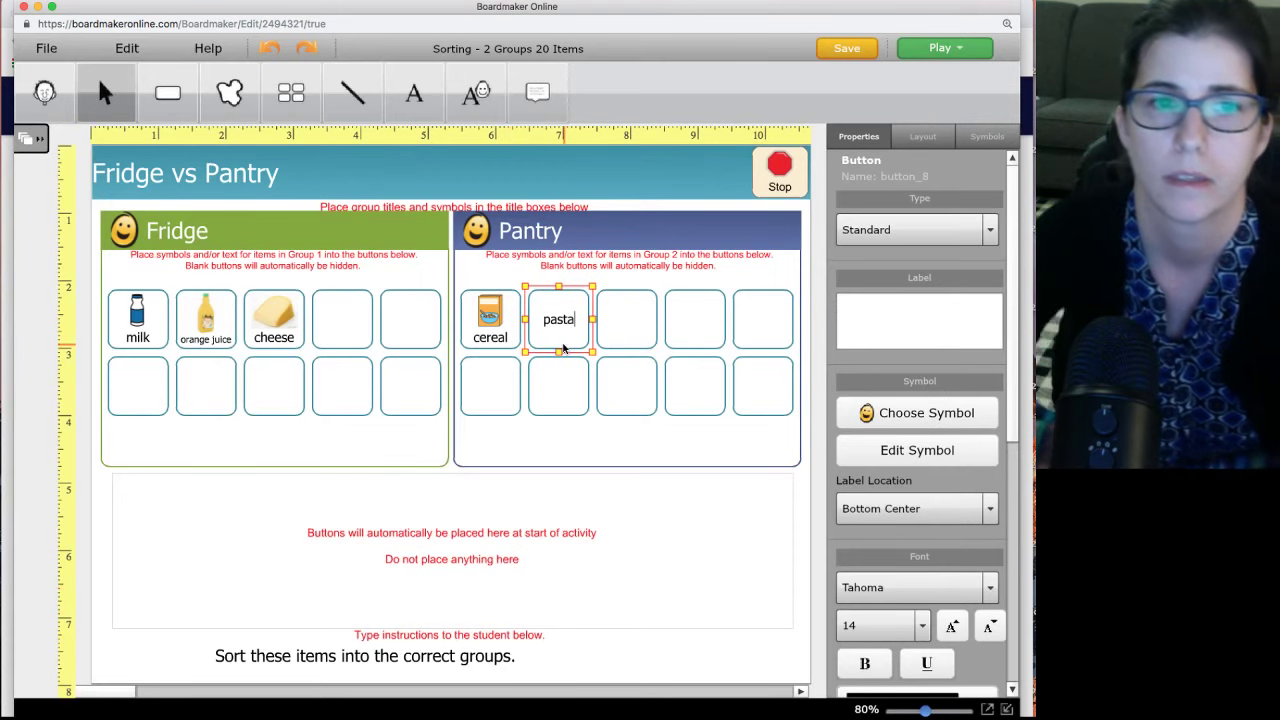
pyautogui.press('Return')
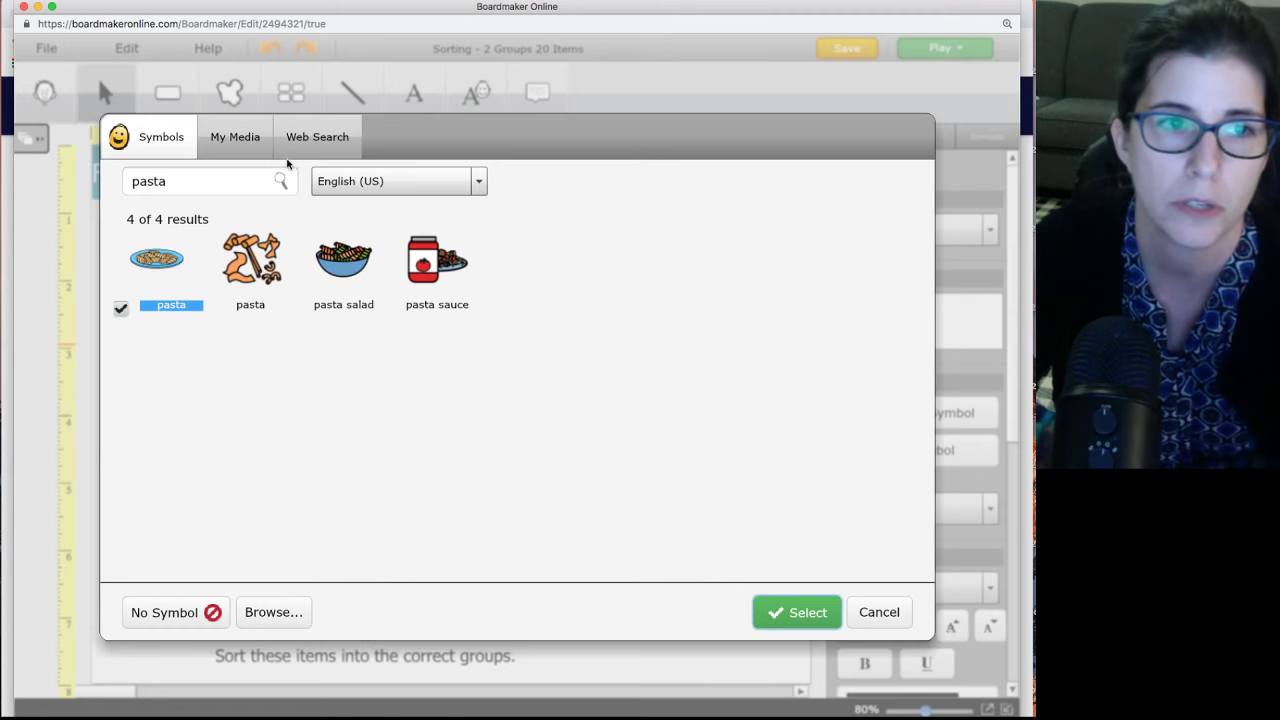
pyautogui.click(314, 139)
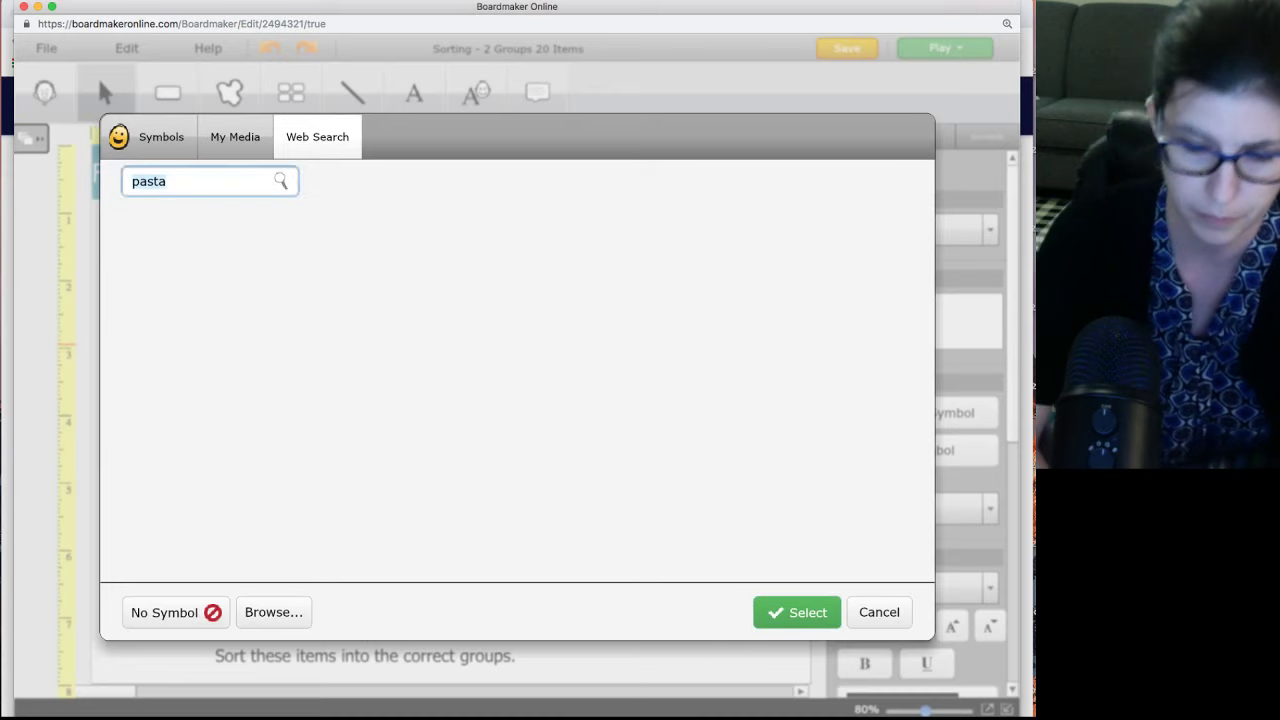
pyautogui.press('Return')
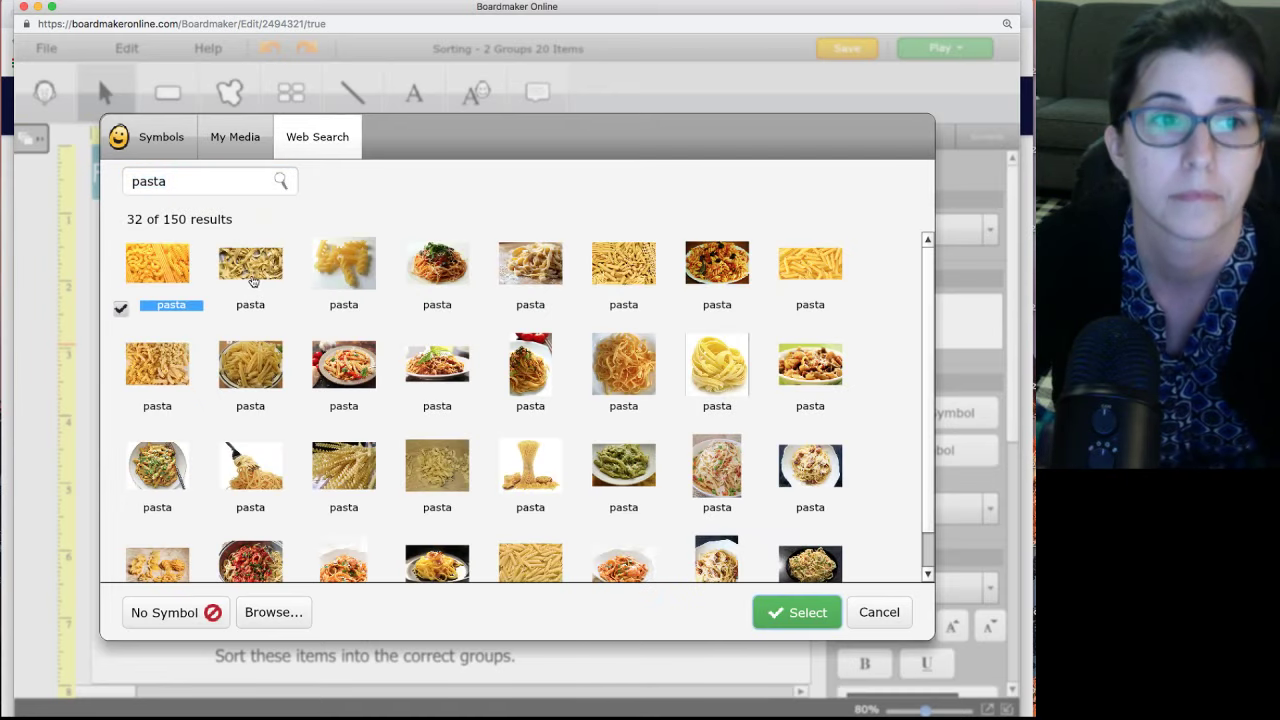
pyautogui.click(253, 282)
pyautogui.click(800, 614)
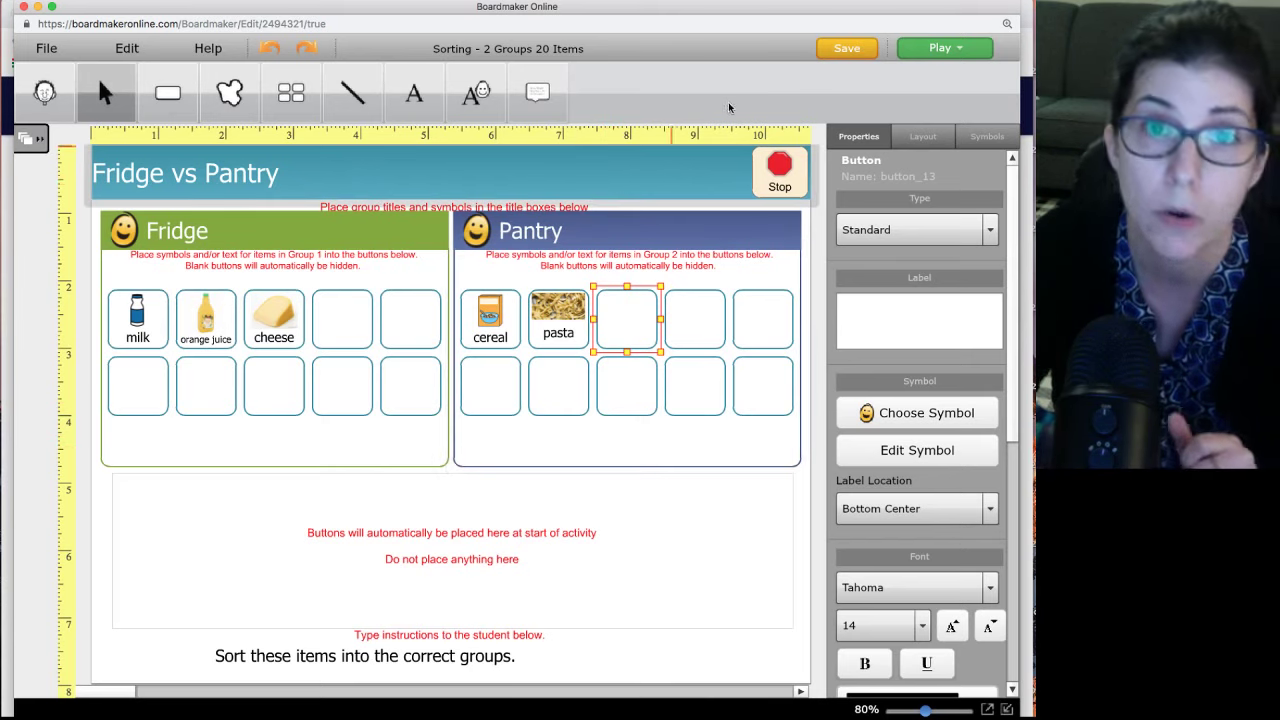
# Step: Play the Fridge vs Pantry activity from the editor to preview it
pyautogui.click(947, 55)
pyautogui.click(932, 76)
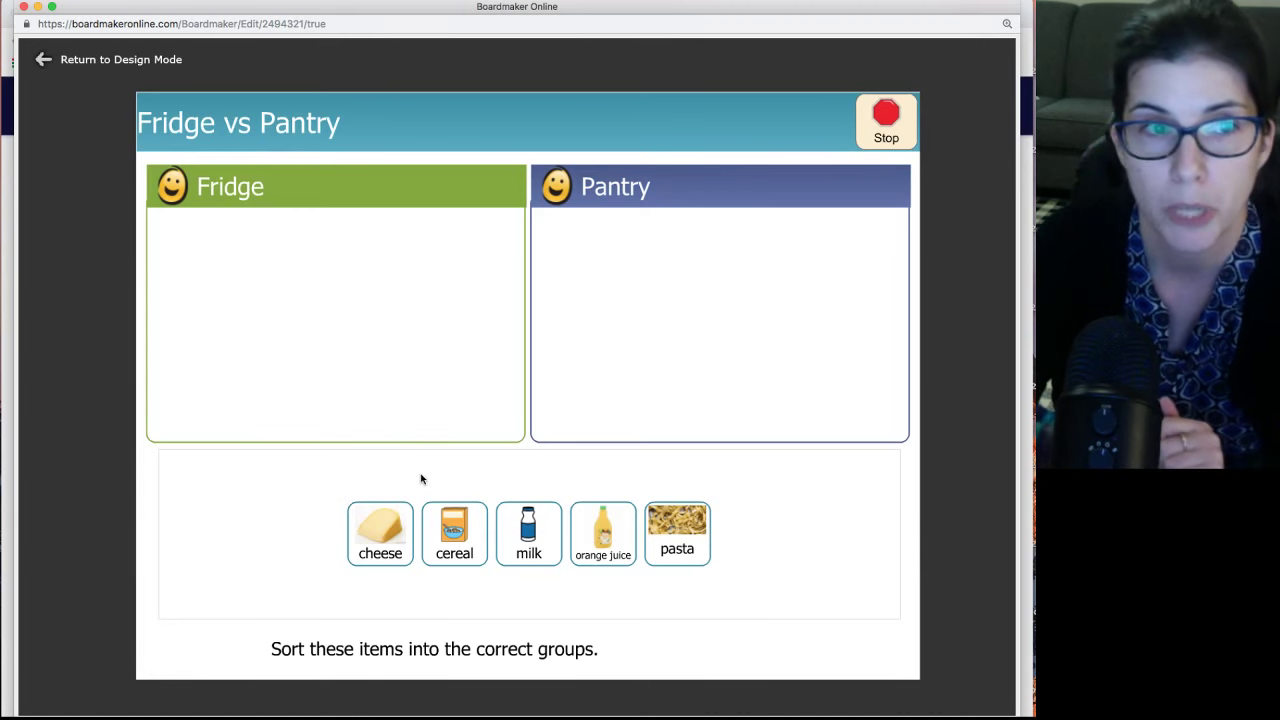
# Step: Test the activity by trying milk in the Pantry group, then sorting milk and orange juice into Fridge and pasta into Pantry
pyautogui.moveTo(381, 546); pyautogui.dragTo(628, 320)
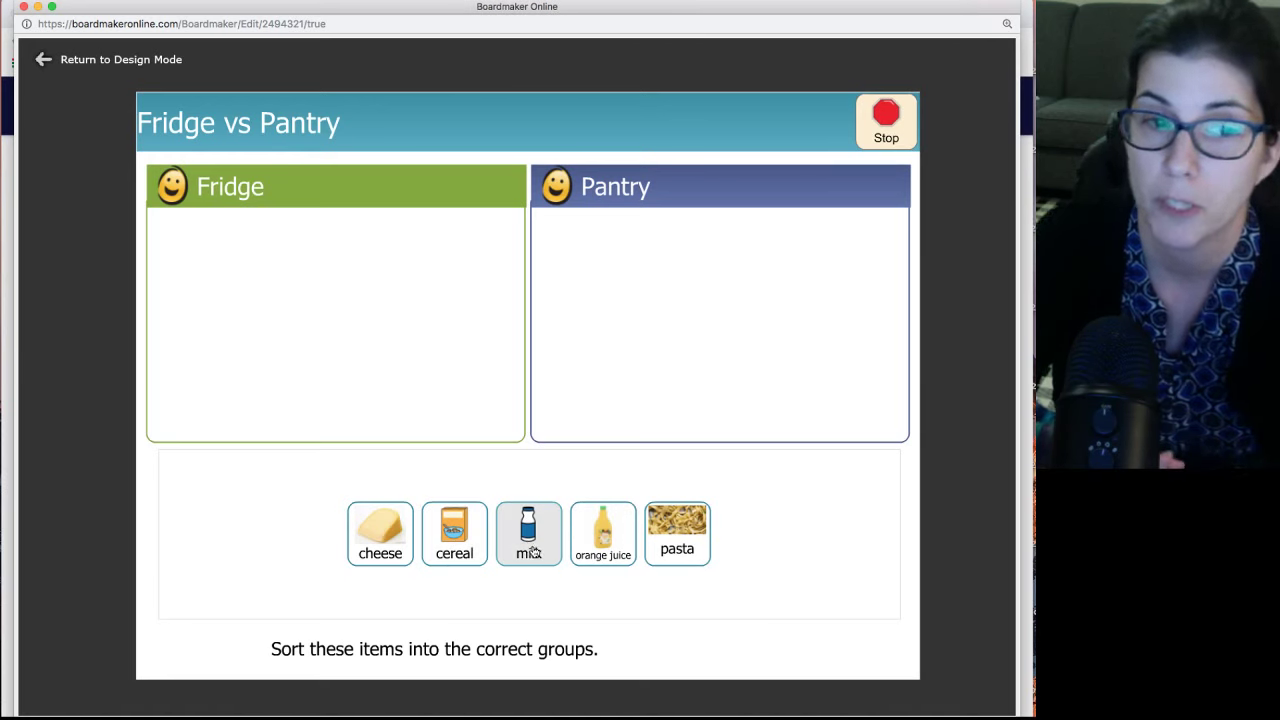
pyautogui.moveTo(533, 551); pyautogui.dragTo(599, 317)
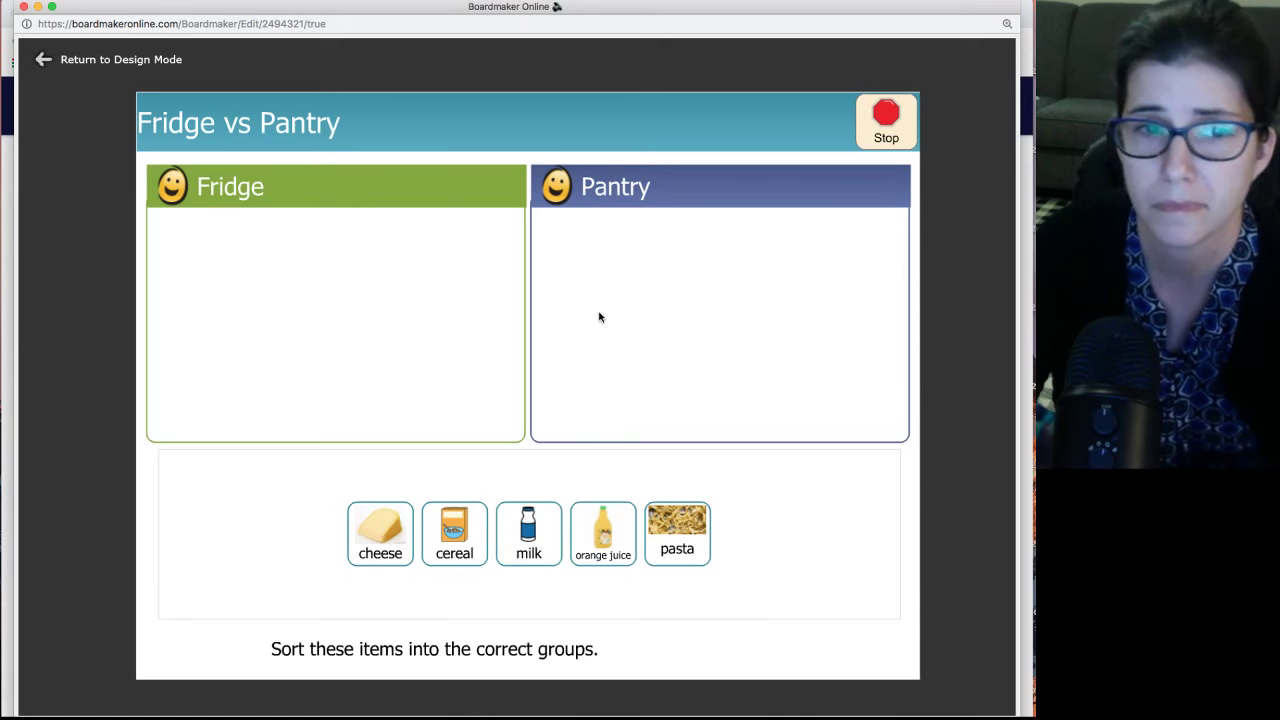
pyautogui.moveTo(540, 555); pyautogui.dragTo(626, 316)
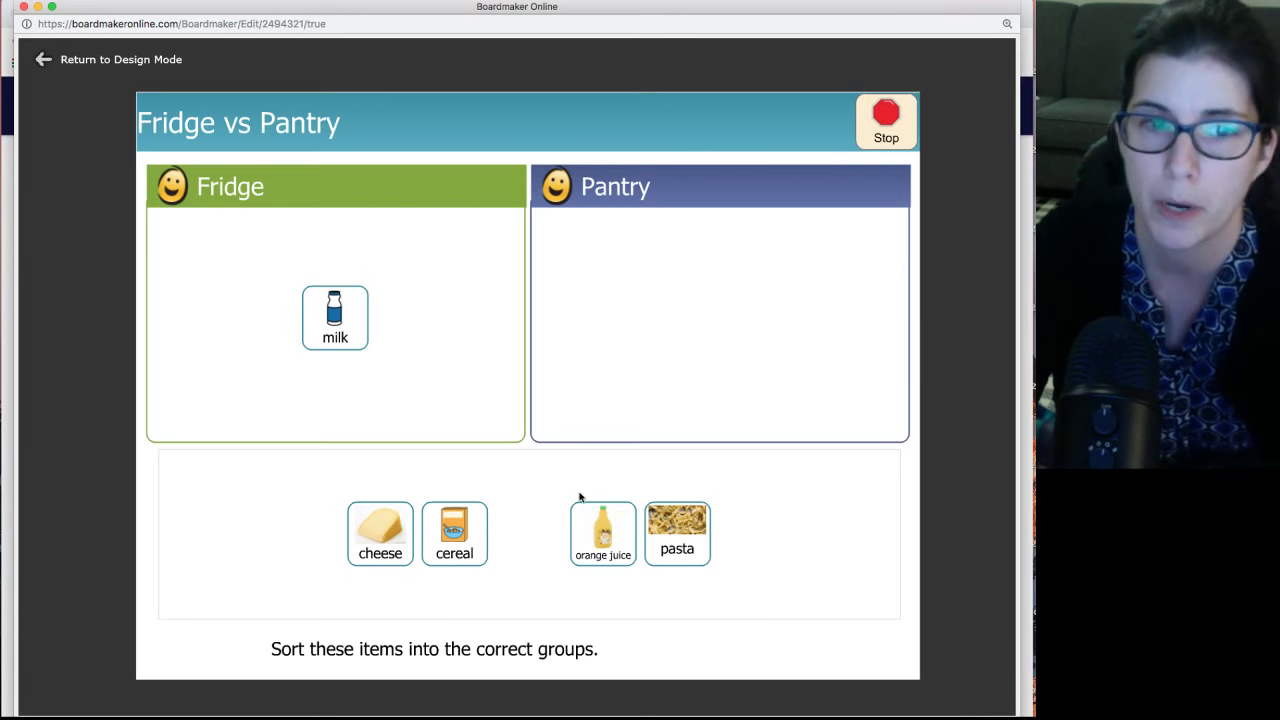
pyautogui.moveTo(600, 542); pyautogui.dragTo(401, 332)
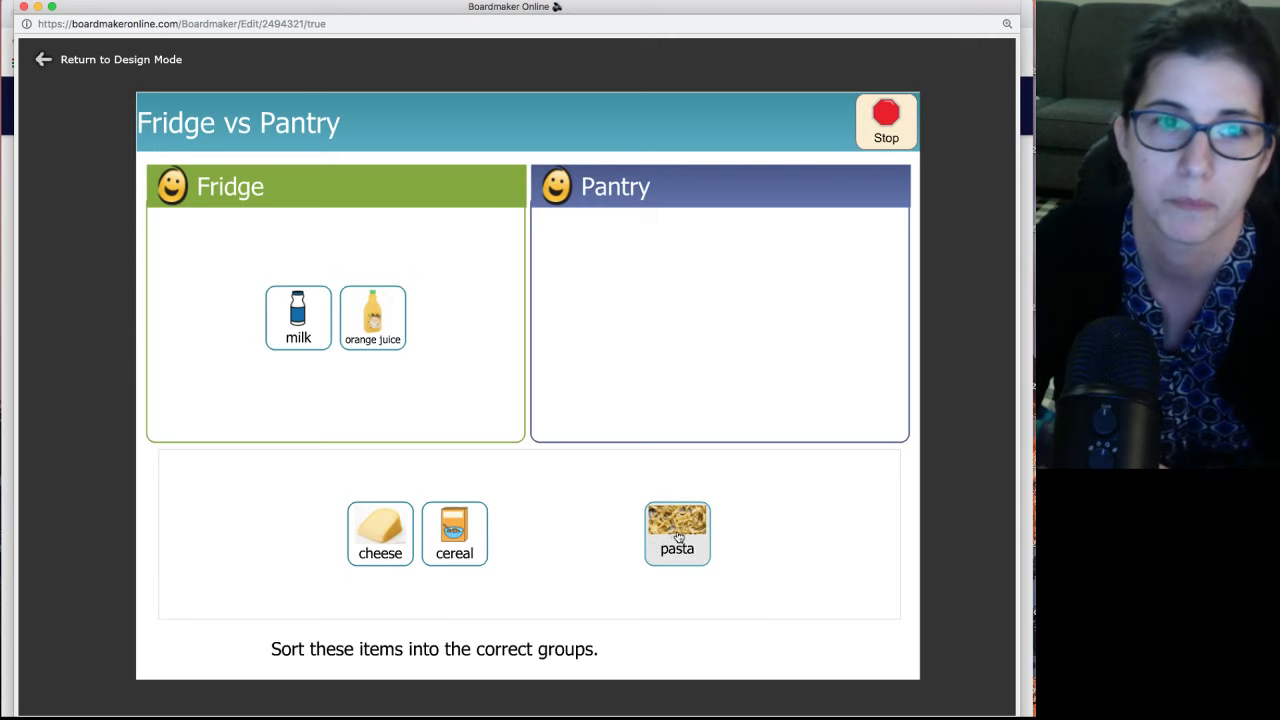
pyautogui.moveTo(674, 533); pyautogui.dragTo(622, 309)
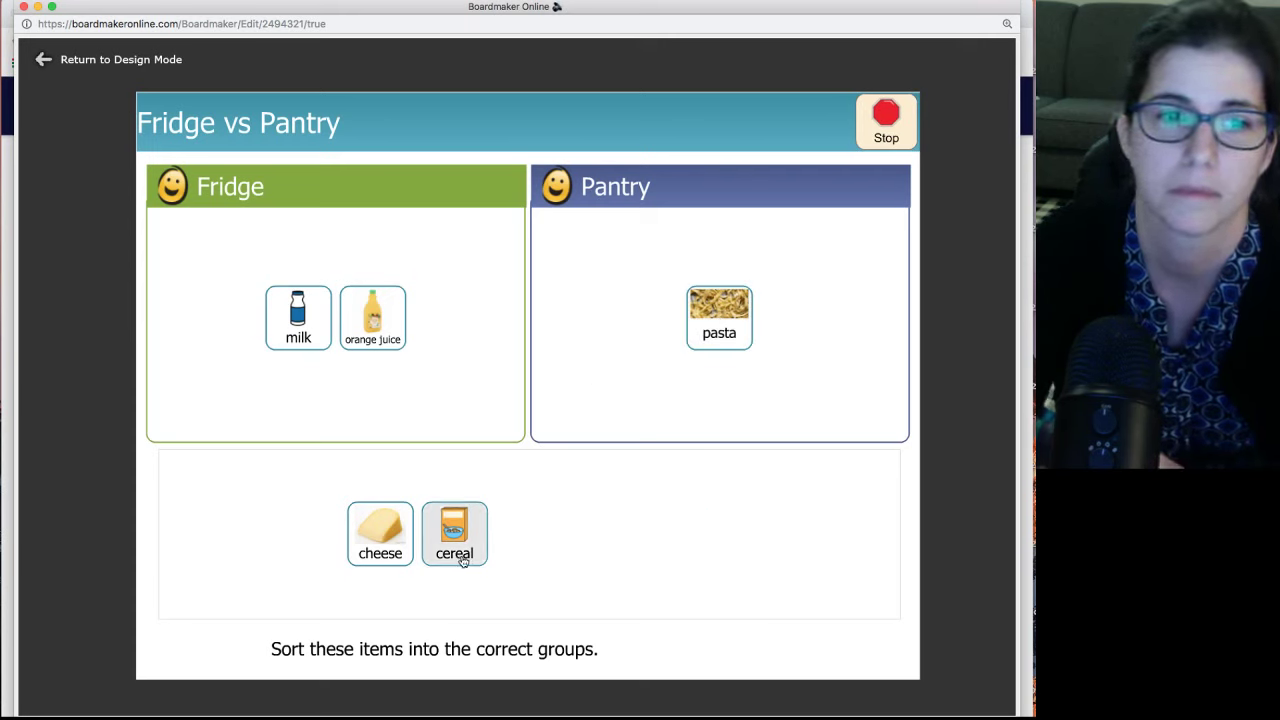
# Step: Test cereal in the Fridge group, sort it into Pantry, and return to design mode
pyautogui.moveTo(472, 555); pyautogui.dragTo(463, 414)
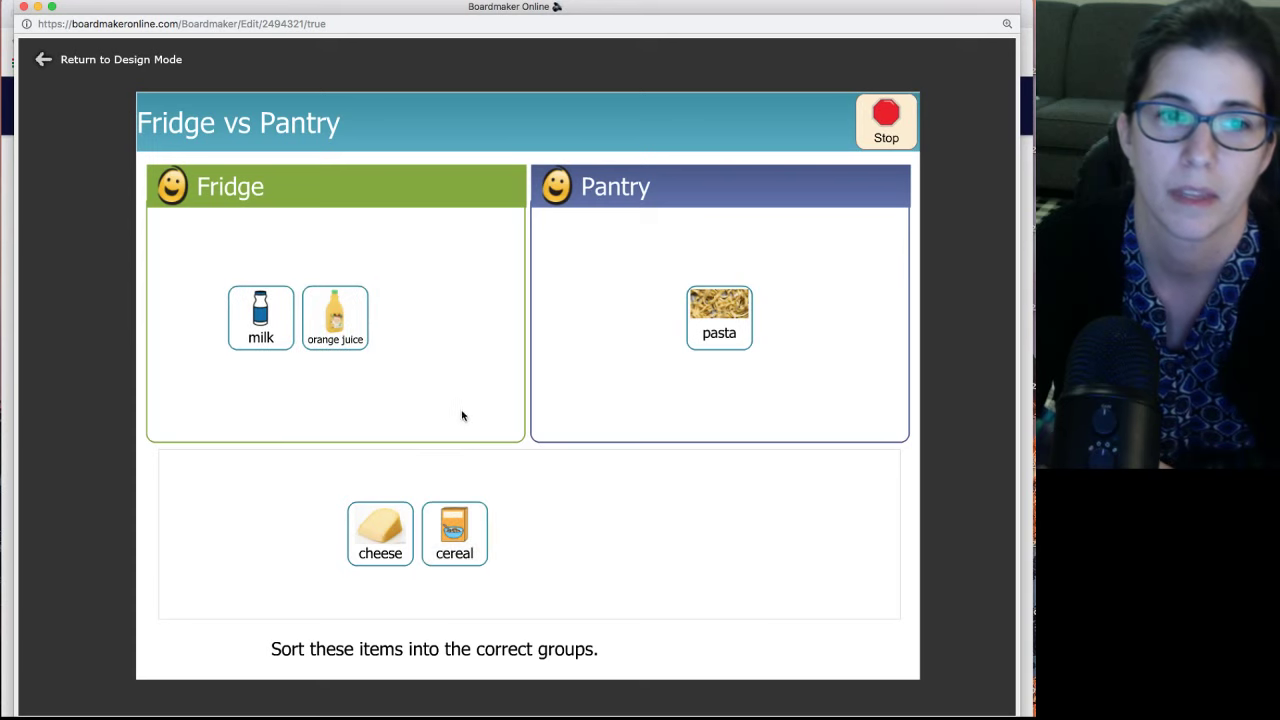
pyautogui.moveTo(471, 538); pyautogui.dragTo(441, 342)
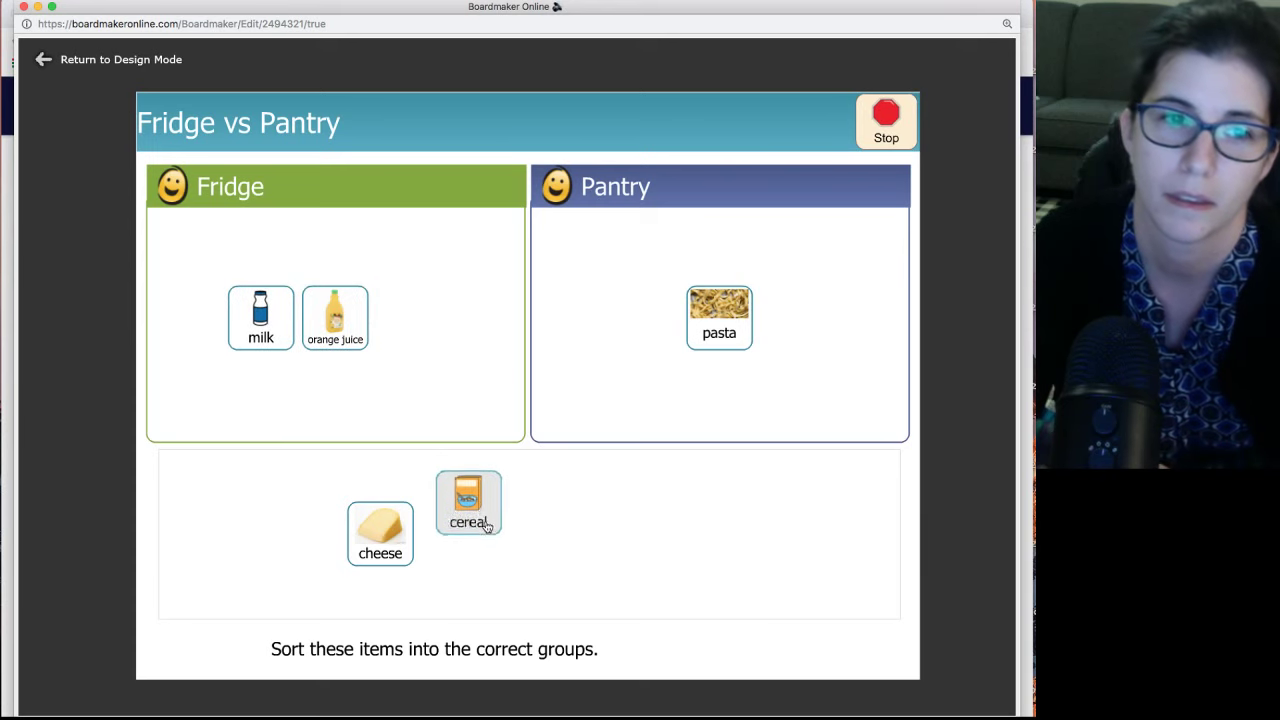
pyautogui.moveTo(488, 554); pyautogui.dragTo(446, 331)
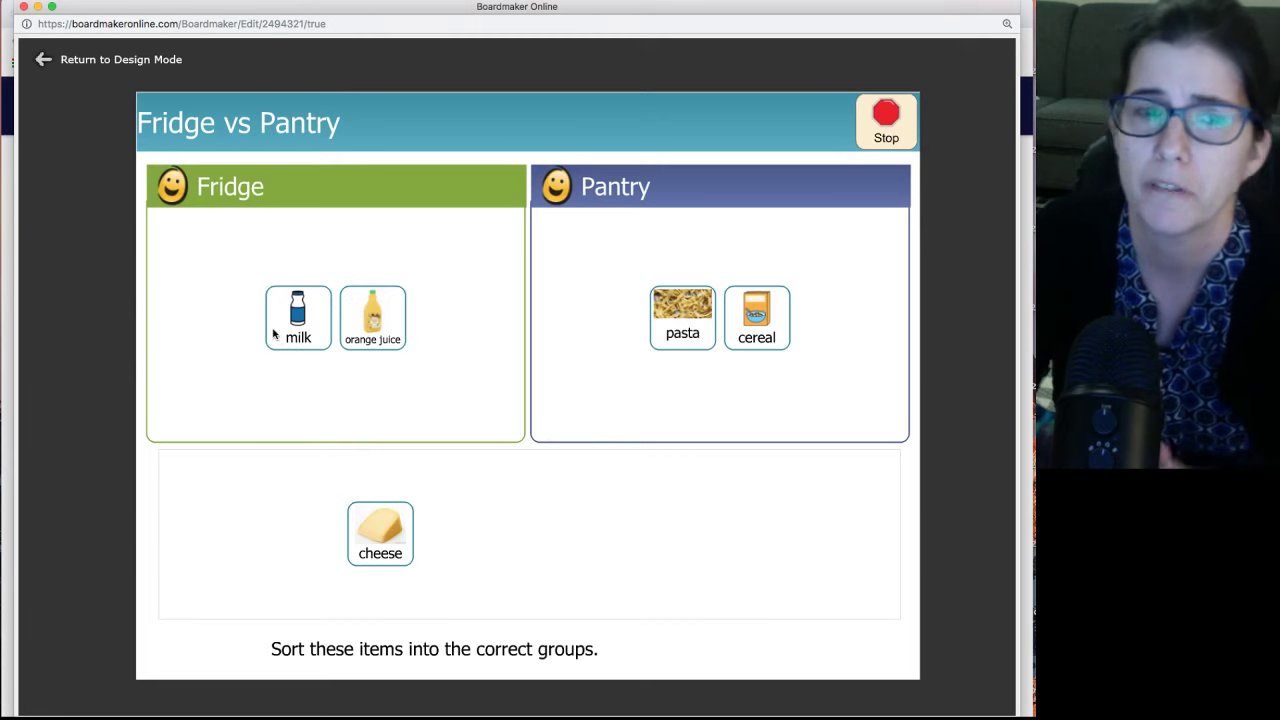
pyautogui.click(88, 62)
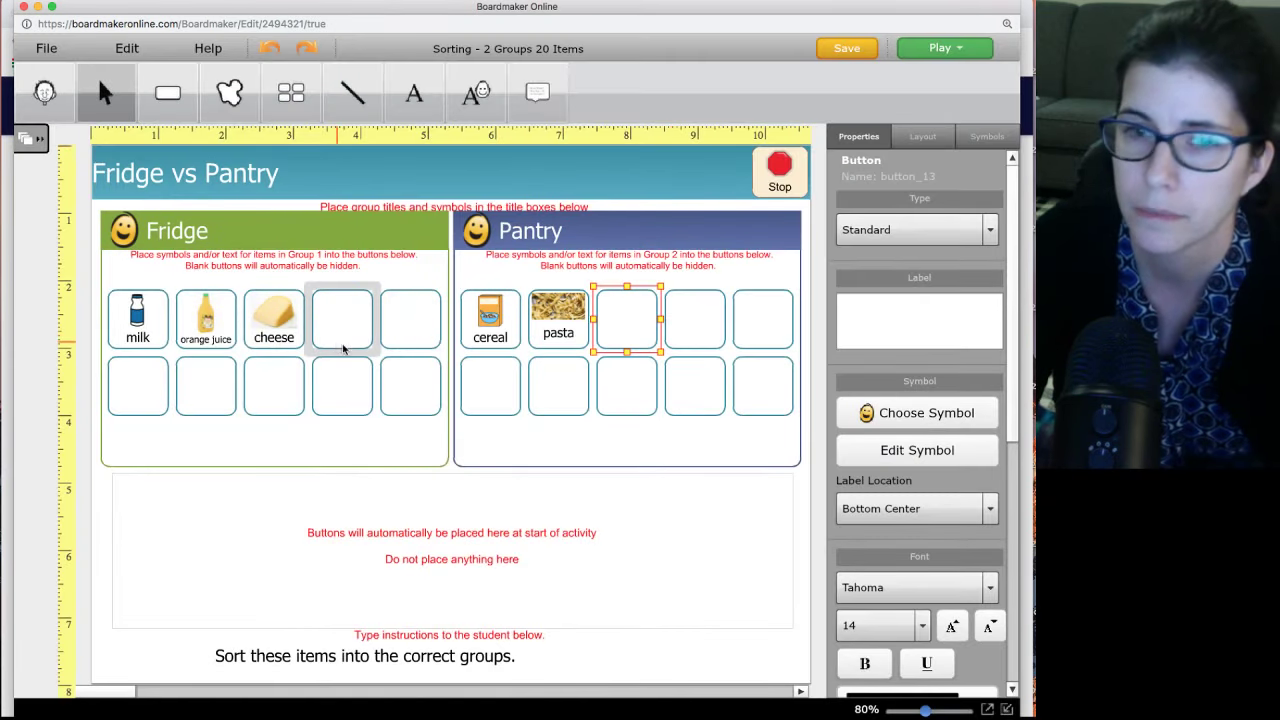
# Step: Save the activity as "Fridge vs Pantry" and close the editor window
pyautogui.click(850, 49)
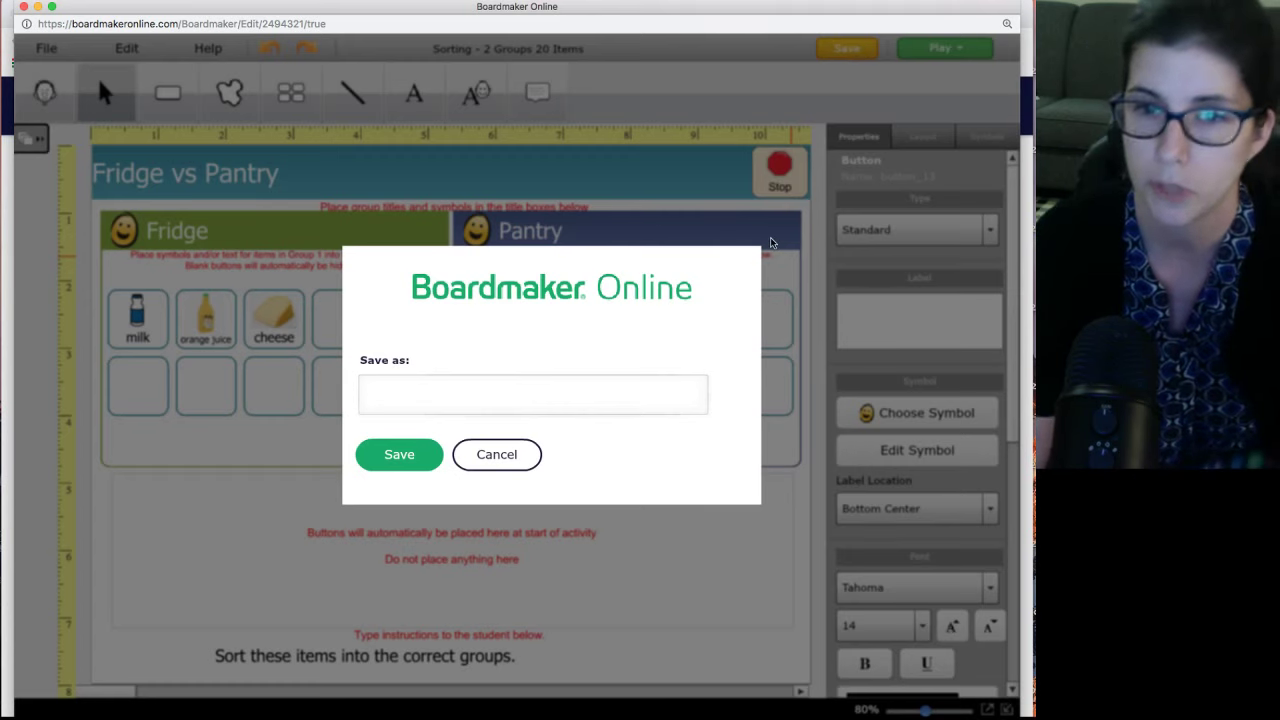
pyautogui.write('idge vs Pantry')
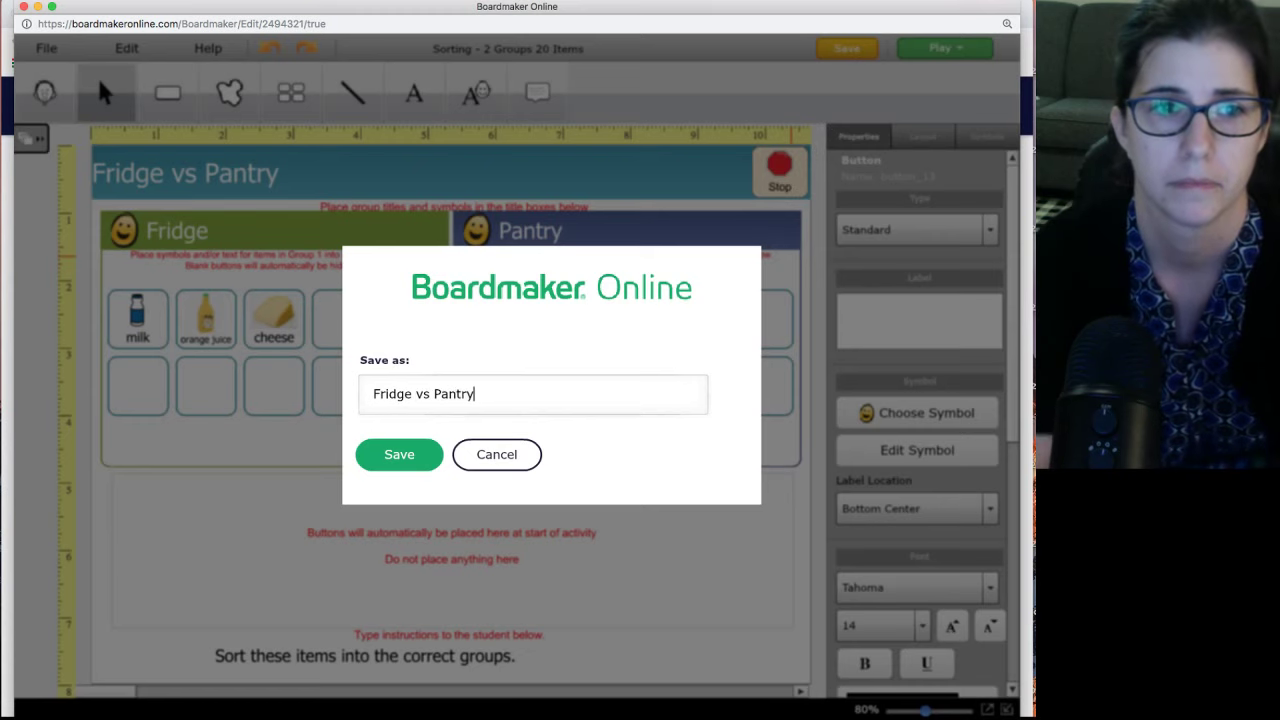
pyautogui.click(405, 463)
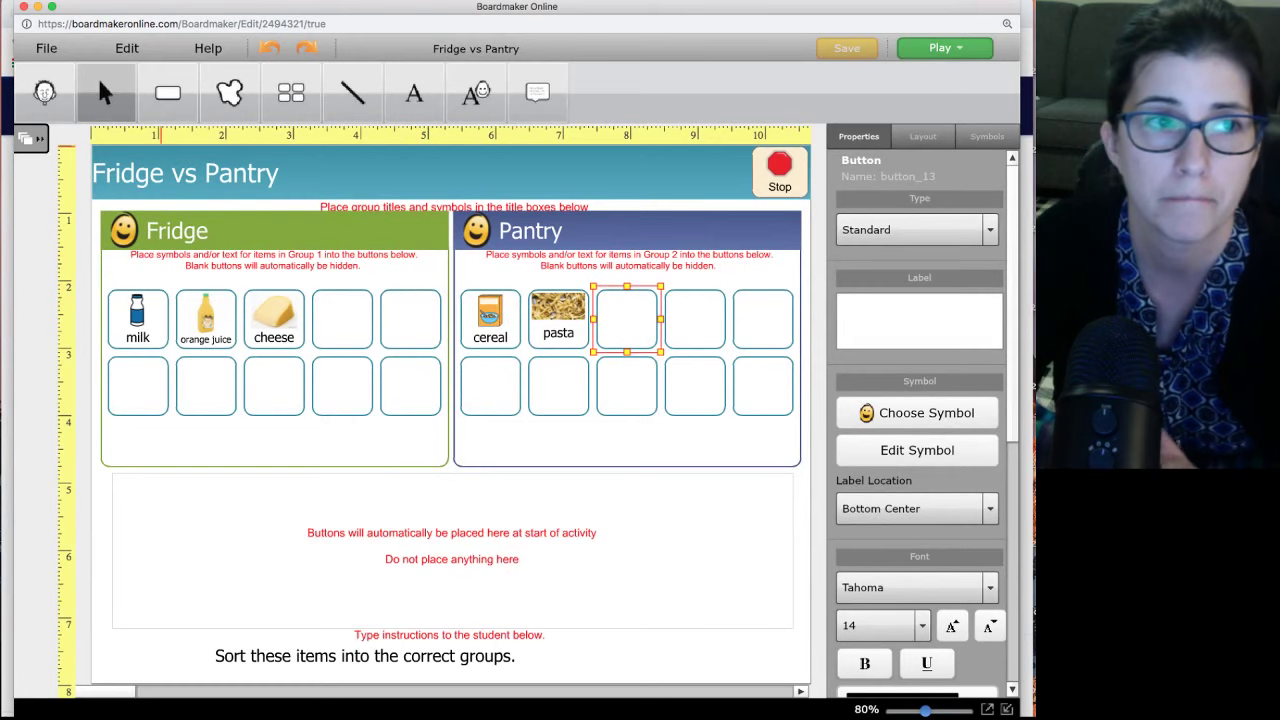
pyautogui.click(23, 6)
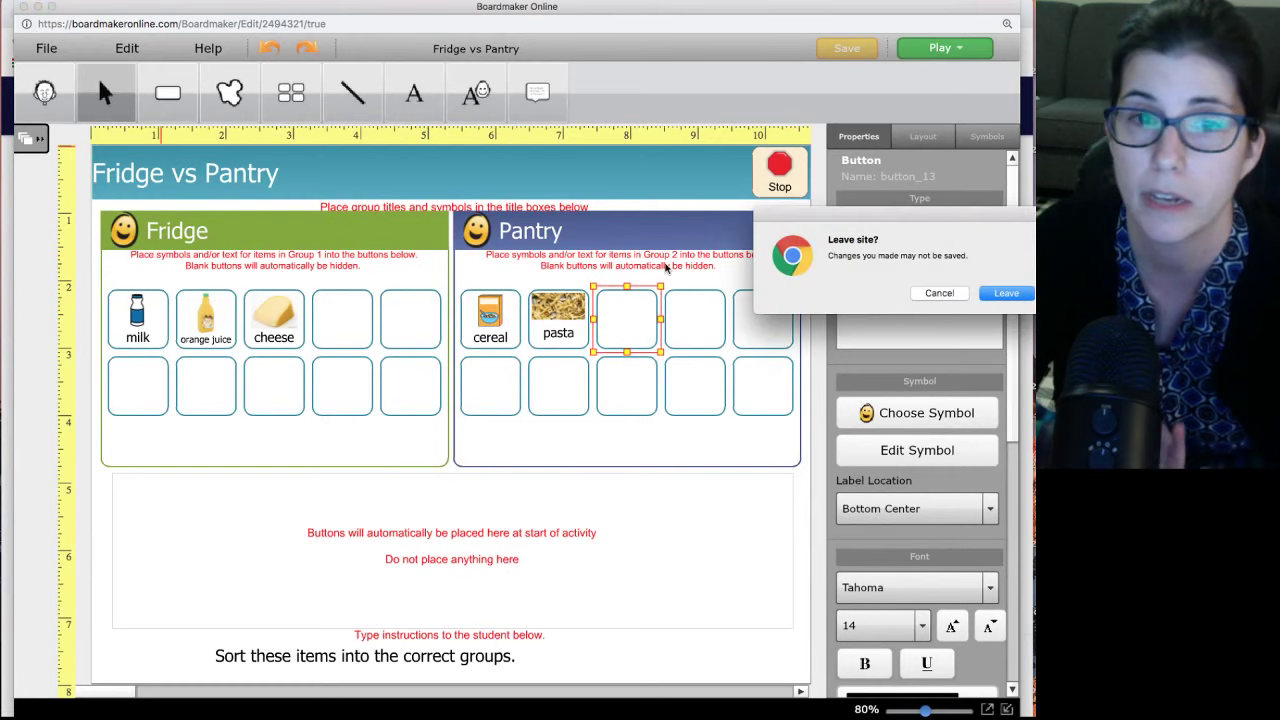
pyautogui.click(1010, 293)
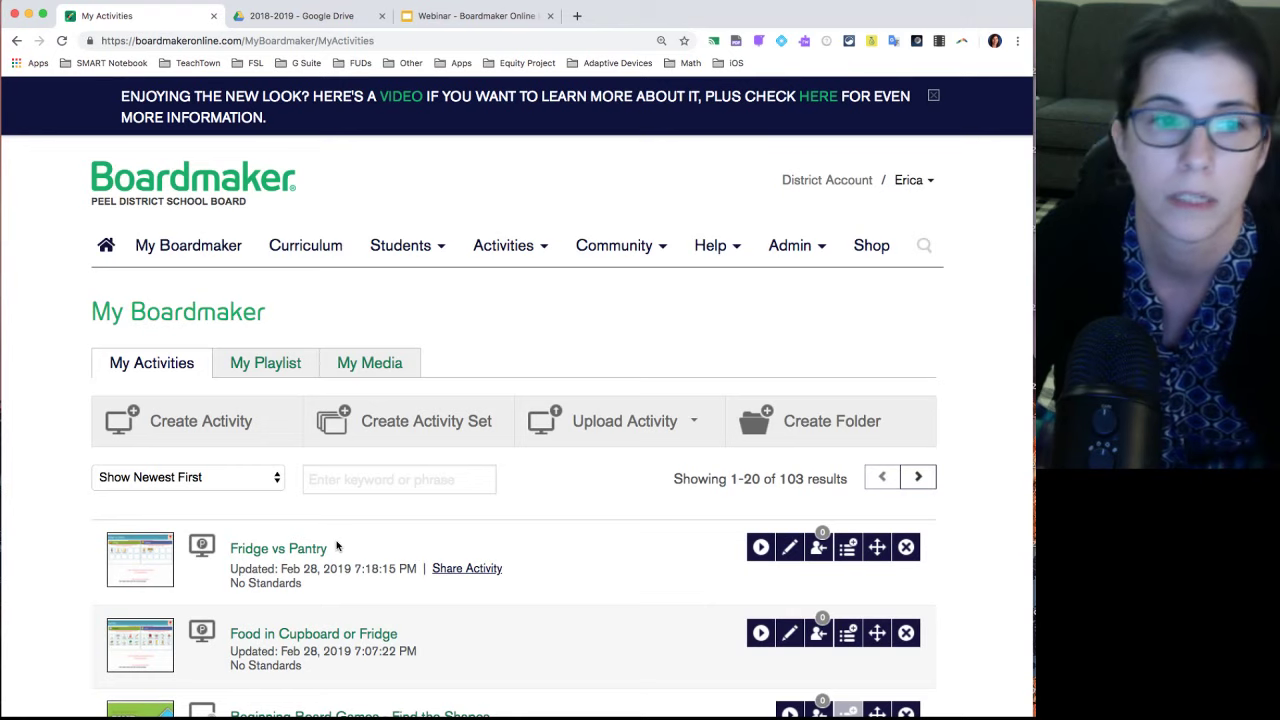
# Step: Open the sharing settings of the Fridge vs Pantry activity and set its privacy to My Organization Only
pyautogui.scroll(-1, 337, 545)
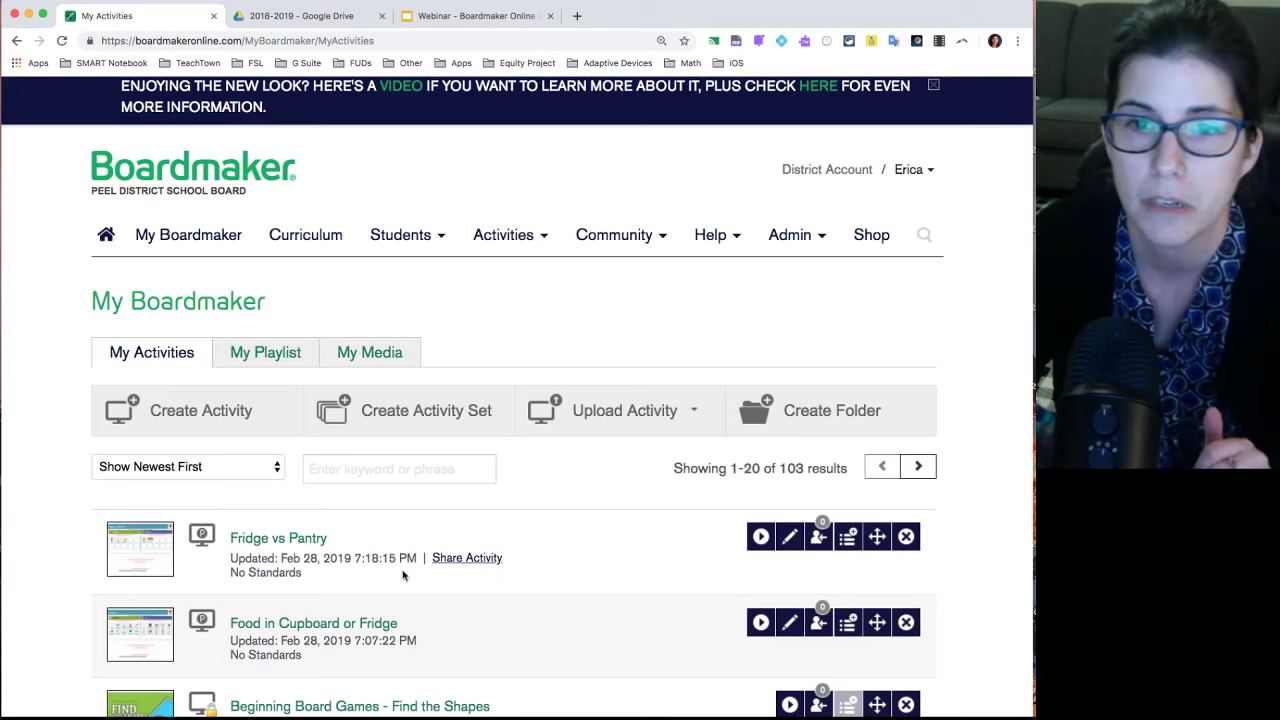
pyautogui.click(471, 560)
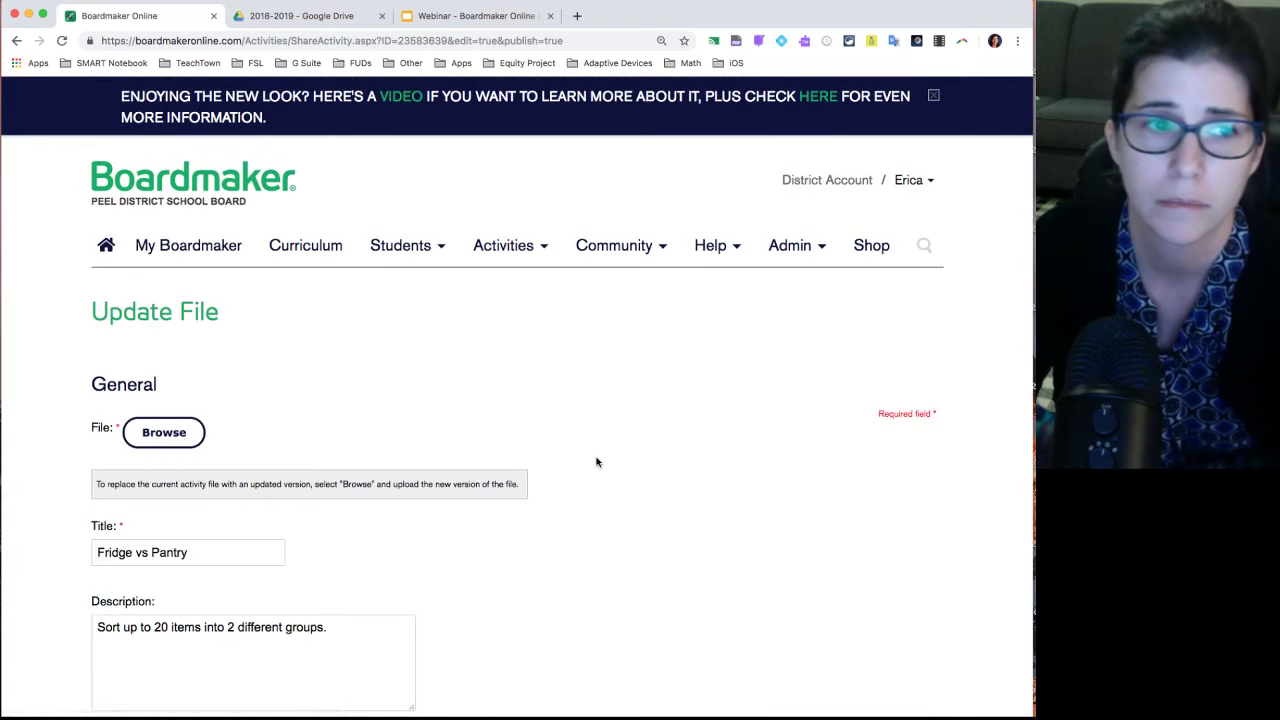
pyautogui.scroll(-3, 596, 462)
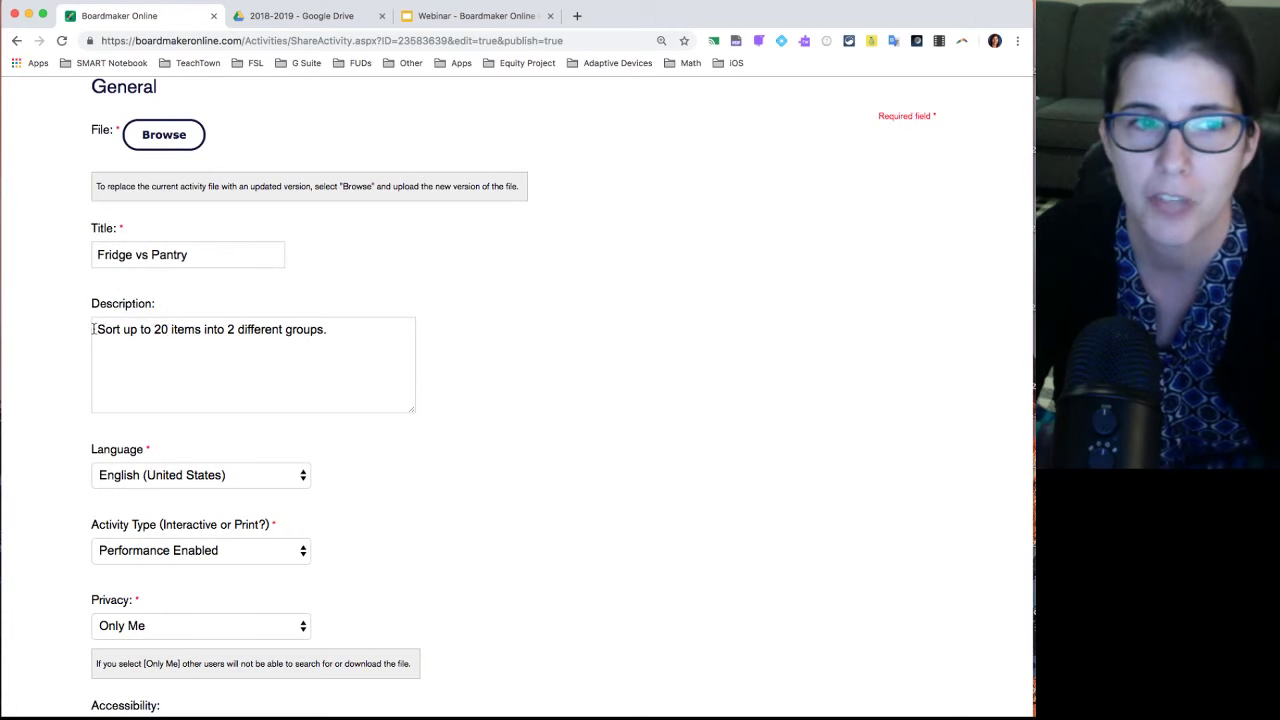
pyautogui.scroll(-5, 297, 370)
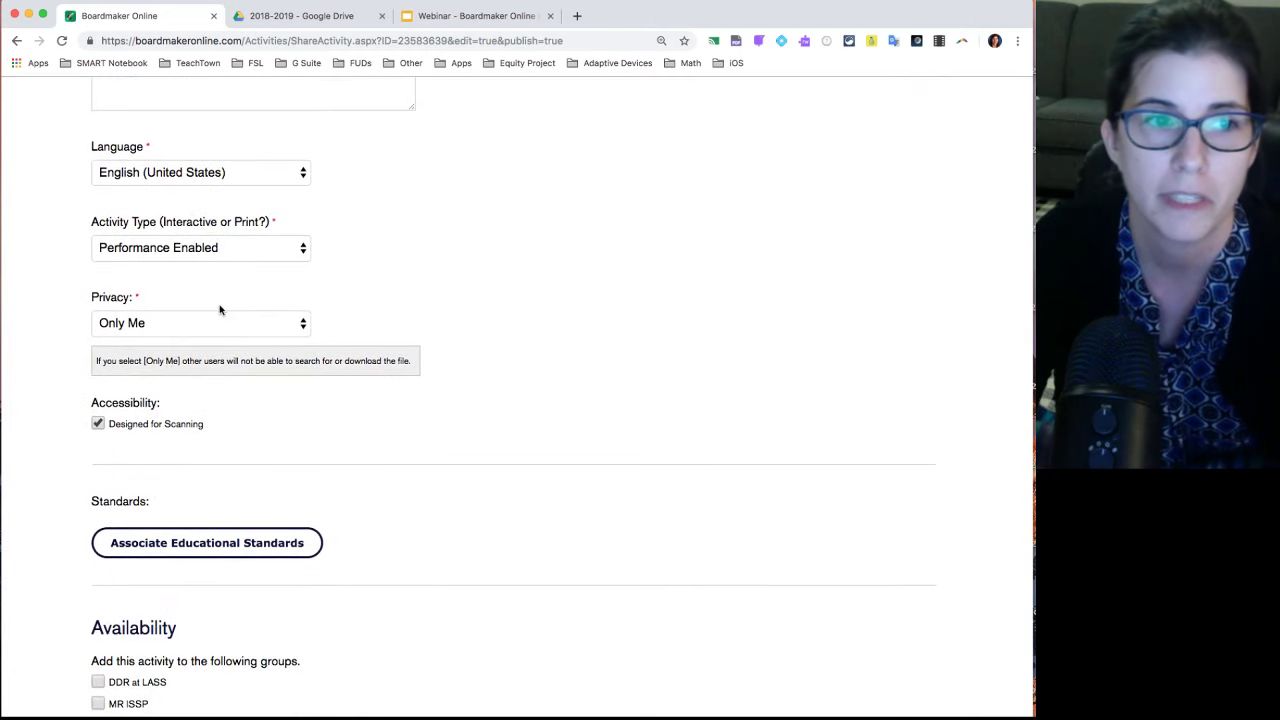
pyautogui.click(152, 330)
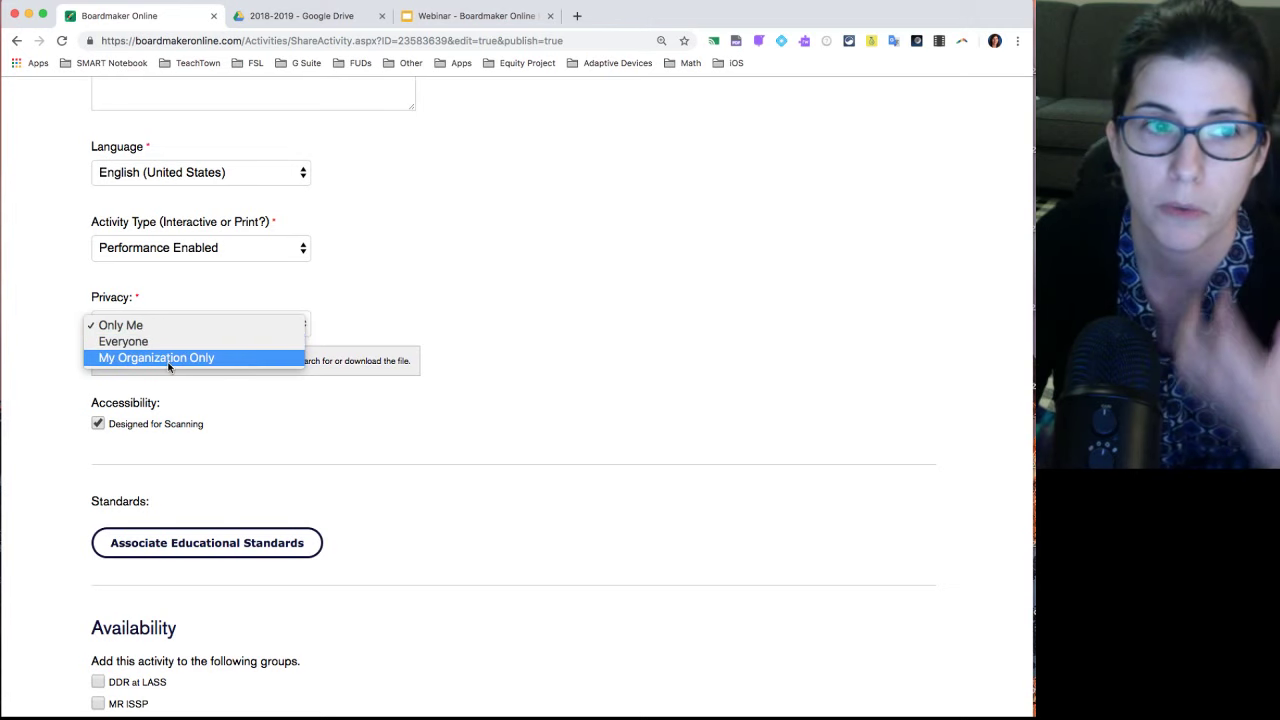
pyautogui.click(168, 364)
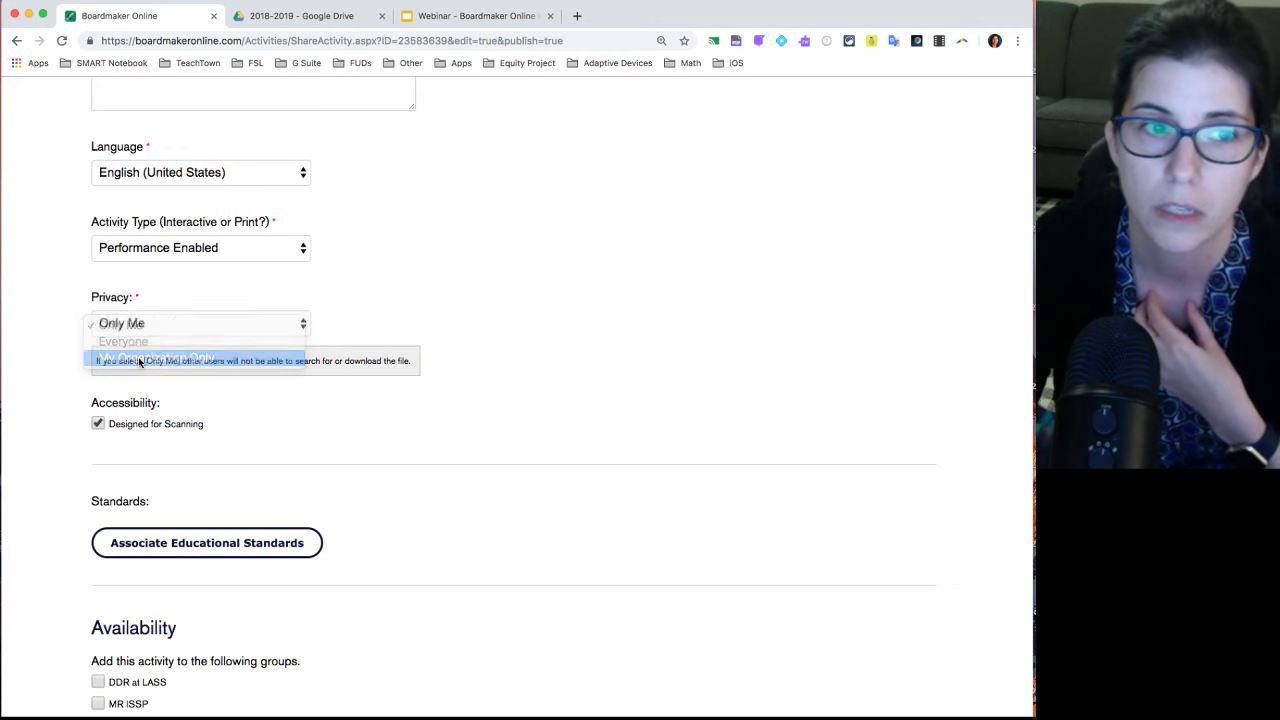
pyautogui.click(167, 330)
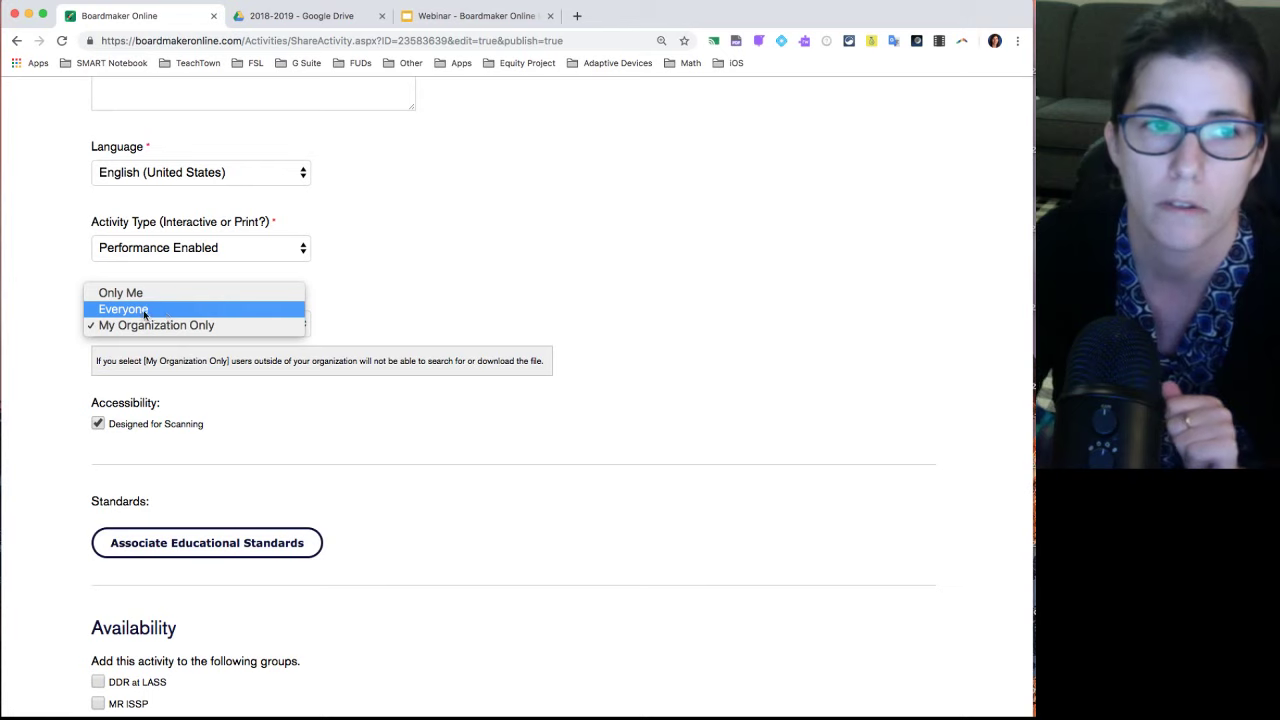
pyautogui.click(326, 451)
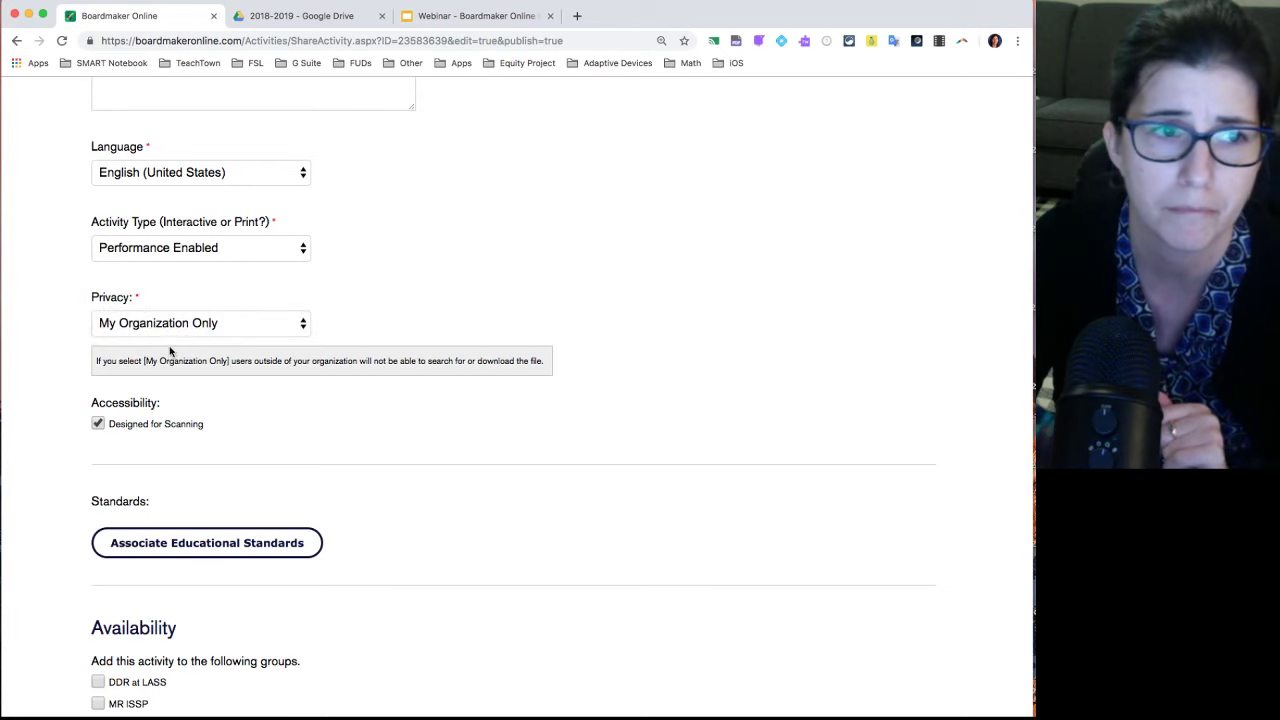
# Step: Review the availability, grade level, categorization and tag options, and update the file to apply the sharing settings
pyautogui.scroll(-2, 294, 491)
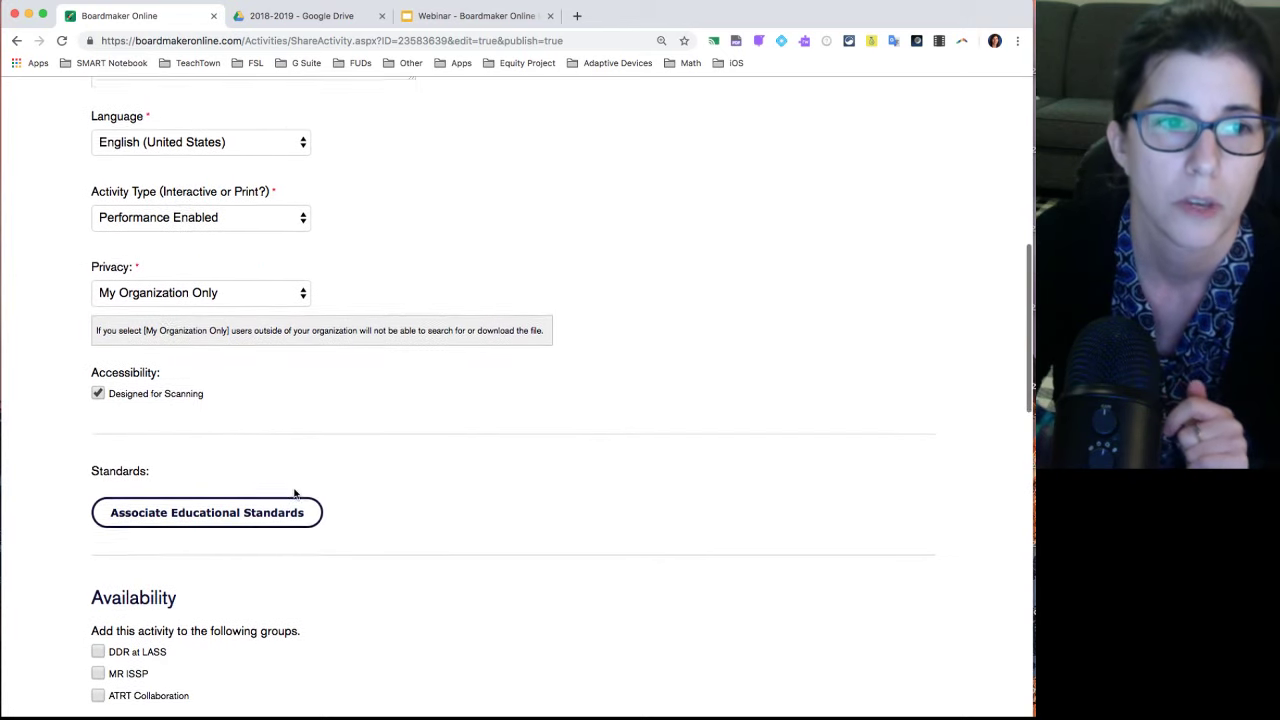
pyautogui.scroll(-8, 294, 493)
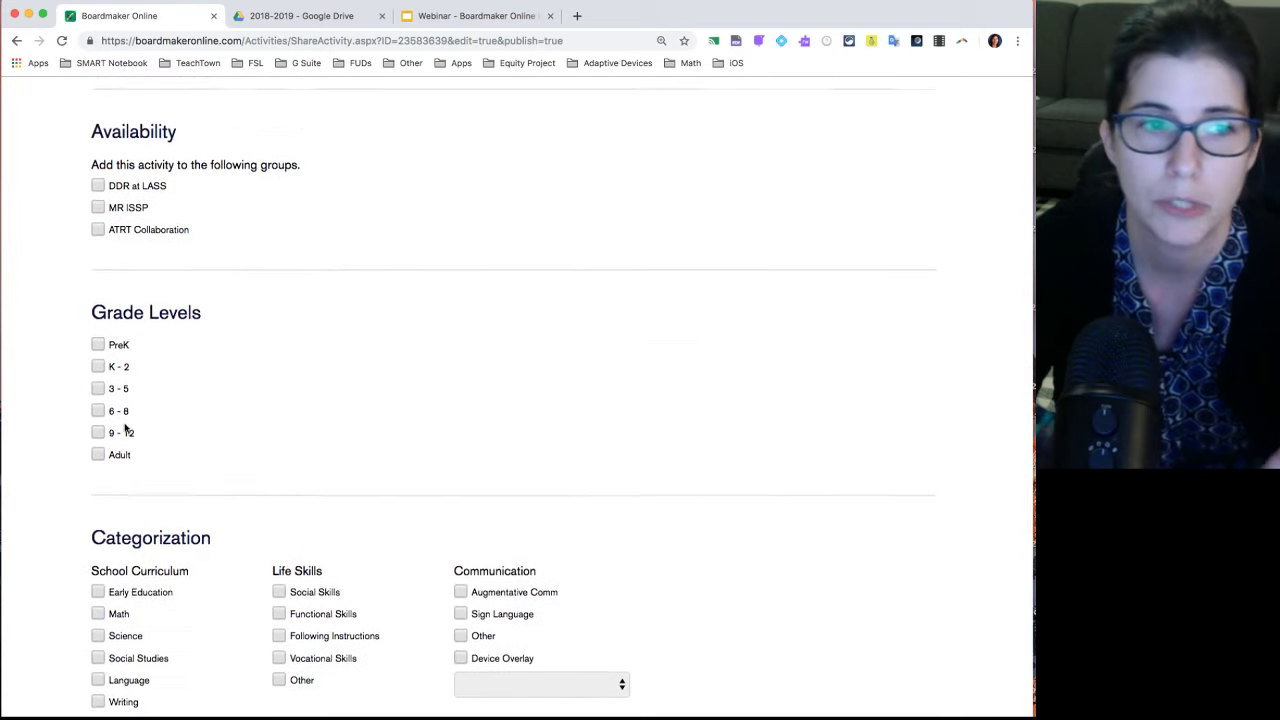
pyautogui.scroll(-3, 98, 283)
pyautogui.scroll(-5, 173, 405)
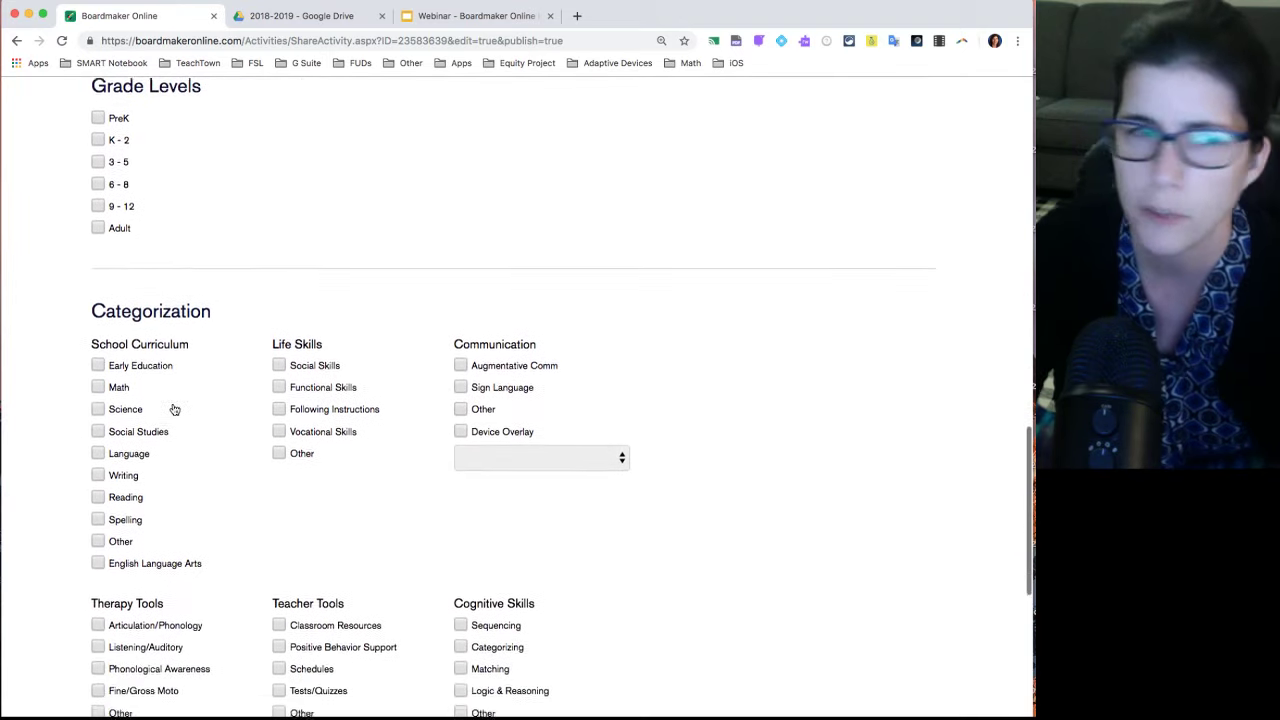
pyautogui.scroll(-2, 173, 407)
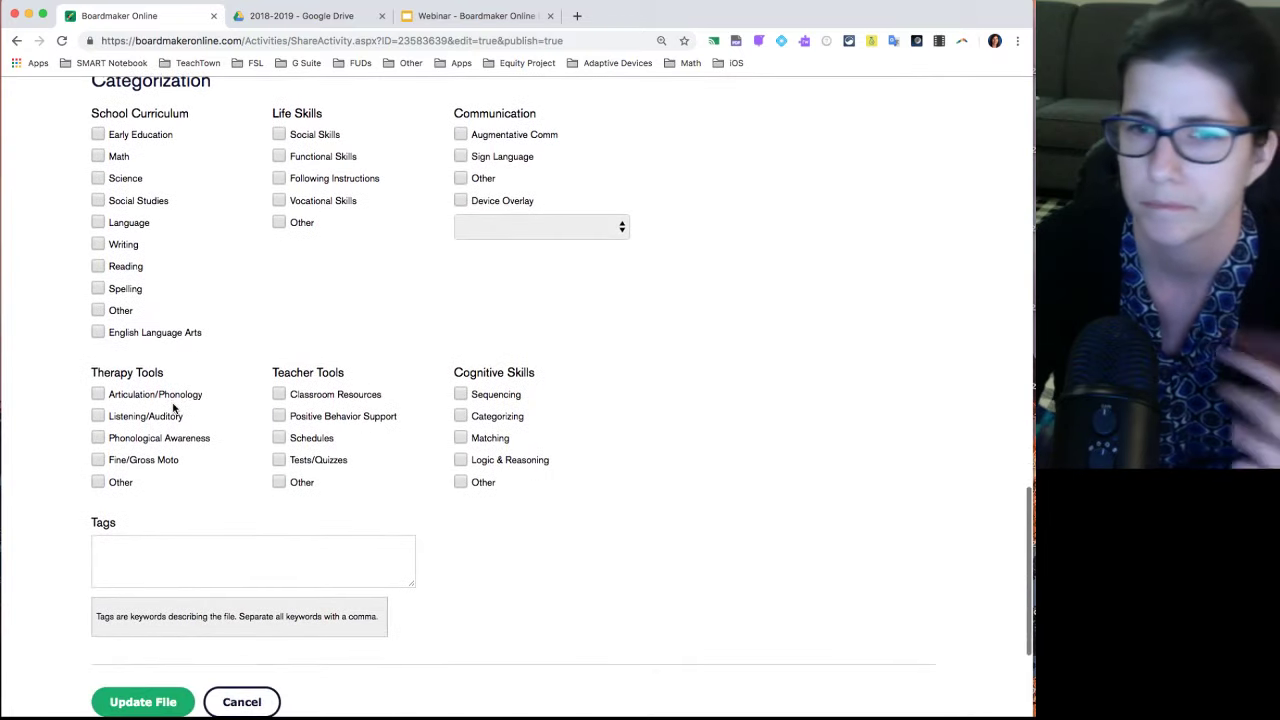
pyautogui.scroll(-3, 171, 406)
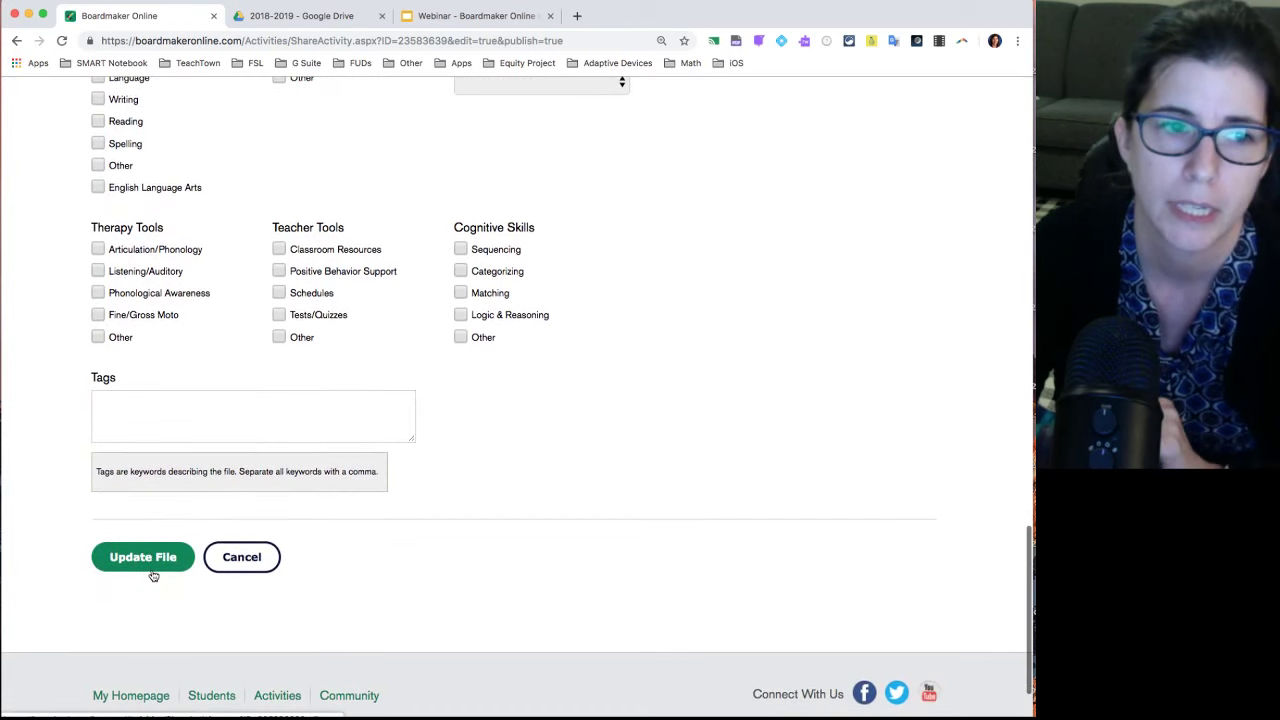
pyautogui.click(151, 566)
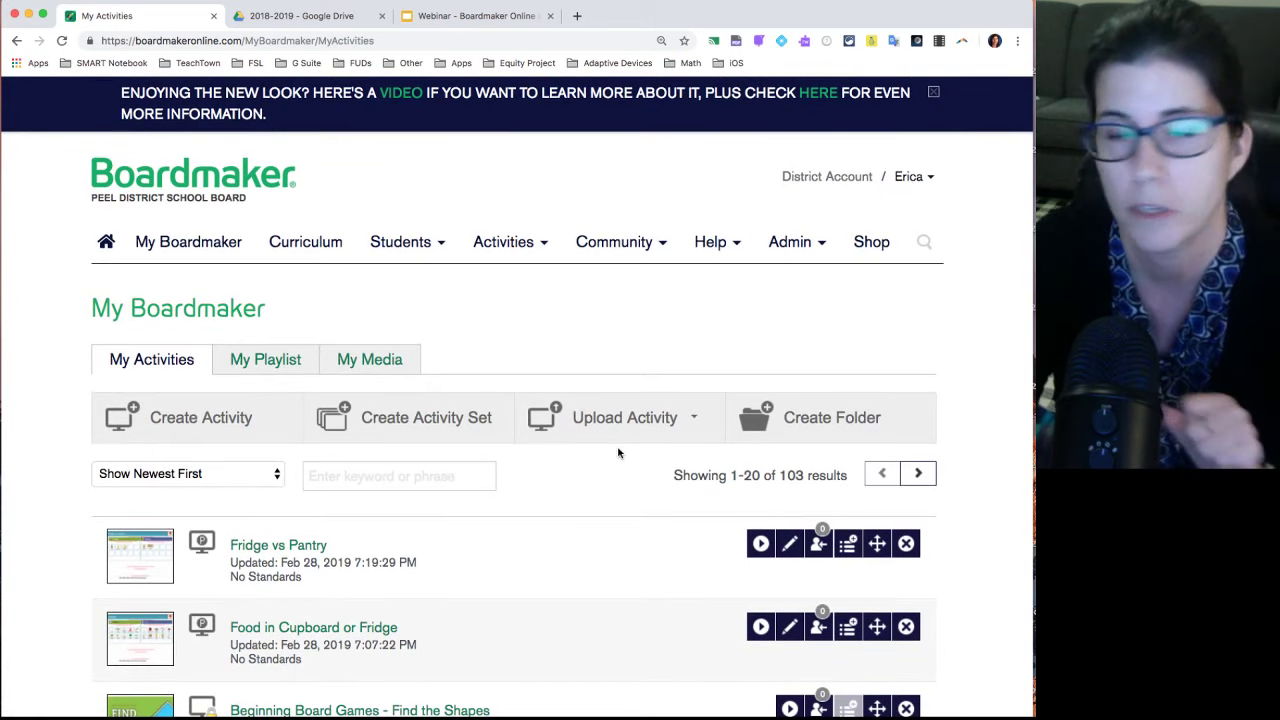
pyautogui.scroll(-2, 559, 462)
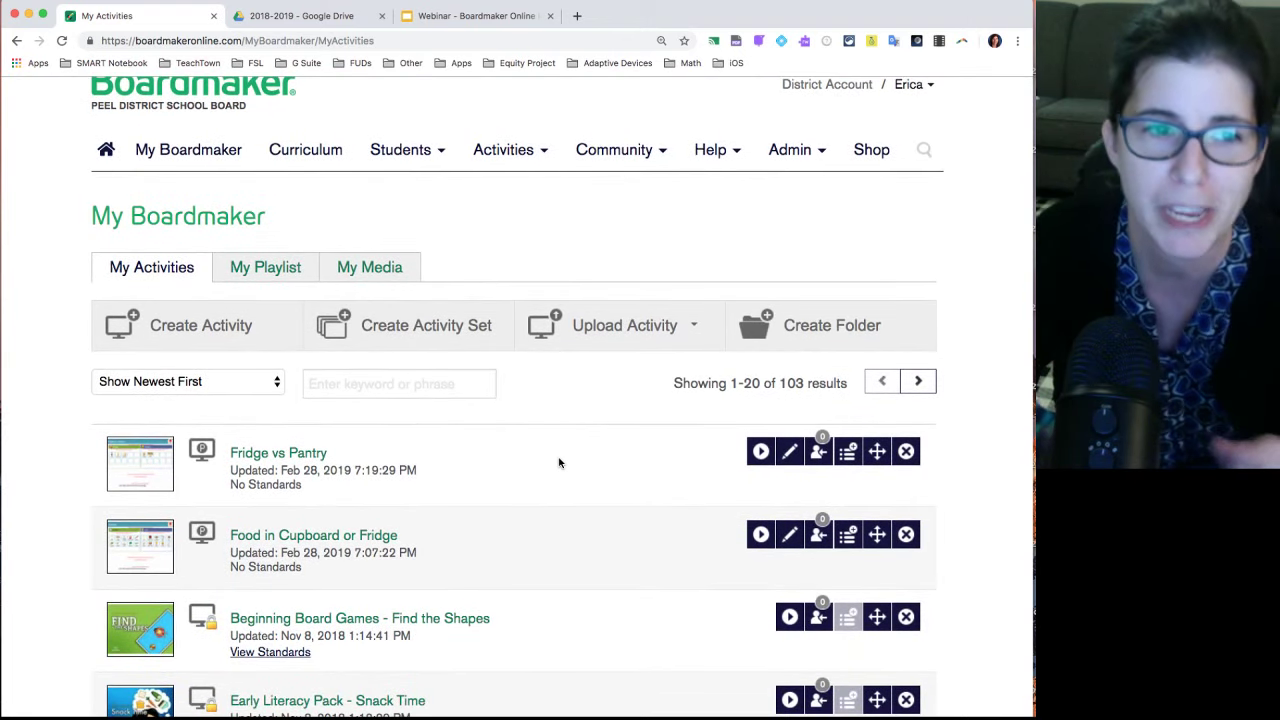
pyautogui.scroll(-2, 548, 461)
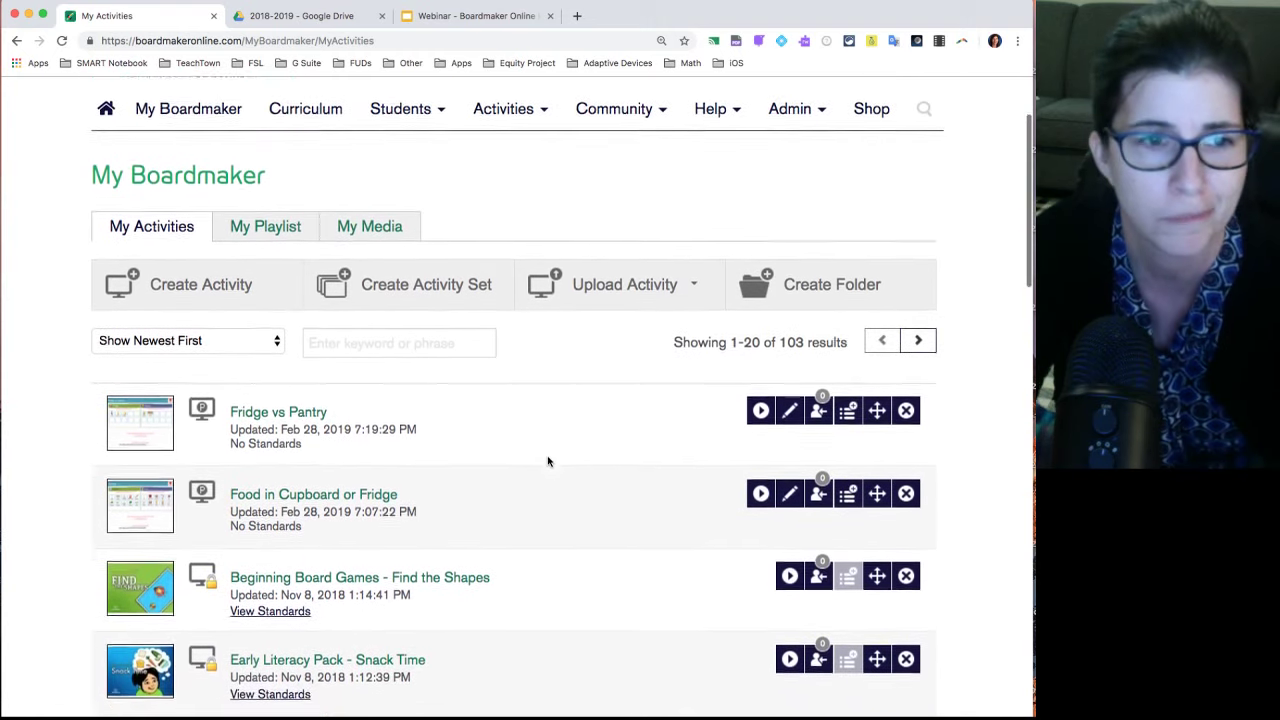
pyautogui.scroll(1, 548, 461)
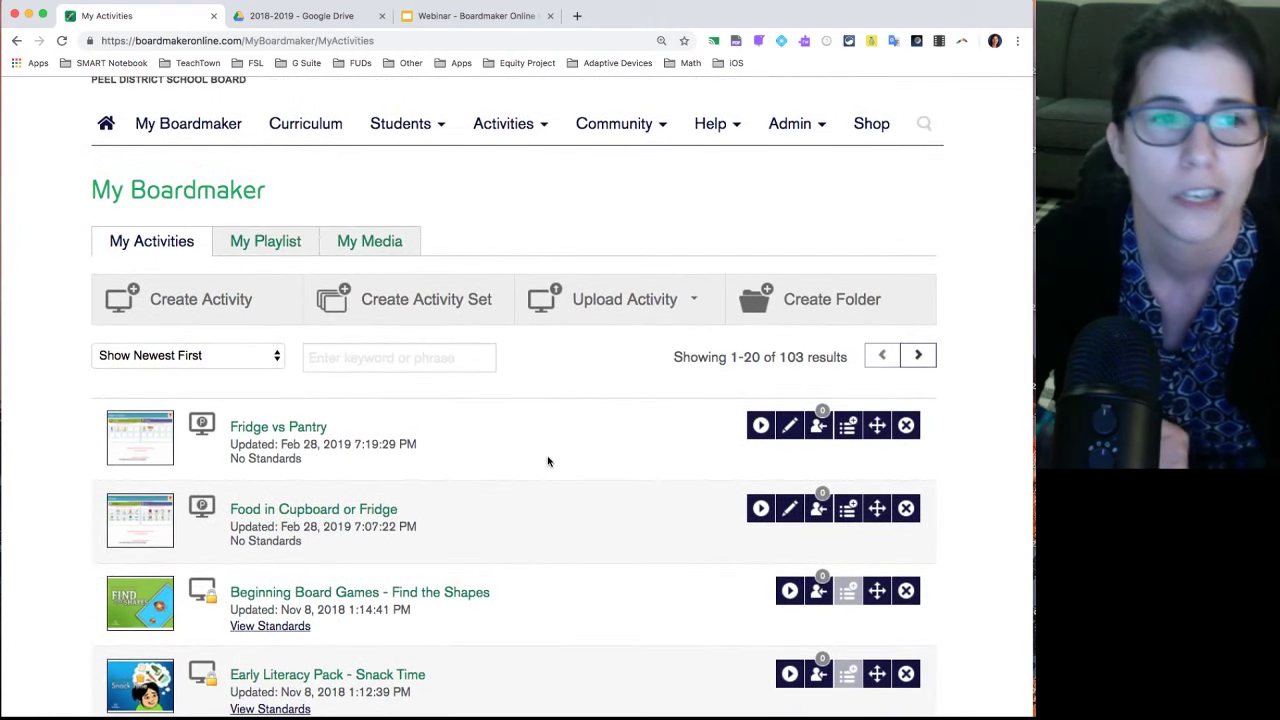
pyautogui.scroll(1, 548, 461)
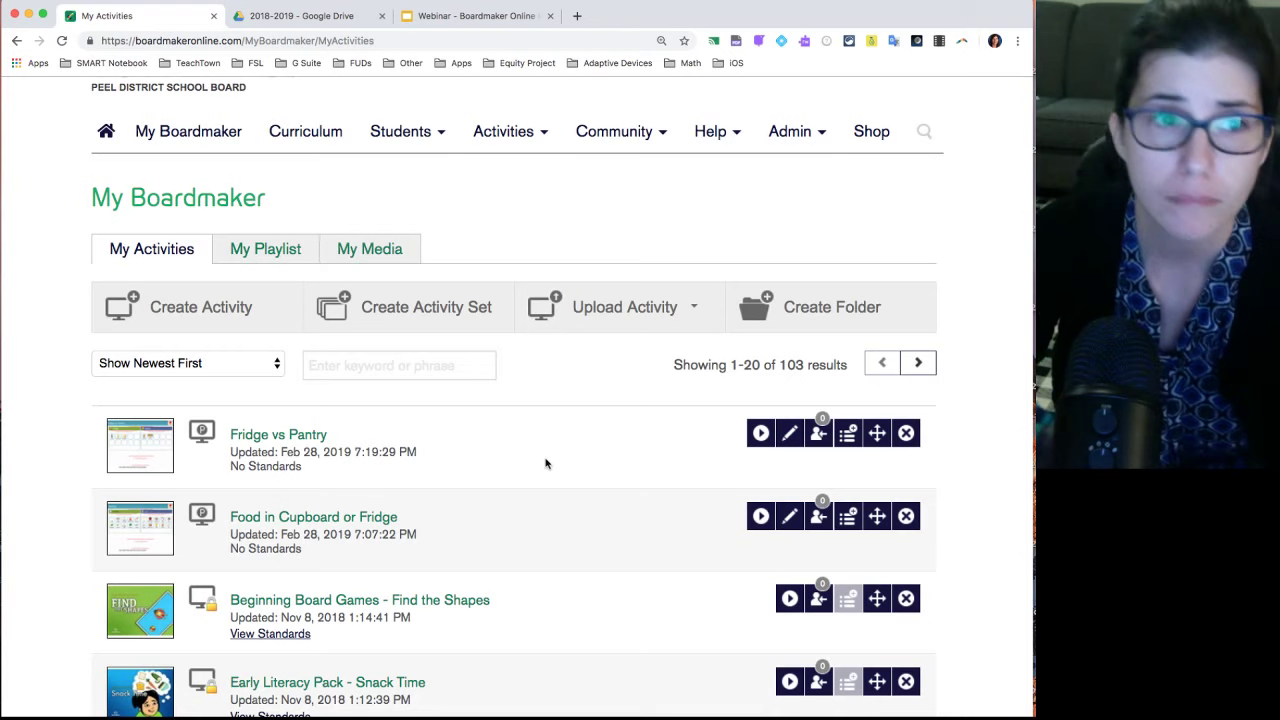
# Step: Start creating another activity and browse the template categories by activity type
pyautogui.scroll(1, 541, 464)
pyautogui.scroll(3, 541, 464)
pyautogui.click(201, 395)
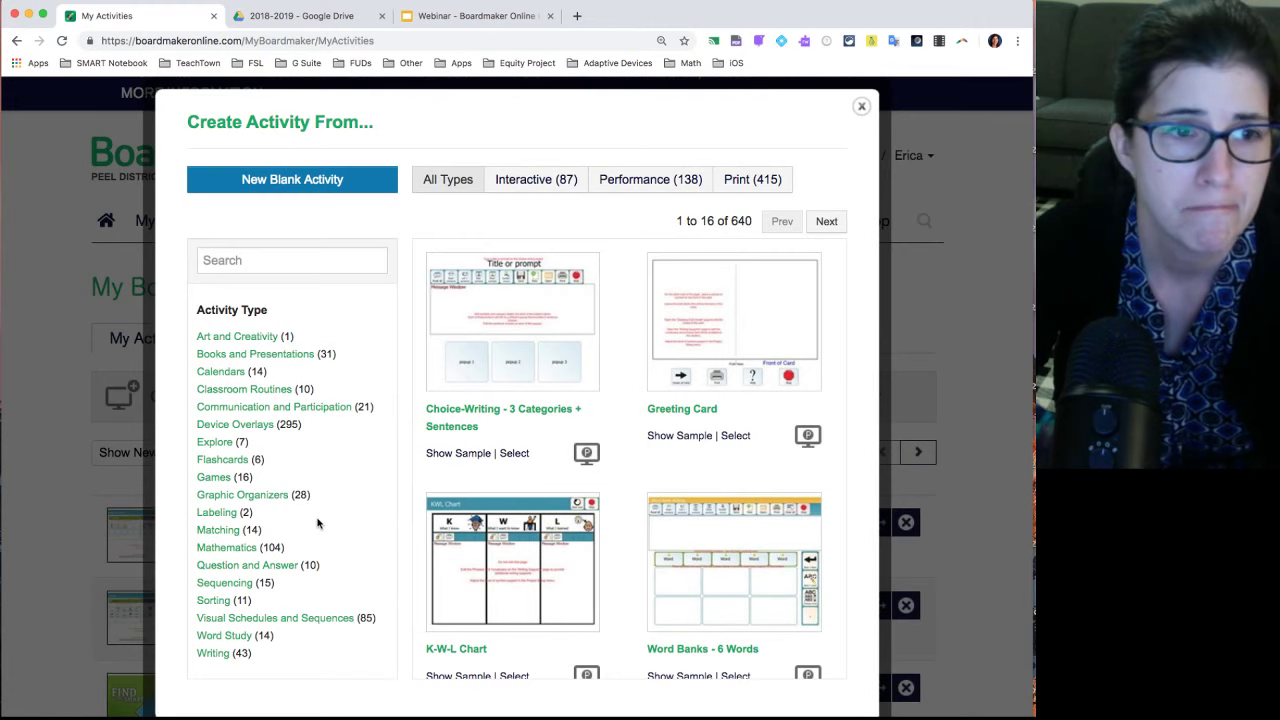
pyautogui.scroll(-3, 318, 523)
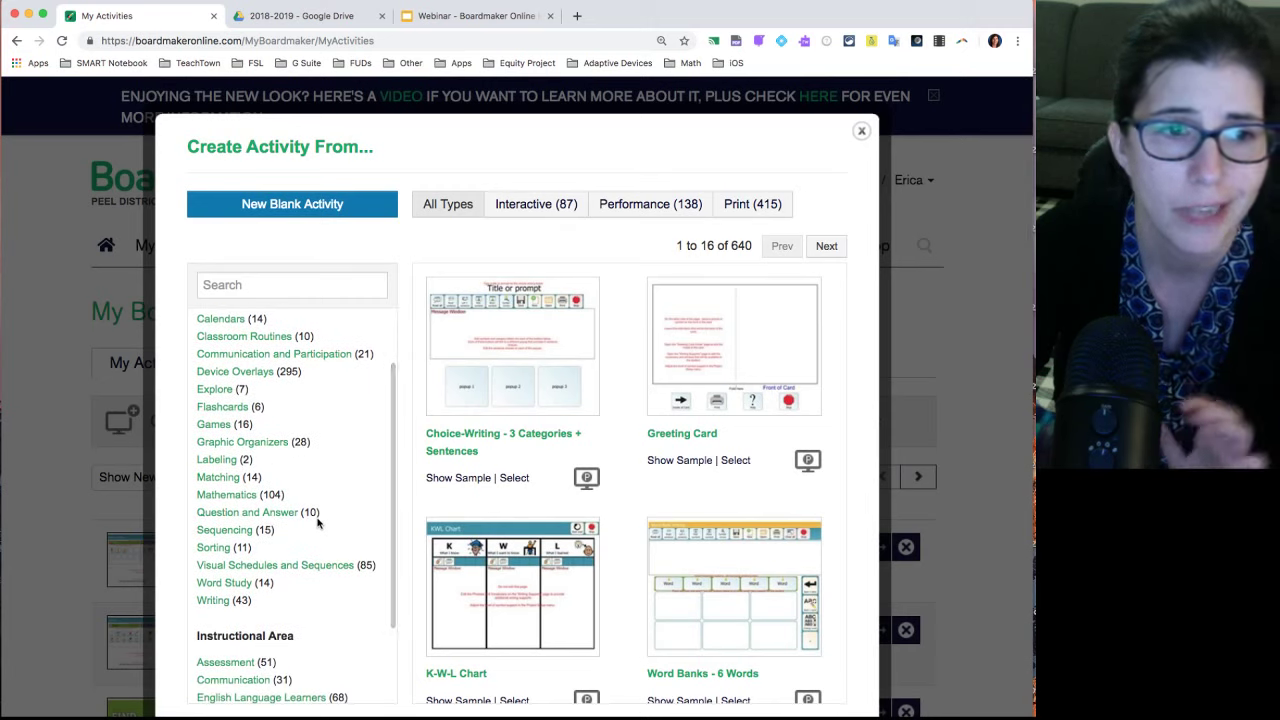
pyautogui.scroll(2, 318, 523)
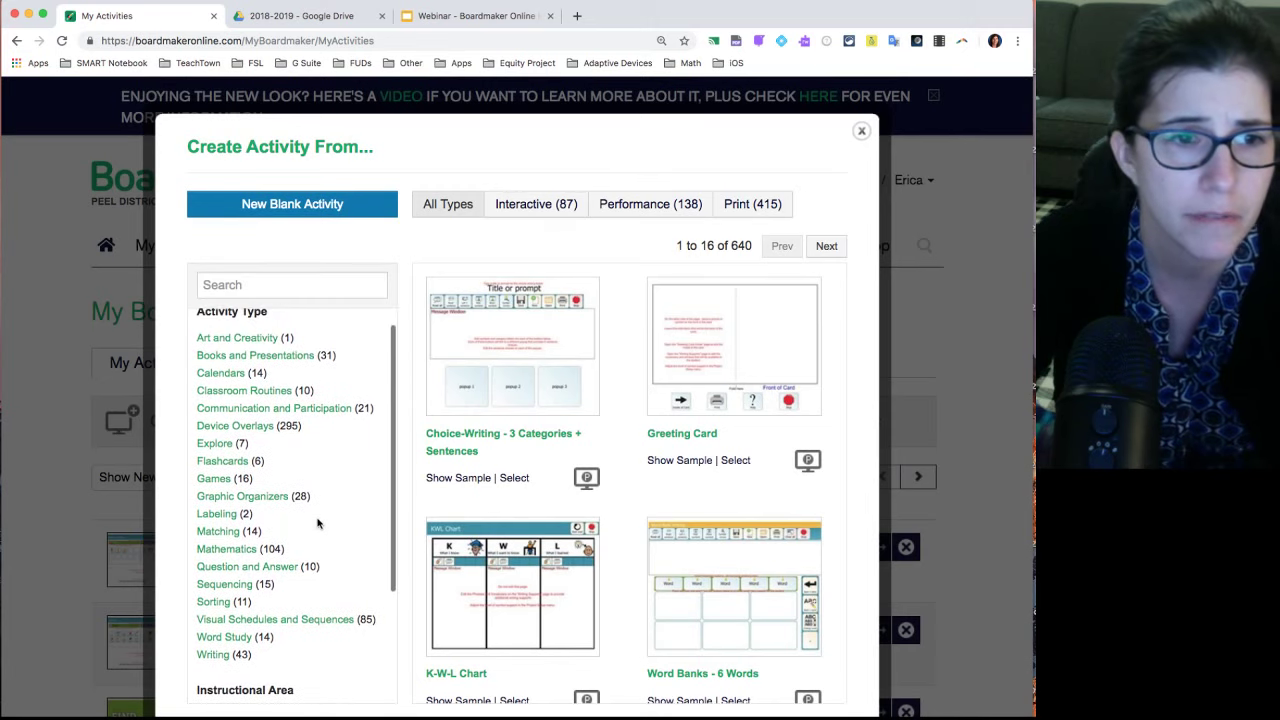
# Step: Filter the templates to Games and start a new activity from the Identical Pairs - Matching Game template
pyautogui.scroll(1, 318, 523)
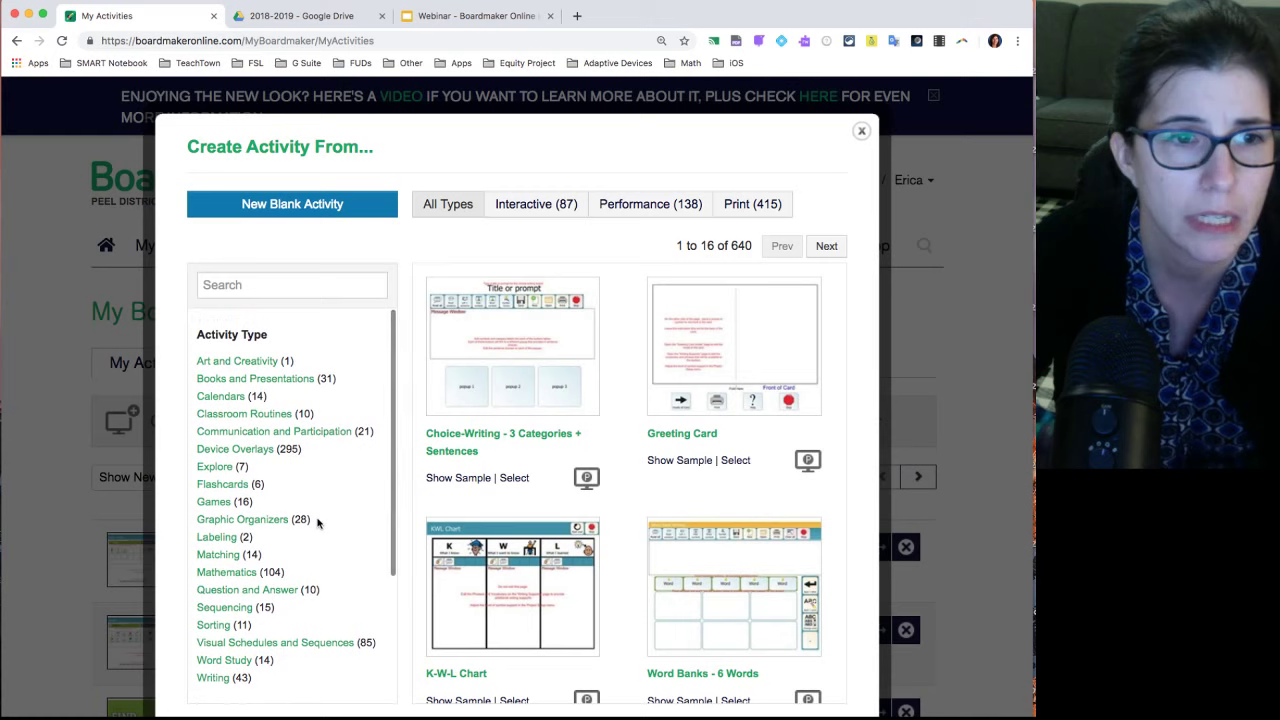
pyautogui.click(213, 505)
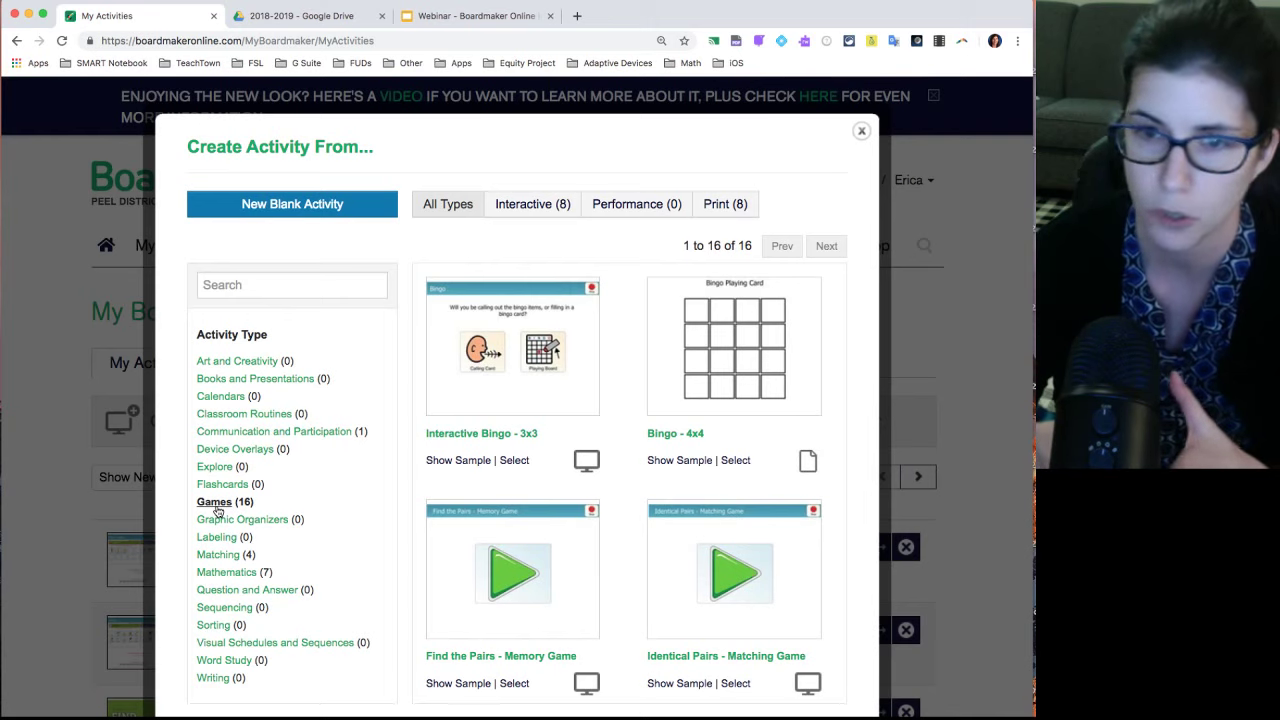
pyautogui.click(217, 510)
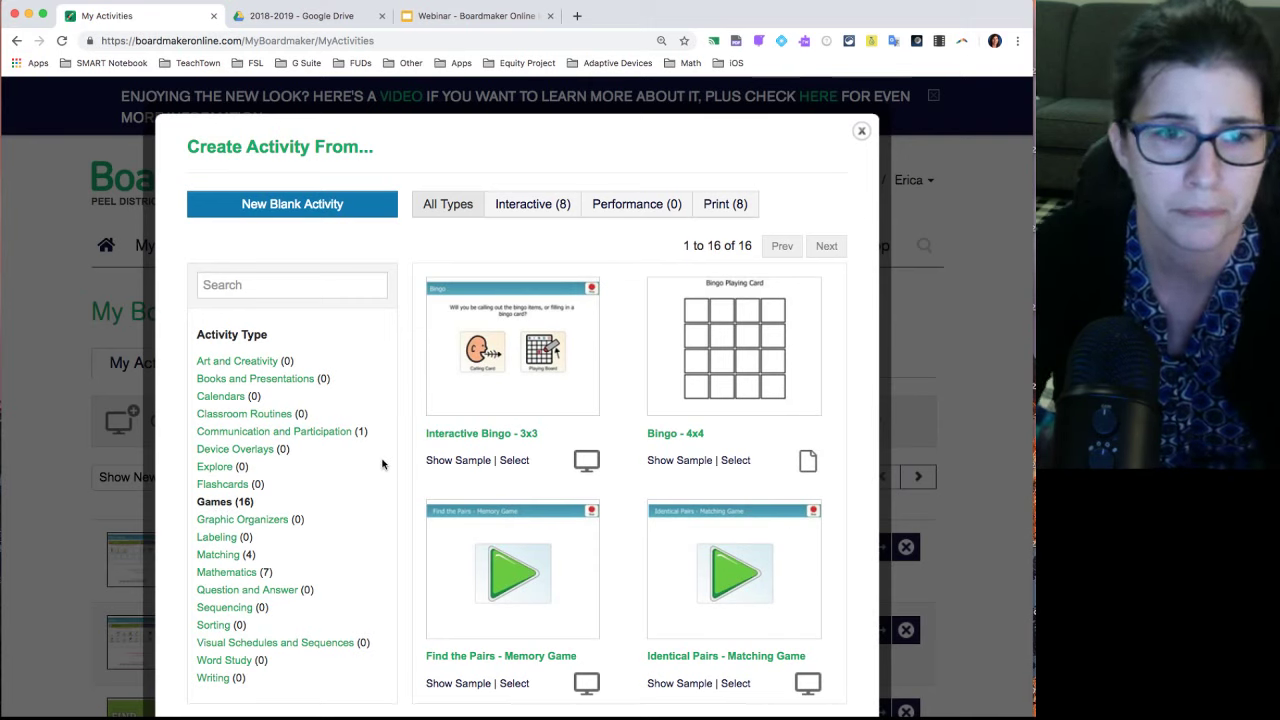
pyautogui.scroll(-1, 381, 463)
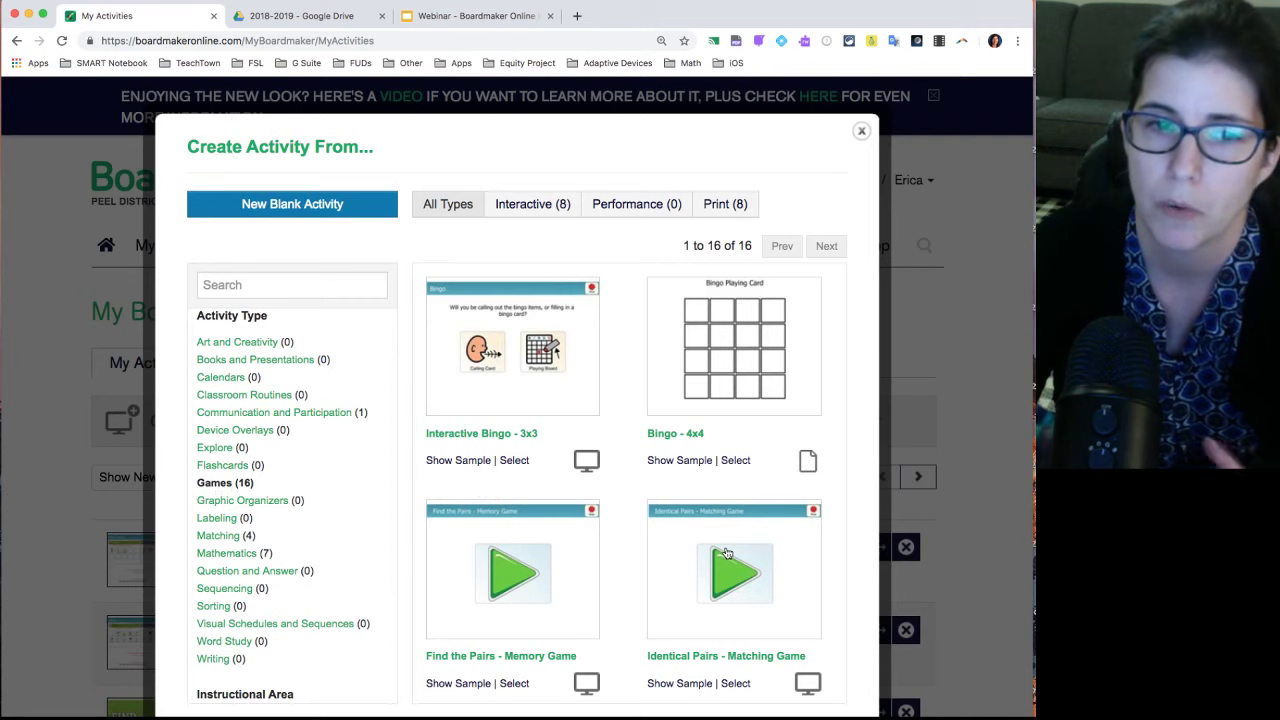
pyautogui.click(736, 684)
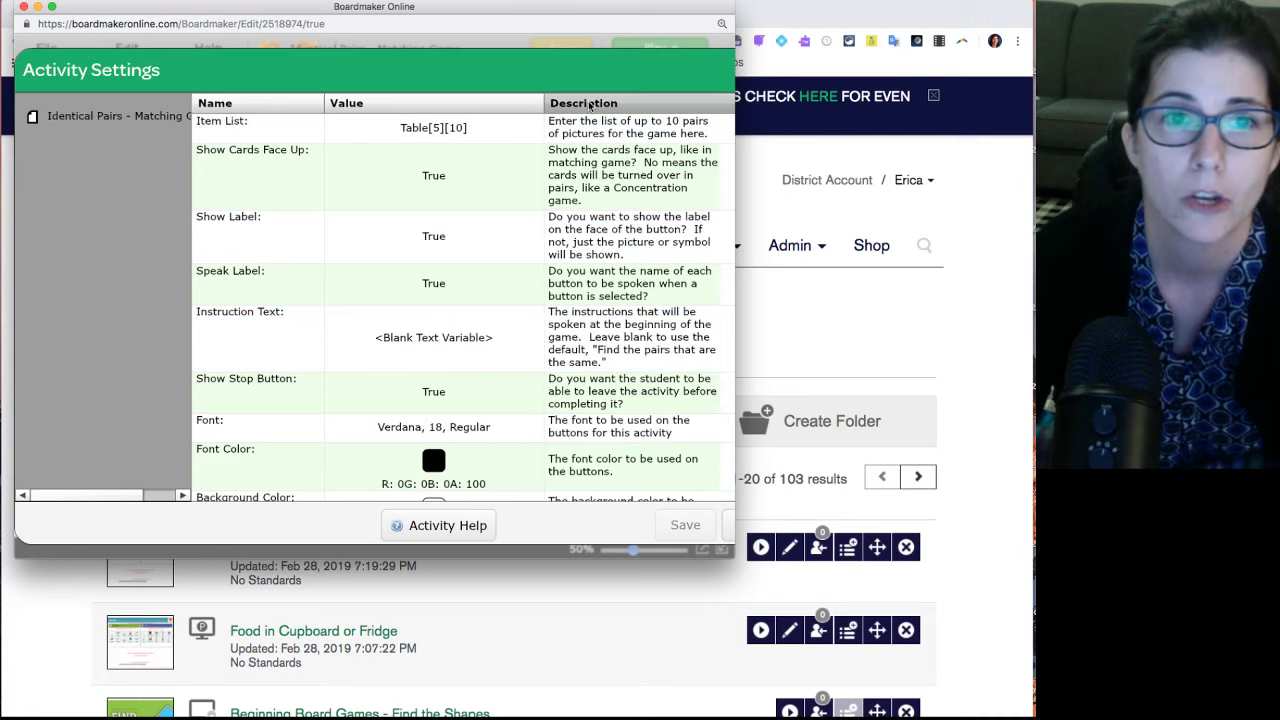
# Step: Reduce the editor window's page zoom by one level and open the Item List table for editing
pyautogui.click(720, 24)
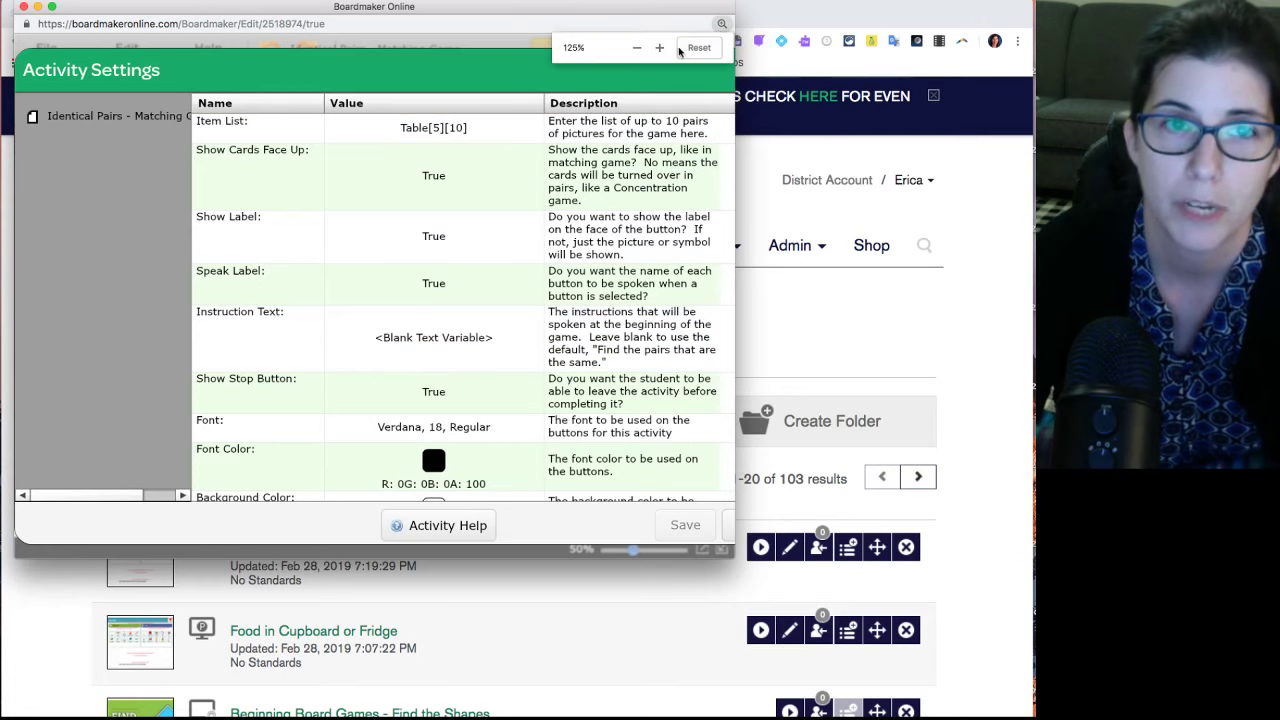
pyautogui.click(636, 49)
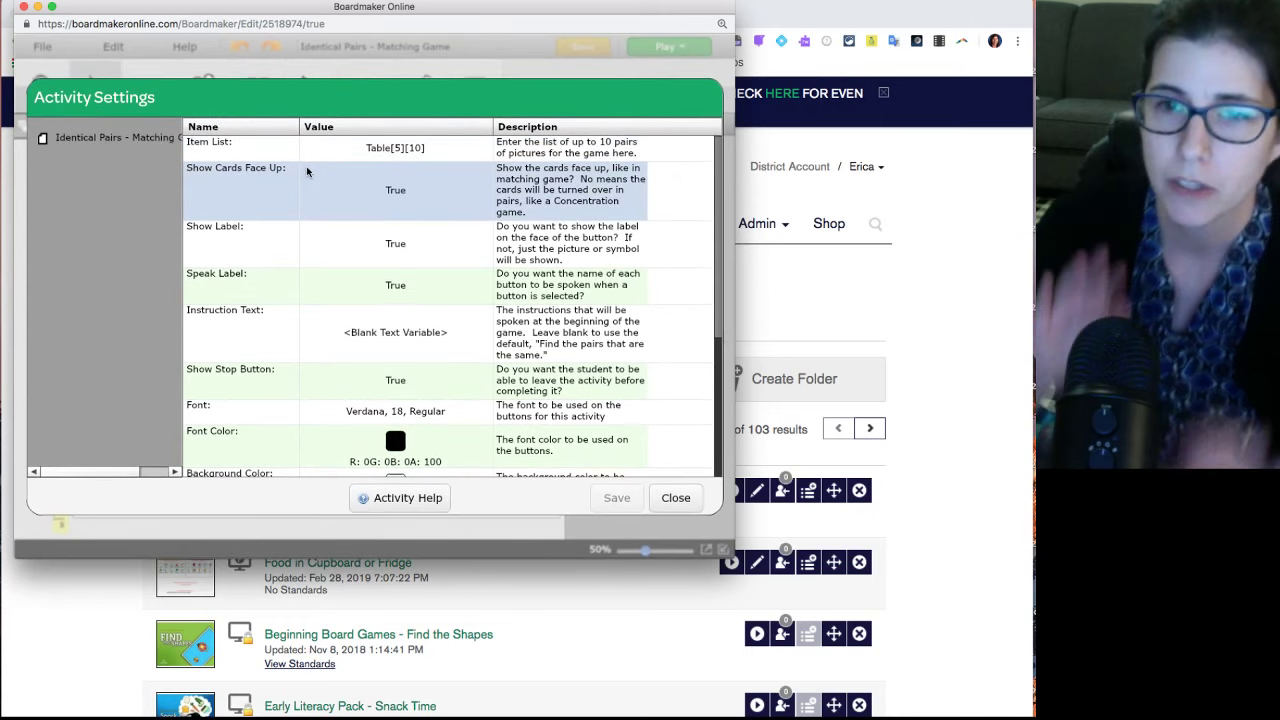
pyautogui.doubleClick(390, 152)
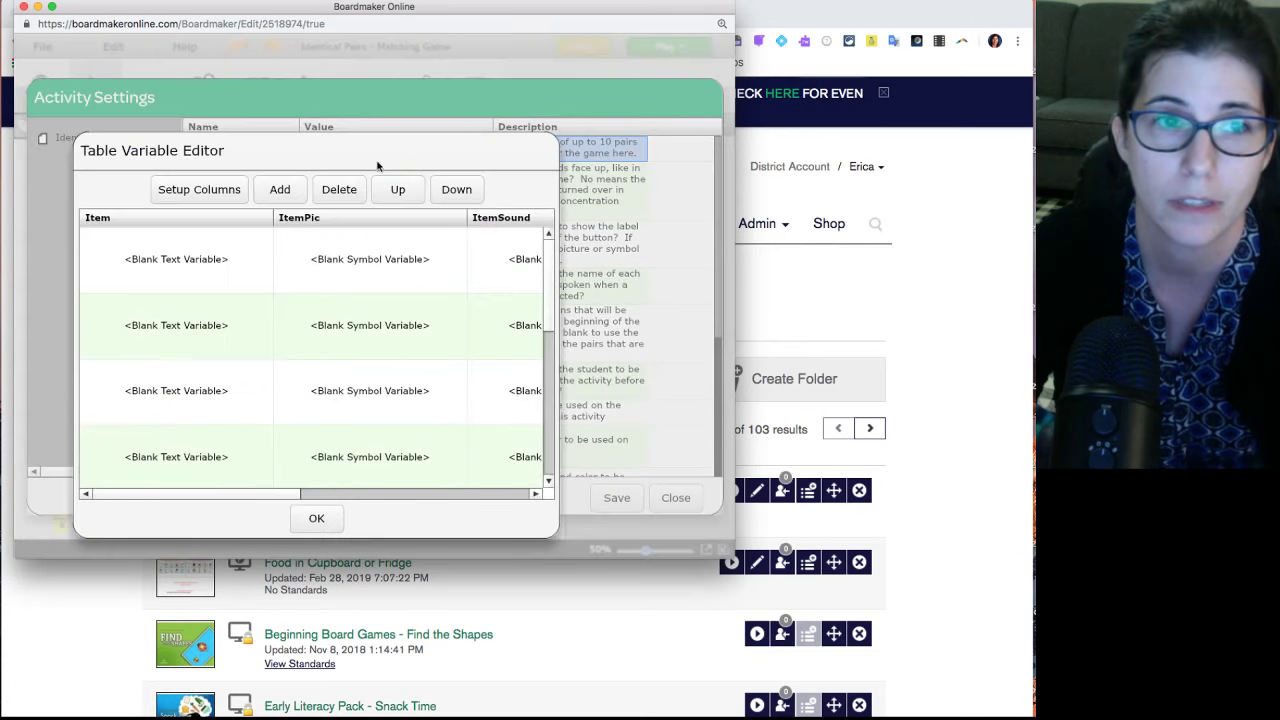
pyautogui.click(298, 525)
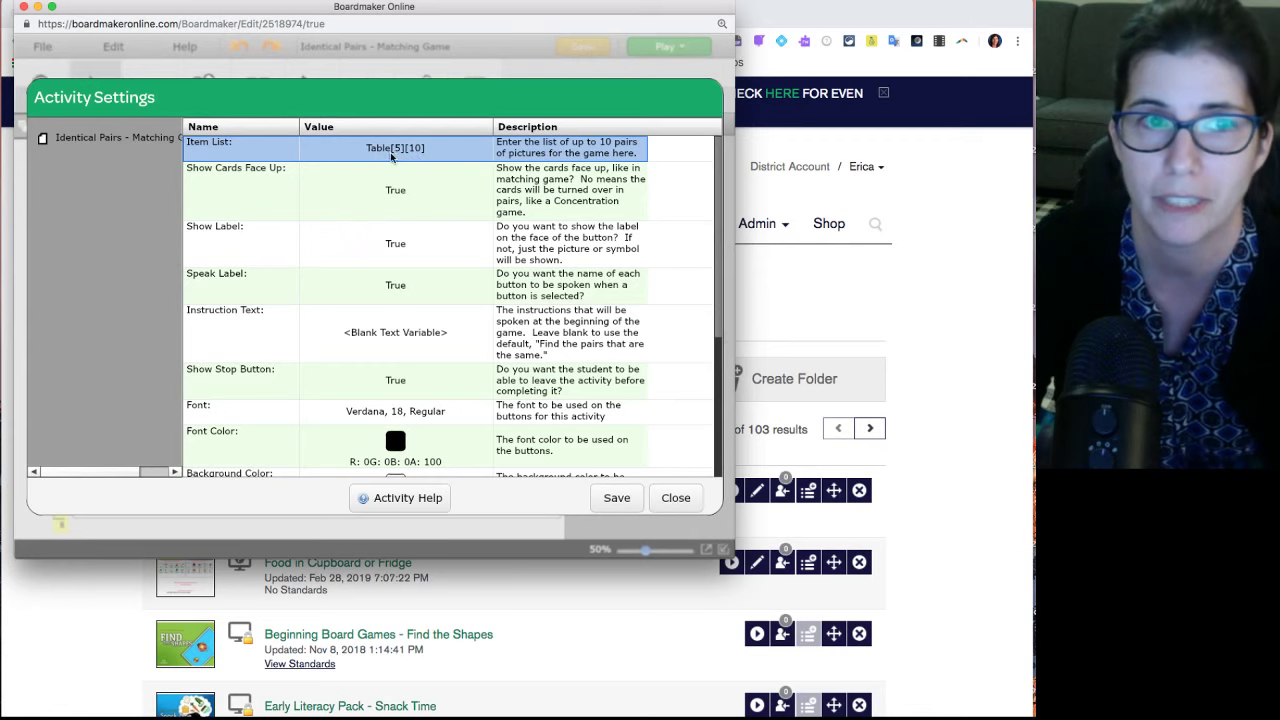
pyautogui.doubleClick(383, 152)
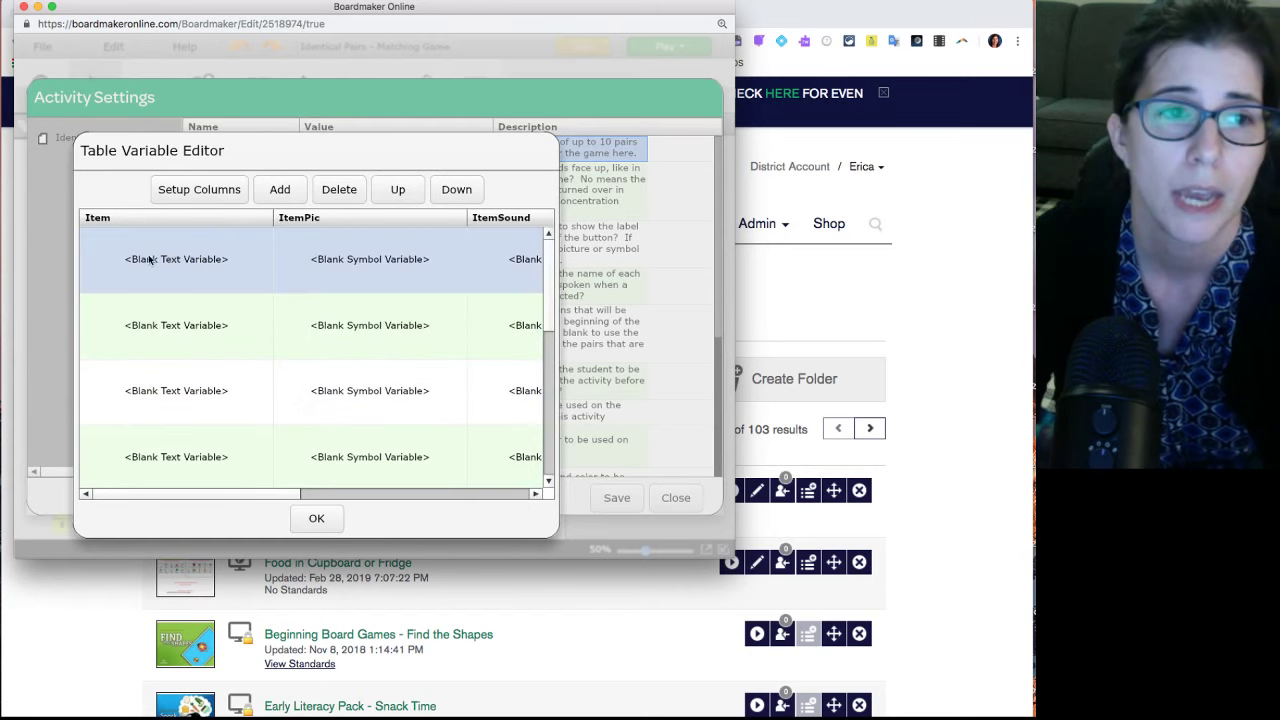
# Step: Enter "Apple" as the first item and give it the plain red apple symbol found by searching for "apple"
pyautogui.click(180, 266)
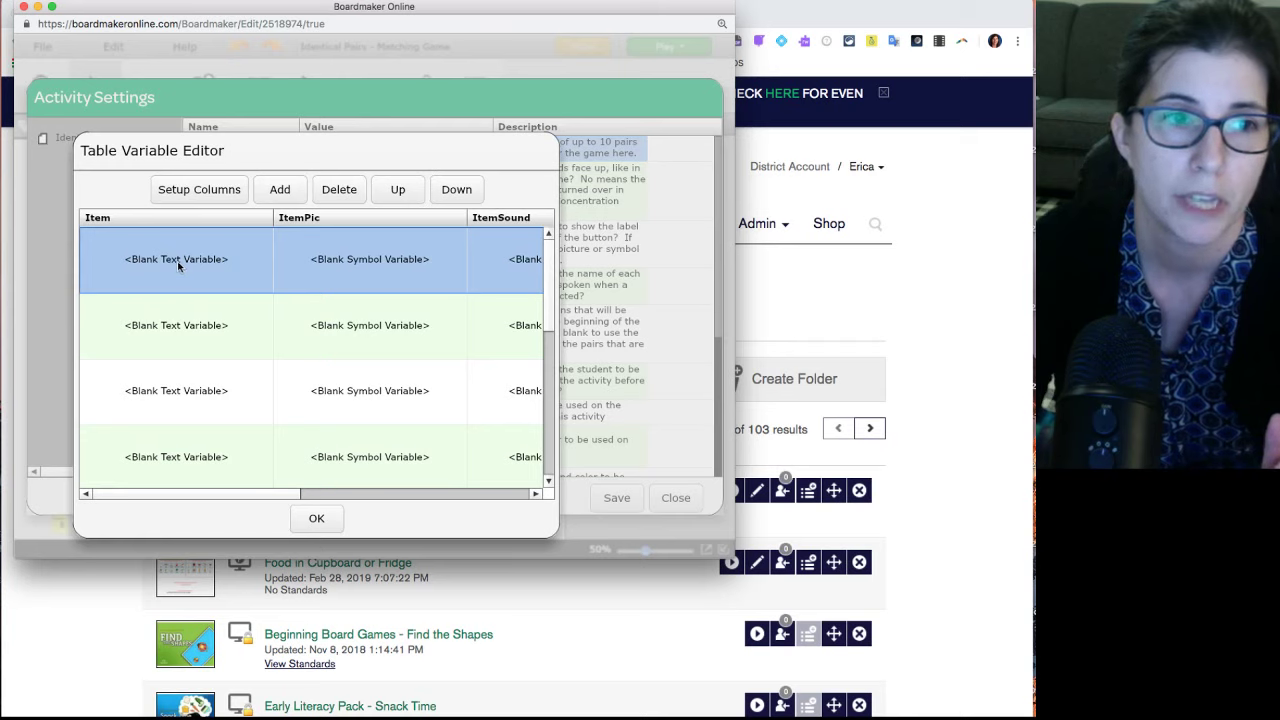
pyautogui.click(193, 261)
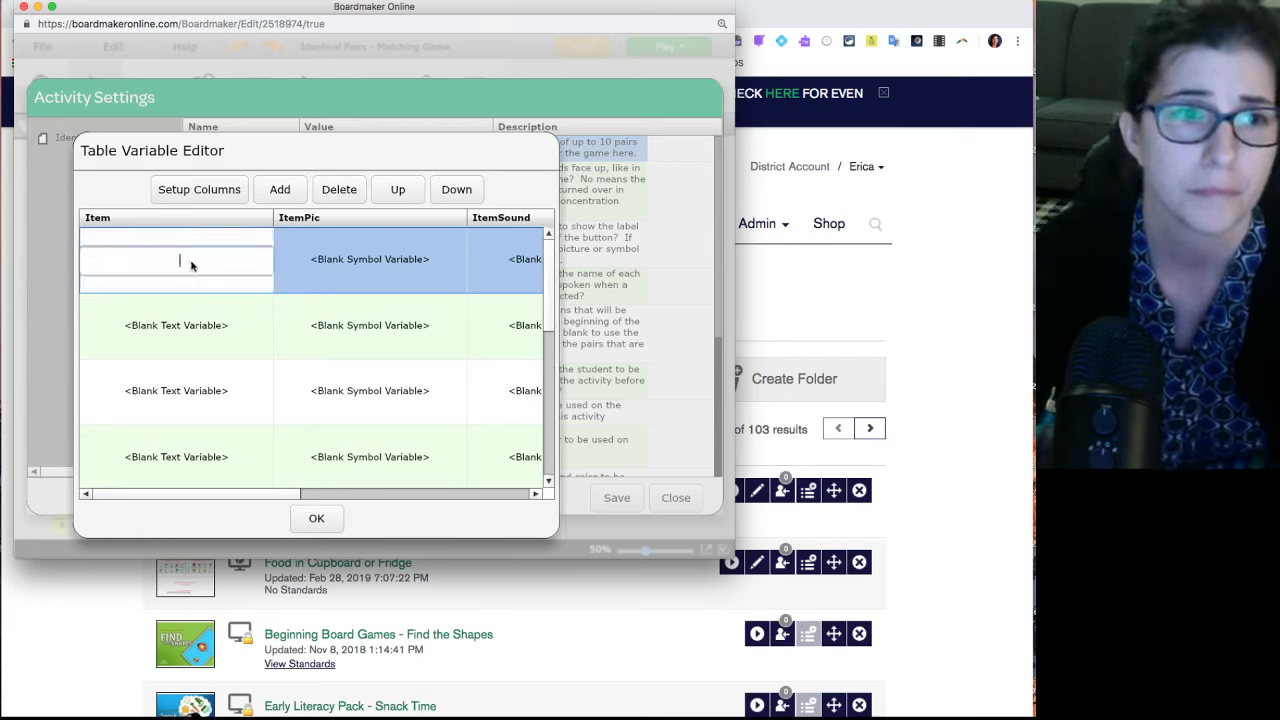
pyautogui.write('Apple')
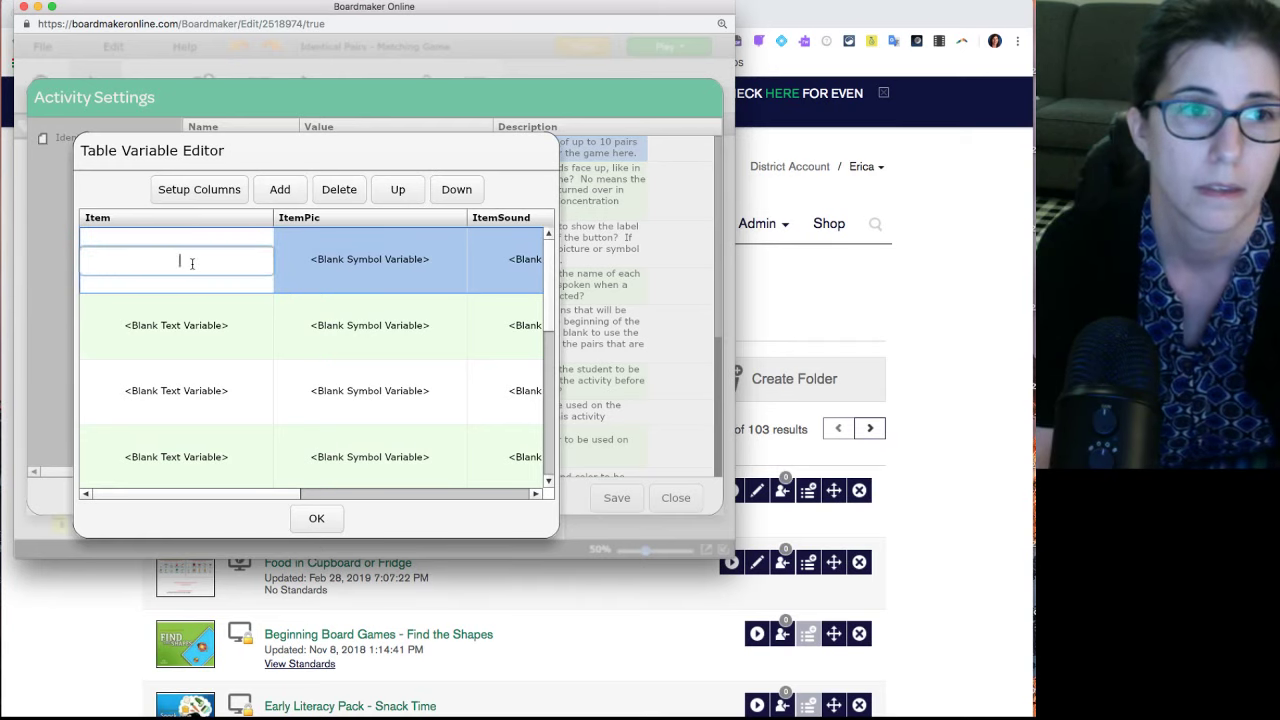
pyautogui.click(379, 264)
pyautogui.click(369, 261)
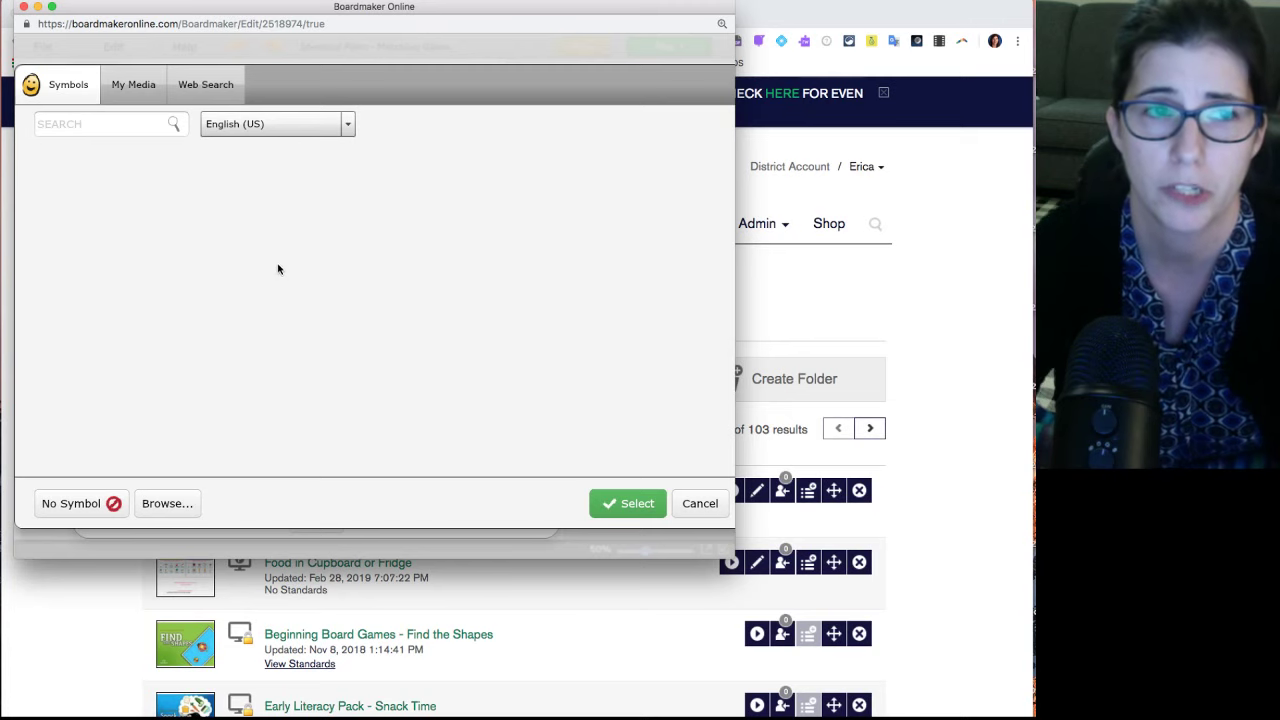
pyautogui.click(134, 121)
pyautogui.write('apple')
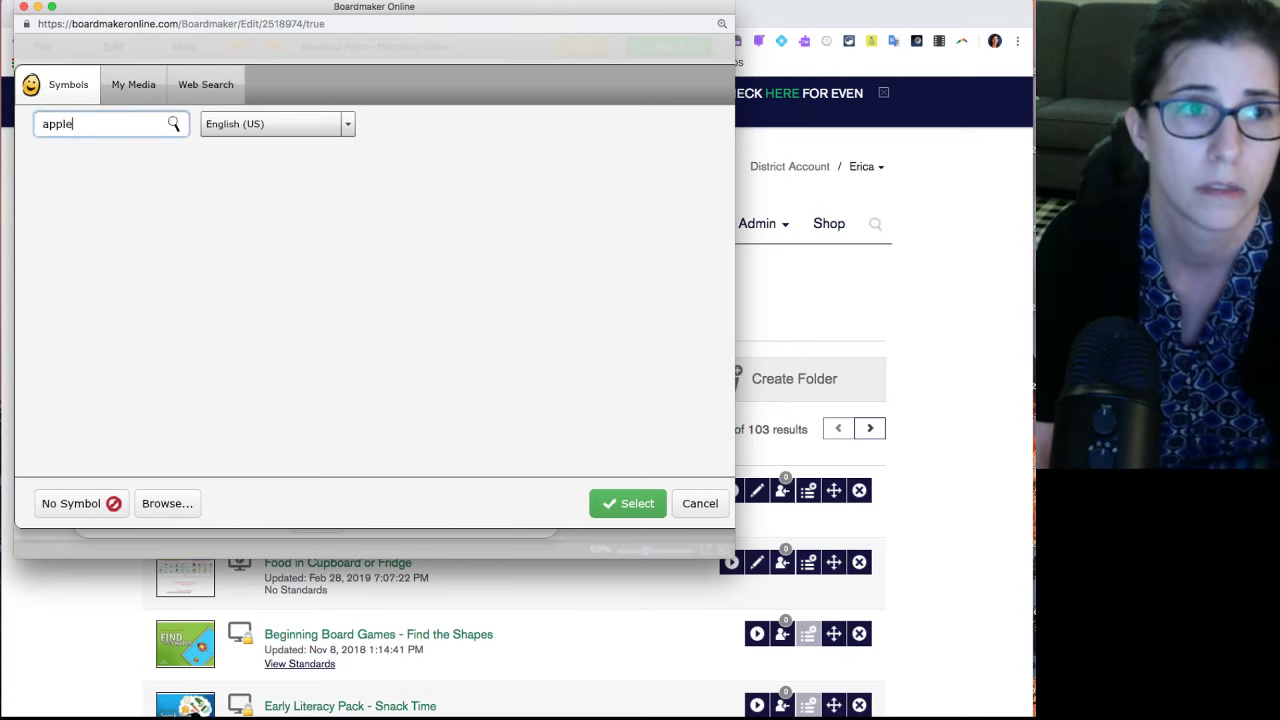
pyautogui.press('Return')
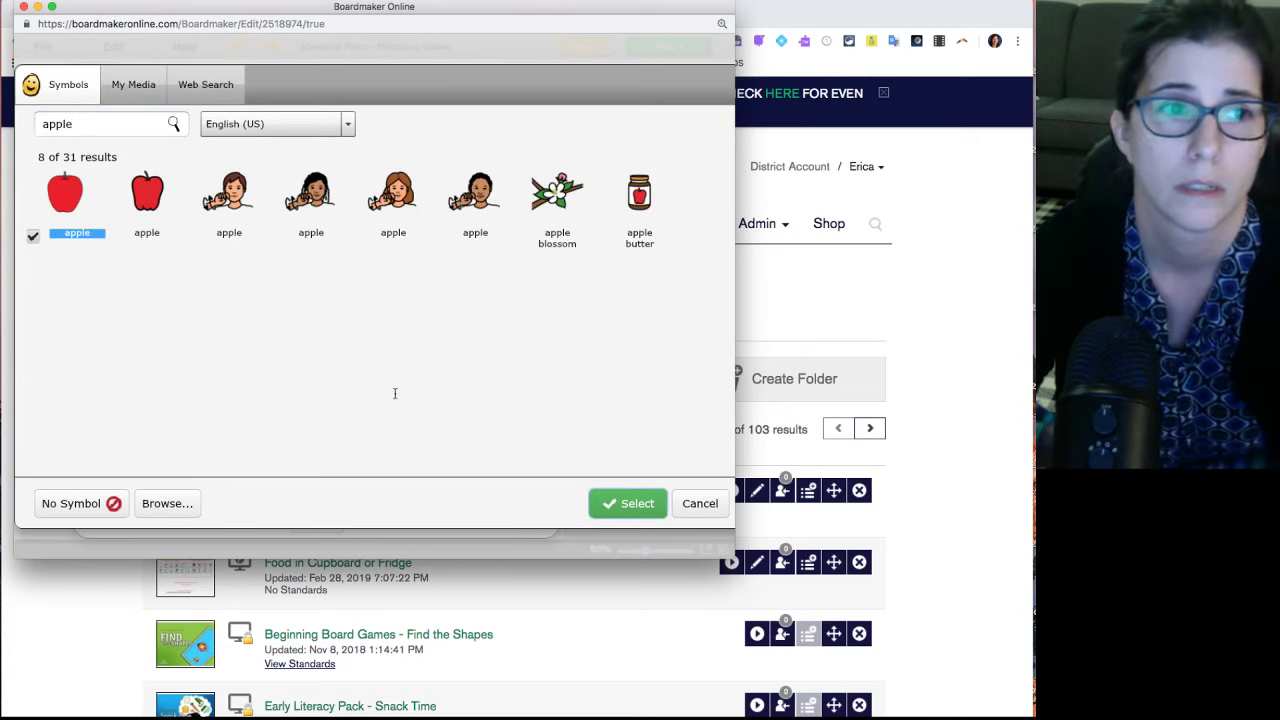
pyautogui.click(640, 503)
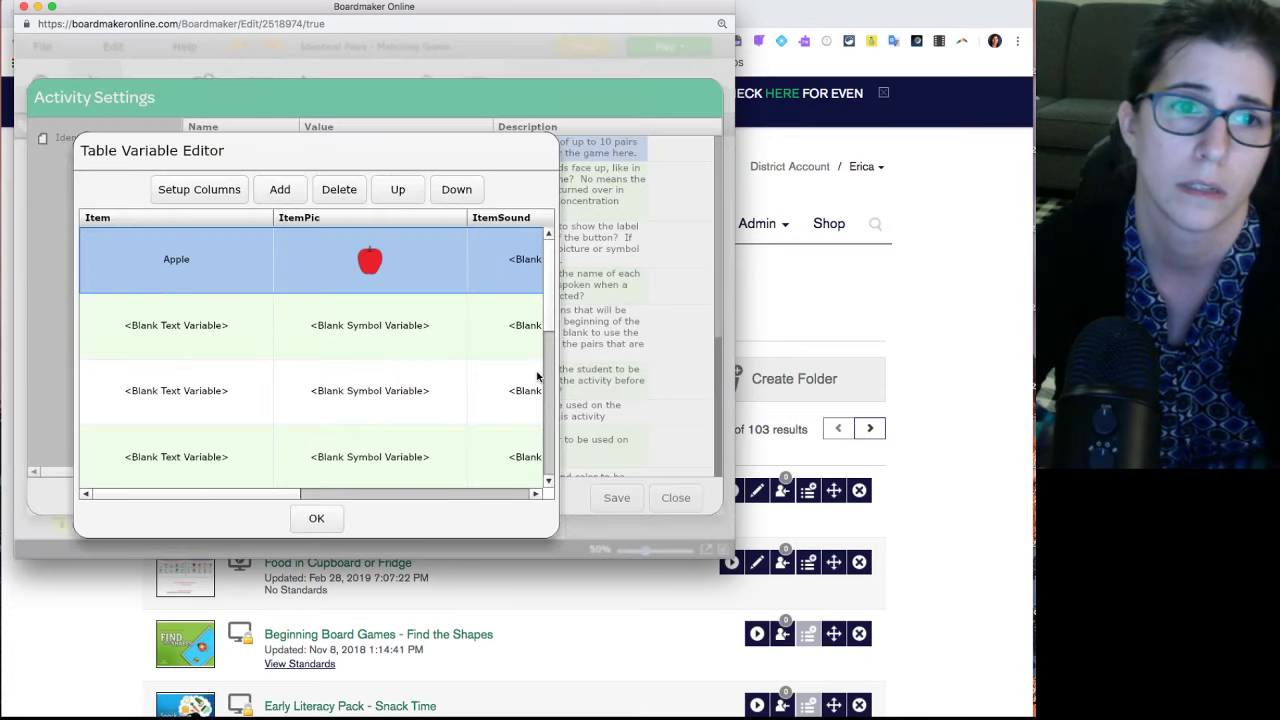
# Step: Enter "Banana" as the second item and give it the first symbol found by searching for "banana"
pyautogui.moveTo(277, 499); pyautogui.dragTo(432, 500)
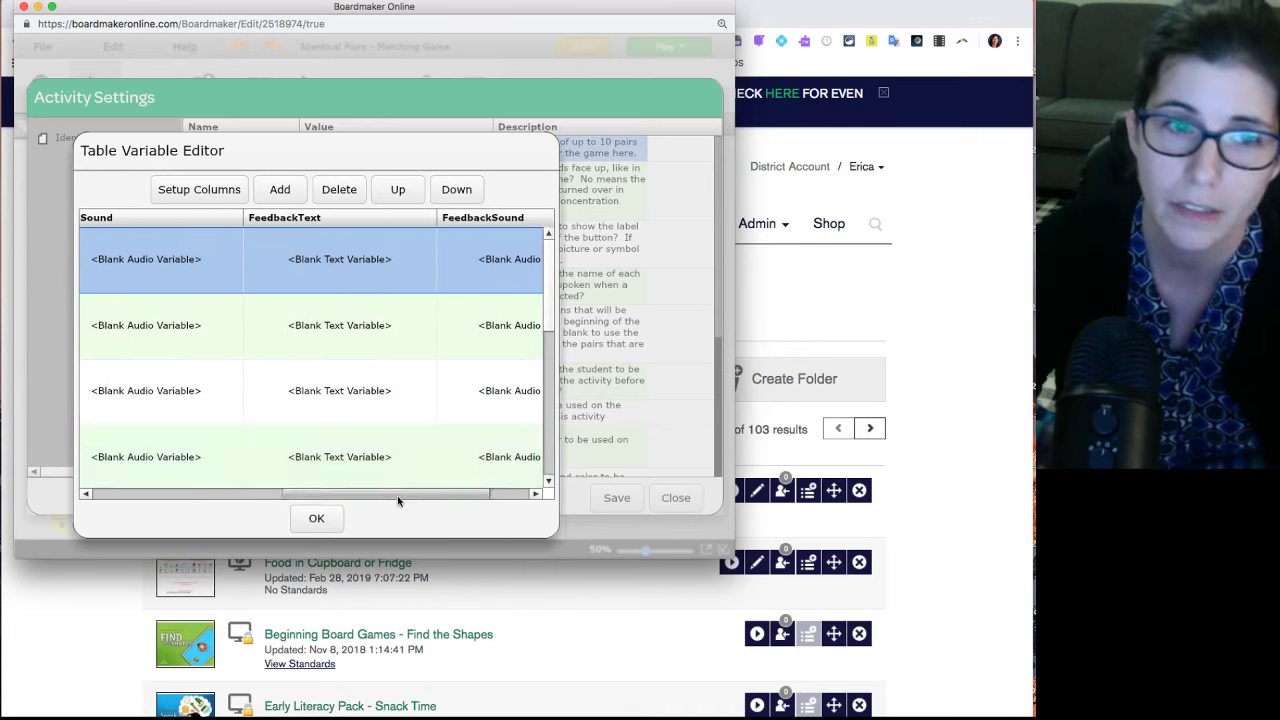
pyautogui.moveTo(397, 495); pyautogui.dragTo(440, 495)
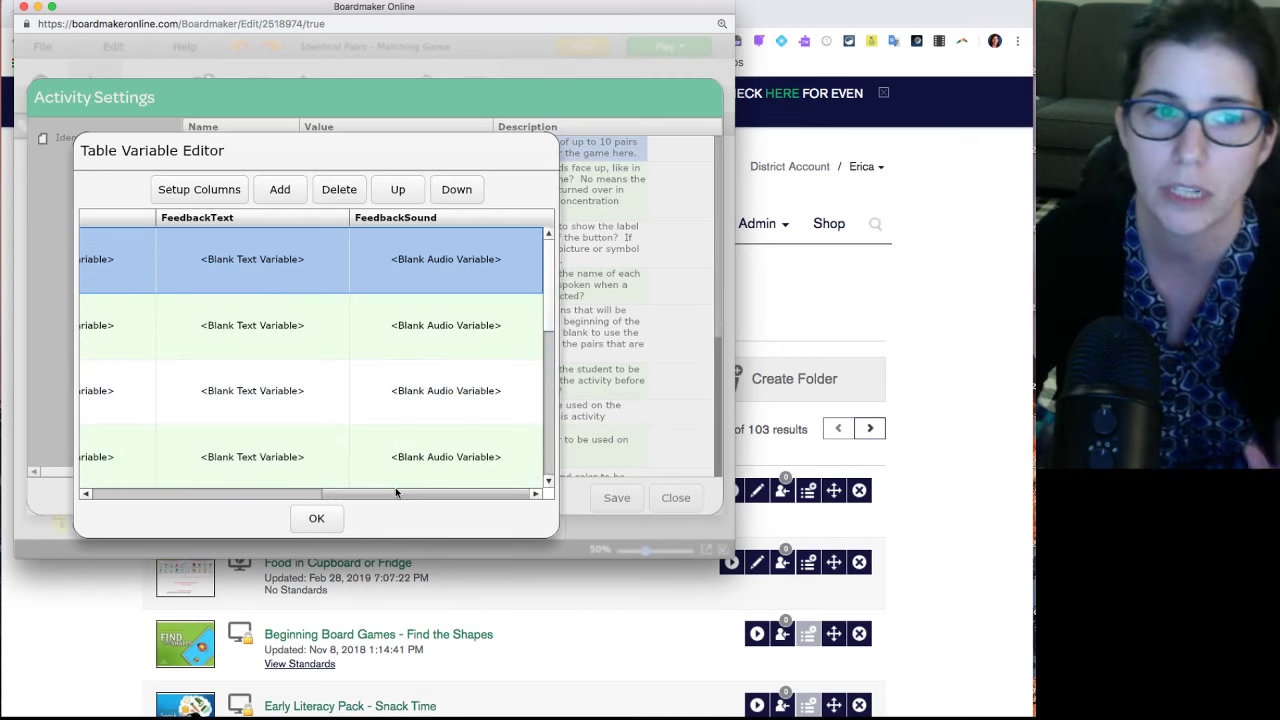
pyautogui.moveTo(386, 497); pyautogui.dragTo(134, 494)
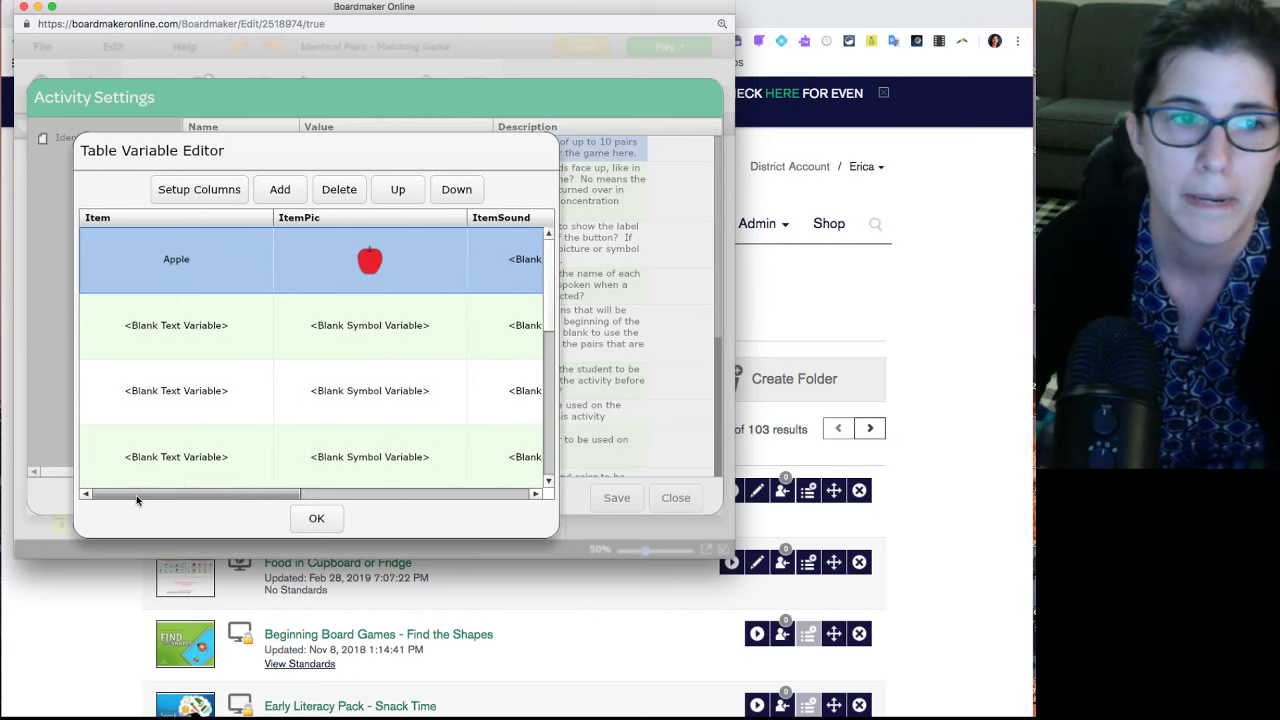
pyautogui.doubleClick(194, 327)
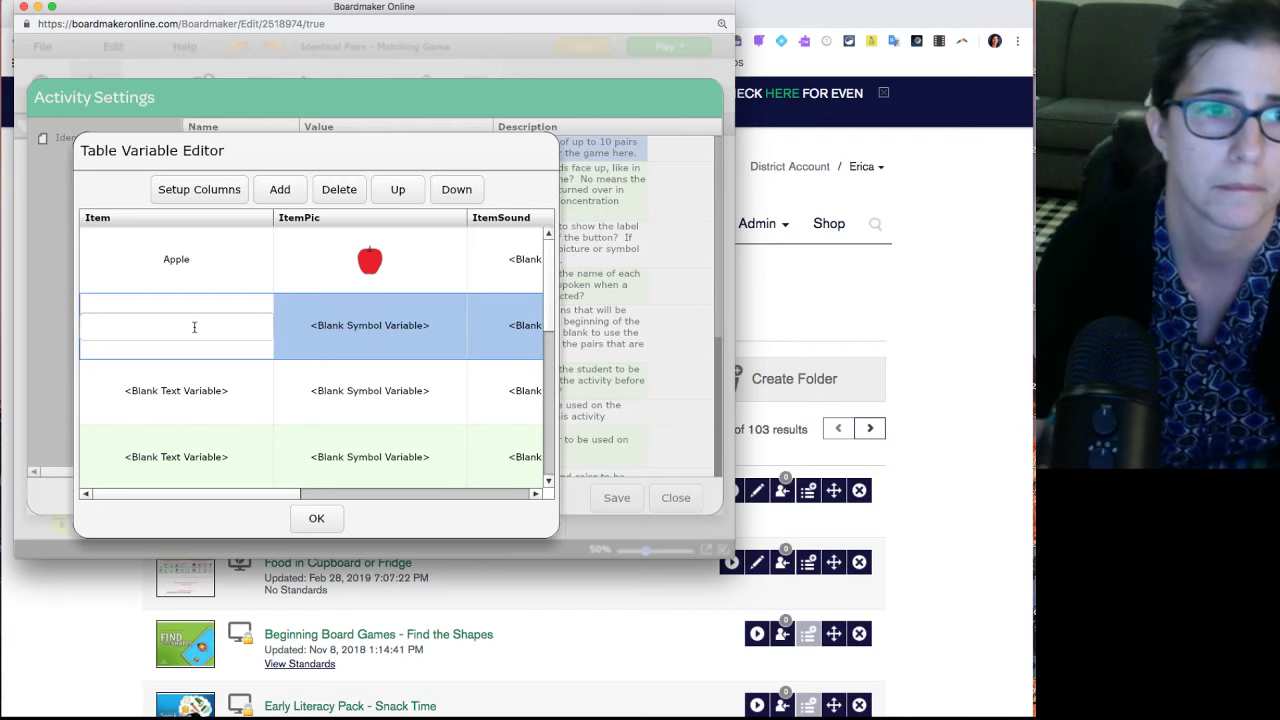
pyautogui.write('Banana')
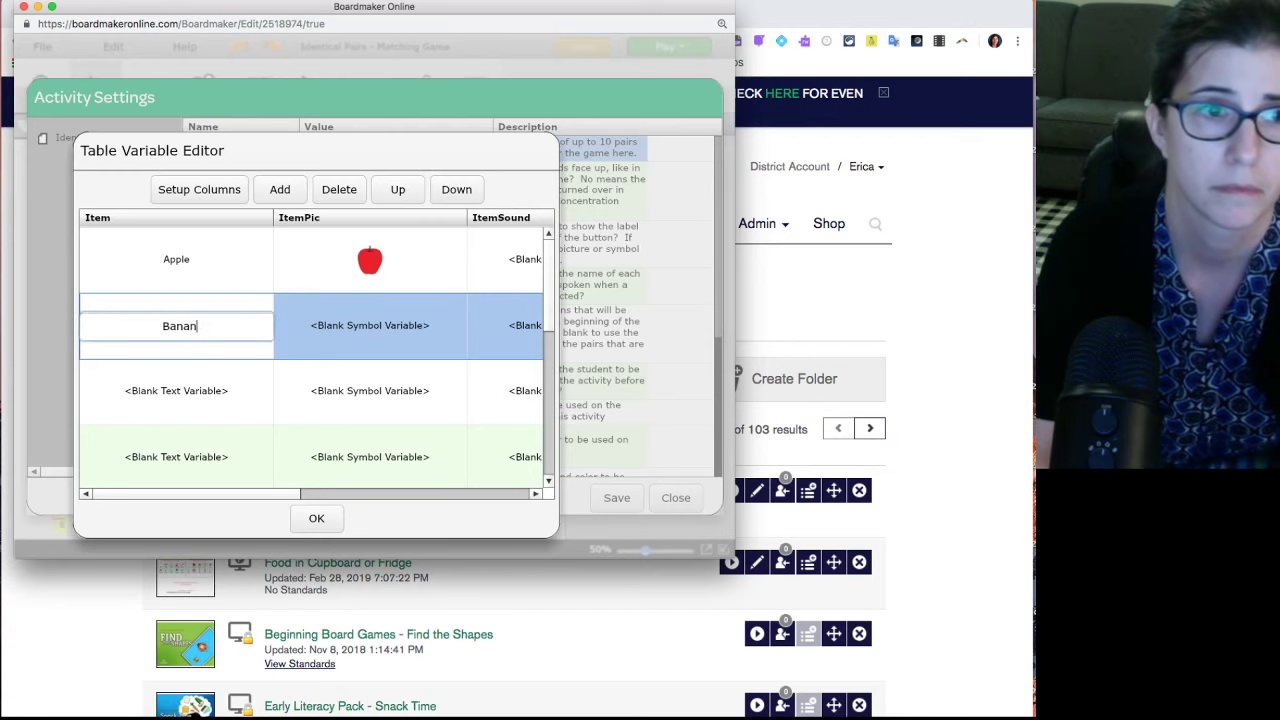
pyautogui.click(347, 328)
pyautogui.click(347, 328)
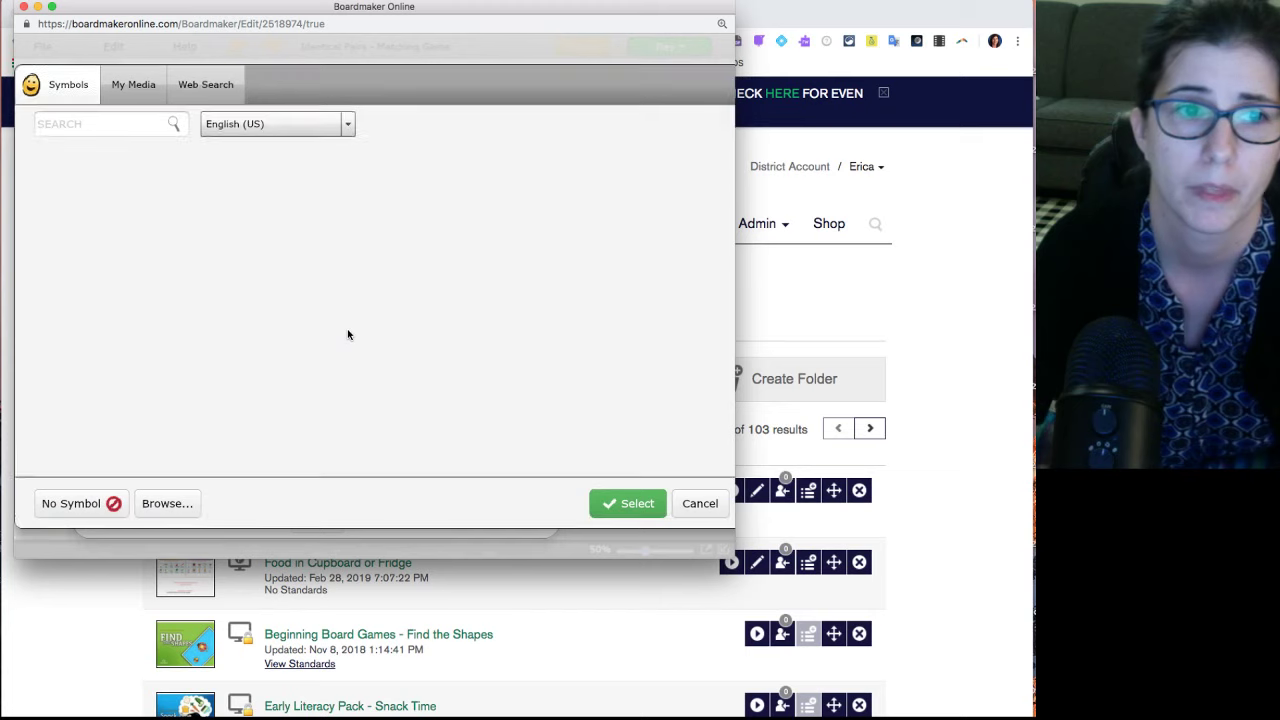
pyautogui.click(147, 128)
pyautogui.write('ban')
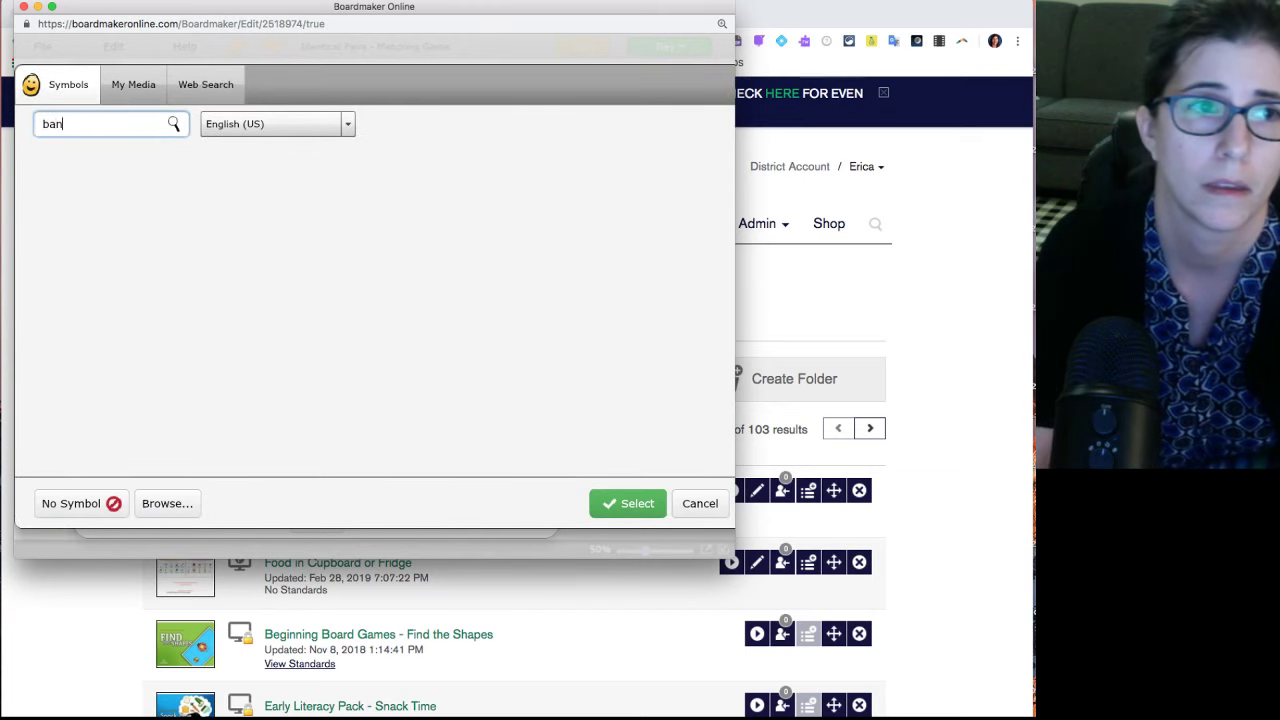
pyautogui.write('ana')
pyautogui.click(174, 124)
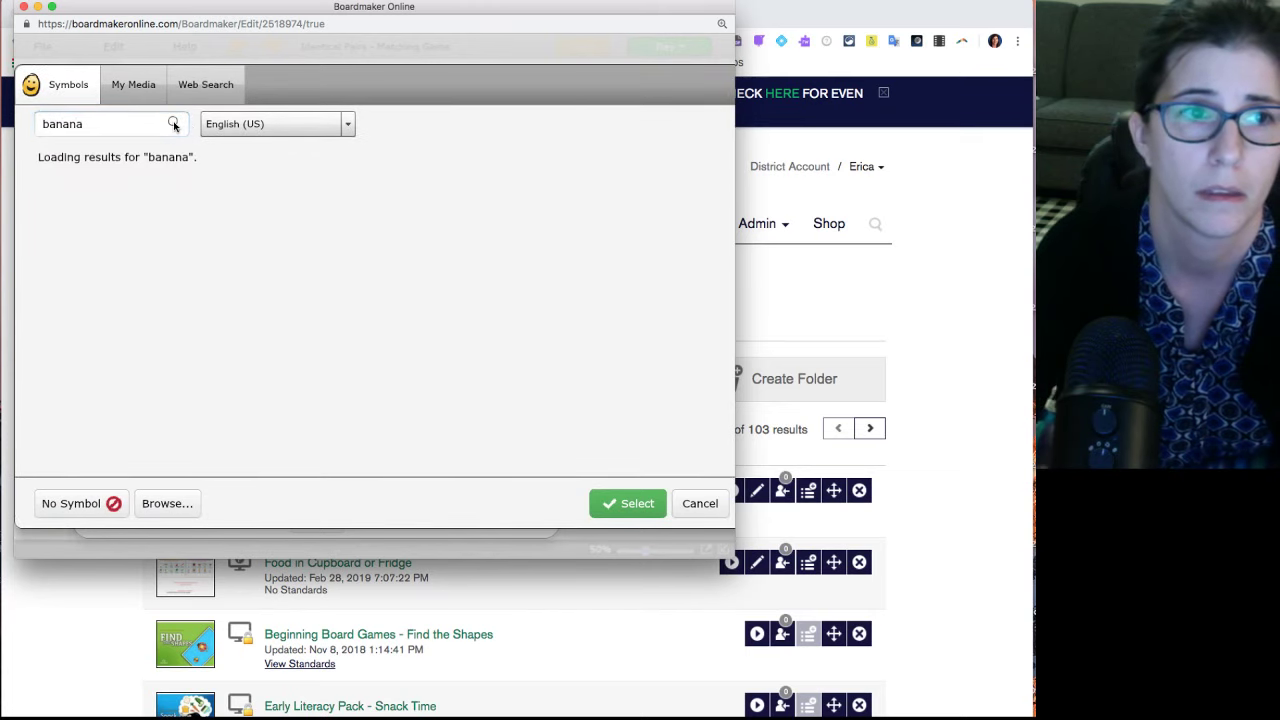
pyautogui.click(625, 509)
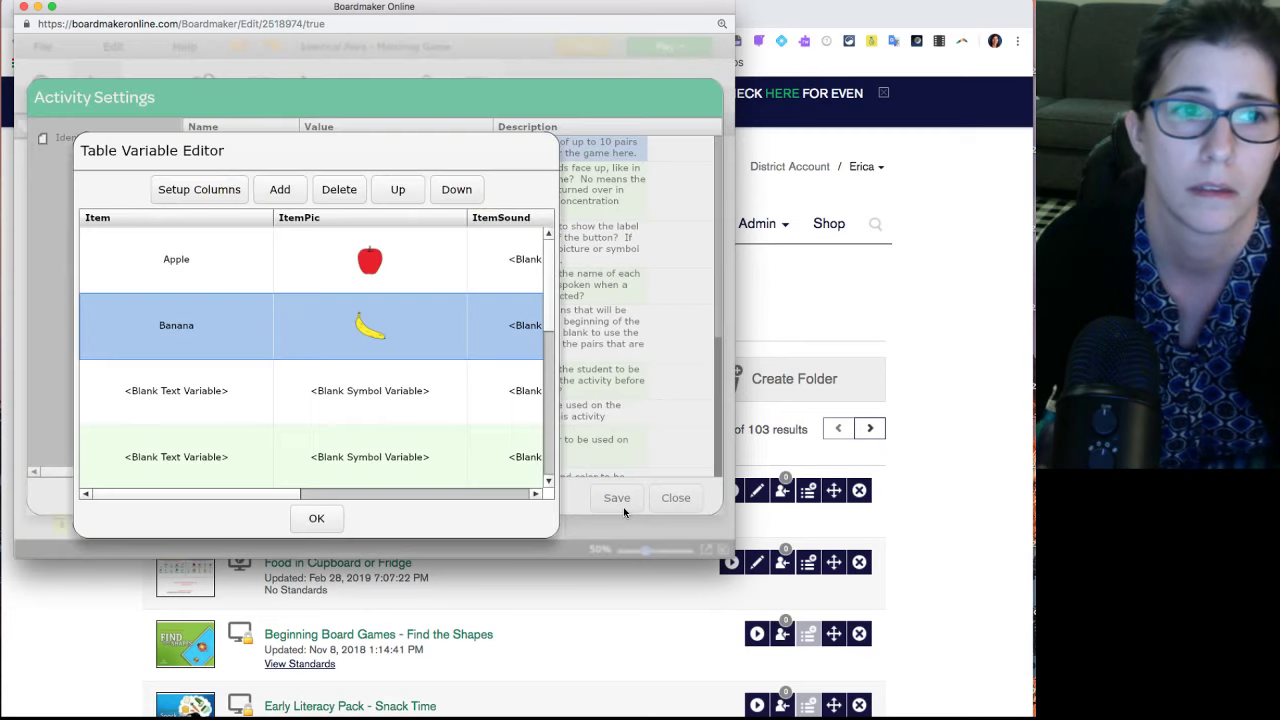
# Step: Enter "Orange" as the third item with the orange fruit symbol from an "orange" search, and confirm the item table
pyautogui.click(197, 408)
pyautogui.click(197, 399)
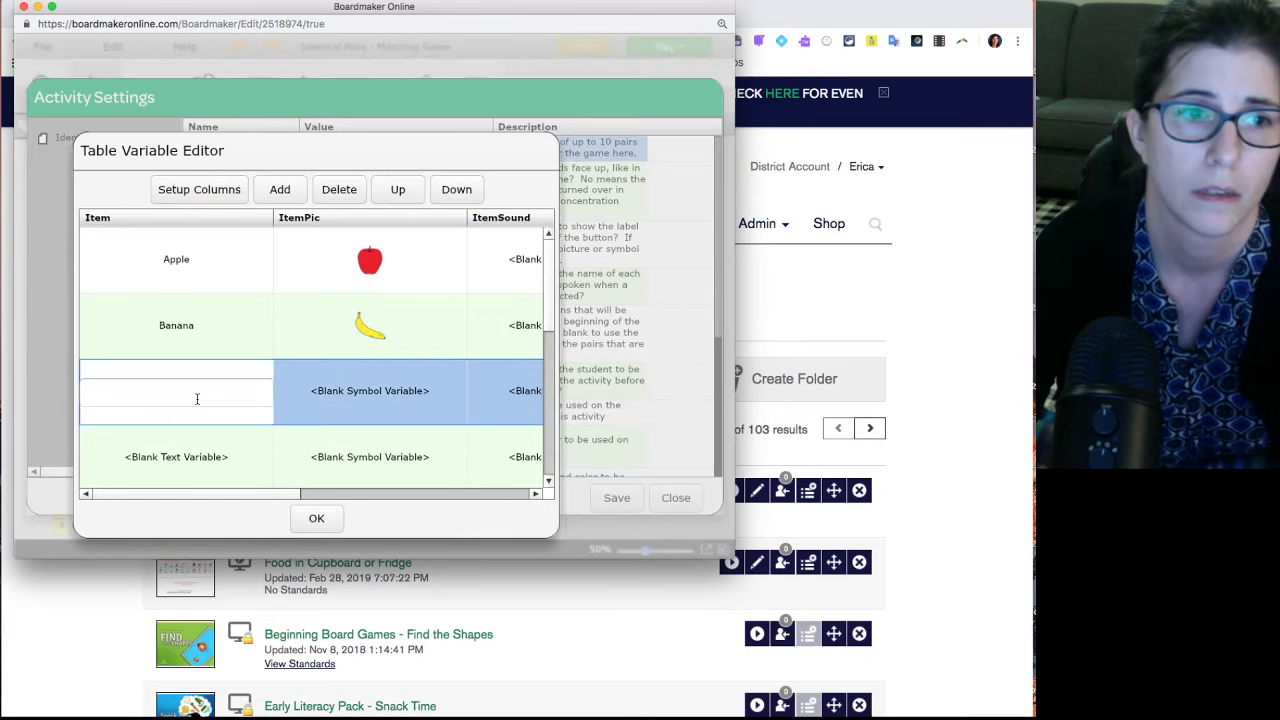
pyautogui.write('Orange')
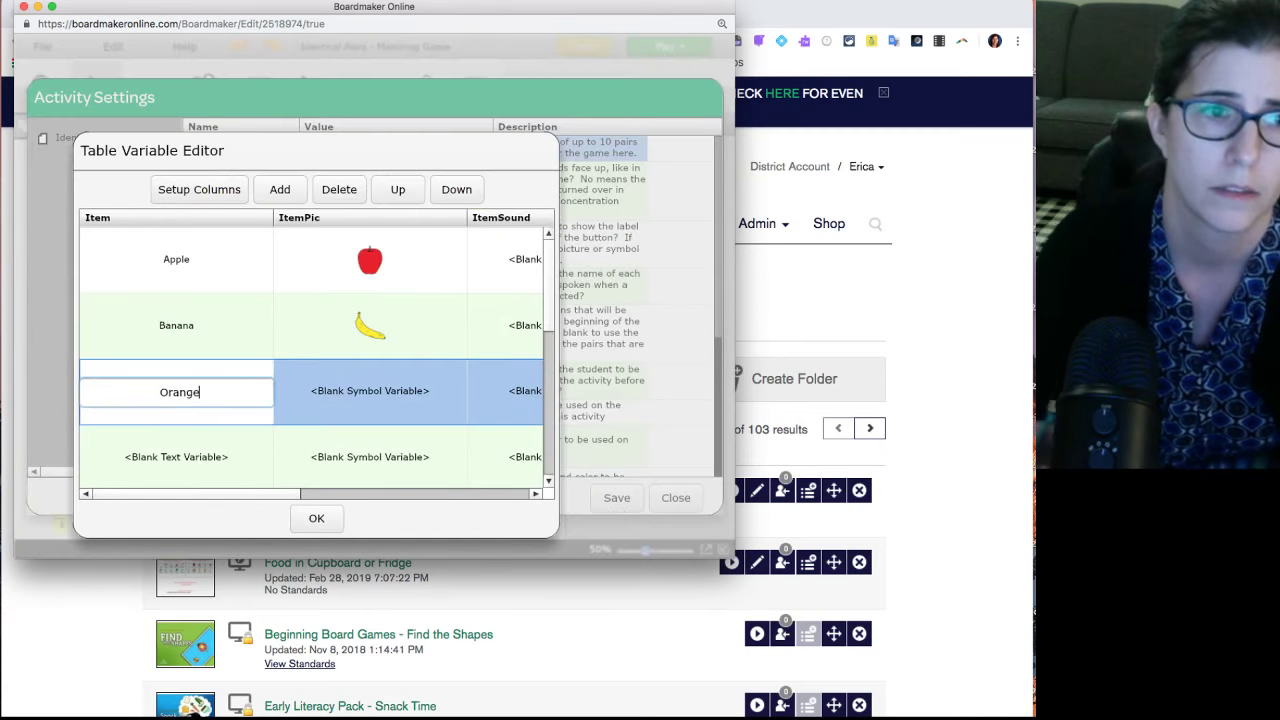
pyautogui.click(341, 396)
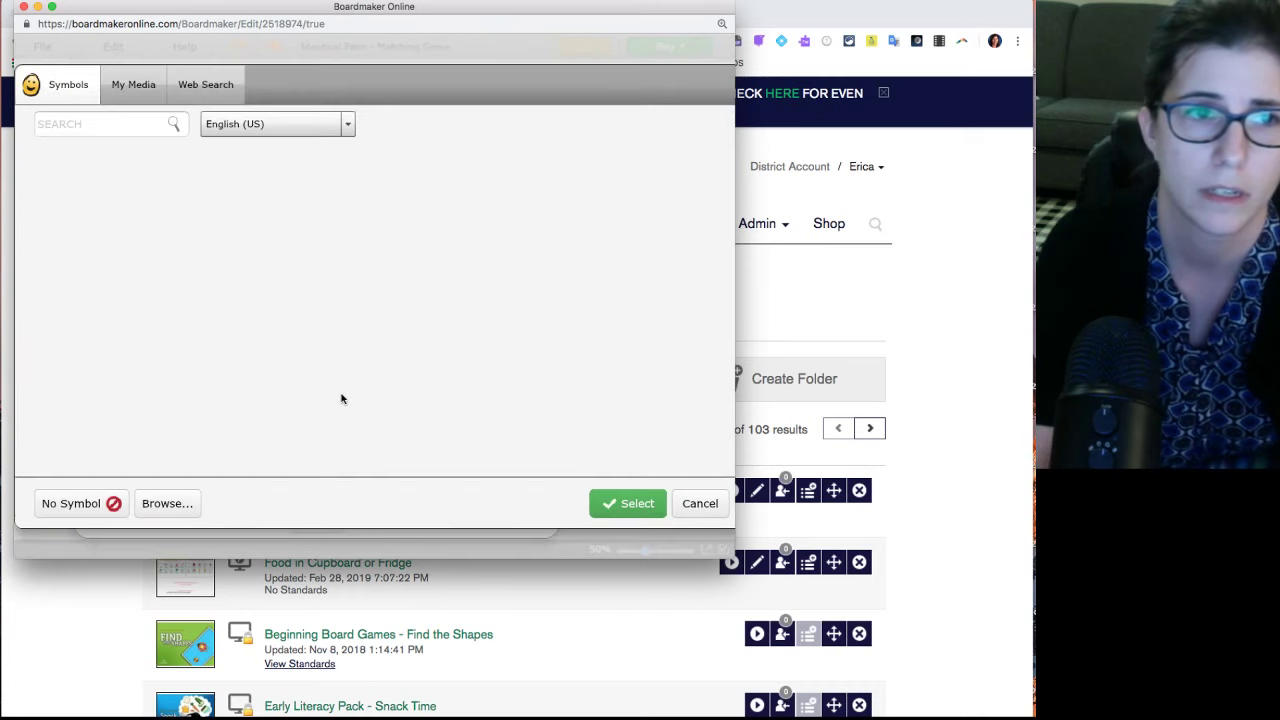
pyautogui.click(77, 122)
pyautogui.write('organ')
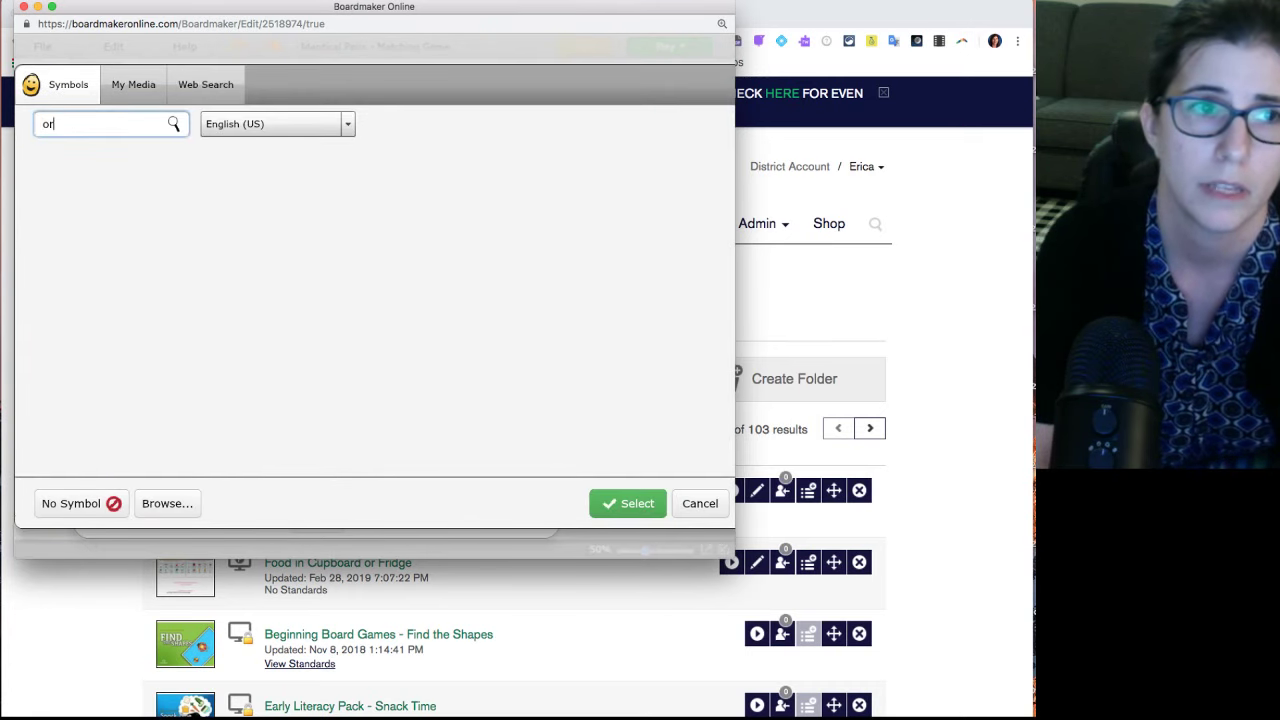
pyautogui.press('BackSpace')
pyautogui.press('BackSpace')
pyautogui.press('BackSpace')
pyautogui.write('ange')
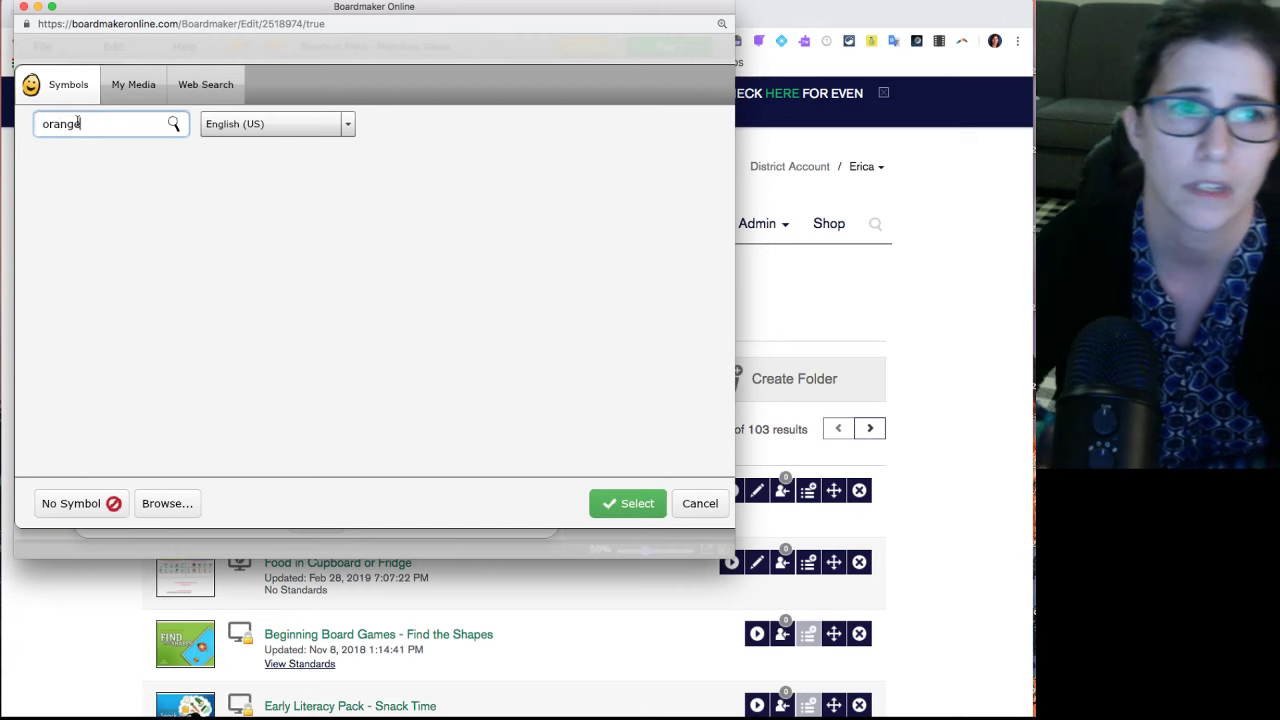
pyautogui.click(596, 501)
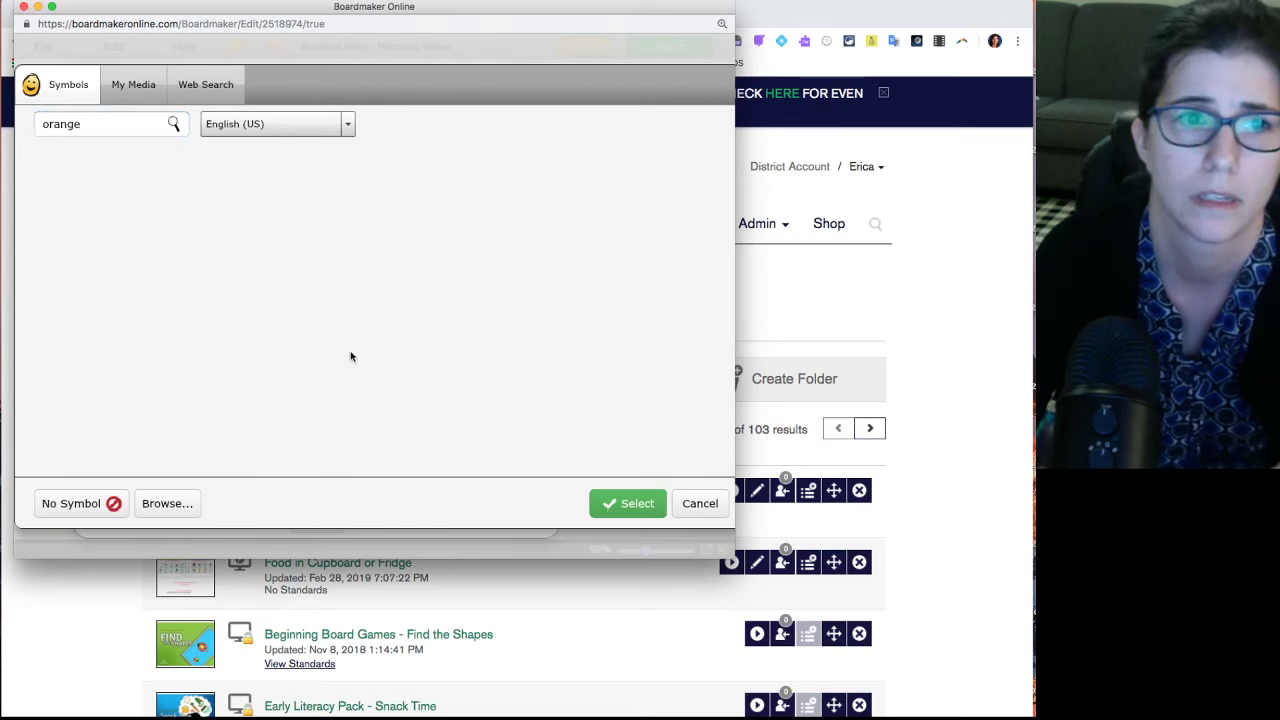
pyautogui.click(131, 130)
pyautogui.press('Return')
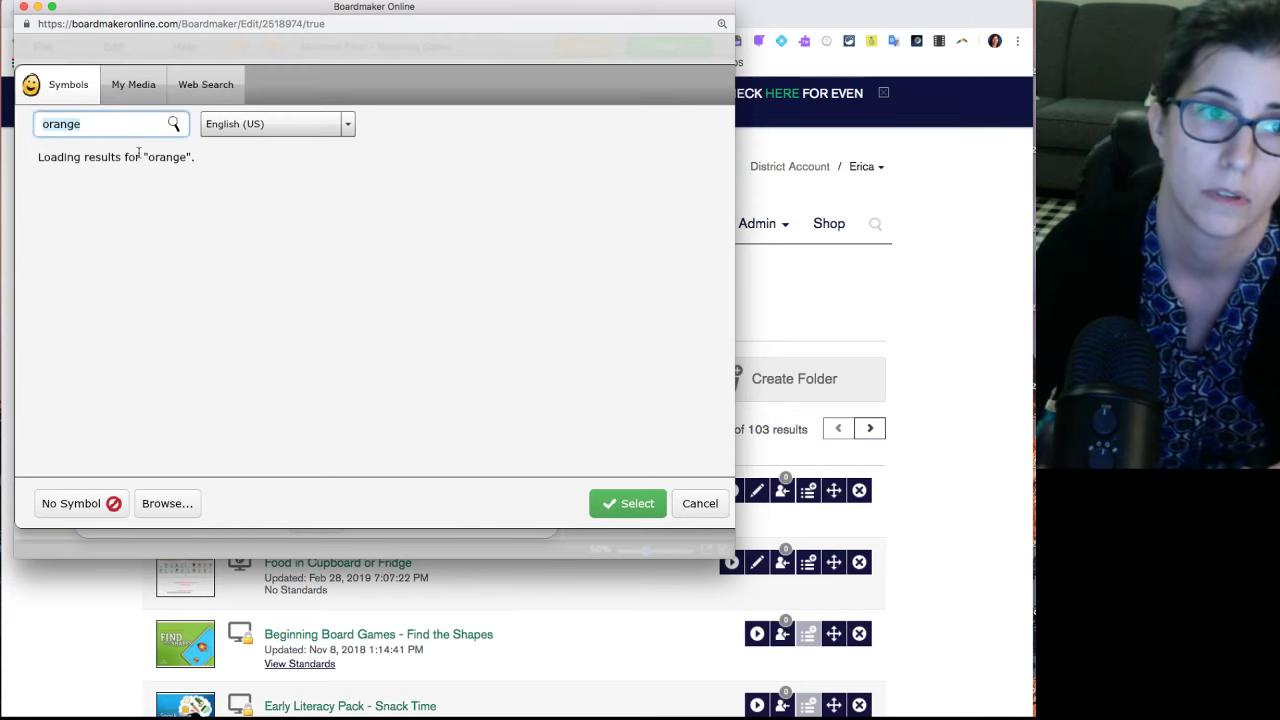
pyautogui.click(610, 500)
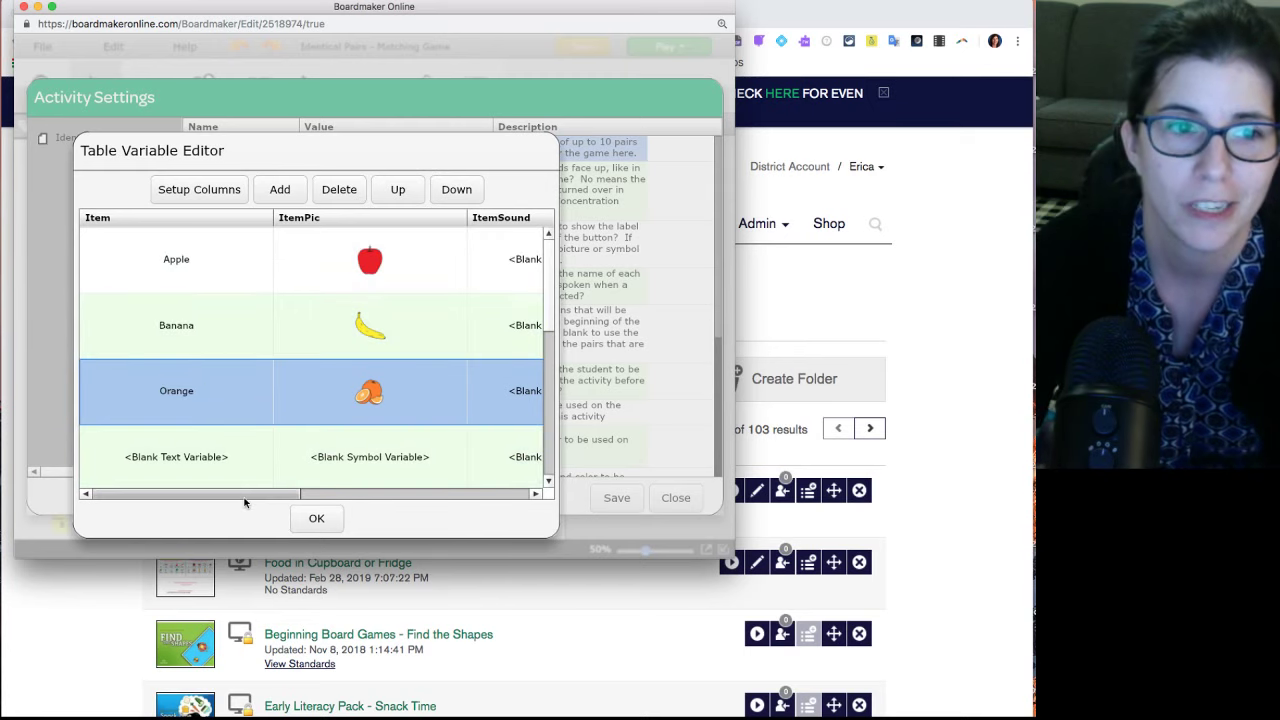
pyautogui.click(307, 522)
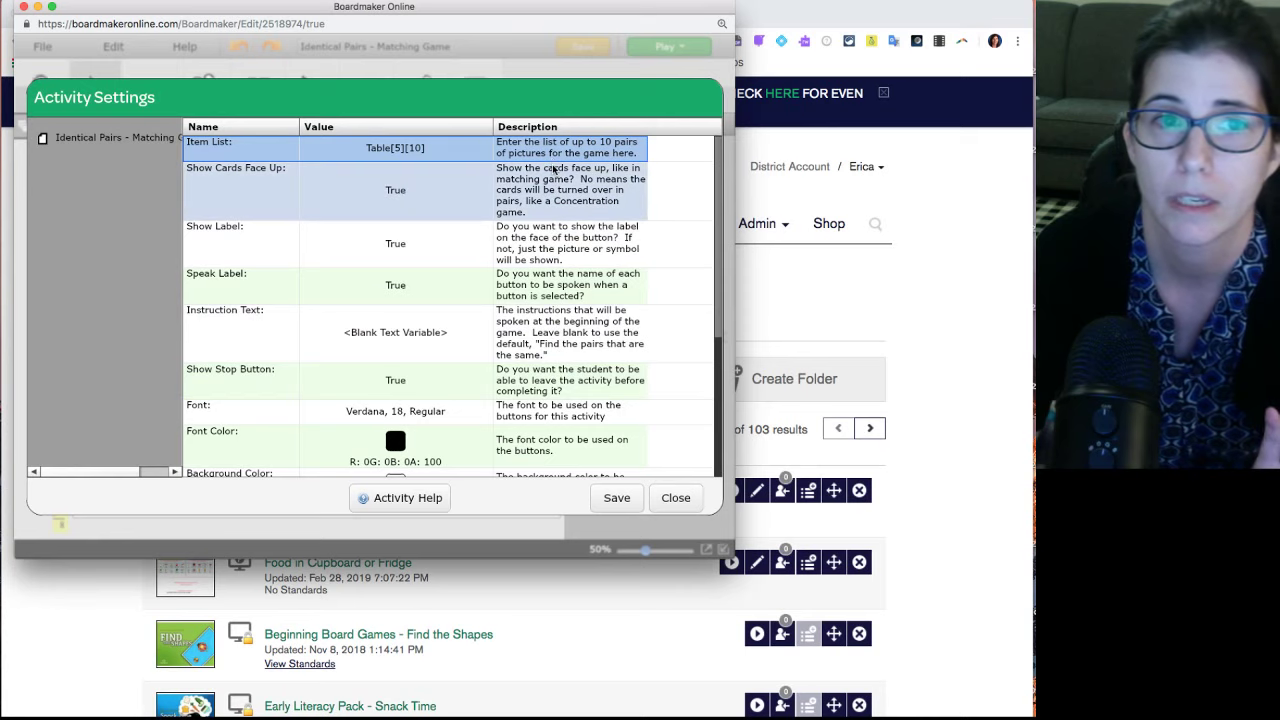
# Step: Set Show Cards Face Up to False for the matching game and save the activity settings
pyautogui.click(395, 193)
pyautogui.click(398, 197)
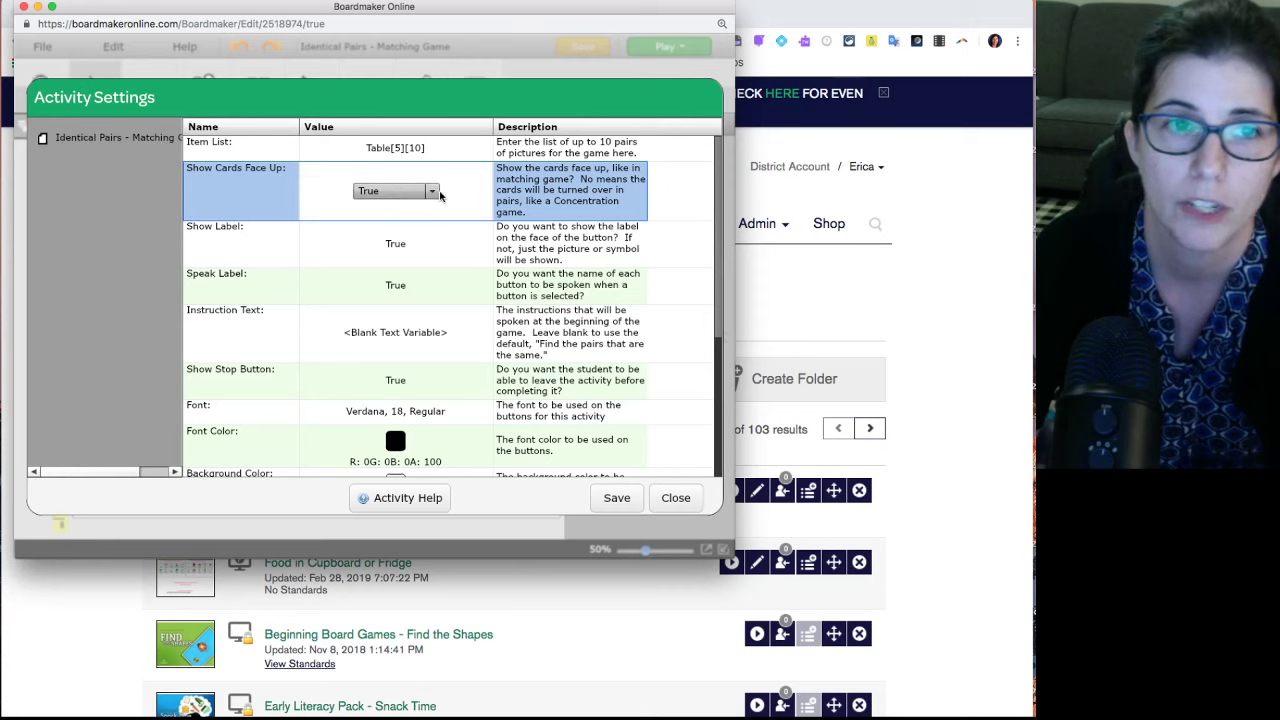
pyautogui.click(436, 194)
pyautogui.click(395, 226)
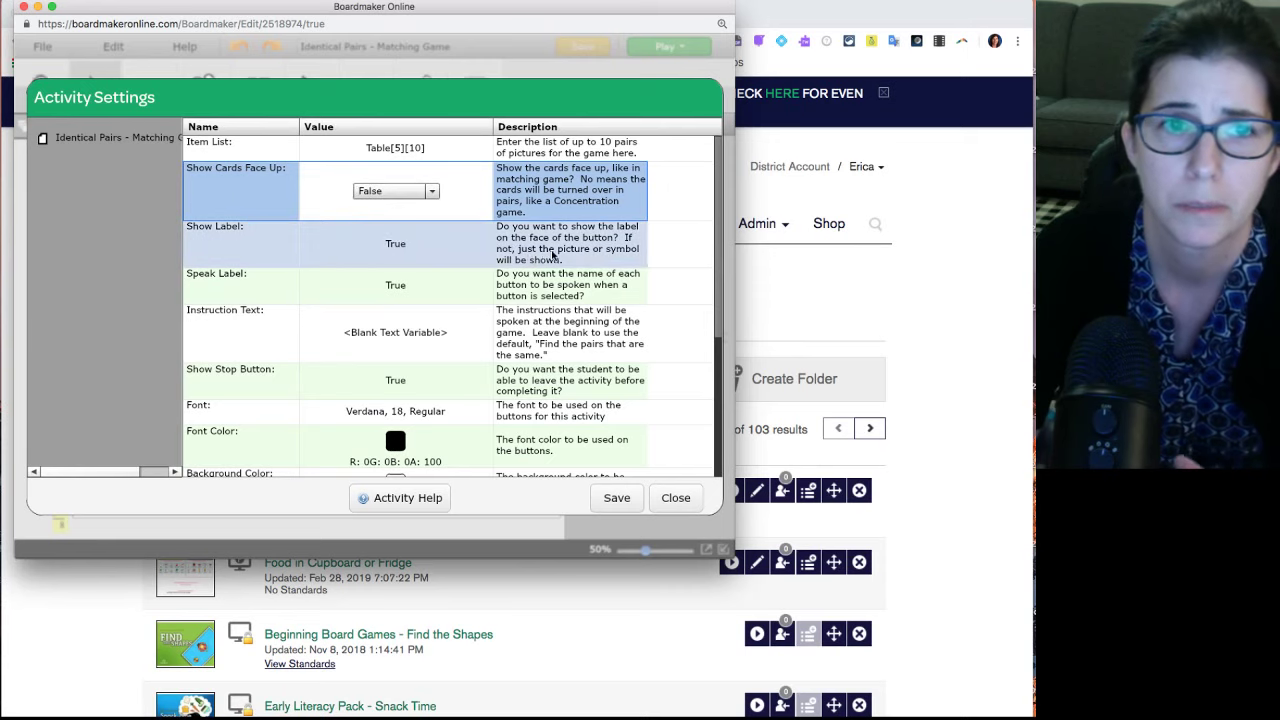
pyautogui.click(396, 240)
pyautogui.click(608, 500)
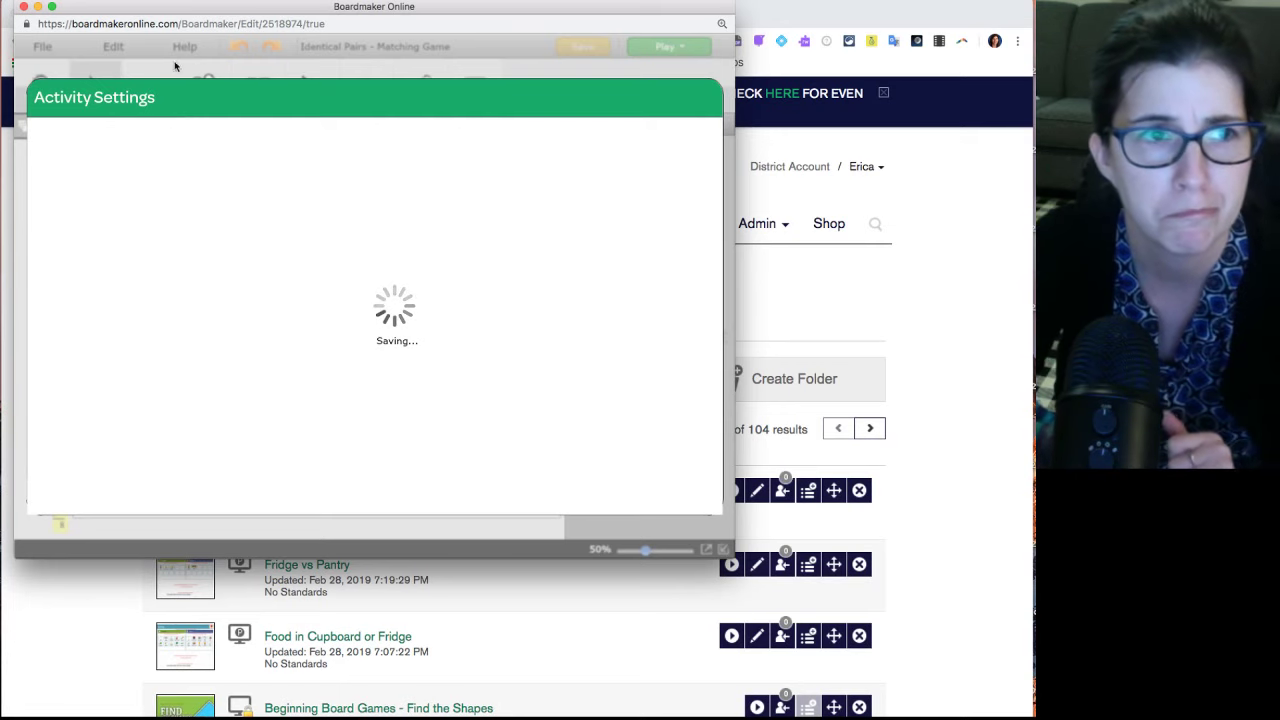
# Step: Leave the editor window and open the autosaved copy of Identical Pairs - Matching Game for editing
pyautogui.click(23, 8)
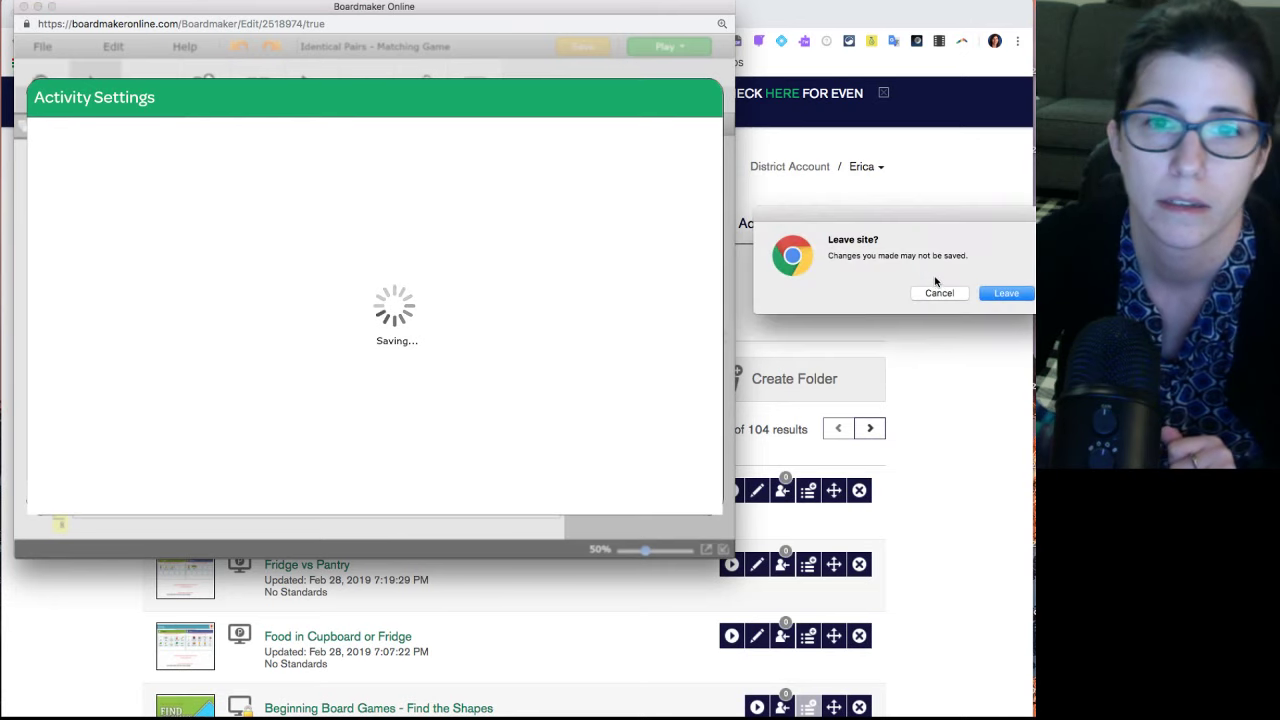
pyautogui.click(1006, 294)
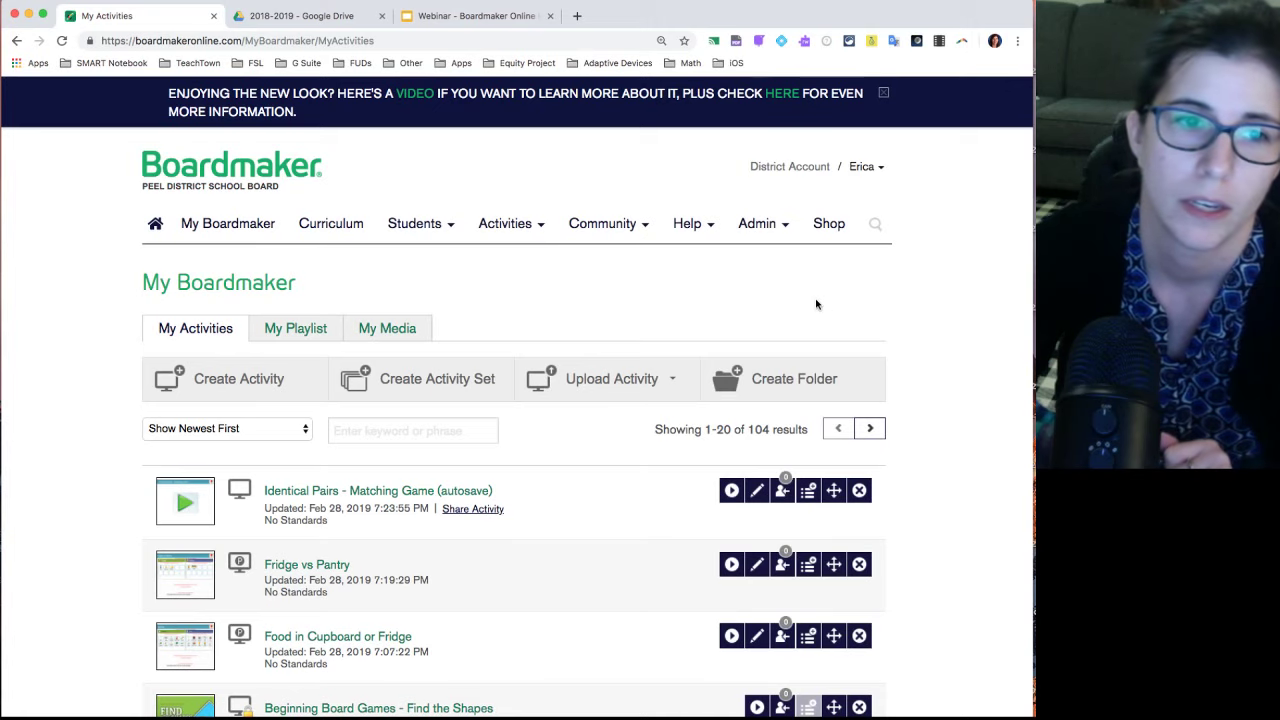
pyautogui.scroll(-1, 816, 304)
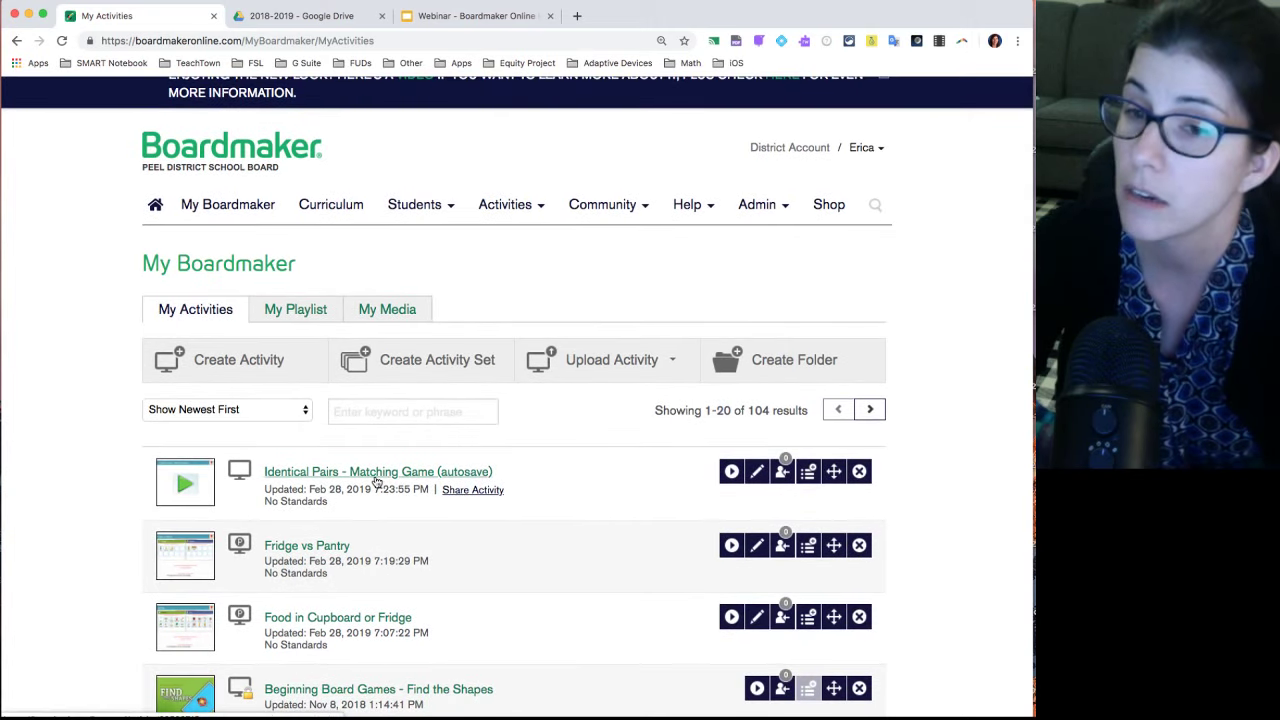
pyautogui.scroll(-1, 631, 500)
pyautogui.click(757, 447)
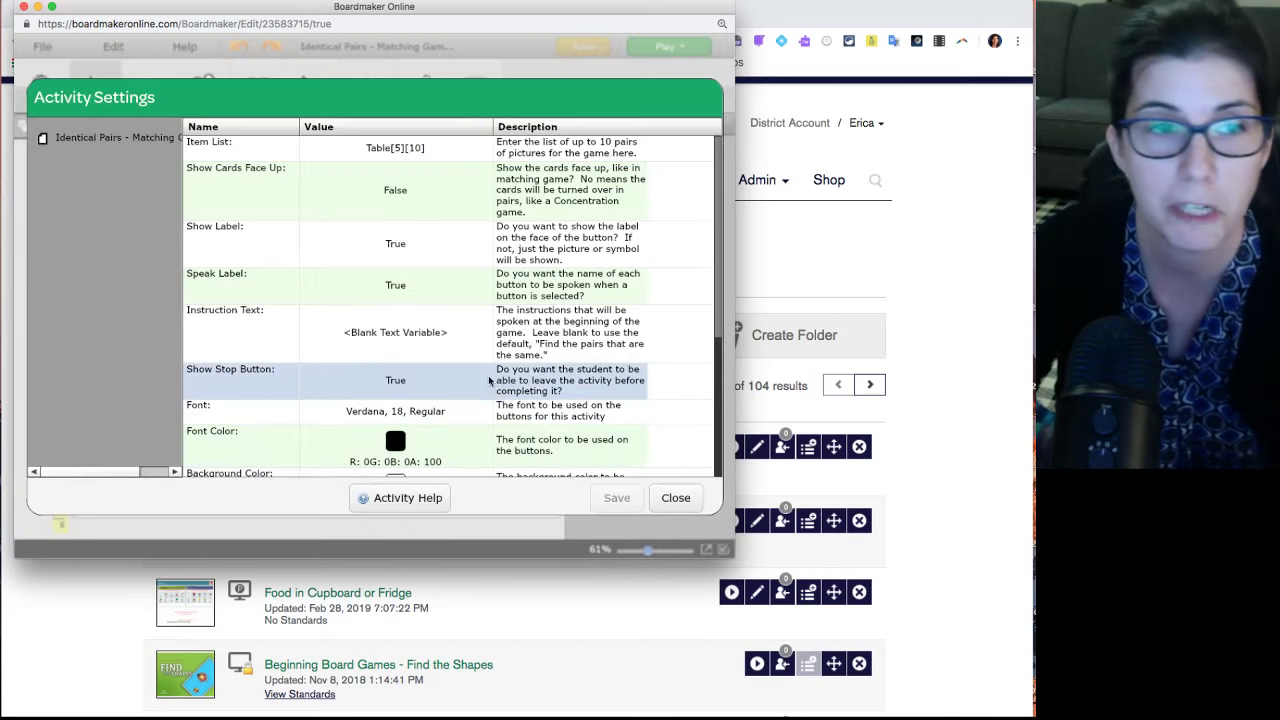
# Step: Check the fruit entries in the Item List table and close the activity settings
pyautogui.doubleClick(380, 147)
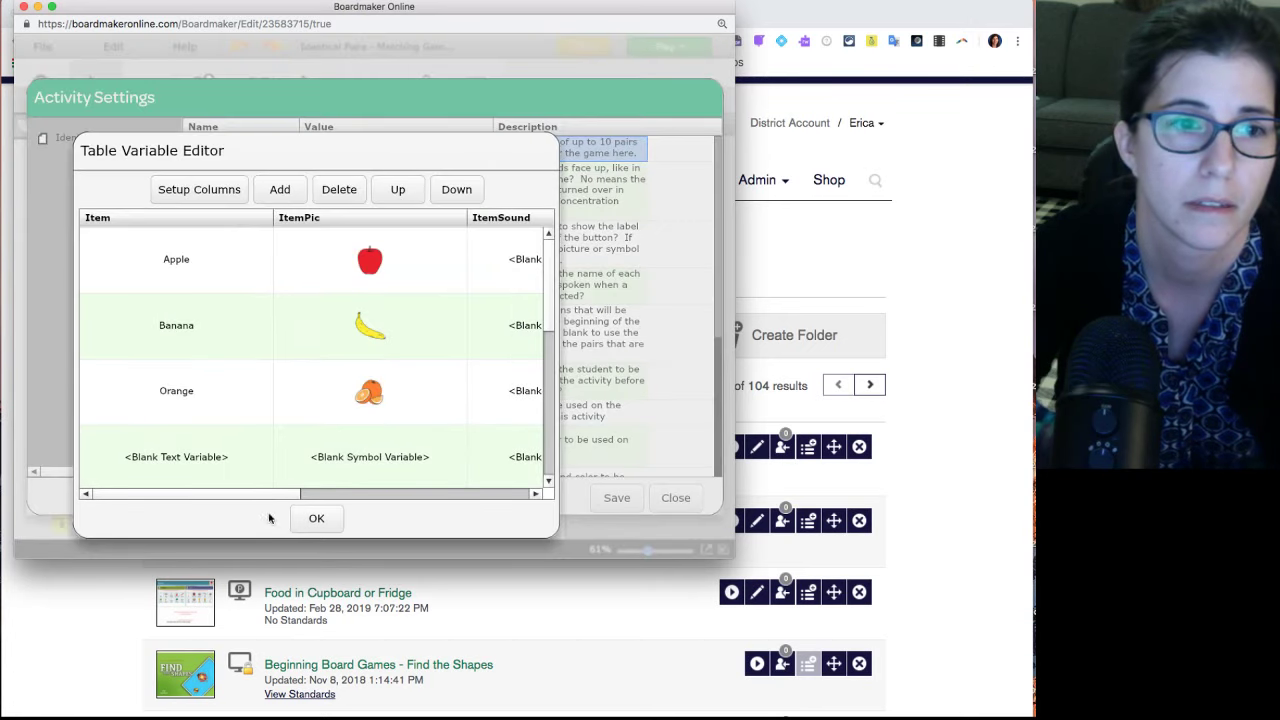
pyautogui.click(316, 519)
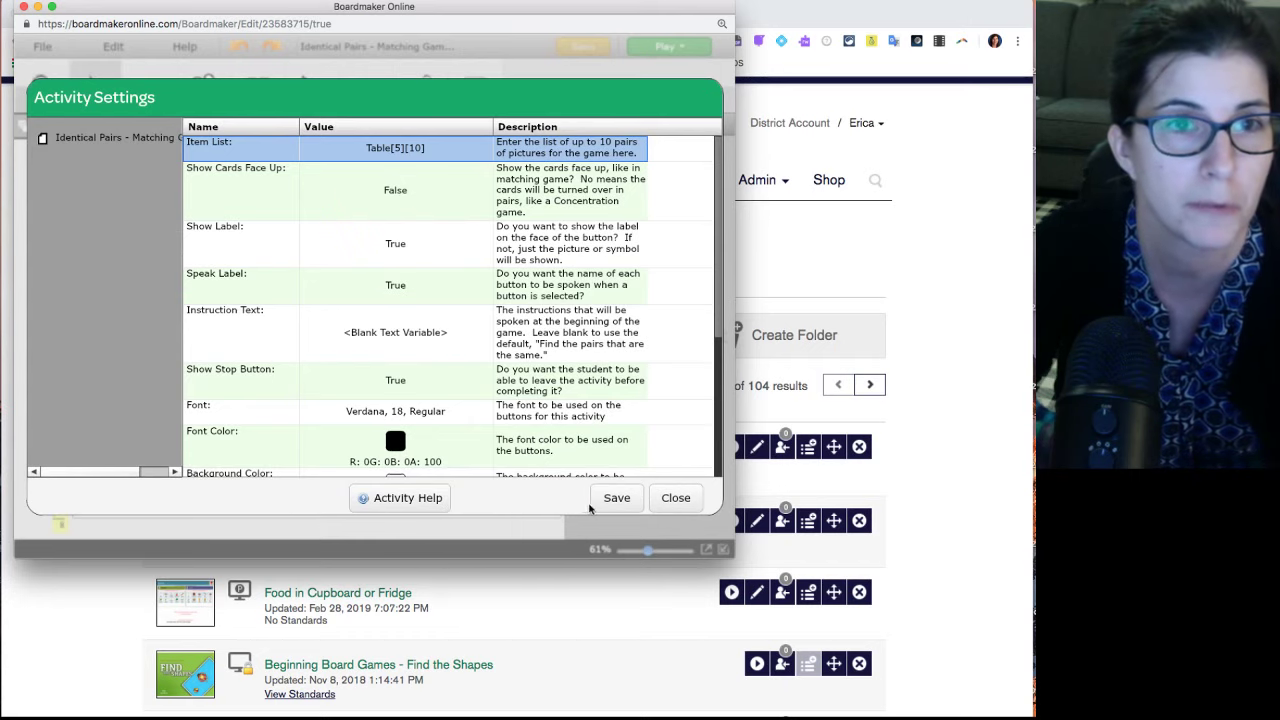
pyautogui.click(668, 502)
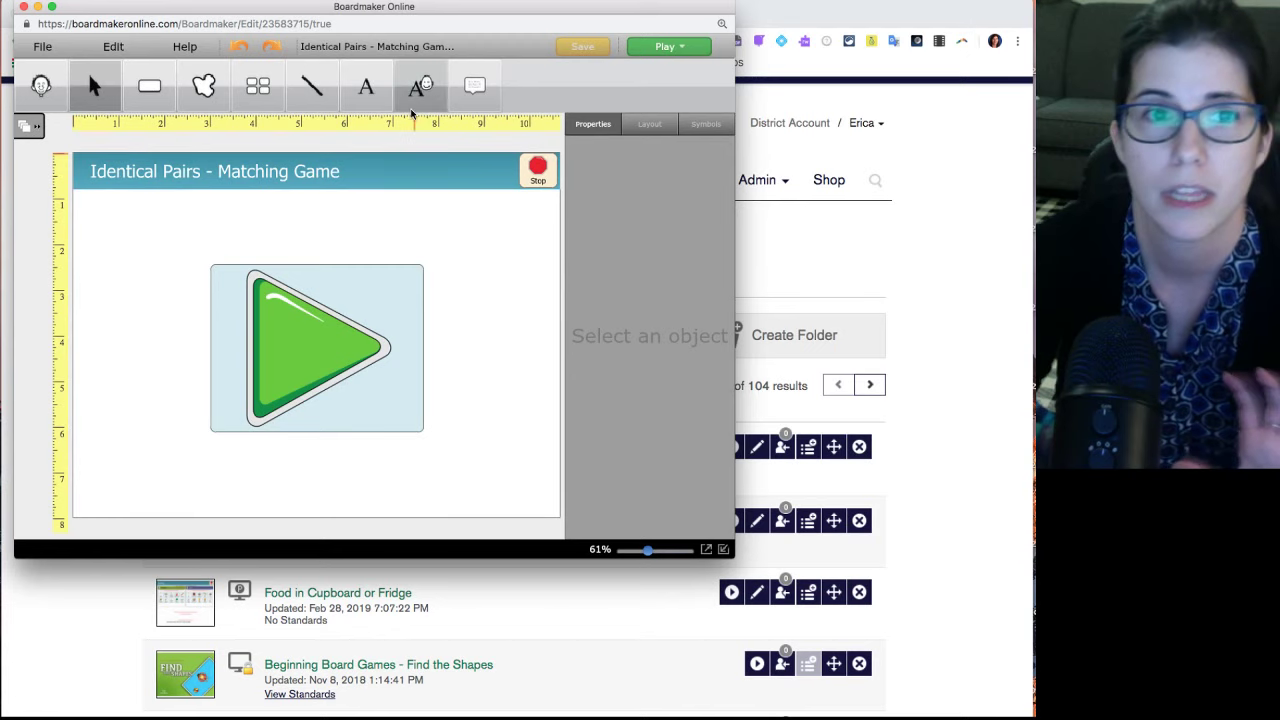
# Step: Test the matching game in play mode by turning over cards and matching the Orange pair
pyautogui.click(662, 48)
pyautogui.click(659, 70)
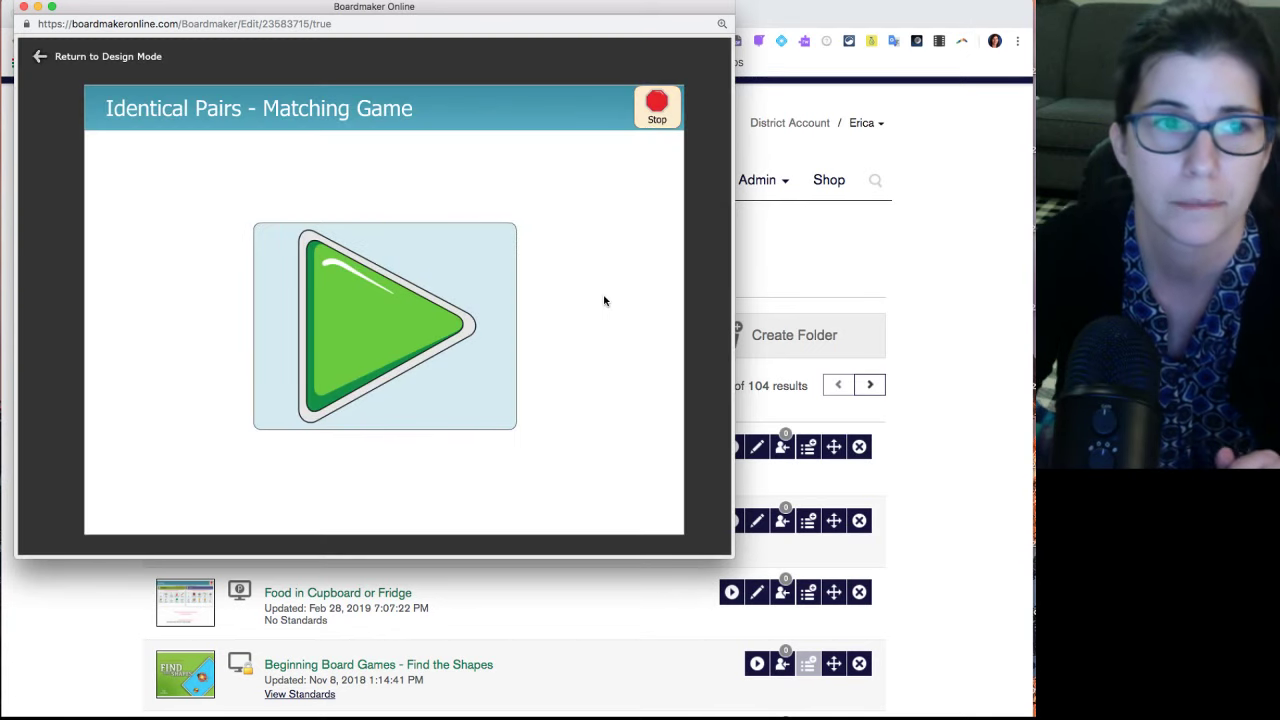
pyautogui.click(387, 341)
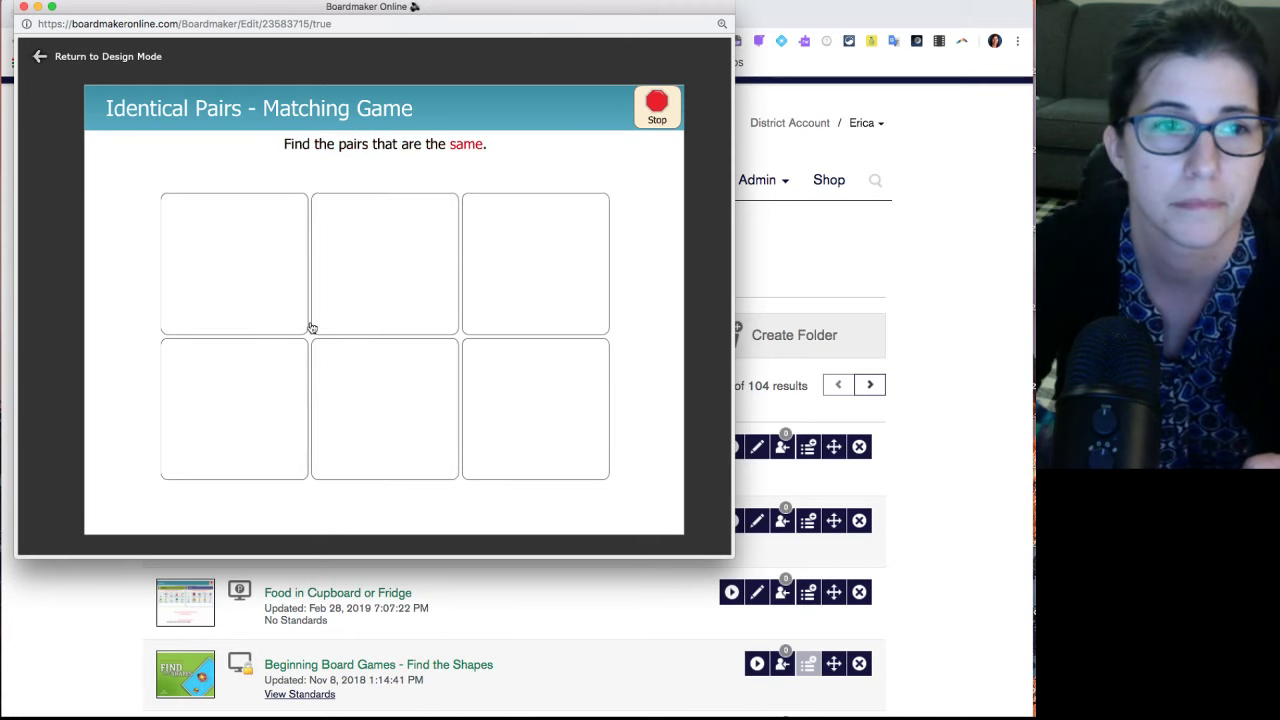
pyautogui.click(230, 299)
pyautogui.click(383, 303)
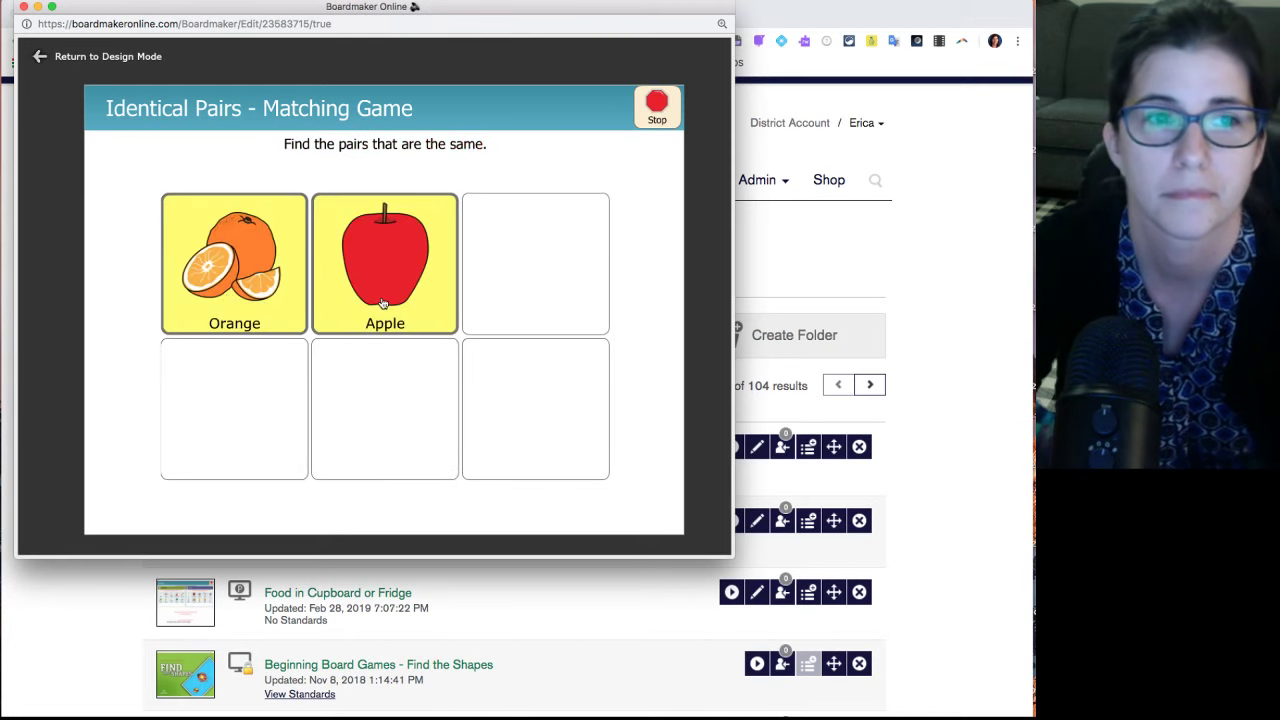
pyautogui.click(522, 298)
pyautogui.click(605, 282)
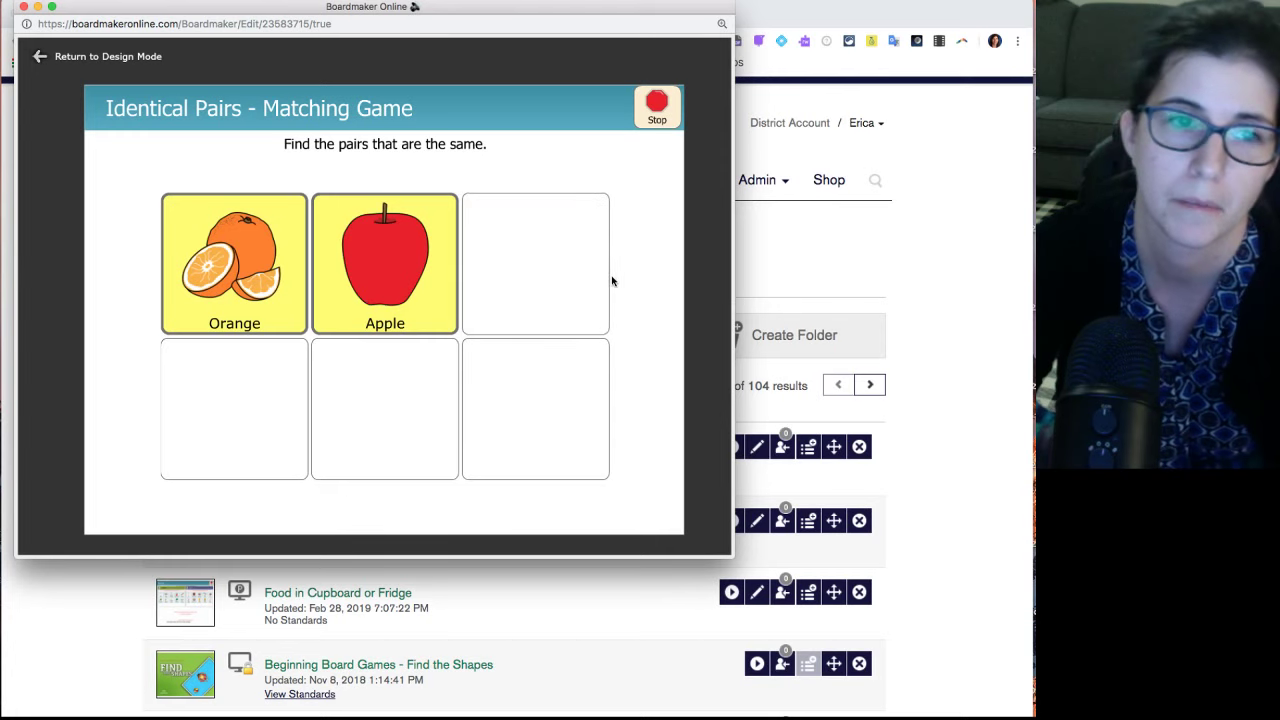
pyautogui.click(534, 272)
pyautogui.click(267, 278)
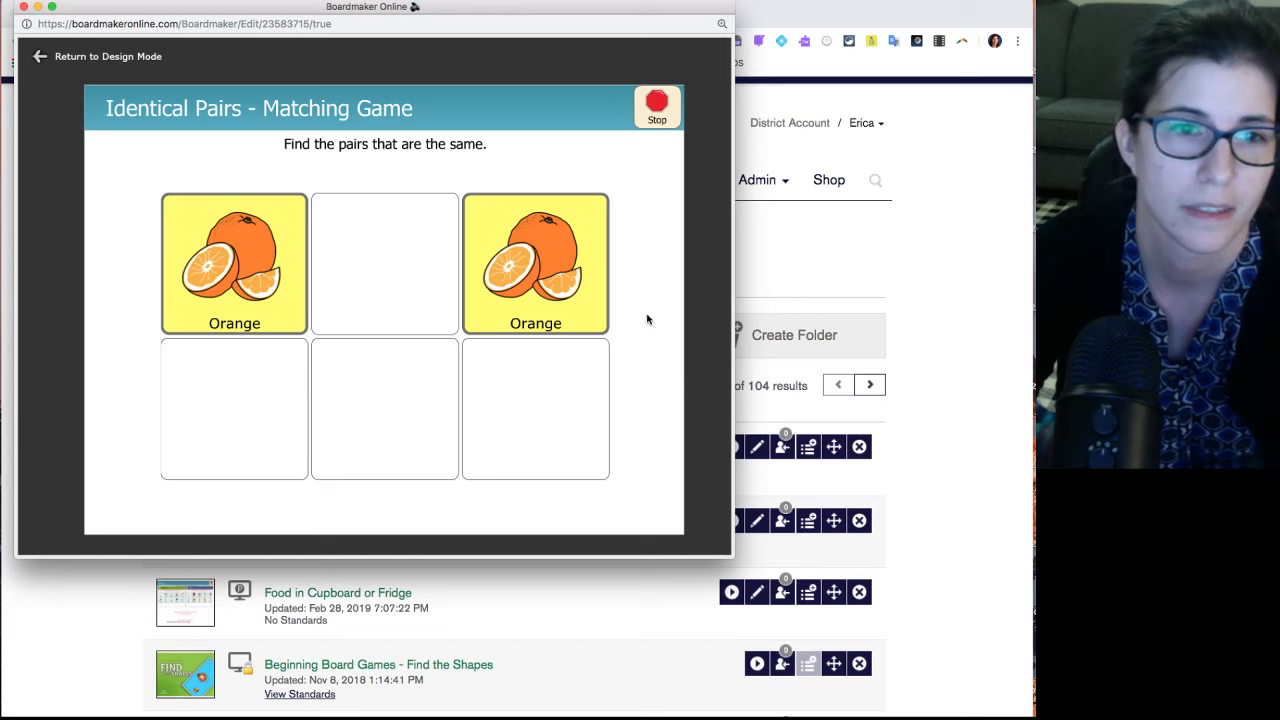
pyautogui.click(250, 420)
pyautogui.click(345, 417)
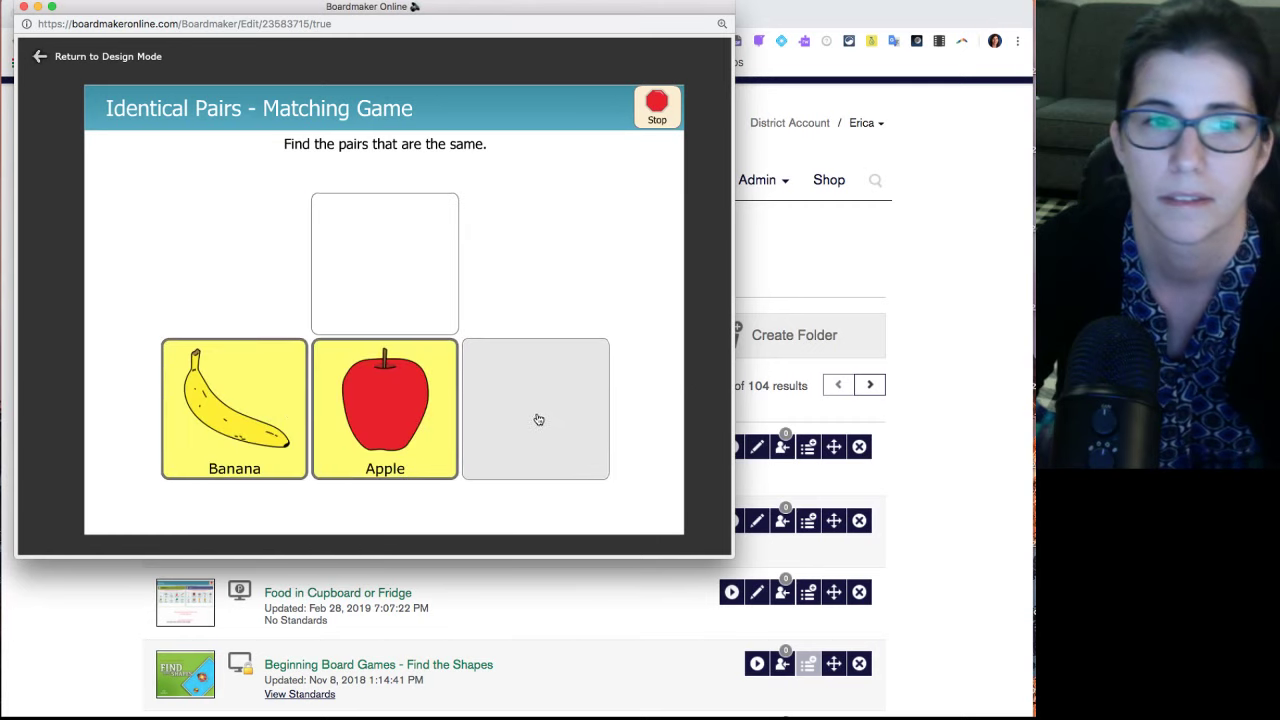
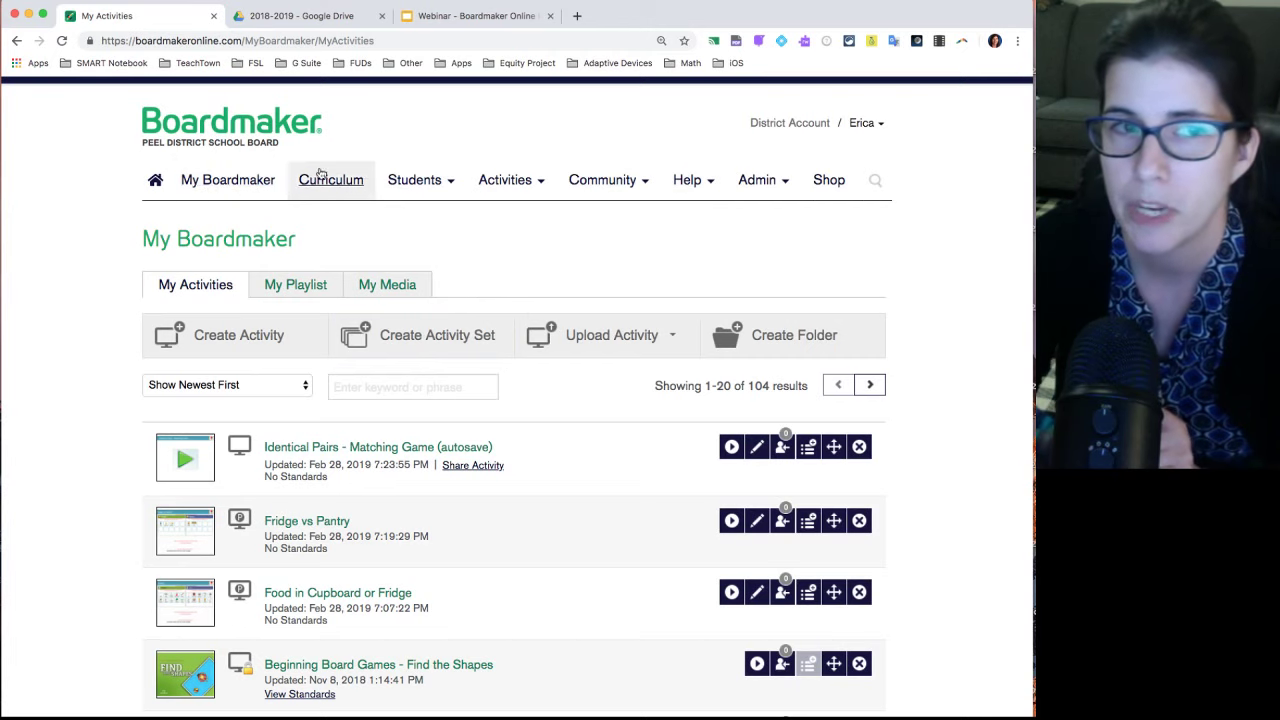
# Step: Open My Classroom View in an enlarged window, look through the teacher's playlist, and leave the view
pyautogui.moveTo(409, 175)
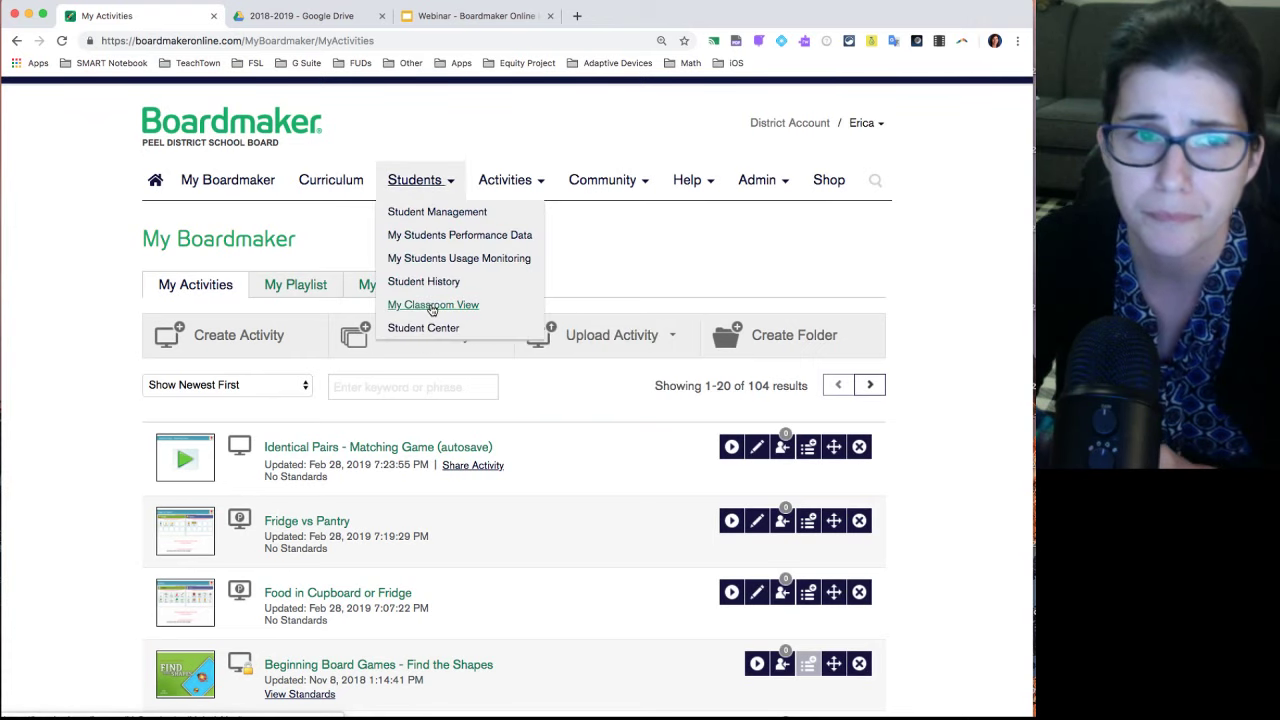
pyautogui.click(432, 305)
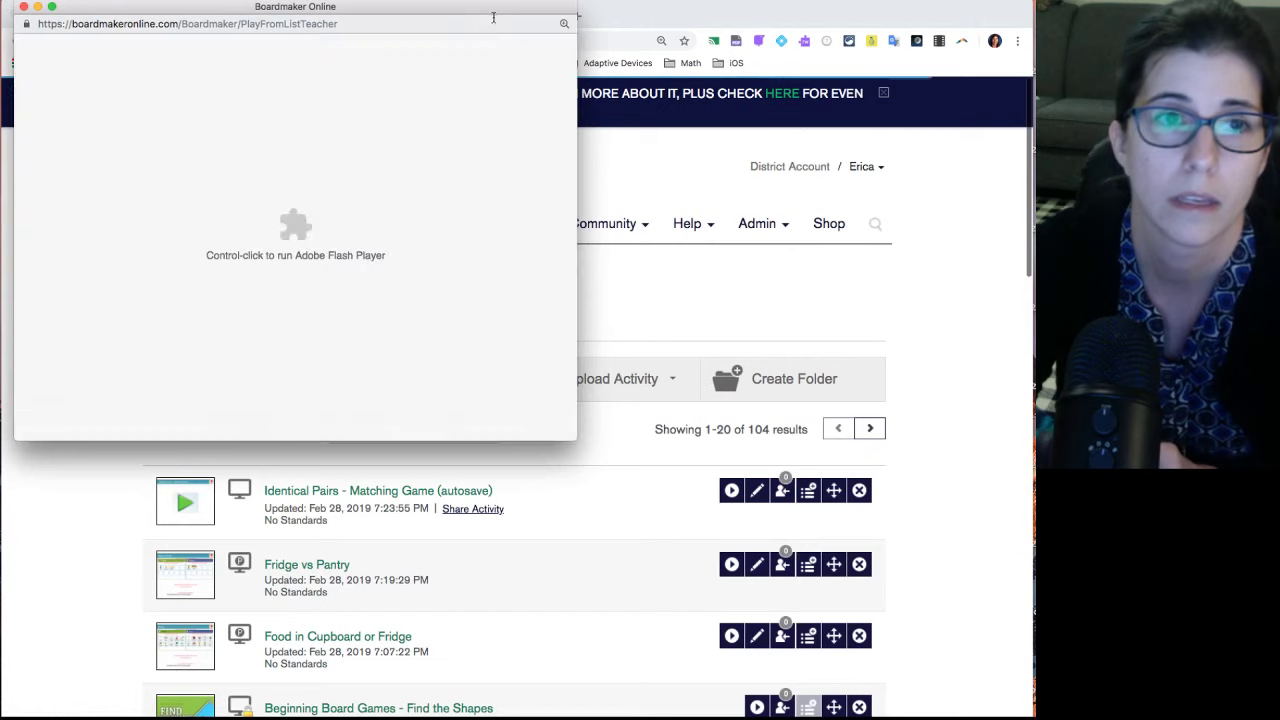
pyautogui.moveTo(489, 8); pyautogui.dragTo(490, 16)
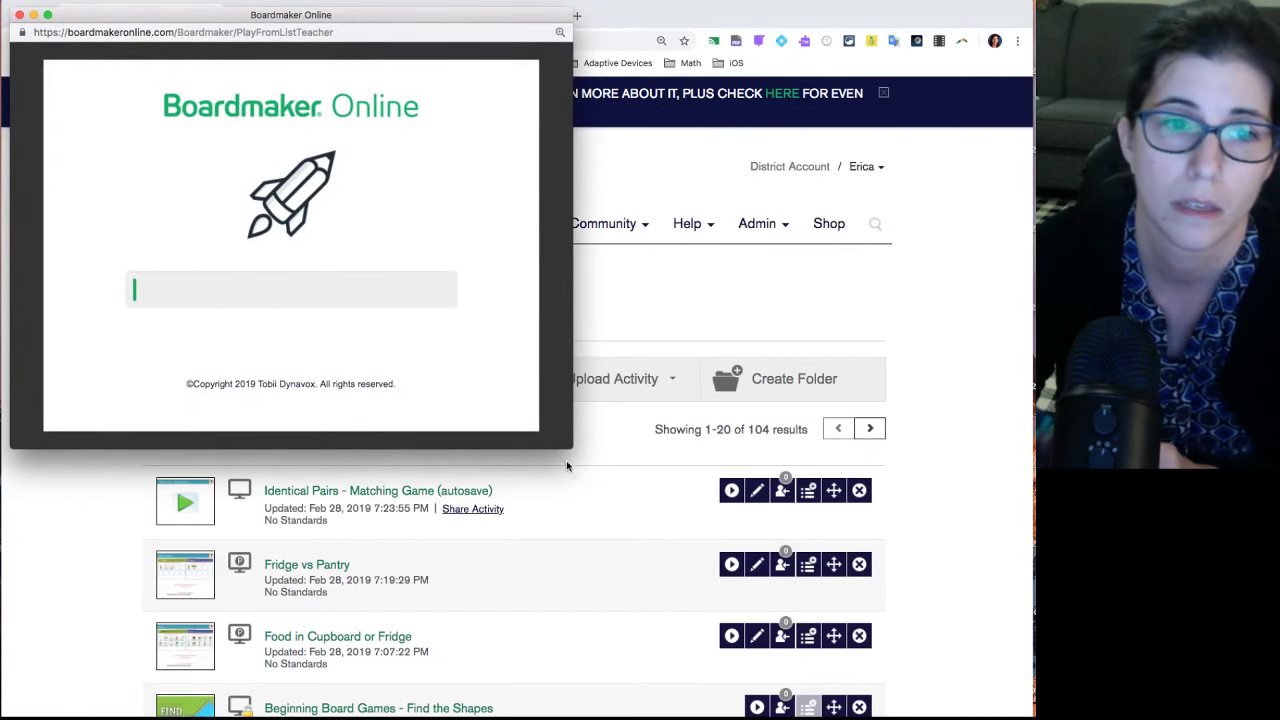
pyautogui.moveTo(568, 446); pyautogui.dragTo(966, 646)
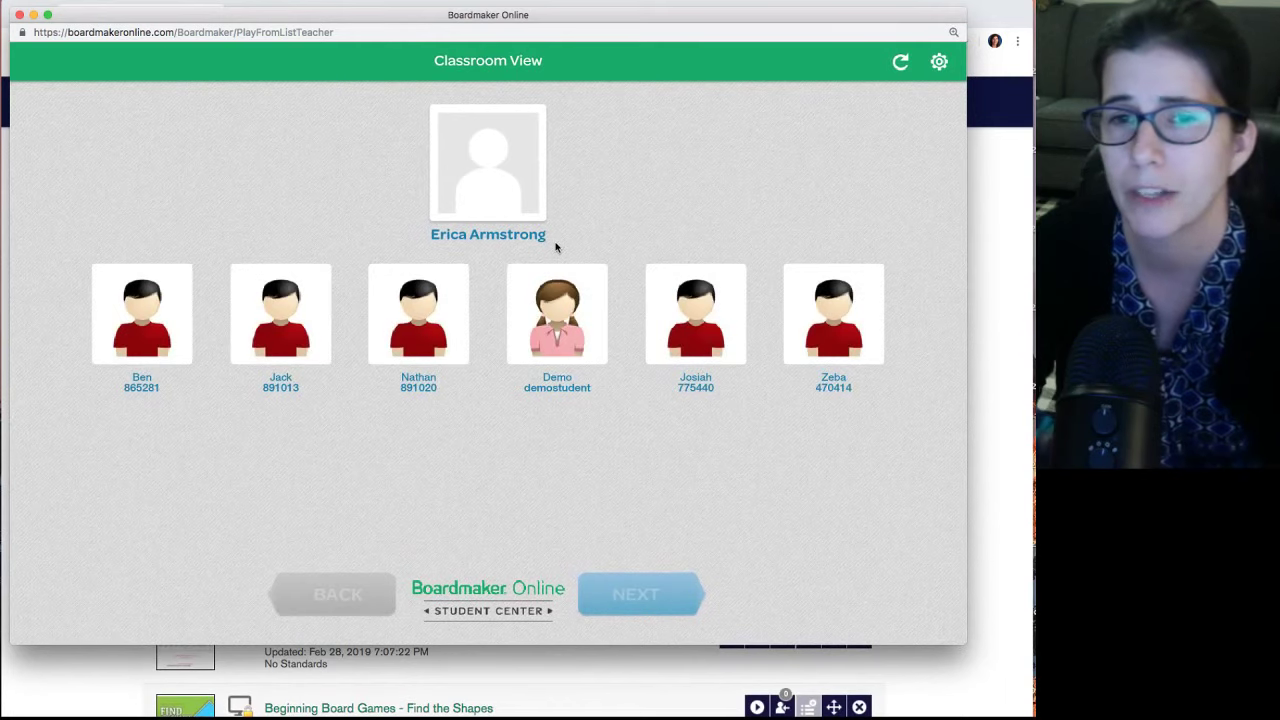
pyautogui.moveTo(971, 647); pyautogui.dragTo(1017, 699)
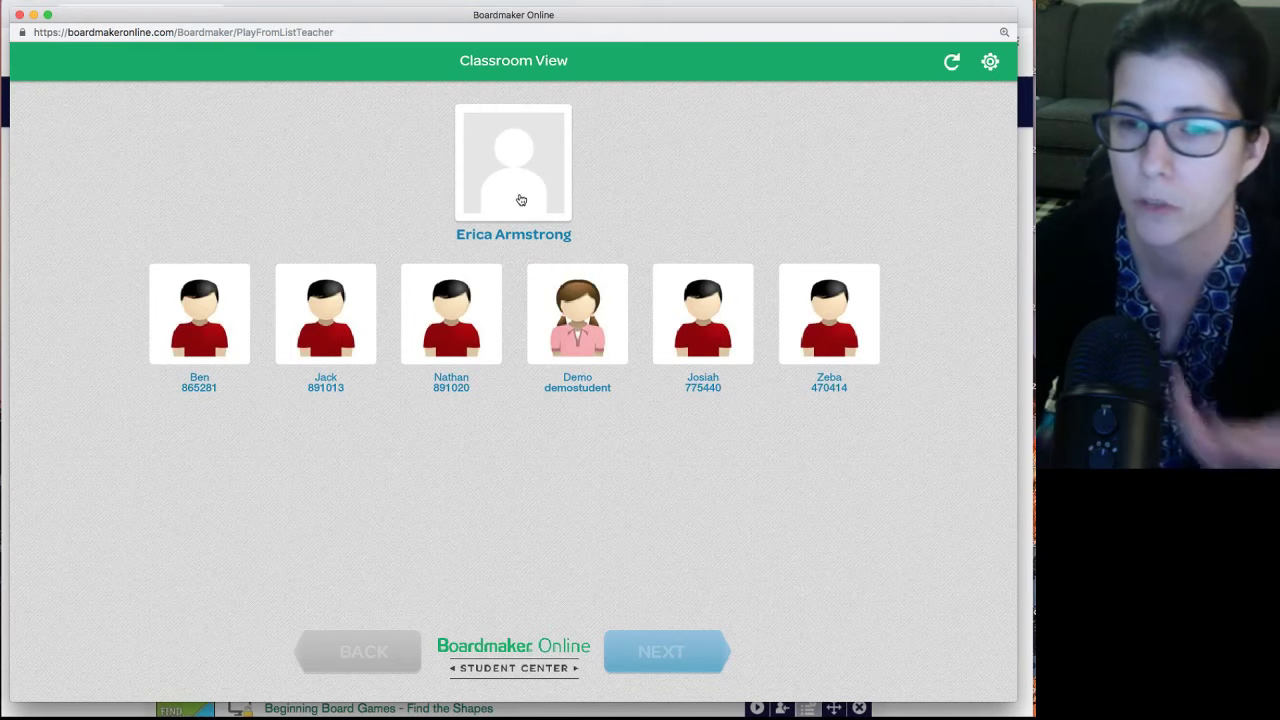
pyautogui.click(491, 172)
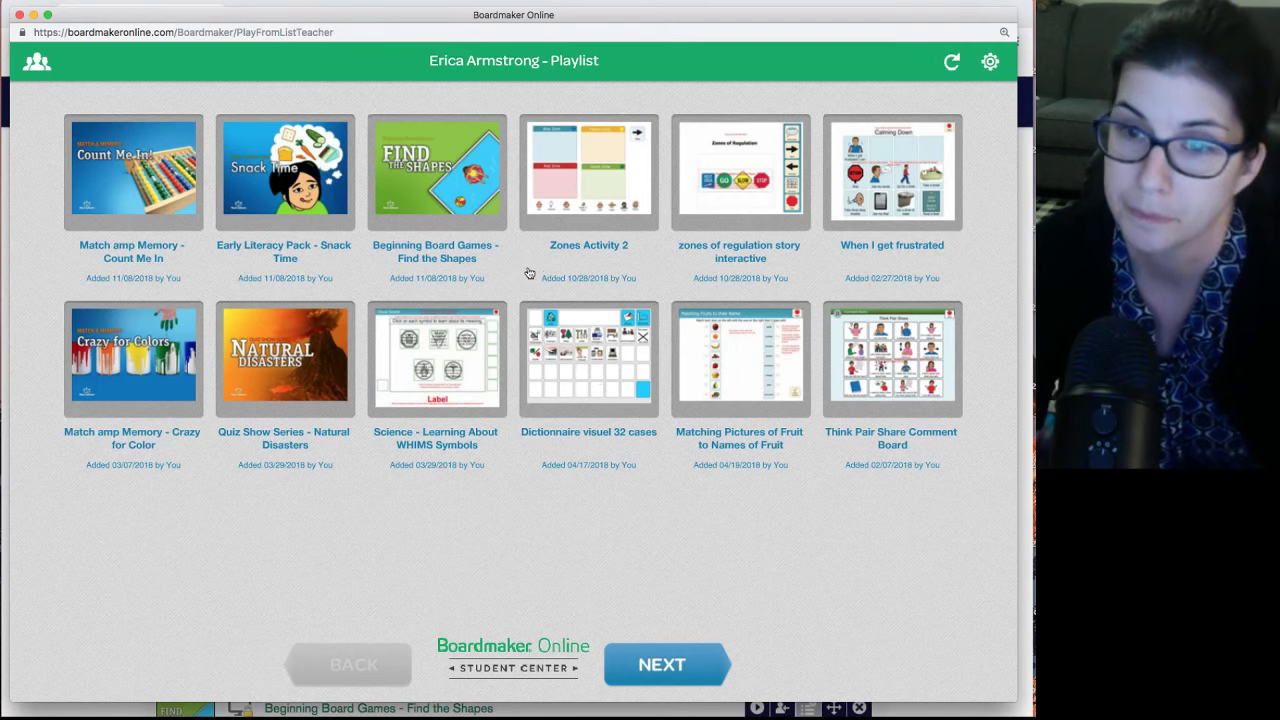
pyautogui.click(20, 16)
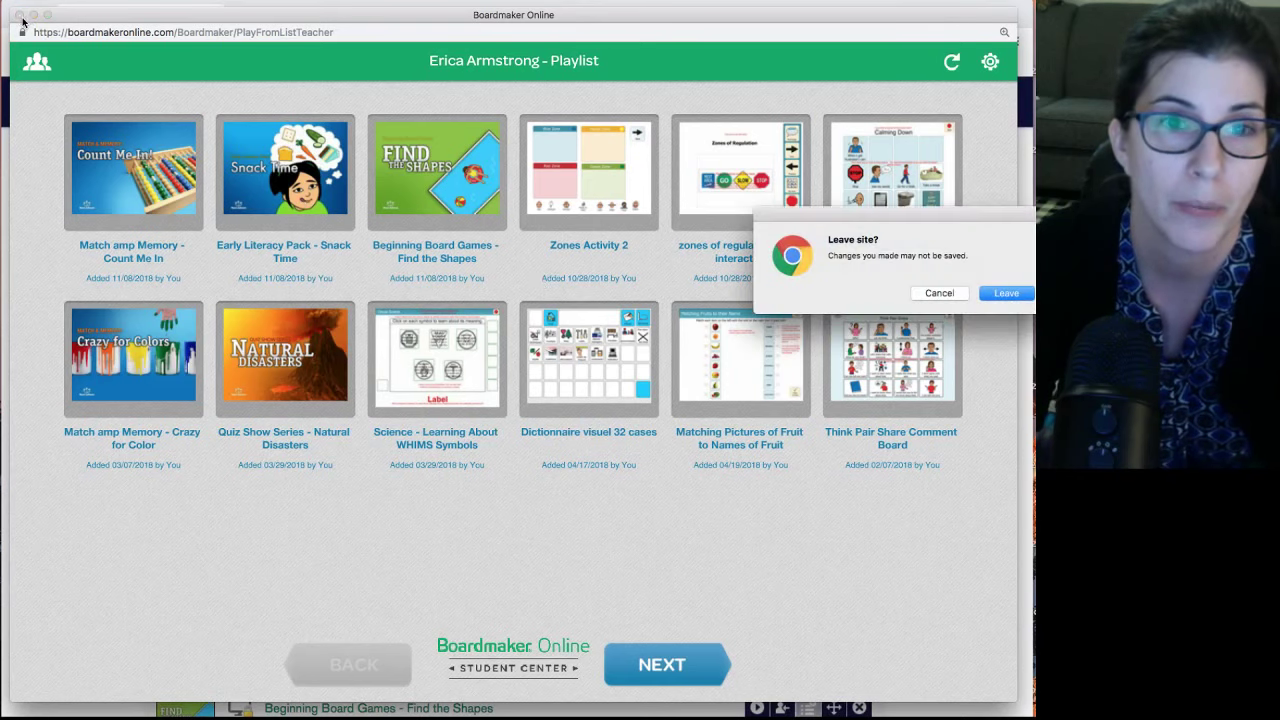
pyautogui.click(1008, 293)
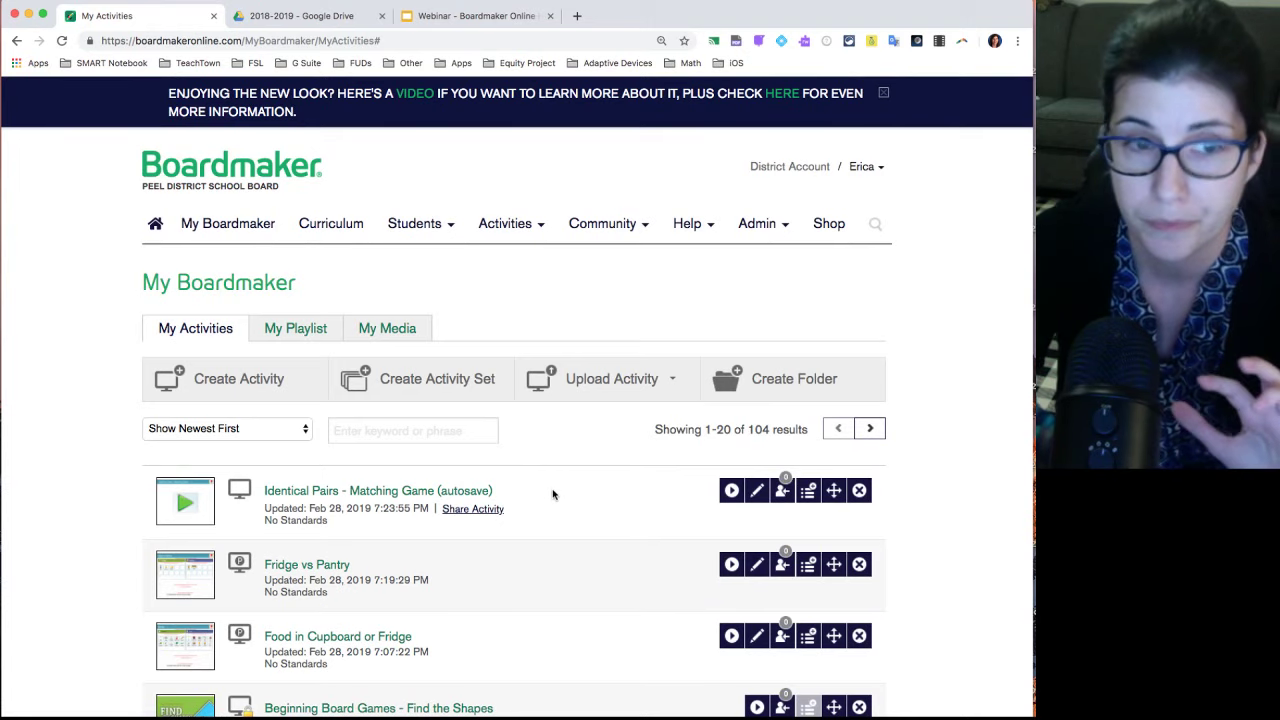
# Step: Assign the autosaved Identical Pairs - Matching Game to the demo student and add it to the playlist
pyautogui.scroll(-2, 552, 494)
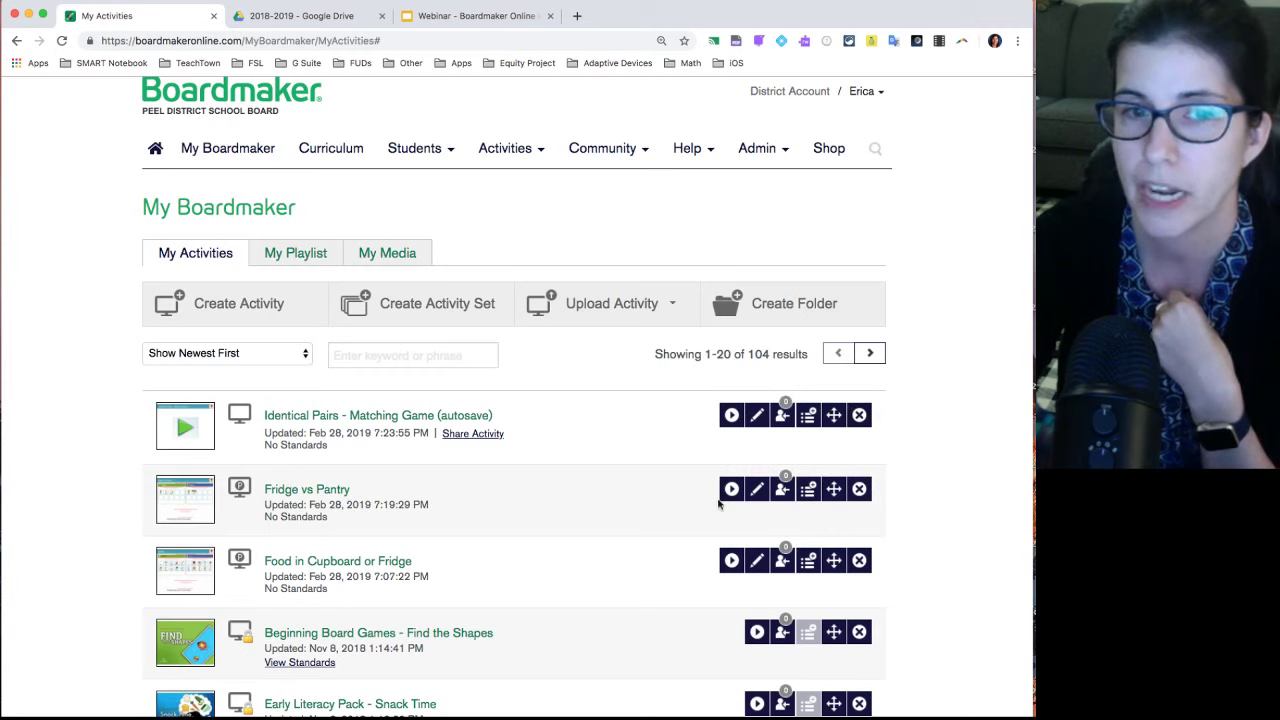
pyautogui.click(783, 416)
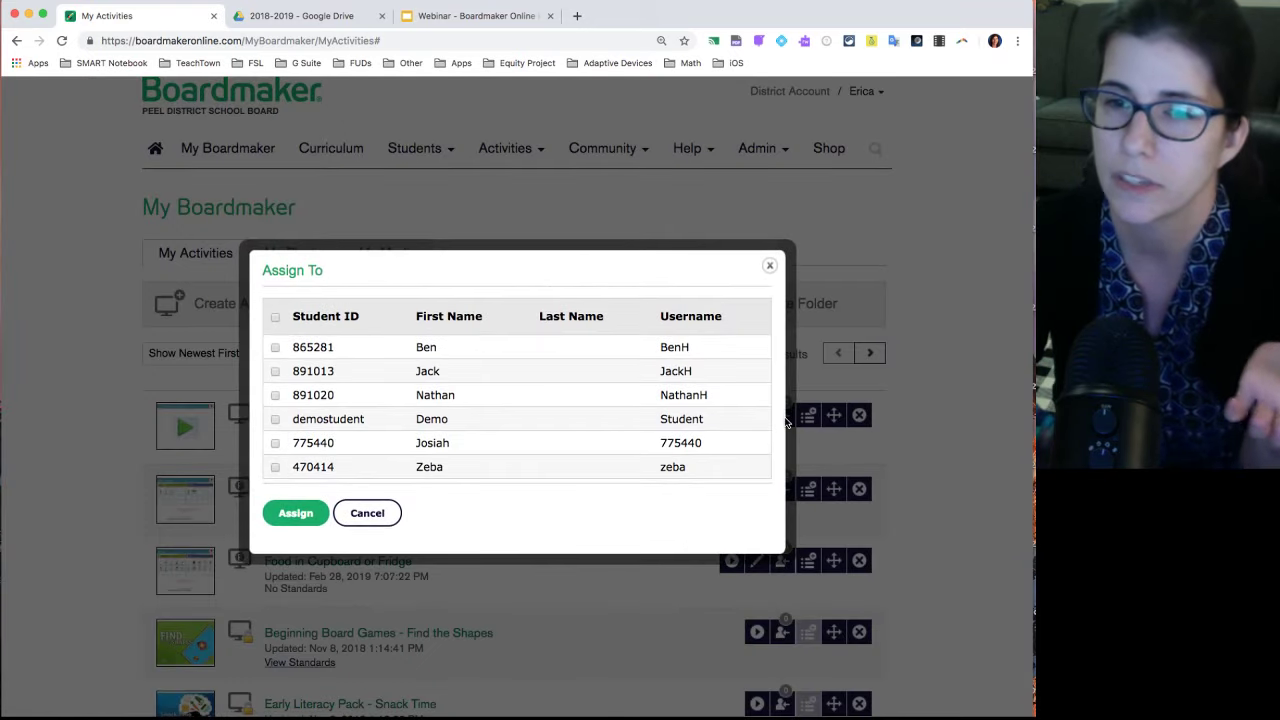
pyautogui.click(276, 420)
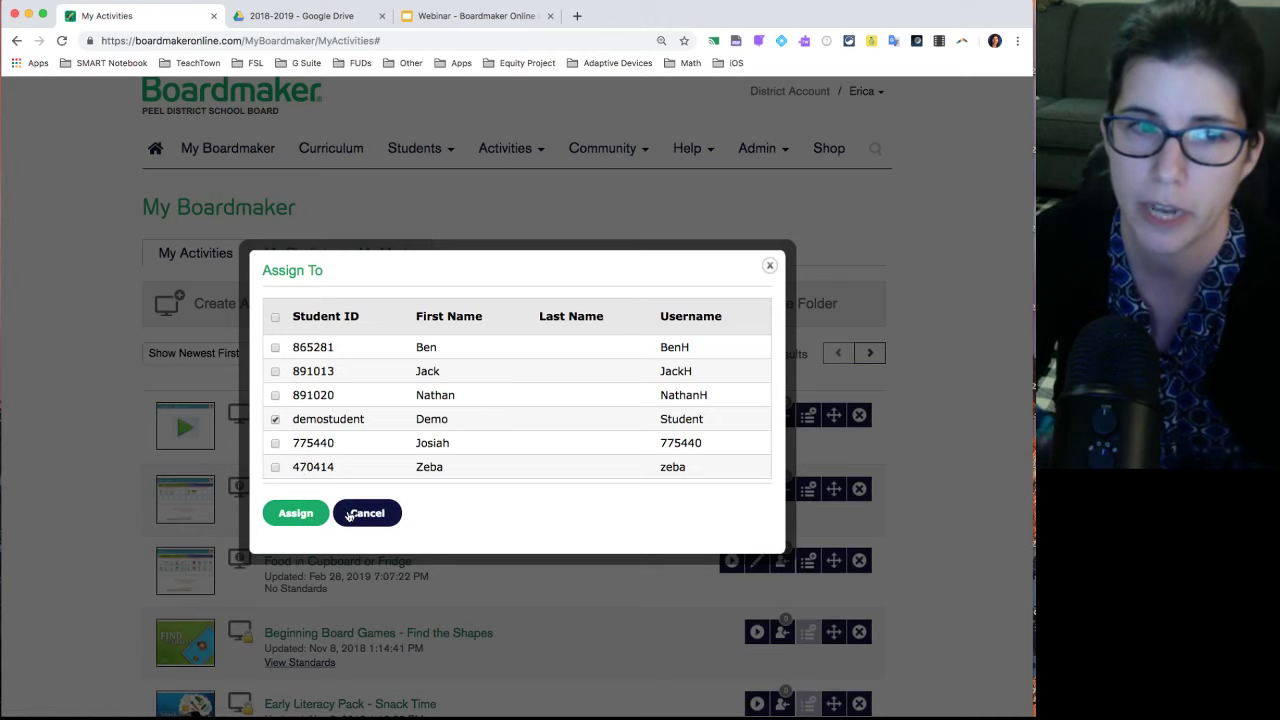
pyautogui.click(296, 514)
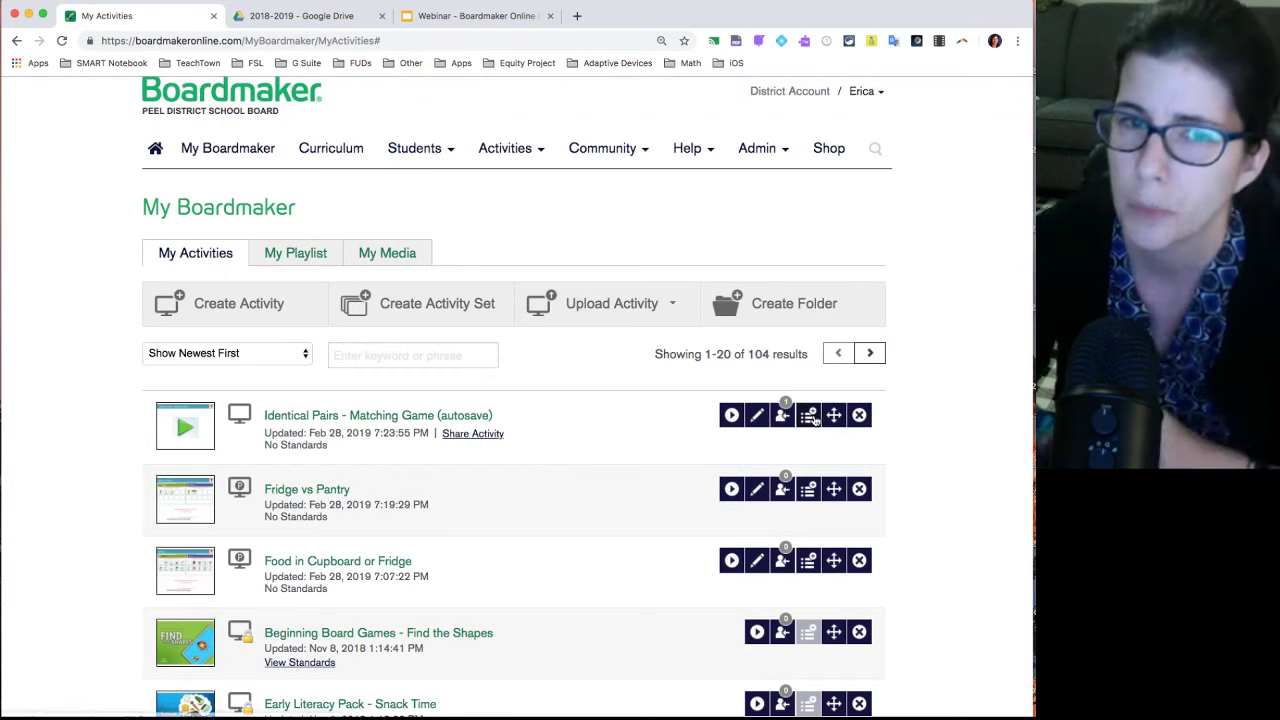
pyautogui.click(809, 416)
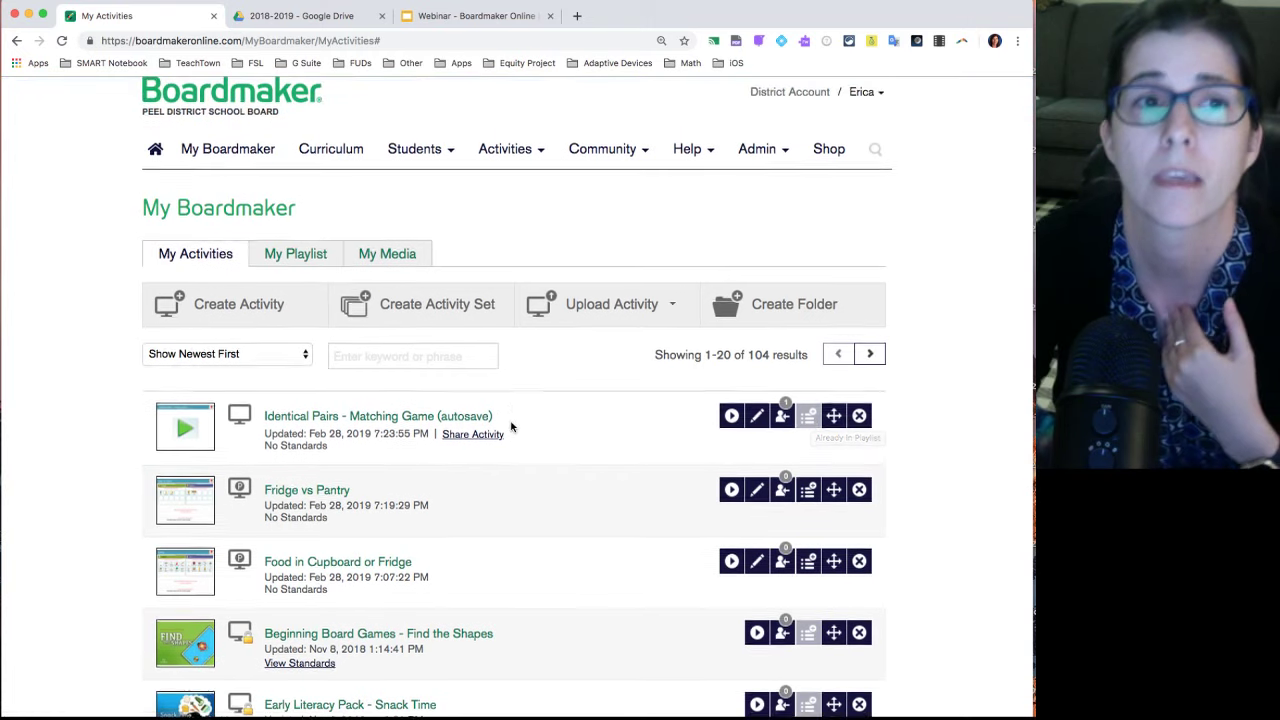
# Step: Reopen My Classroom View to check the teacher's playlist for the added matching game, and leave the view
pyautogui.click(424, 234)
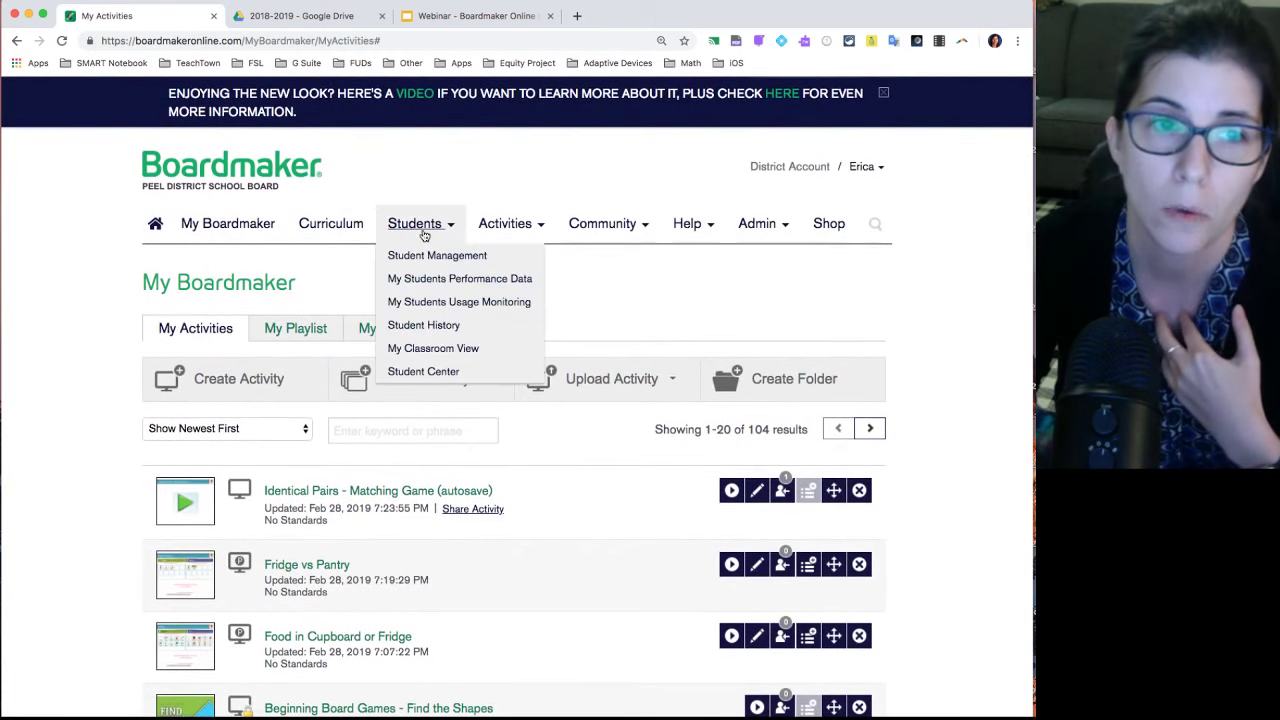
pyautogui.click(434, 348)
pyautogui.moveTo(561, 440); pyautogui.dragTo(985, 692)
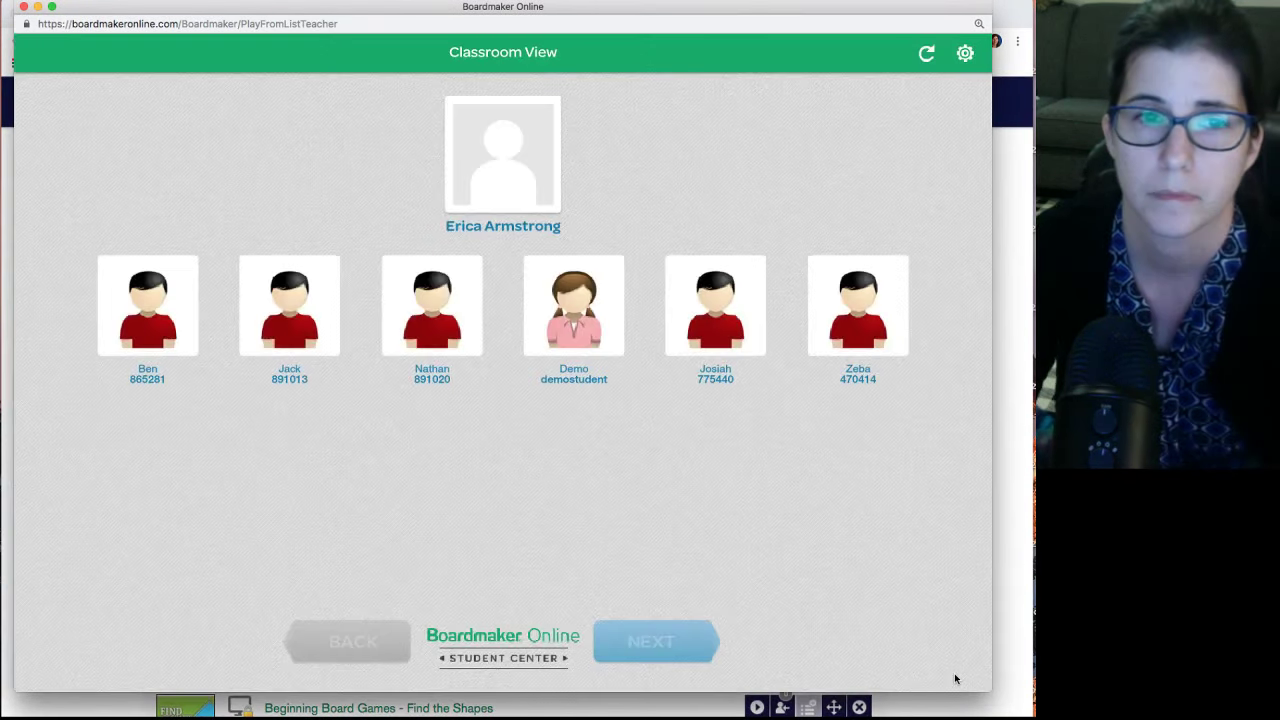
pyautogui.click(504, 152)
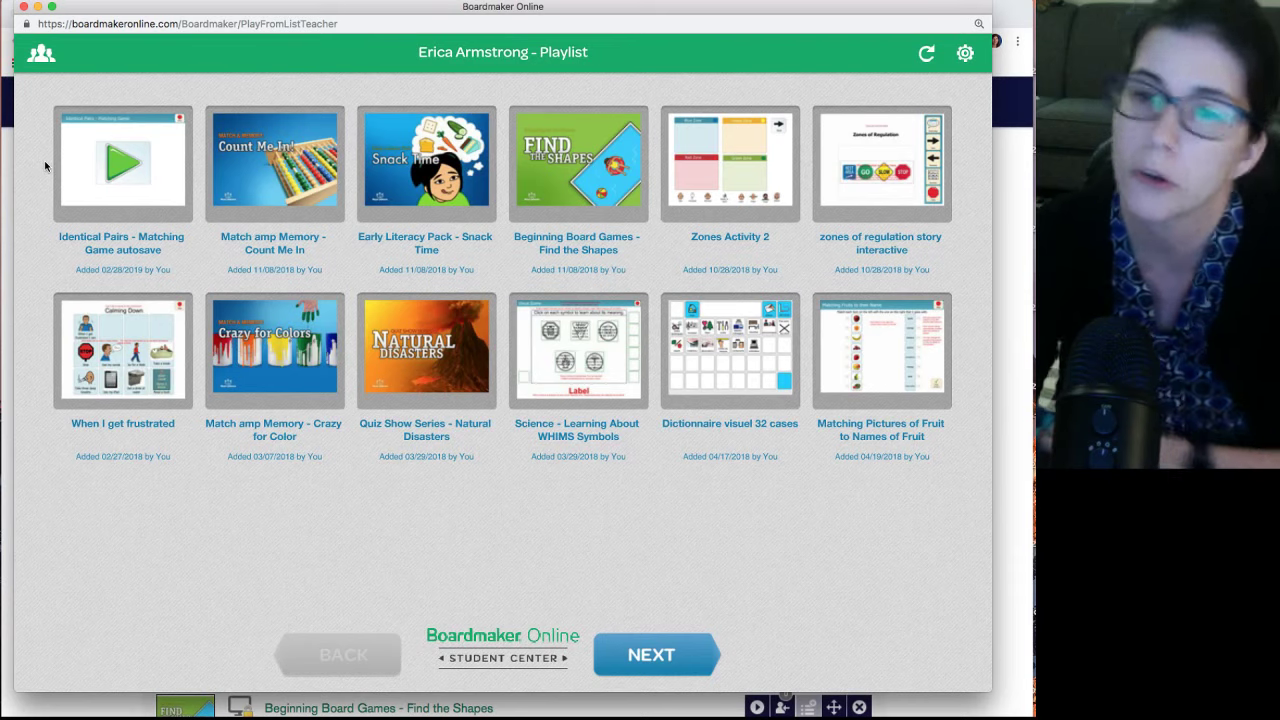
pyautogui.click(24, 8)
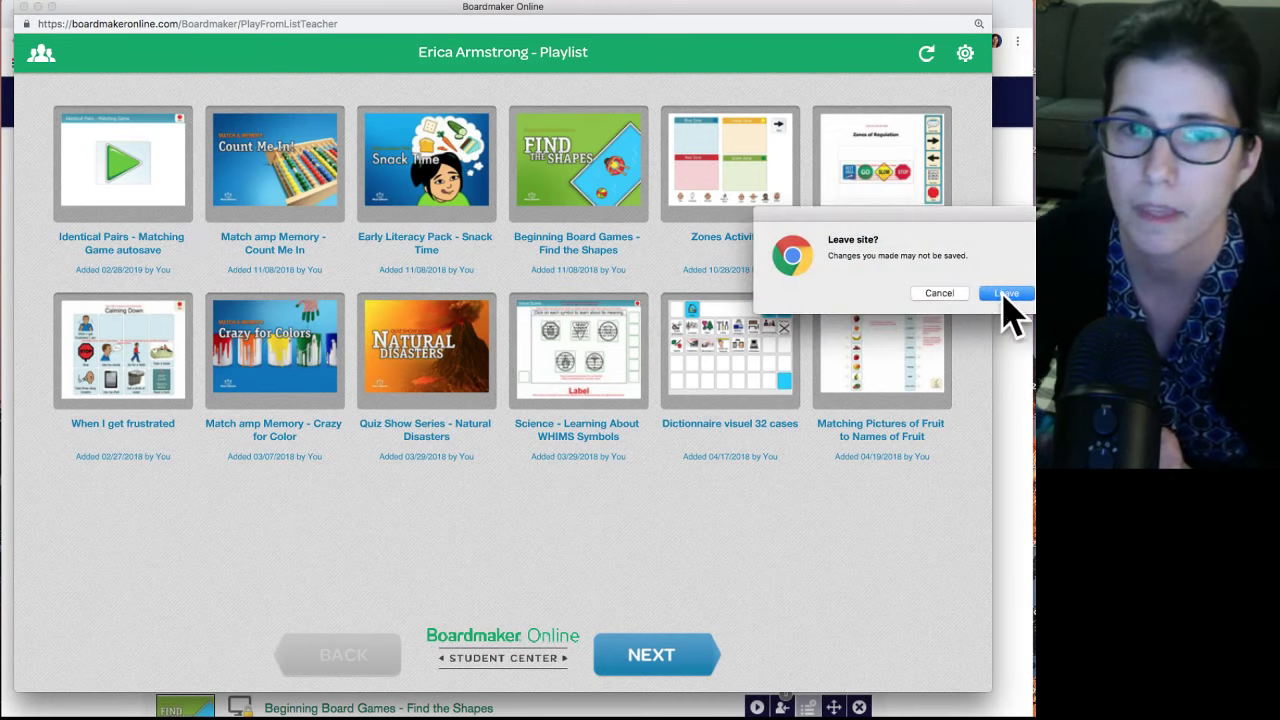
pyautogui.click(1005, 293)
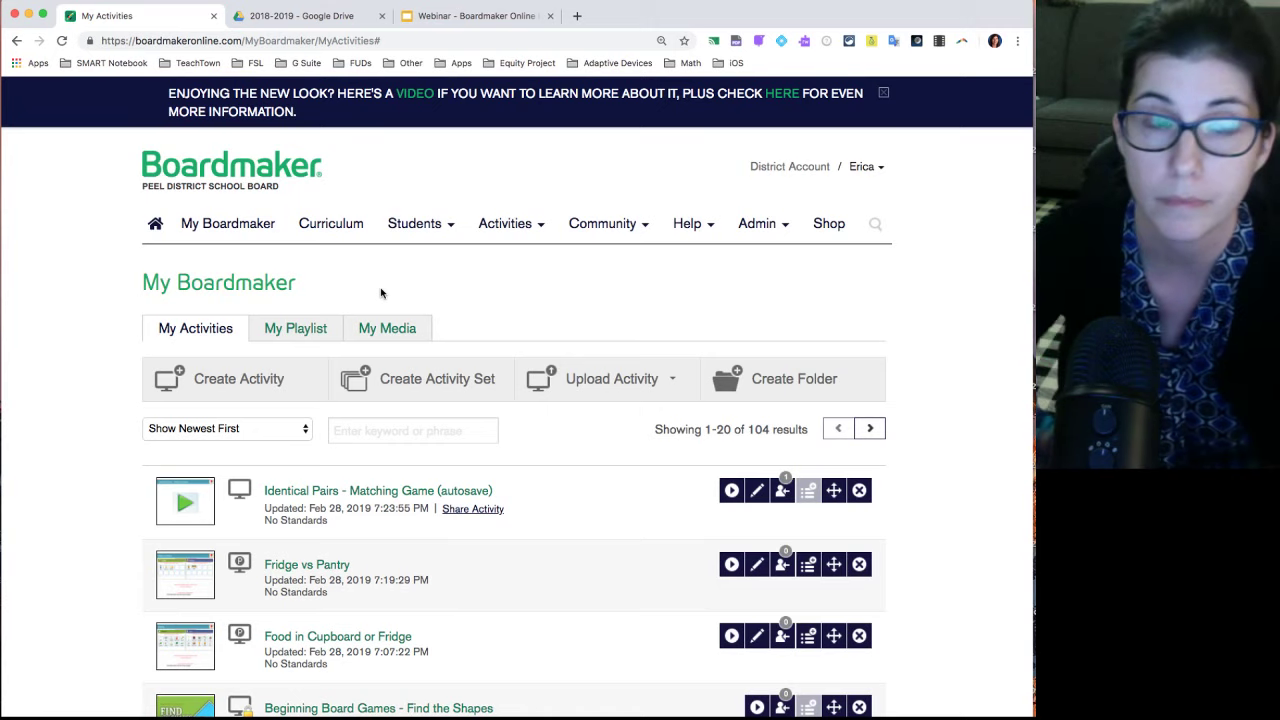
# Step: Open Student Management and look through the My Students list
pyautogui.click(420, 225)
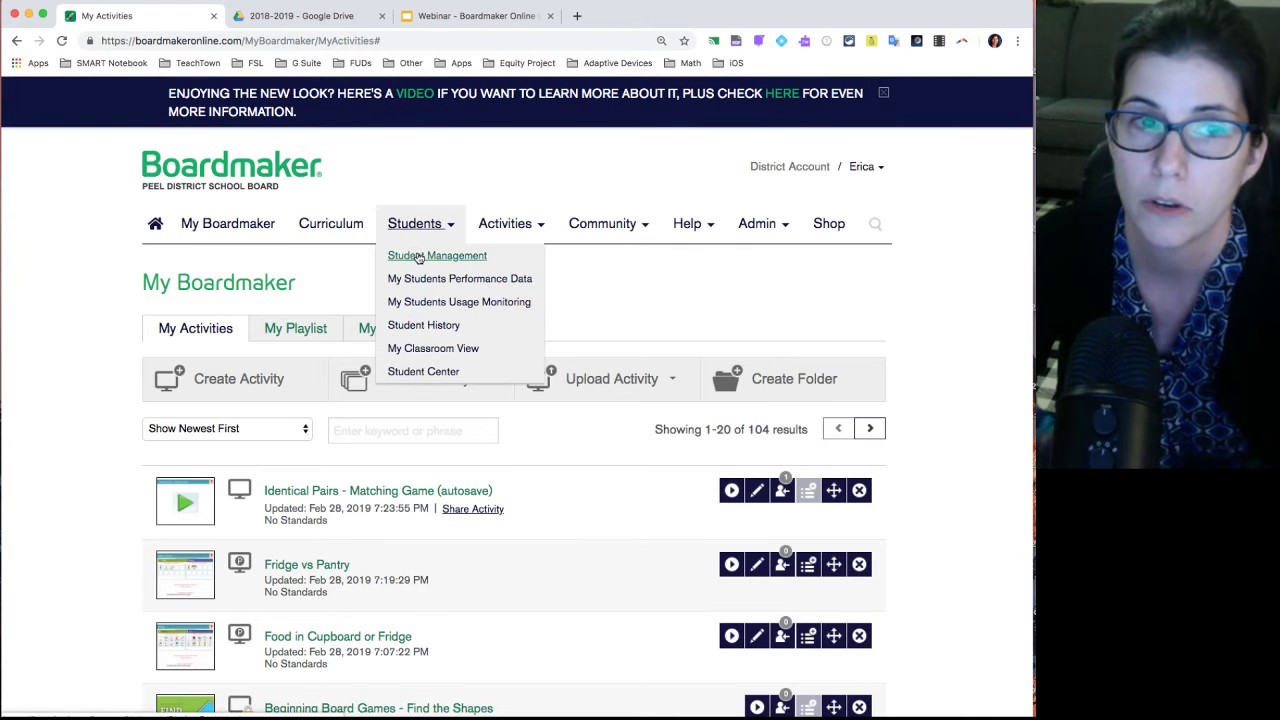
pyautogui.click(419, 257)
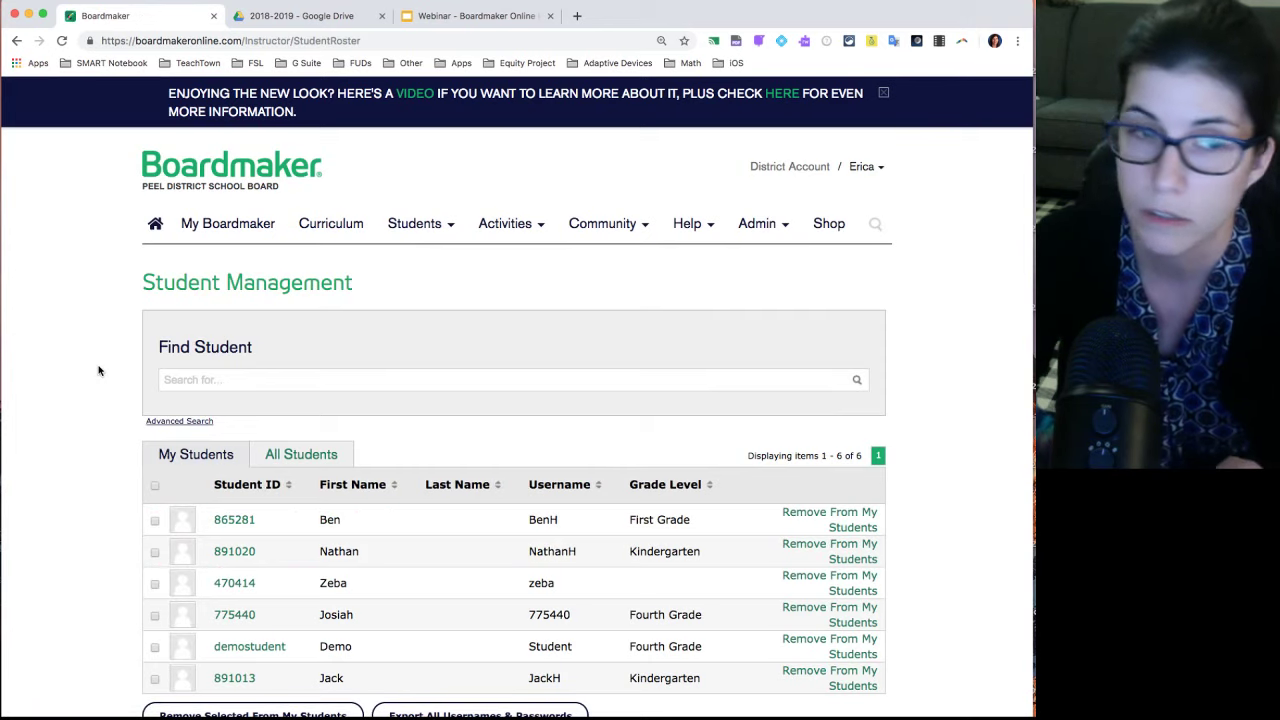
pyautogui.scroll(-3, 98, 371)
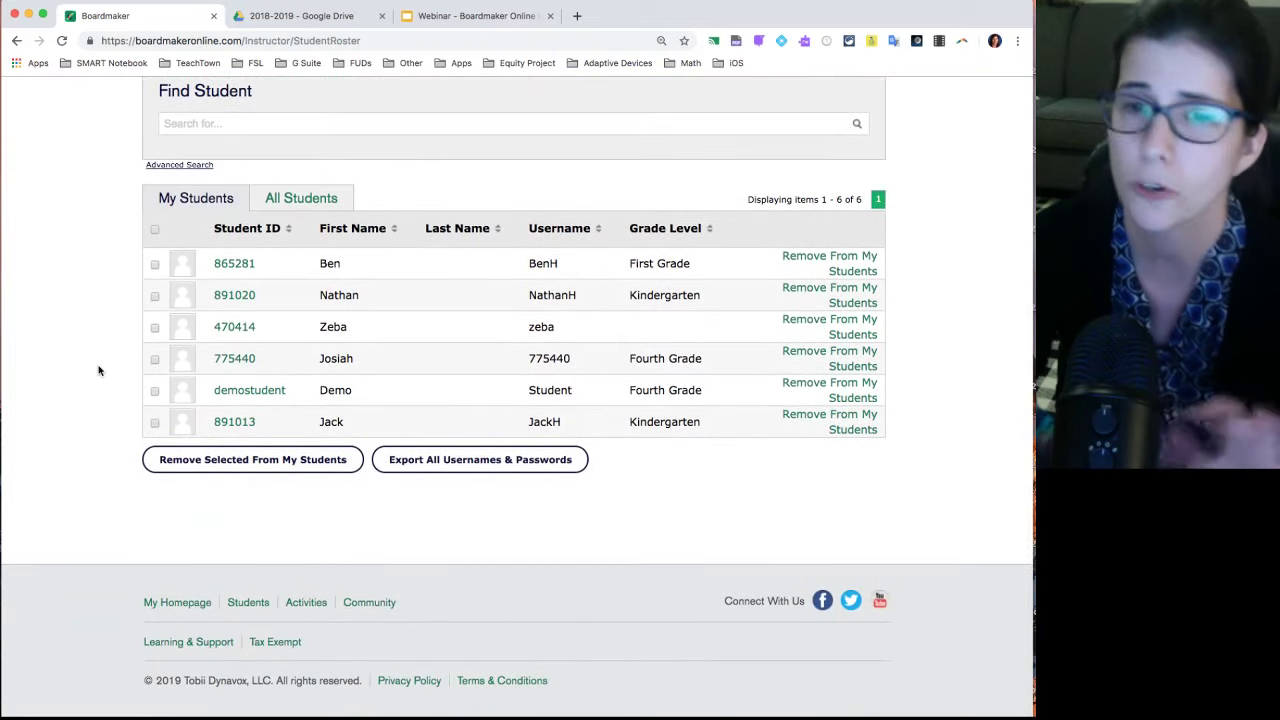
pyautogui.scroll(-1, 98, 371)
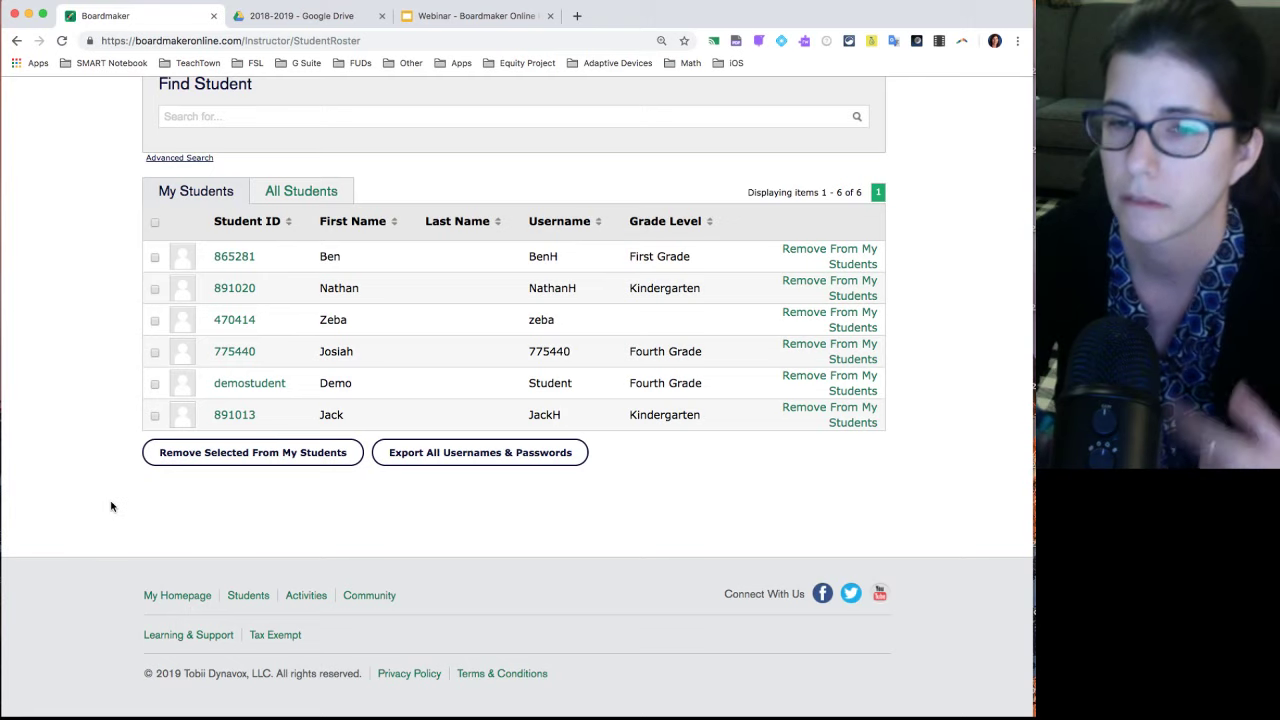
pyautogui.scroll(5, 111, 506)
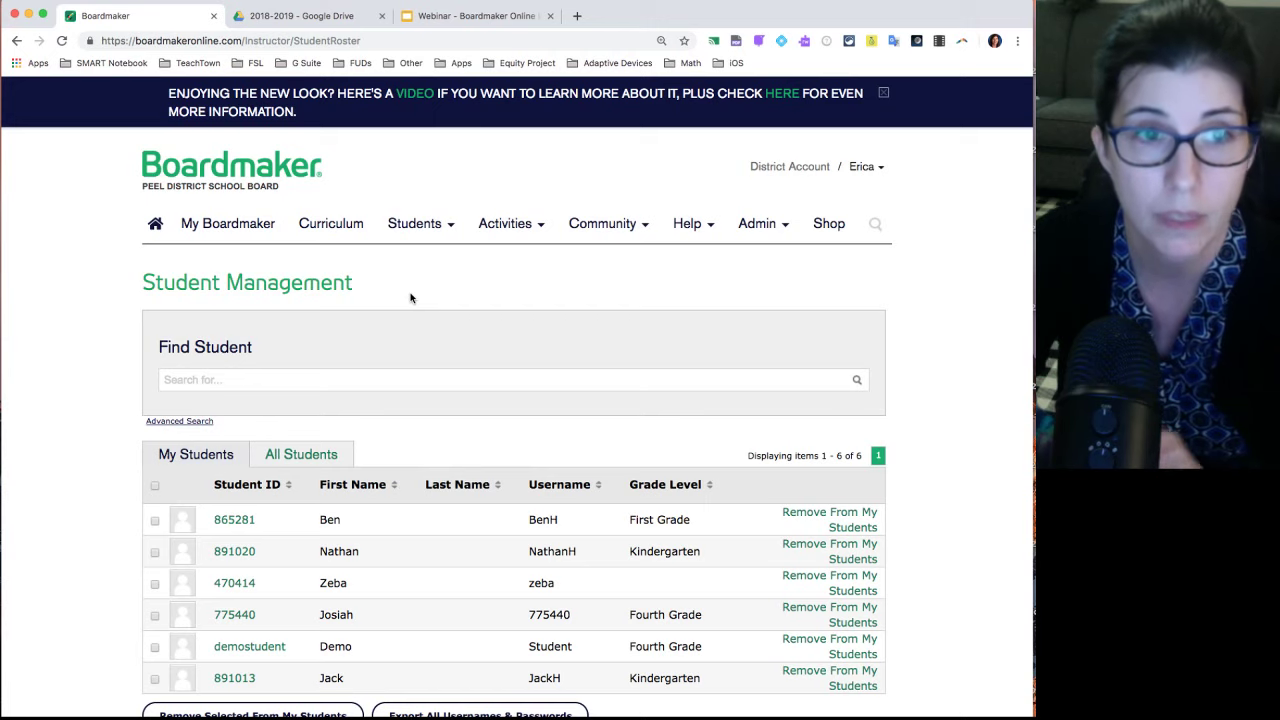
# Step: Open My Classroom View in an enlarged window, view the demo student's assigned activities, and leave the view
pyautogui.click(420, 225)
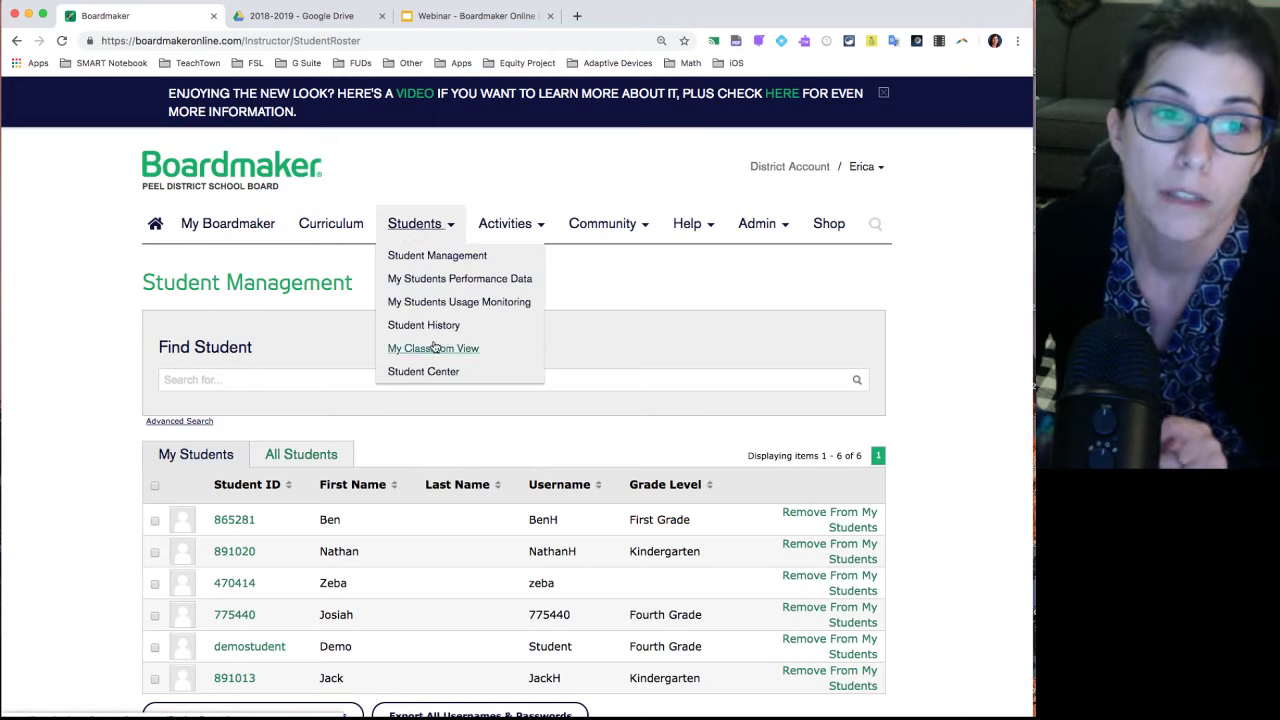
pyautogui.moveTo(424, 232)
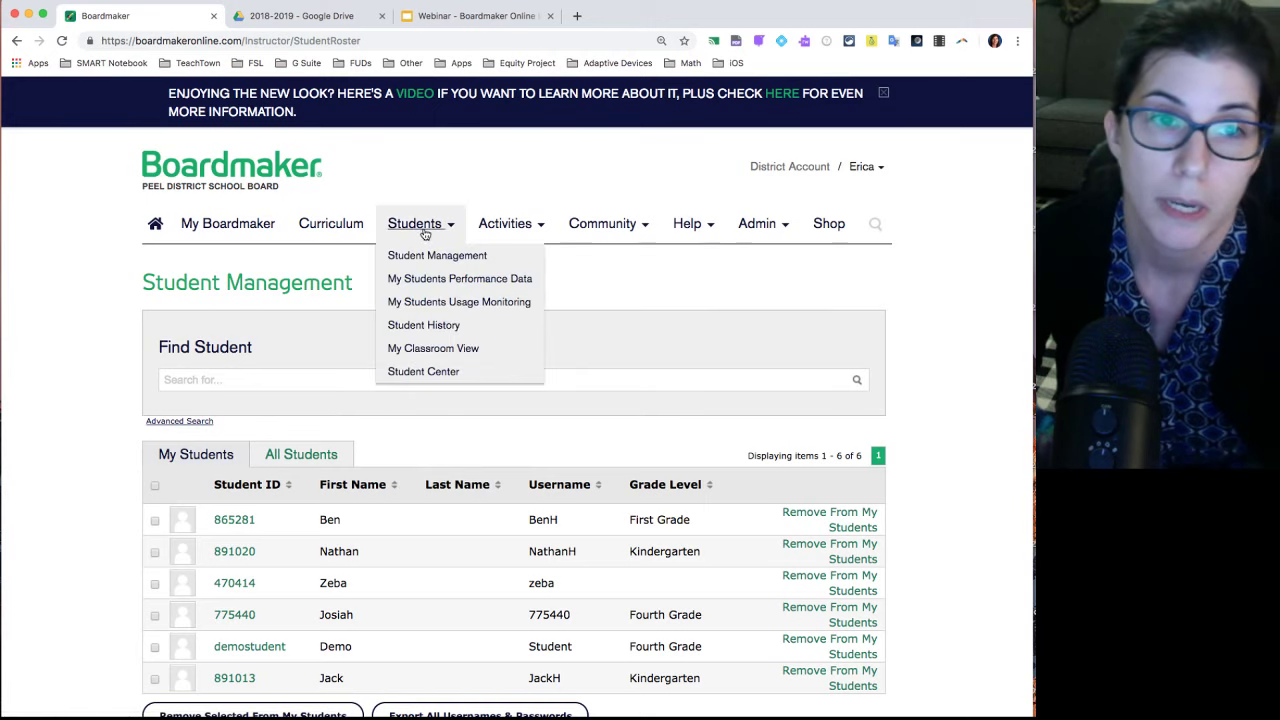
pyautogui.click(432, 347)
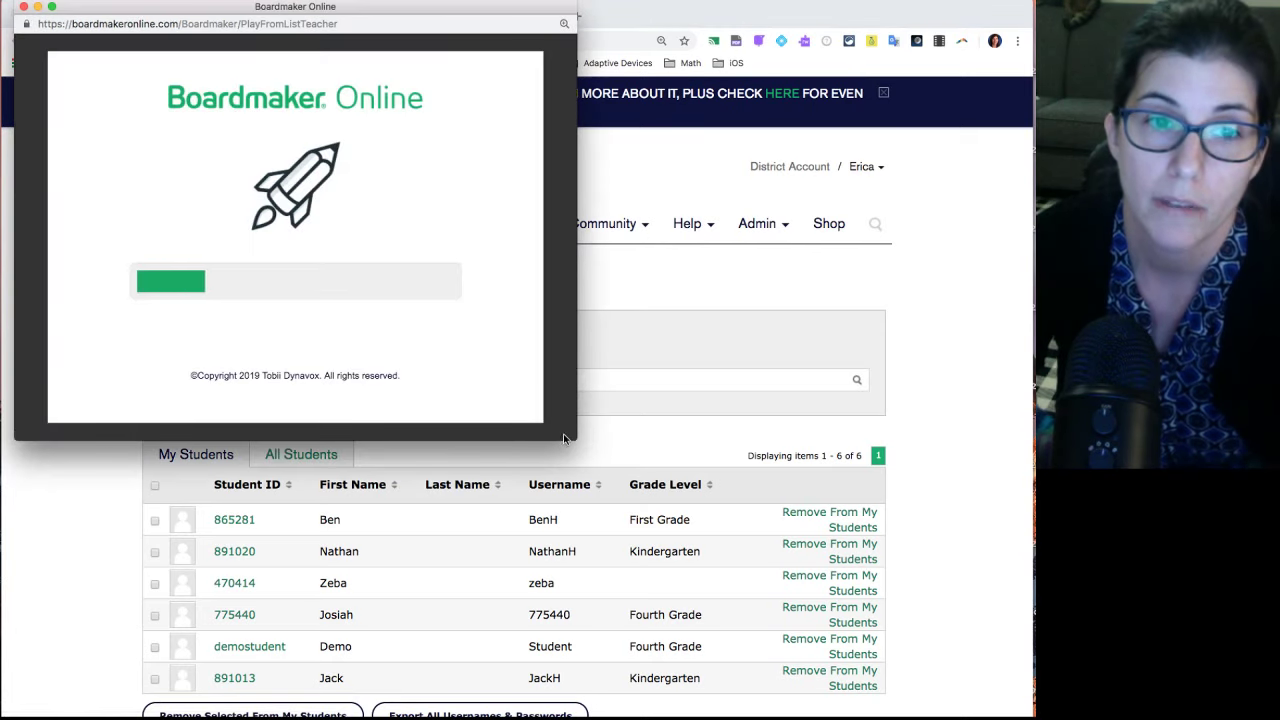
pyautogui.moveTo(578, 440); pyautogui.dragTo(997, 682)
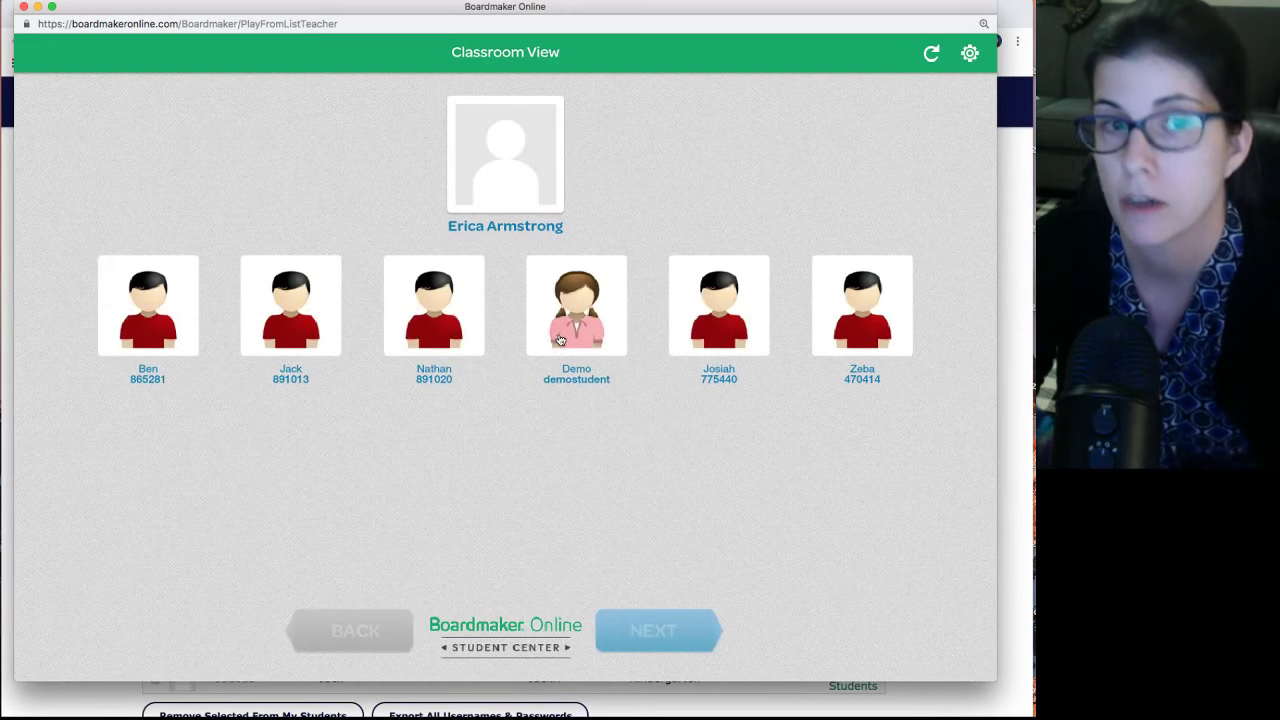
pyautogui.click(578, 385)
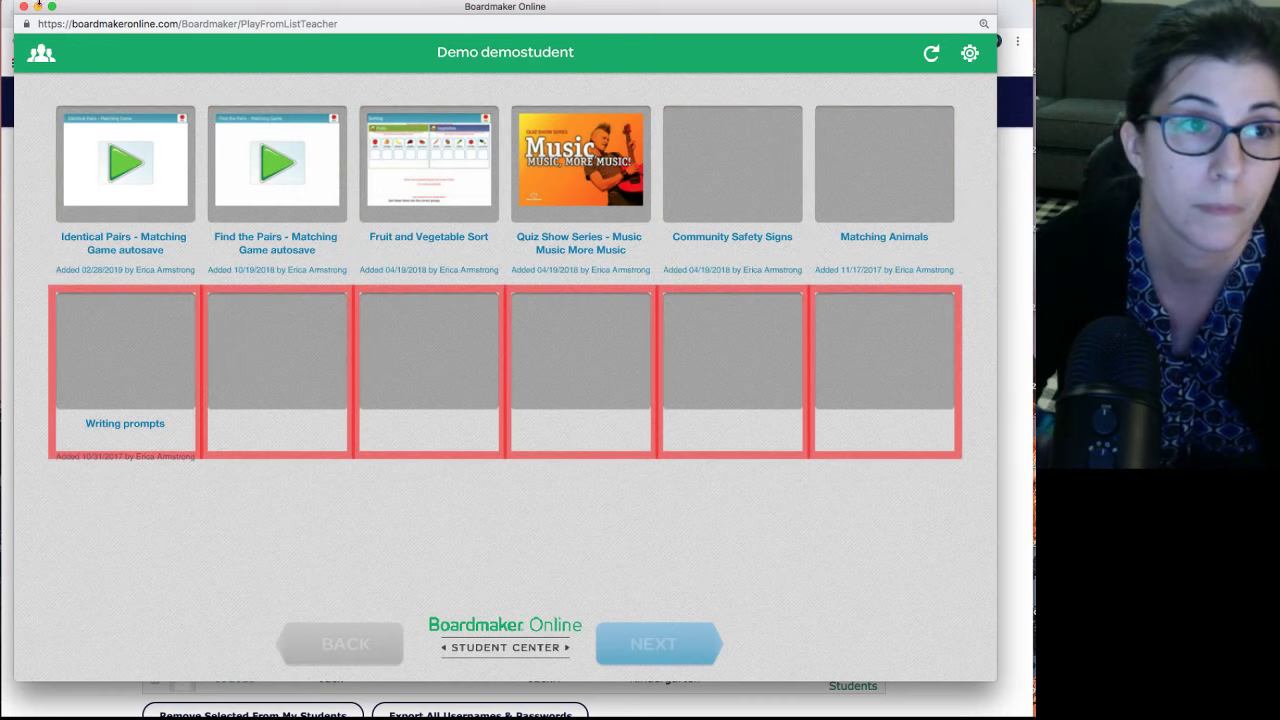
pyautogui.click(24, 7)
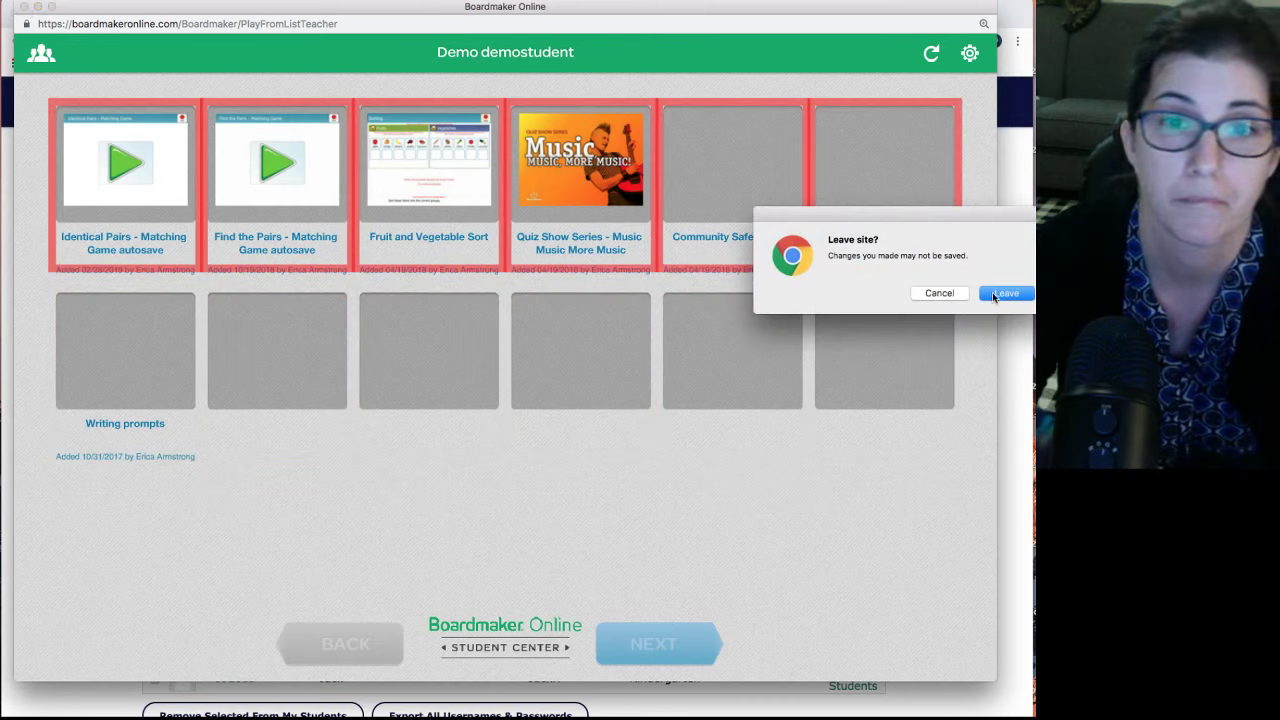
pyautogui.click(1005, 293)
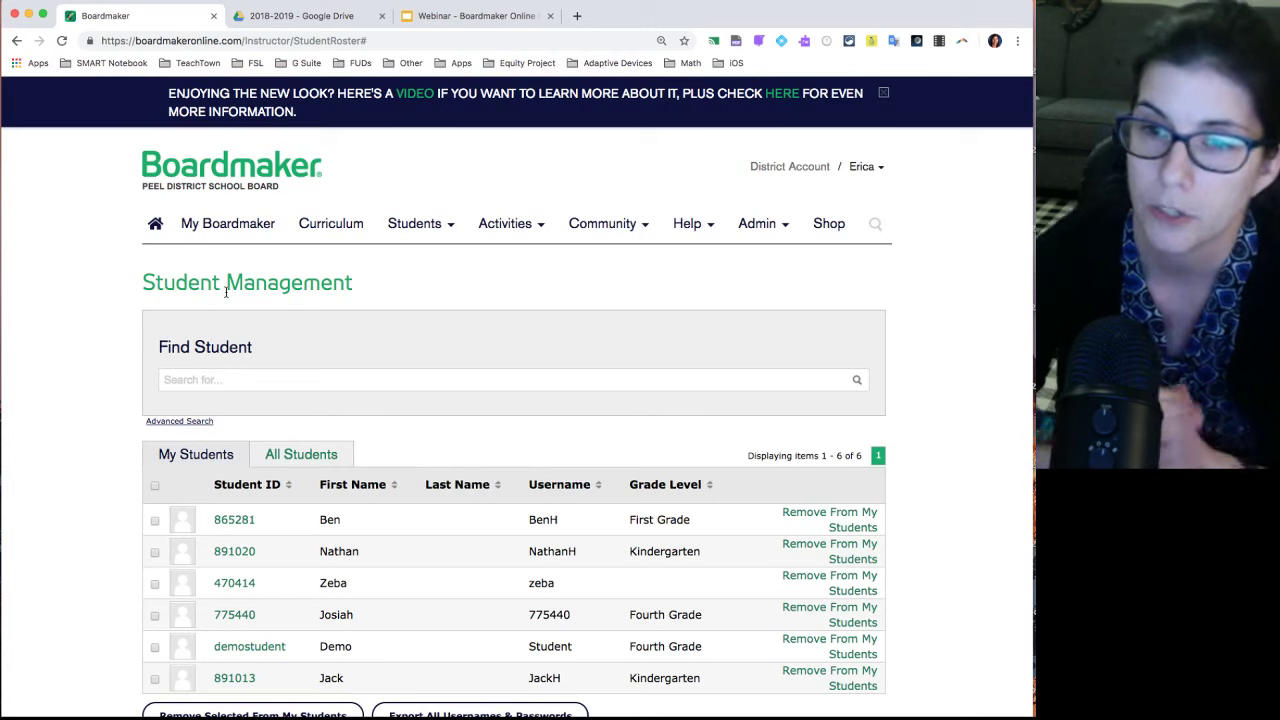
# Step: Go to the homepage and examine the My Dashboard profile details and the Get Started options
pyautogui.click(155, 224)
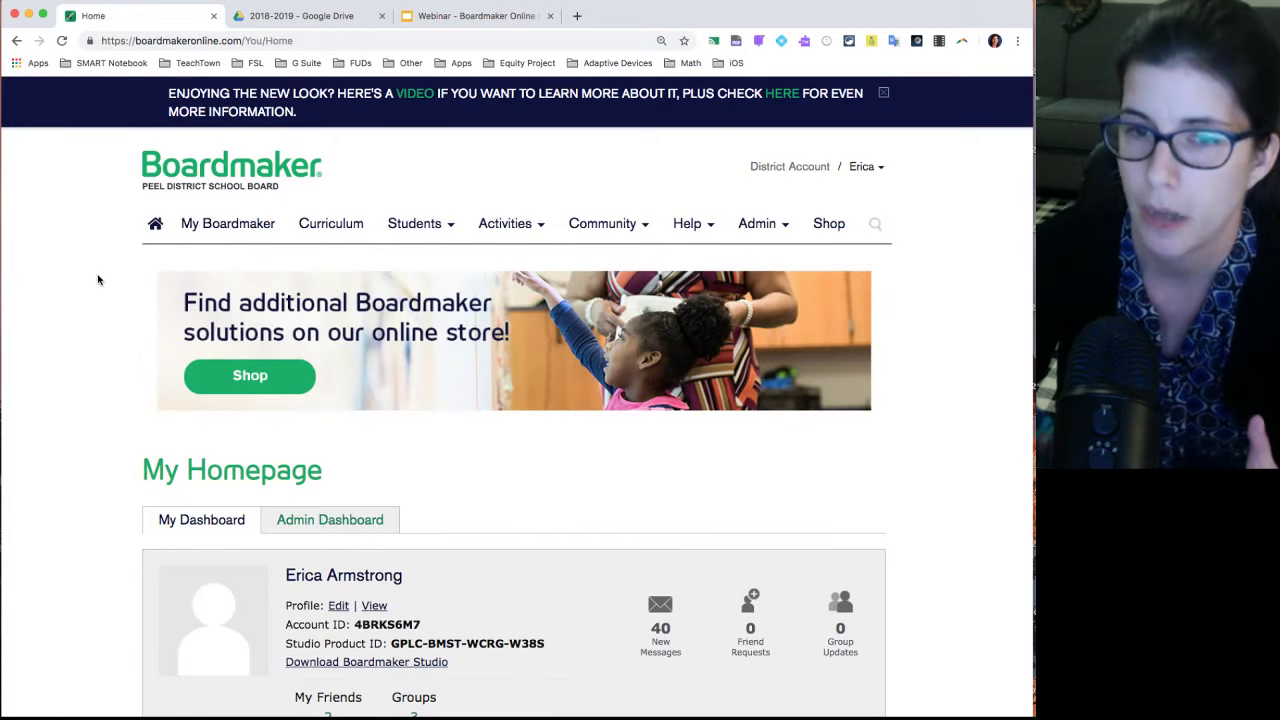
pyautogui.scroll(-2, 98, 280)
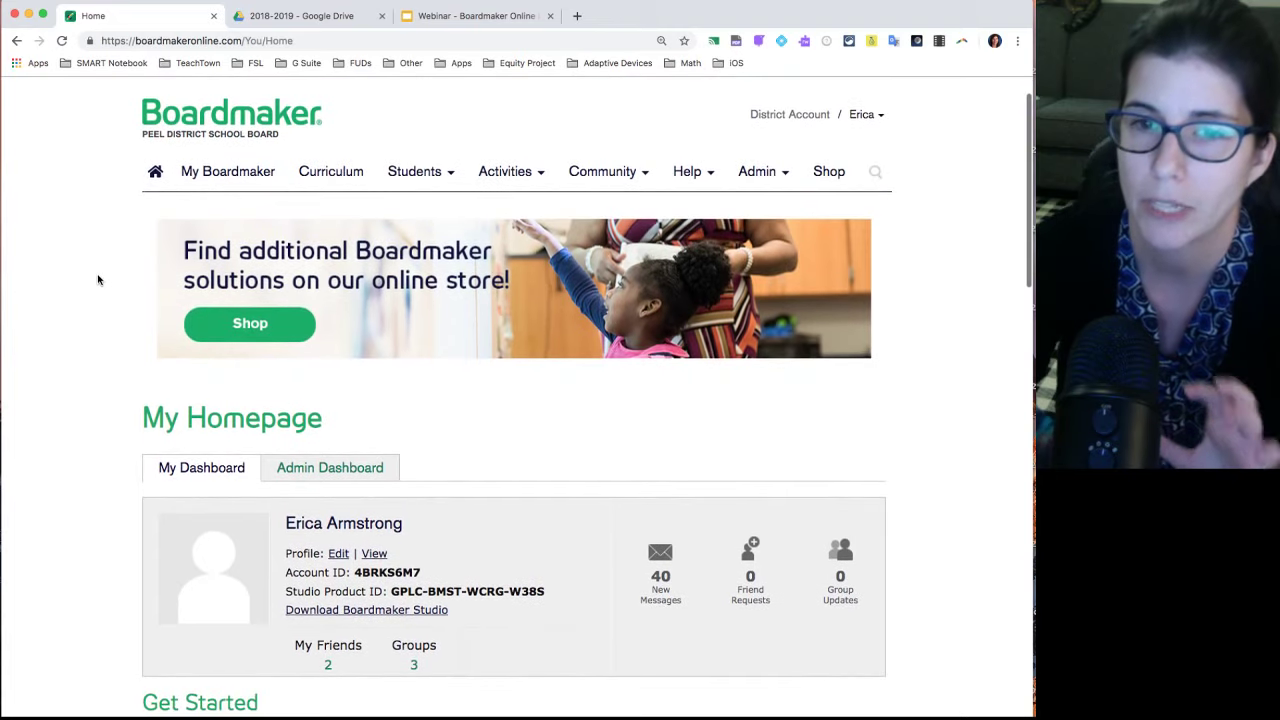
pyautogui.scroll(1, 98, 280)
pyautogui.scroll(1, 98, 280)
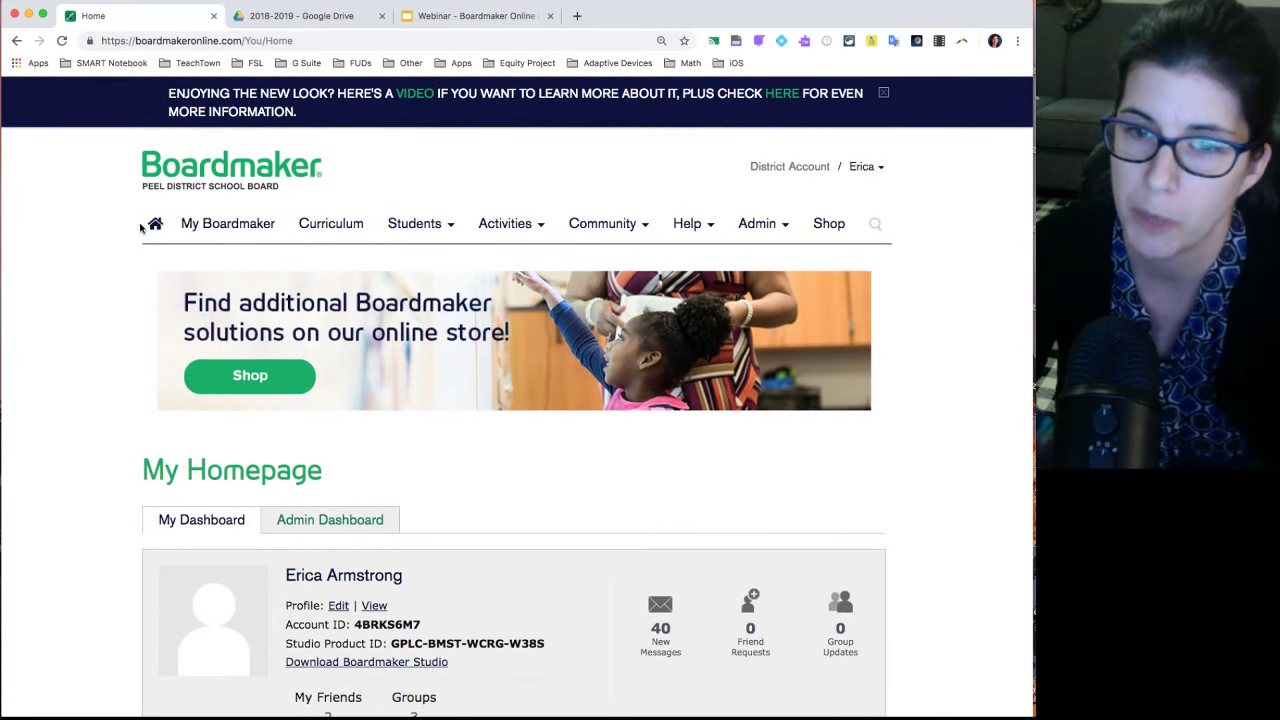
pyautogui.scroll(-5, 141, 228)
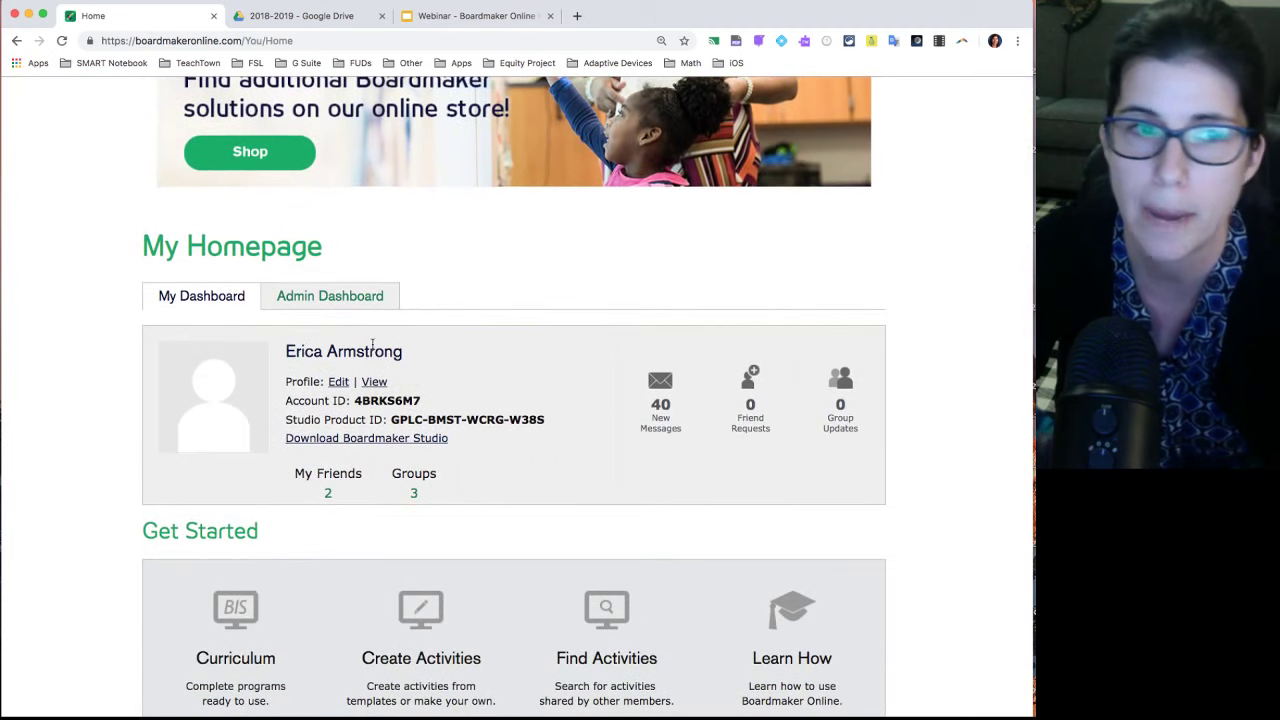
pyautogui.scroll(-2, 371, 343)
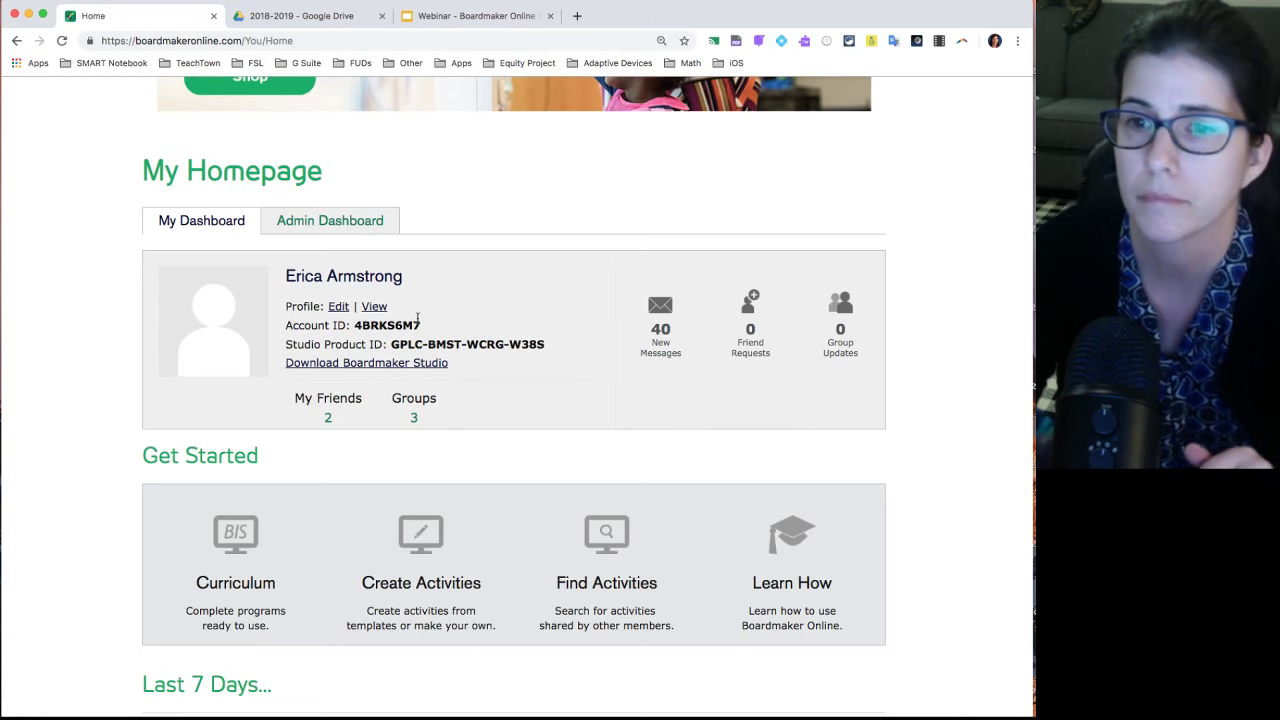
pyautogui.scroll(2, 417, 318)
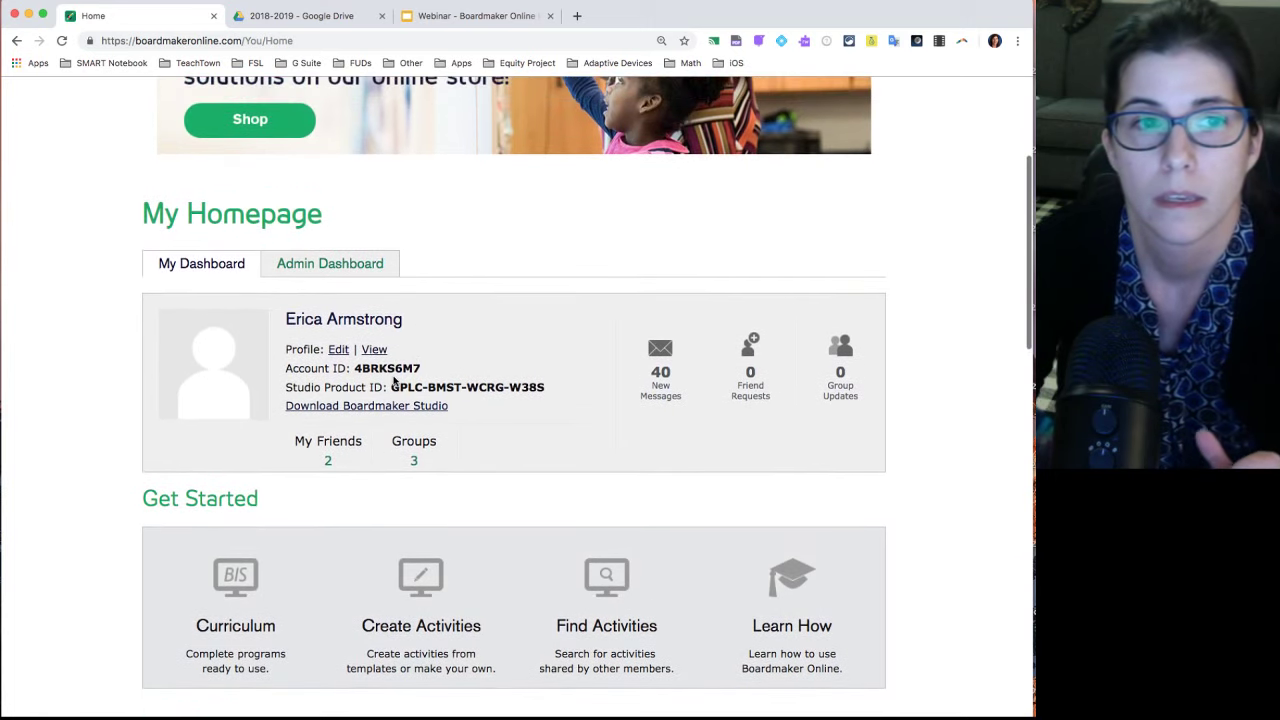
pyautogui.scroll(4, 390, 380)
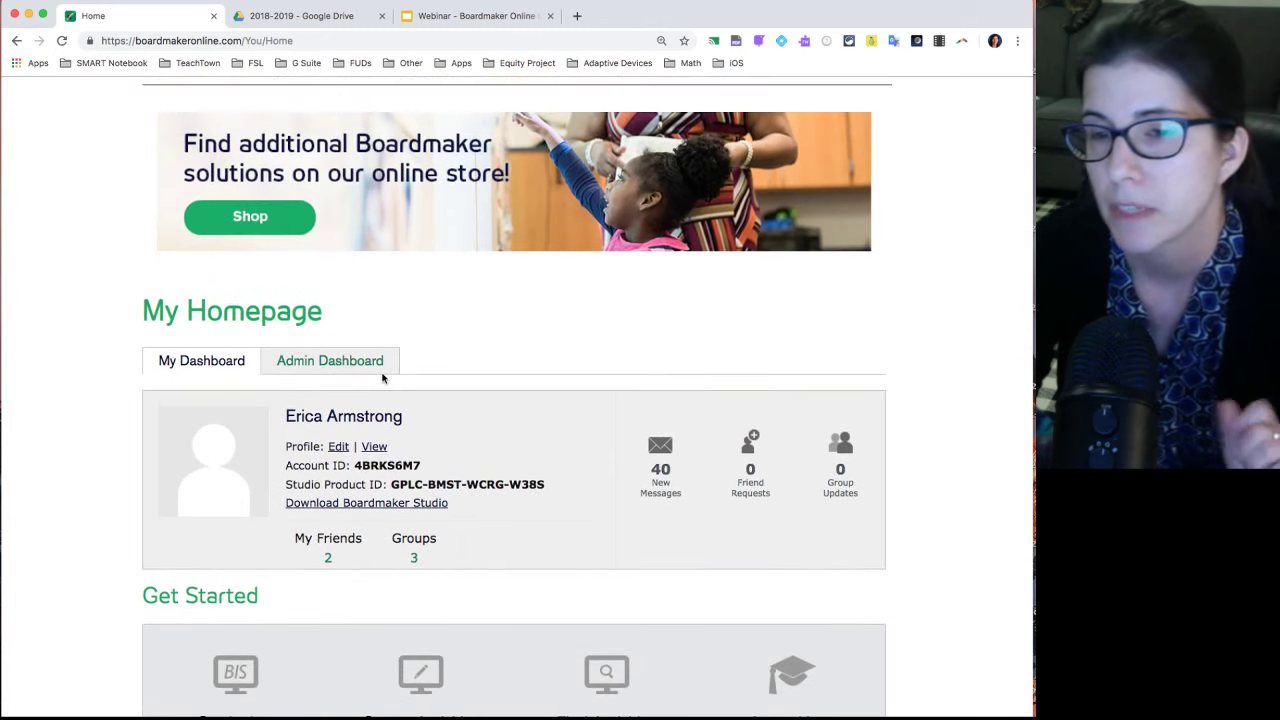
pyautogui.scroll(5, 383, 371)
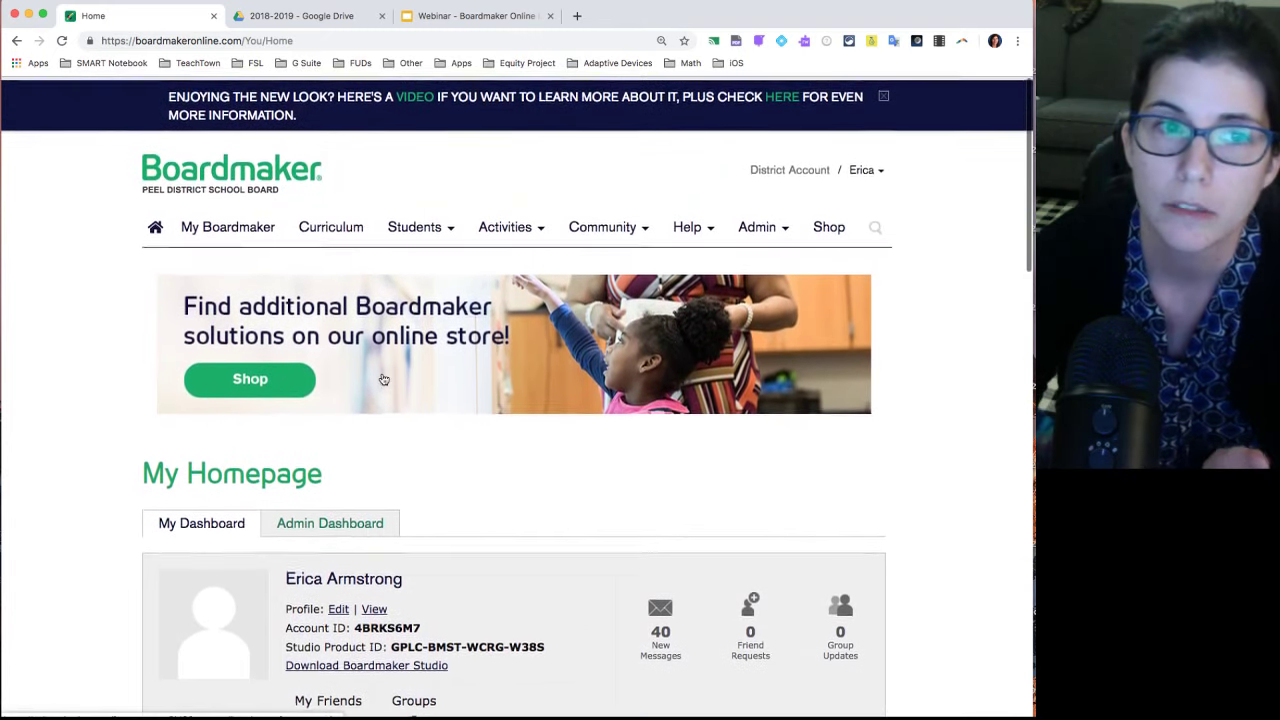
# Step: Return from the homepage to Student Management and review the student roster and its export option
pyautogui.moveTo(412, 222)
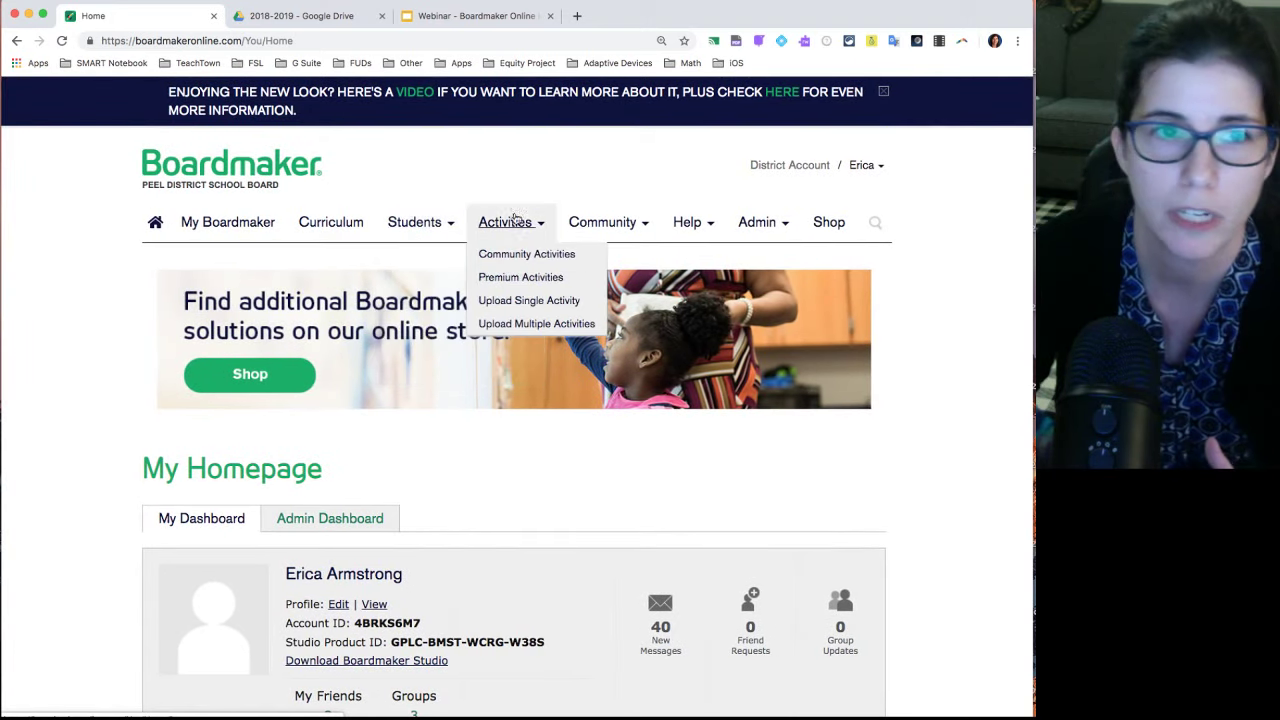
pyautogui.click(434, 265)
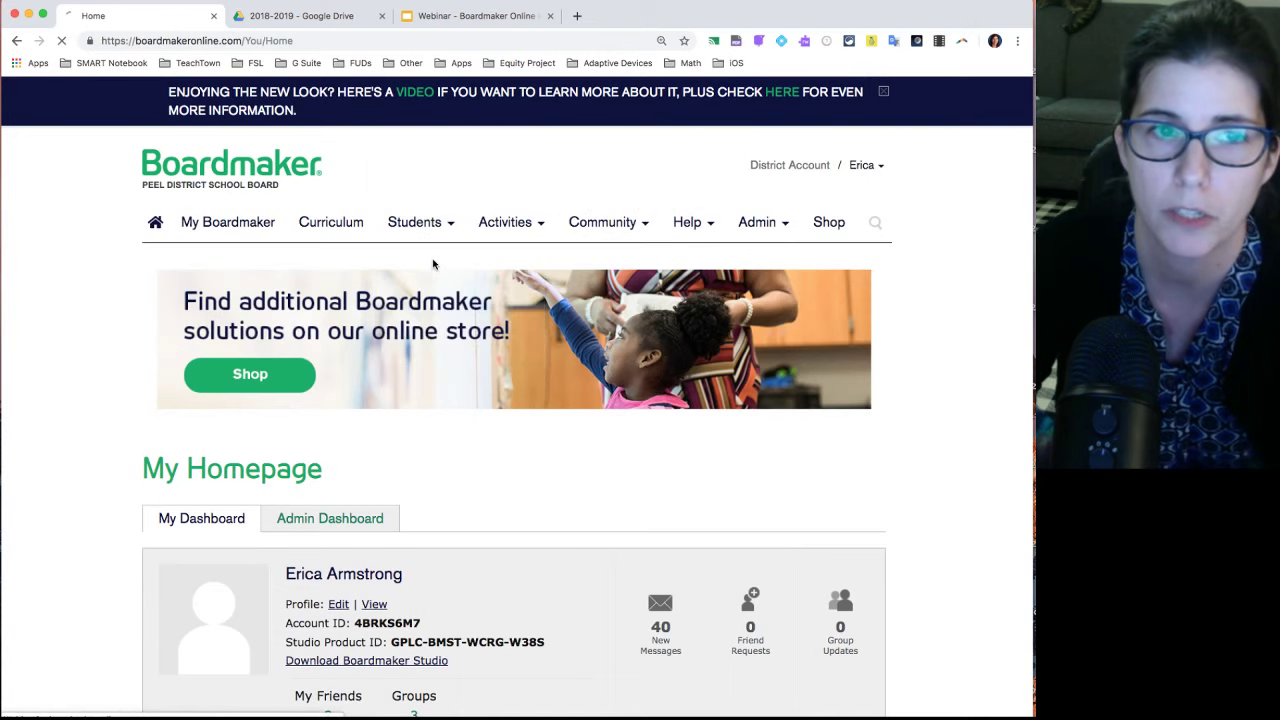
pyautogui.scroll(-1, 433, 264)
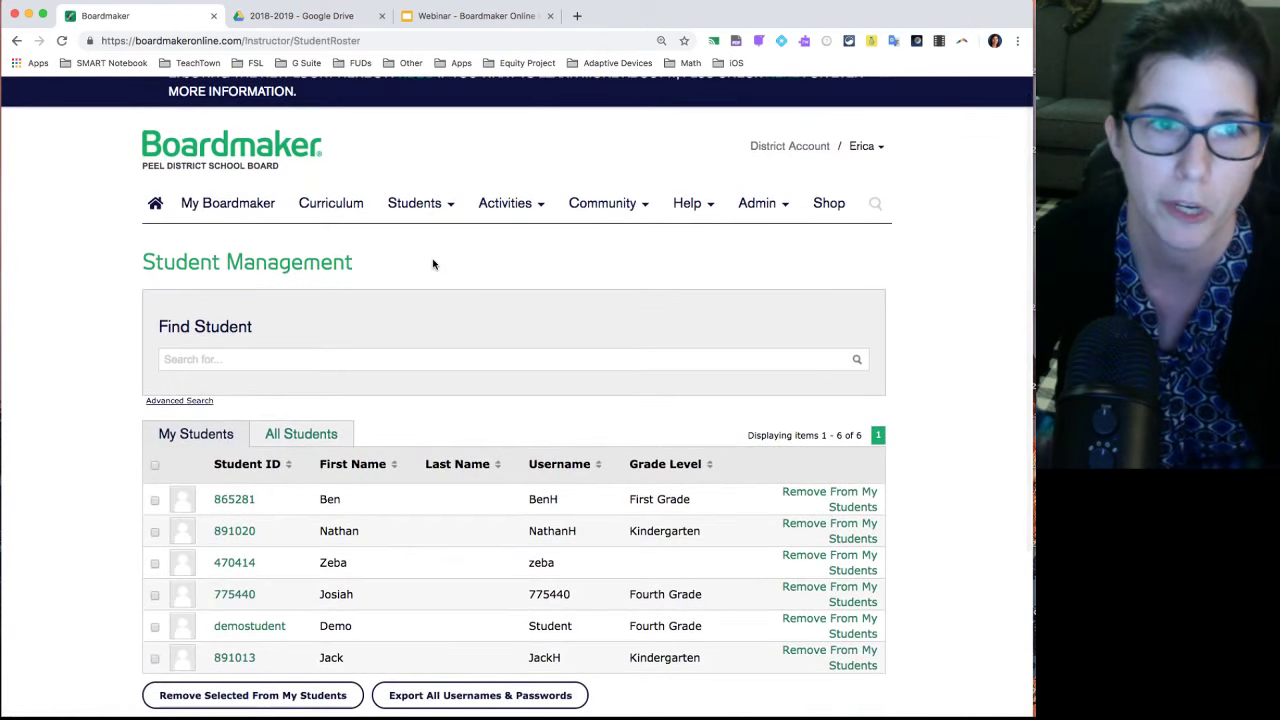
pyautogui.click(414, 203)
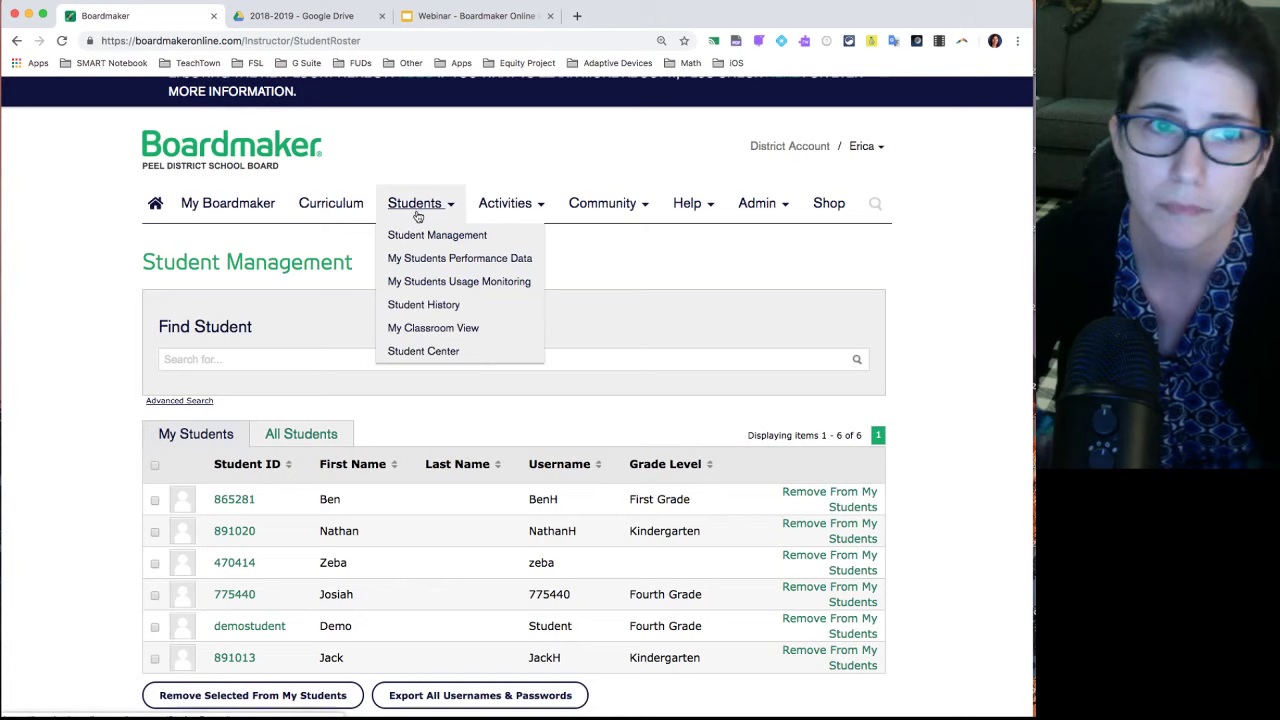
pyautogui.scroll(-1, 420, 244)
pyautogui.scroll(-5, 420, 244)
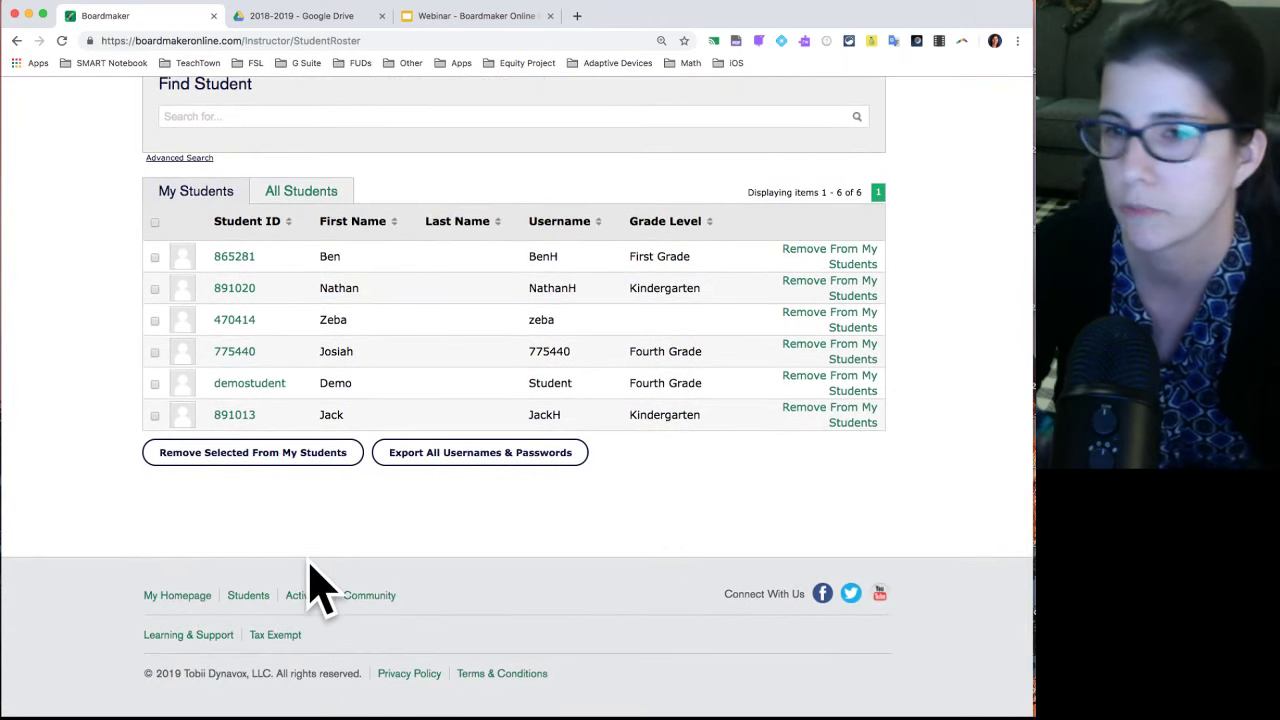
pyautogui.scroll(5, 306, 566)
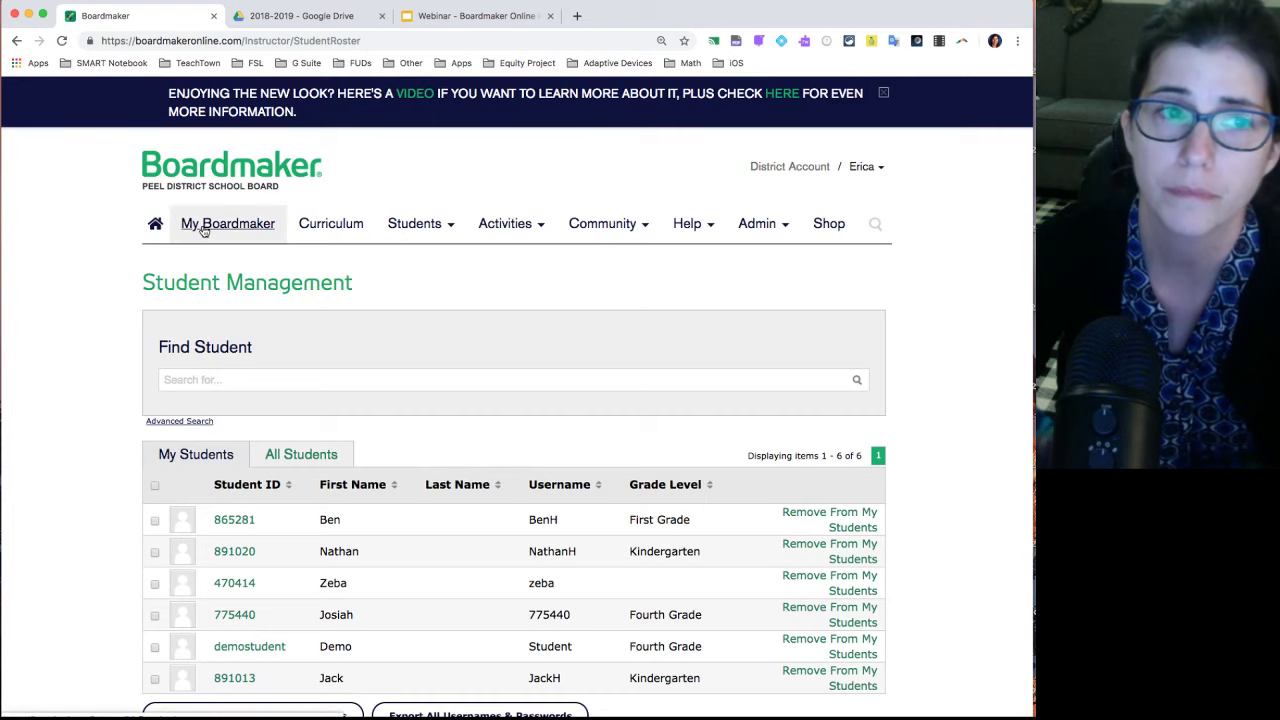
# Step: Create a new blank activity from My Boardmaker and enlarge its editor window
pyautogui.click(154, 226)
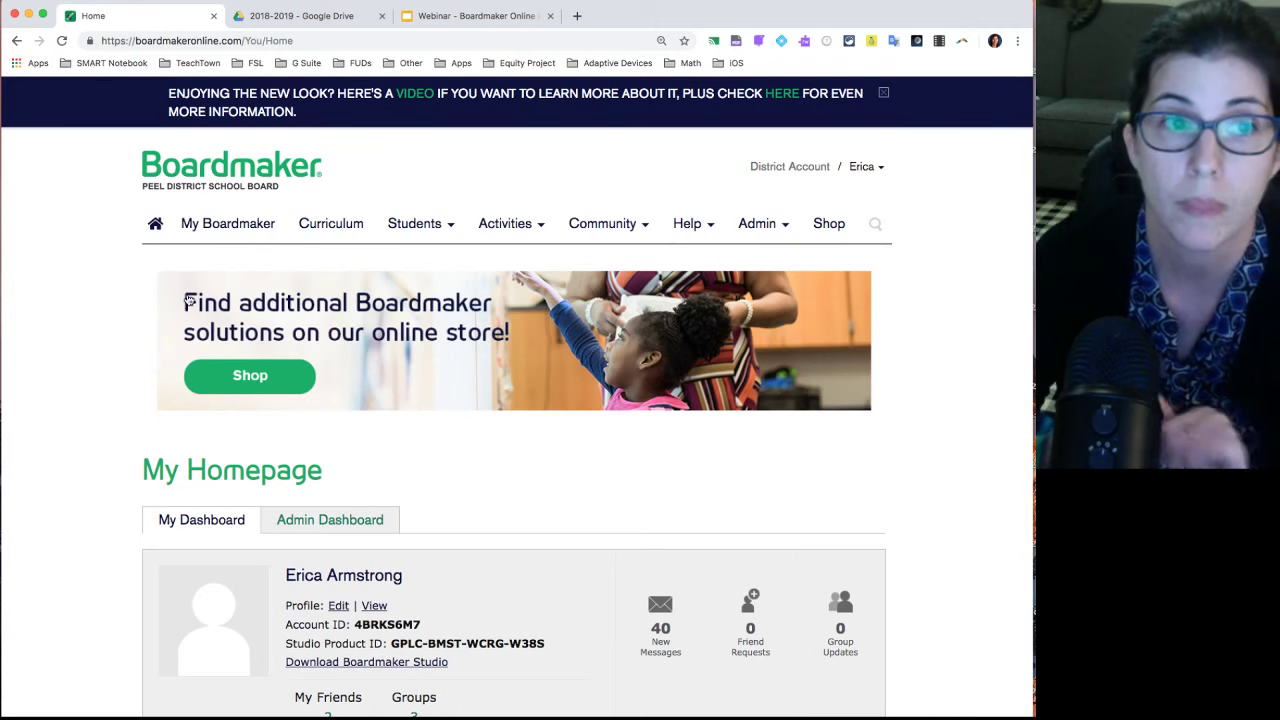
pyautogui.click(226, 234)
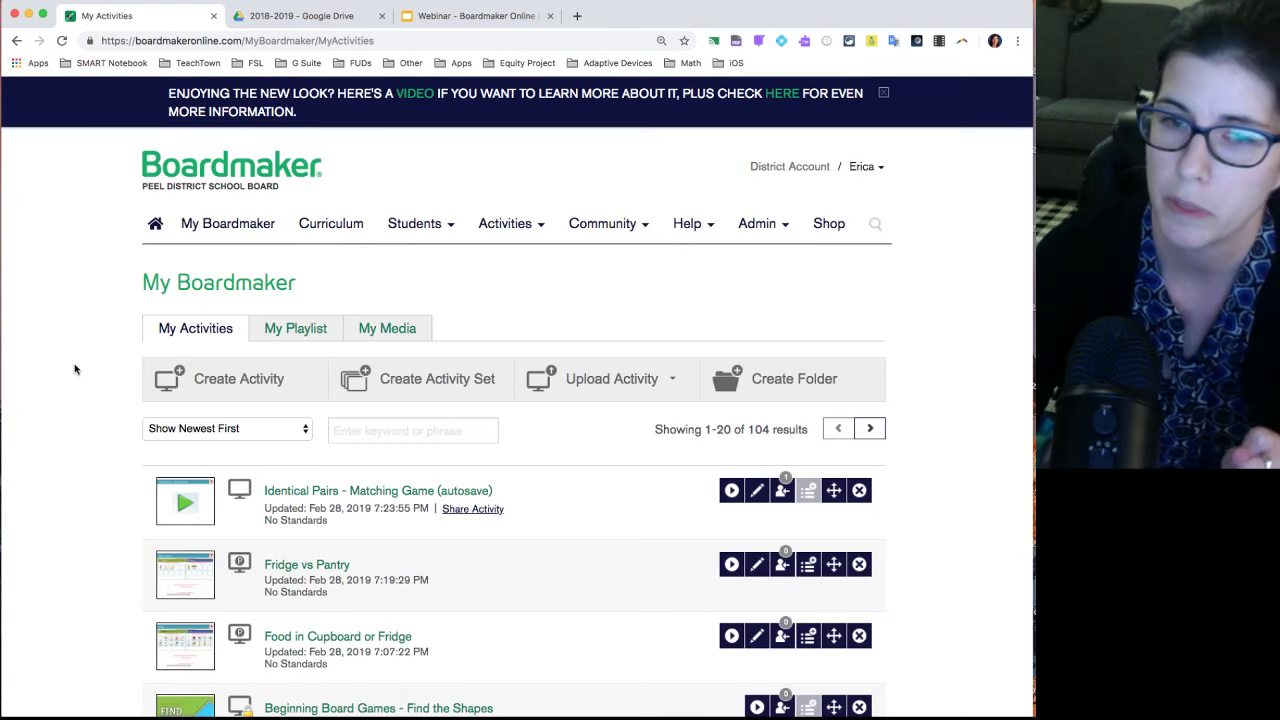
pyautogui.scroll(-1, 74, 369)
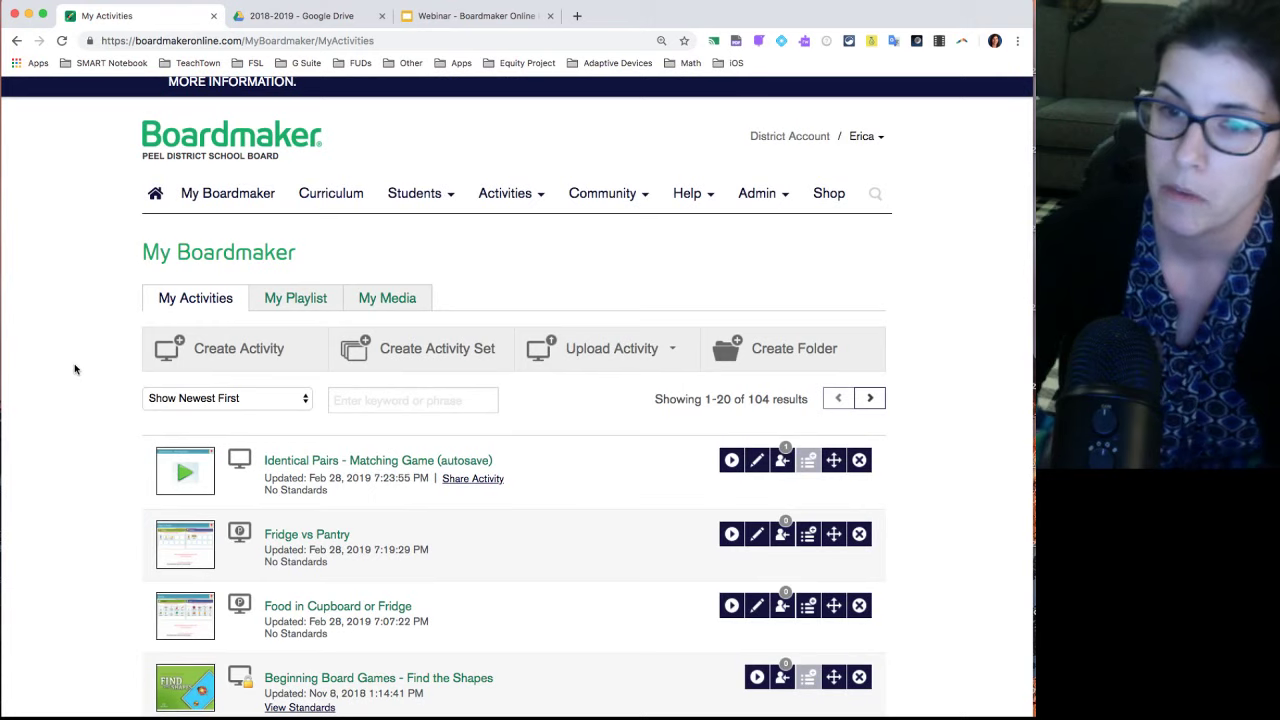
pyautogui.click(216, 354)
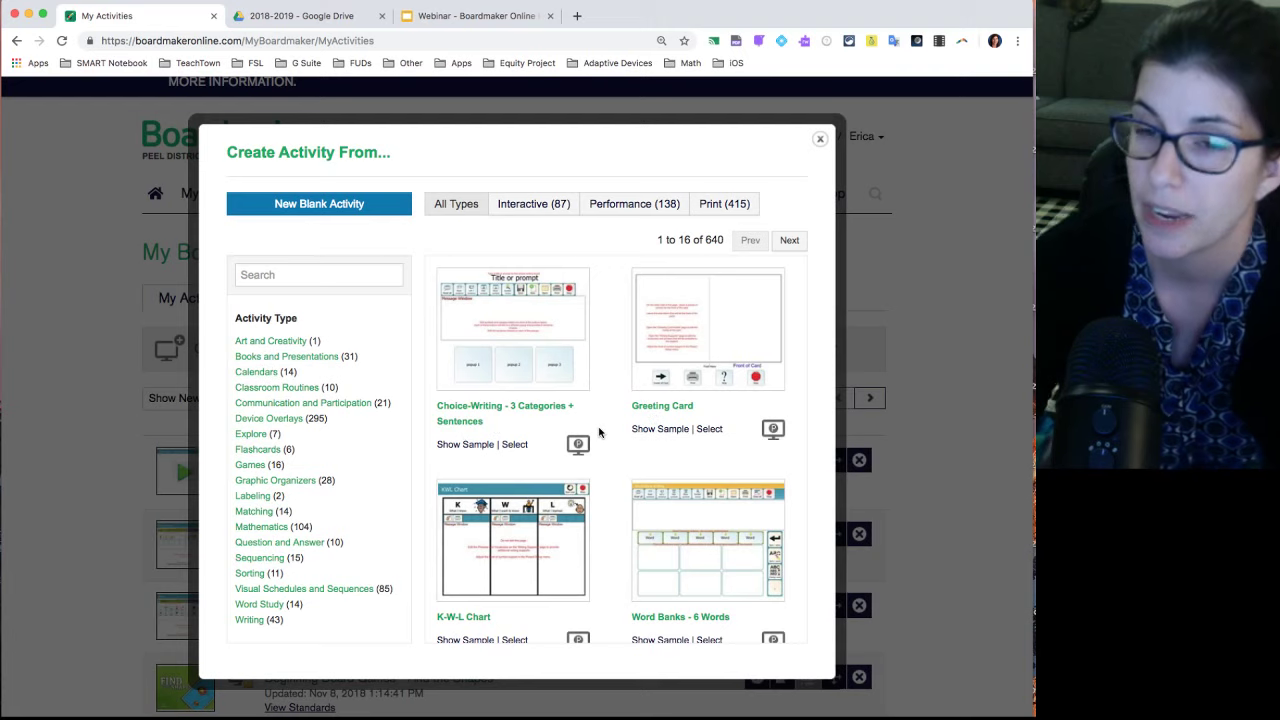
pyautogui.click(318, 204)
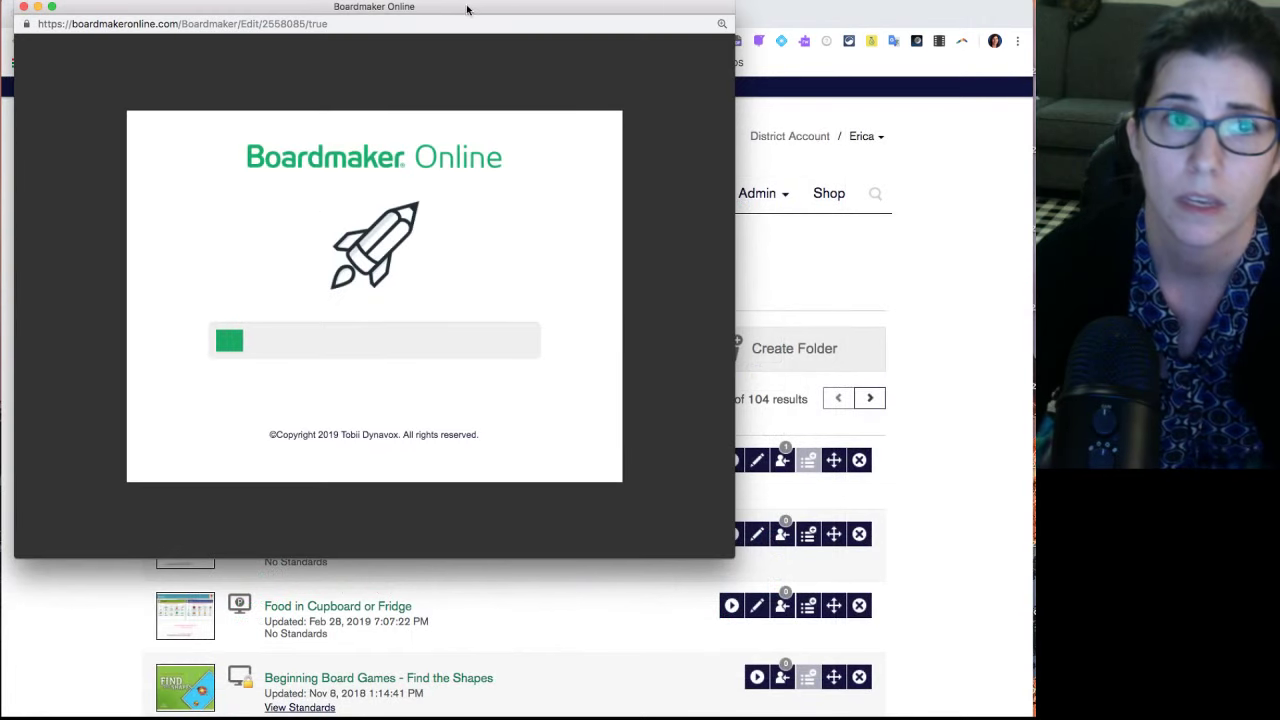
pyautogui.moveTo(466, 9); pyautogui.dragTo(461, 19)
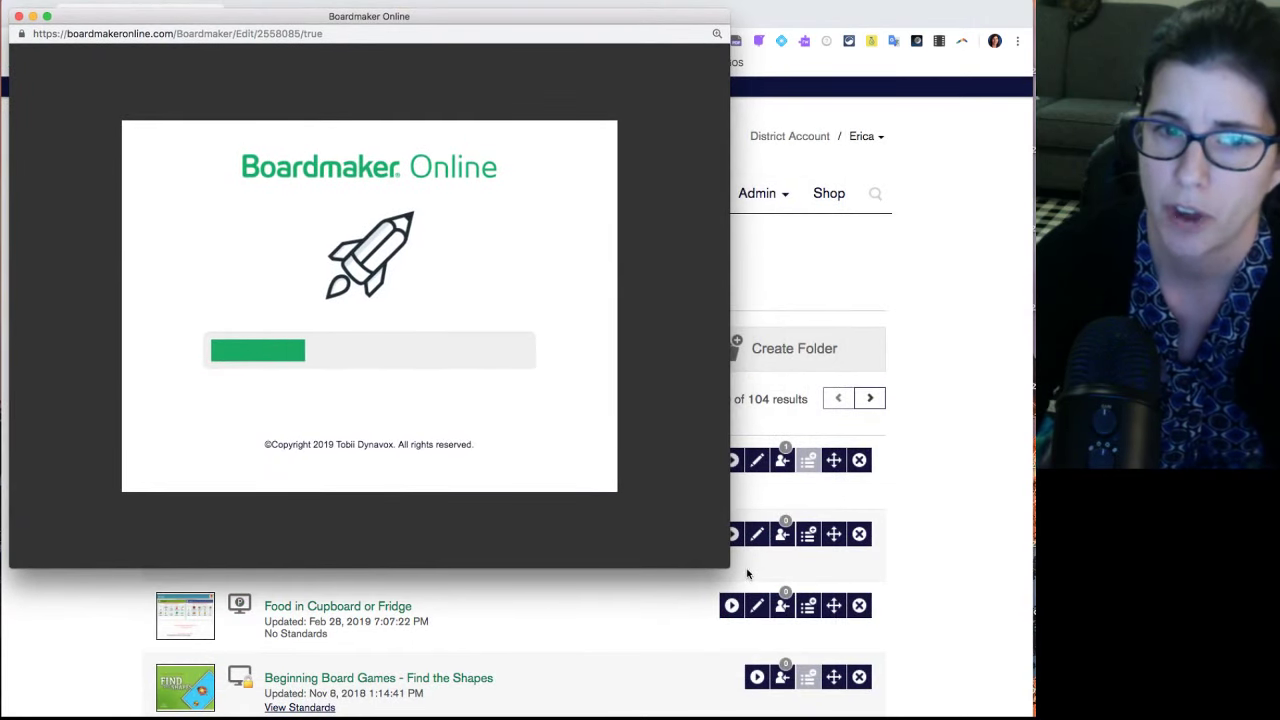
pyautogui.moveTo(726, 567); pyautogui.dragTo(1016, 711)
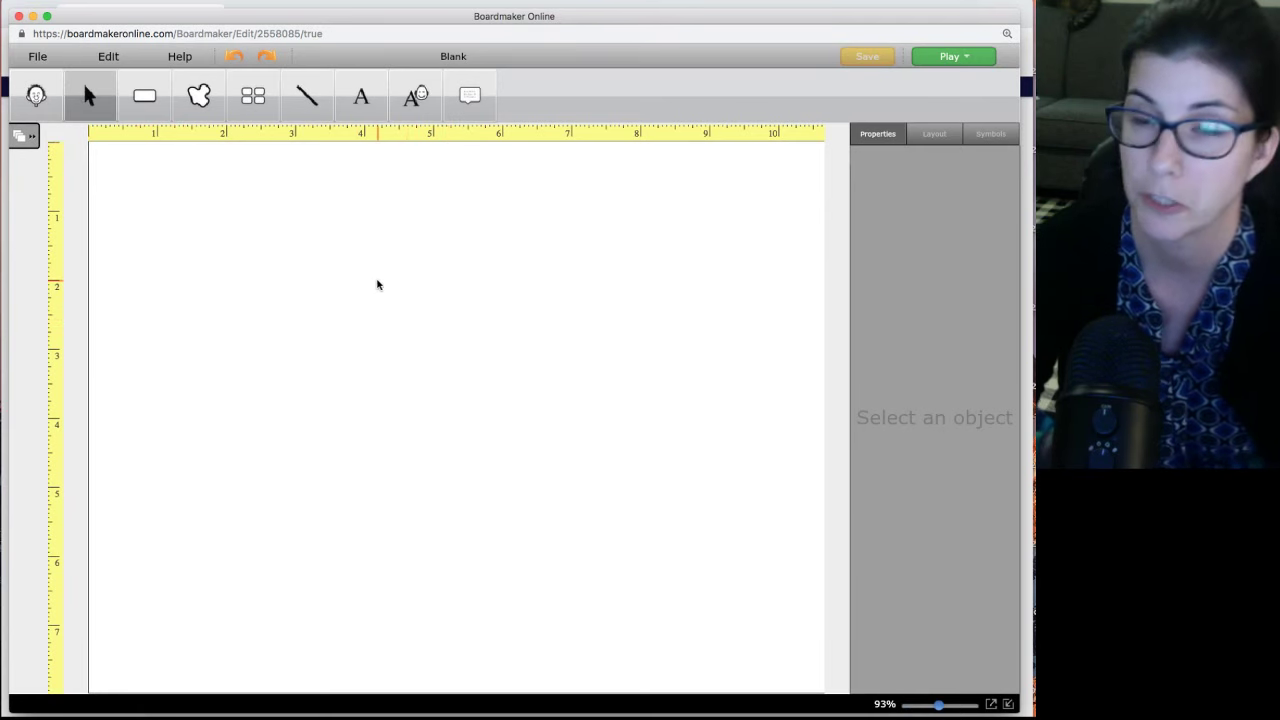
# Step: Set up the page as Letter Paper (8.5x11 in) in portrait orientation
pyautogui.click(37, 57)
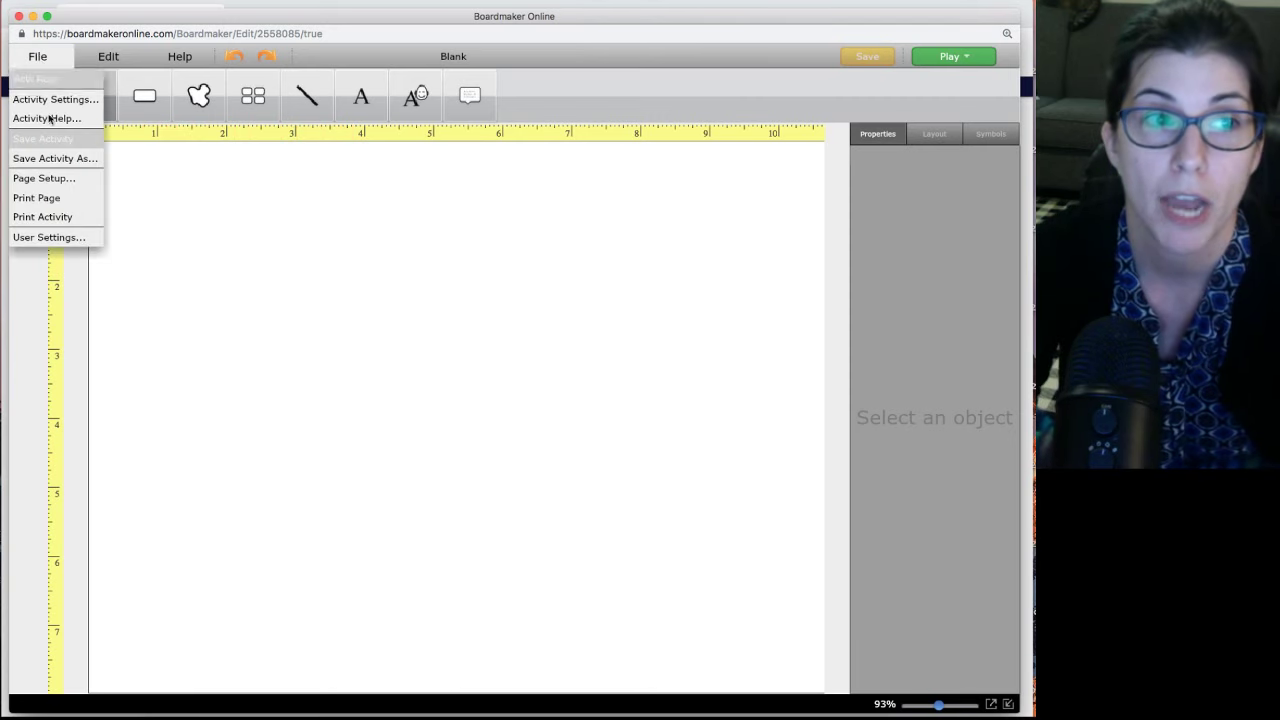
pyautogui.click(61, 180)
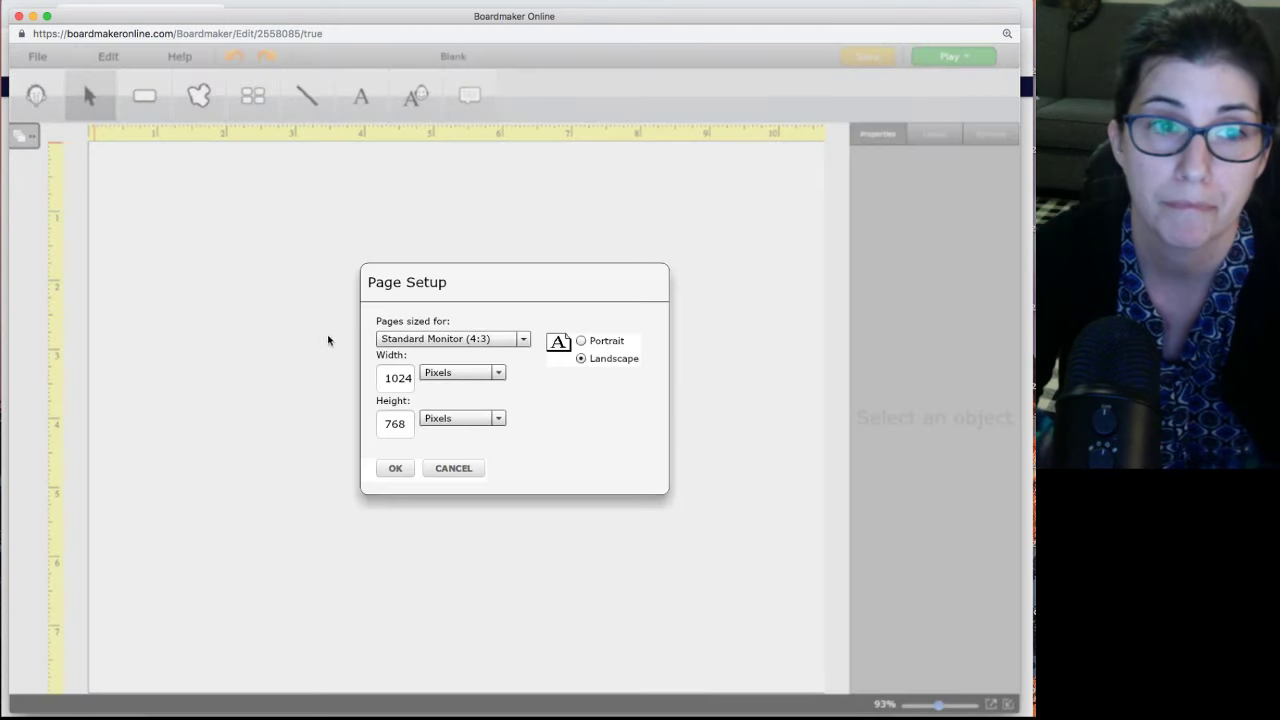
pyautogui.click(397, 344)
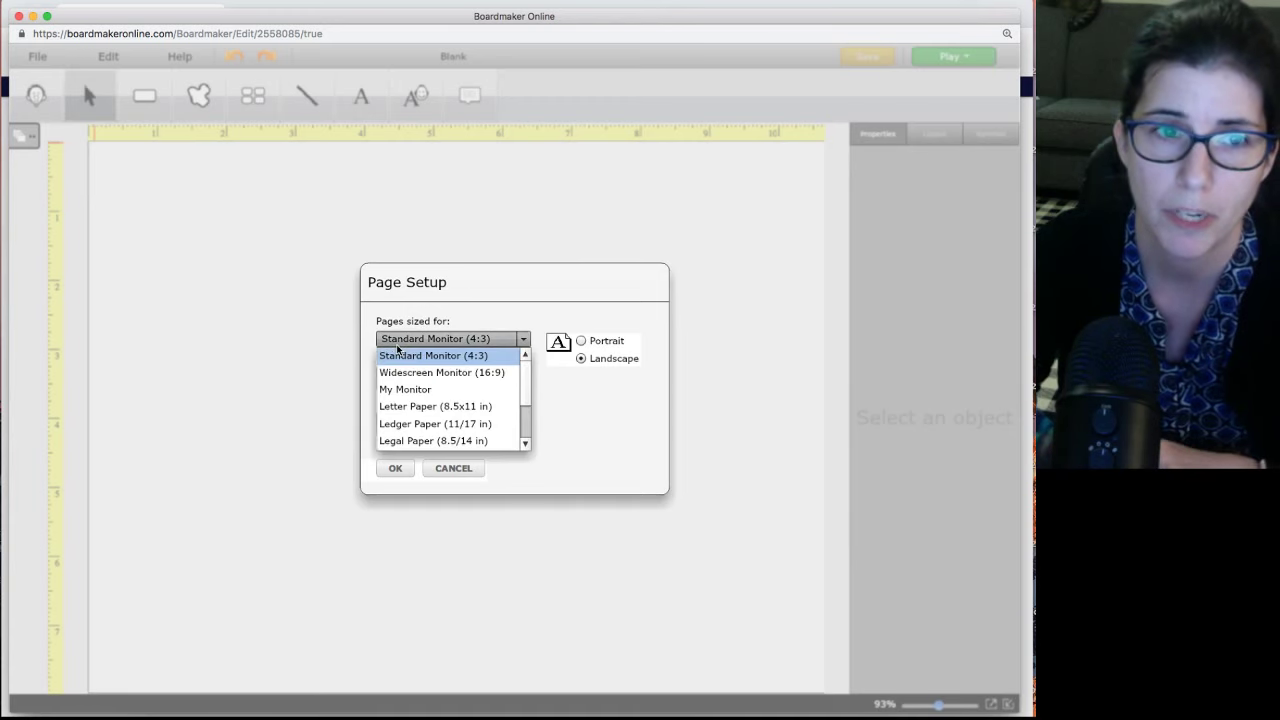
pyautogui.click(413, 407)
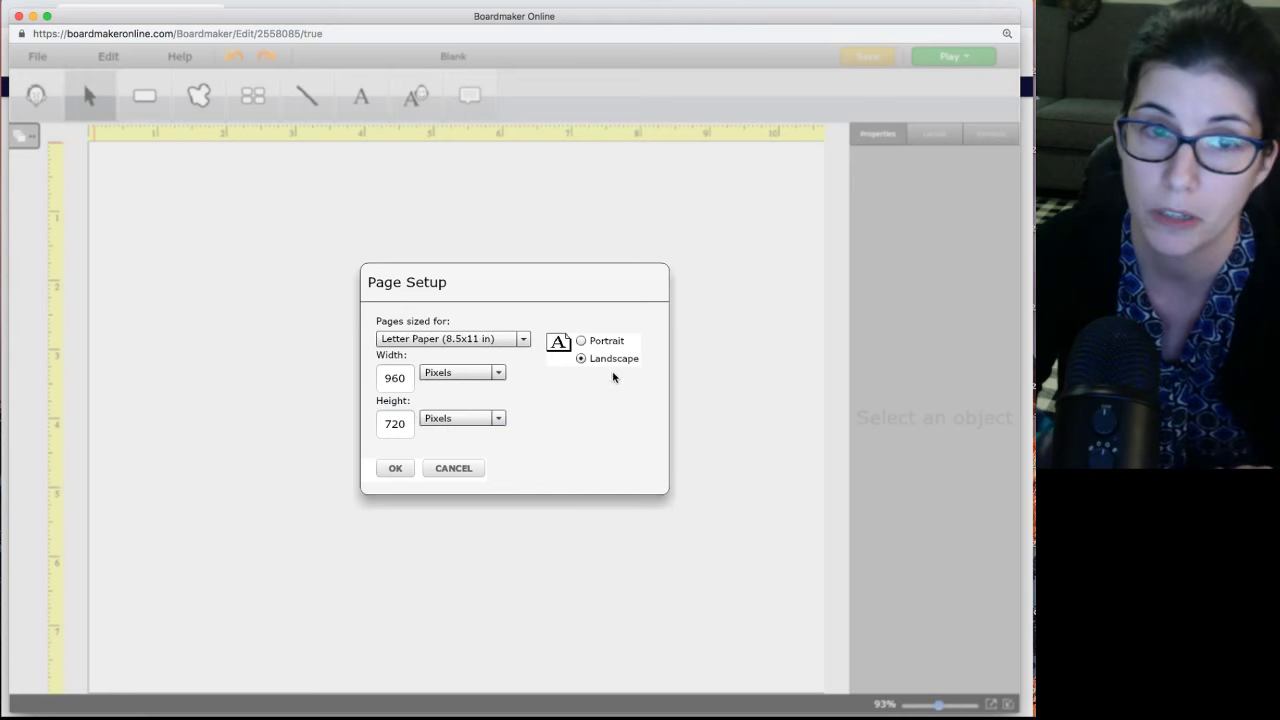
pyautogui.click(581, 341)
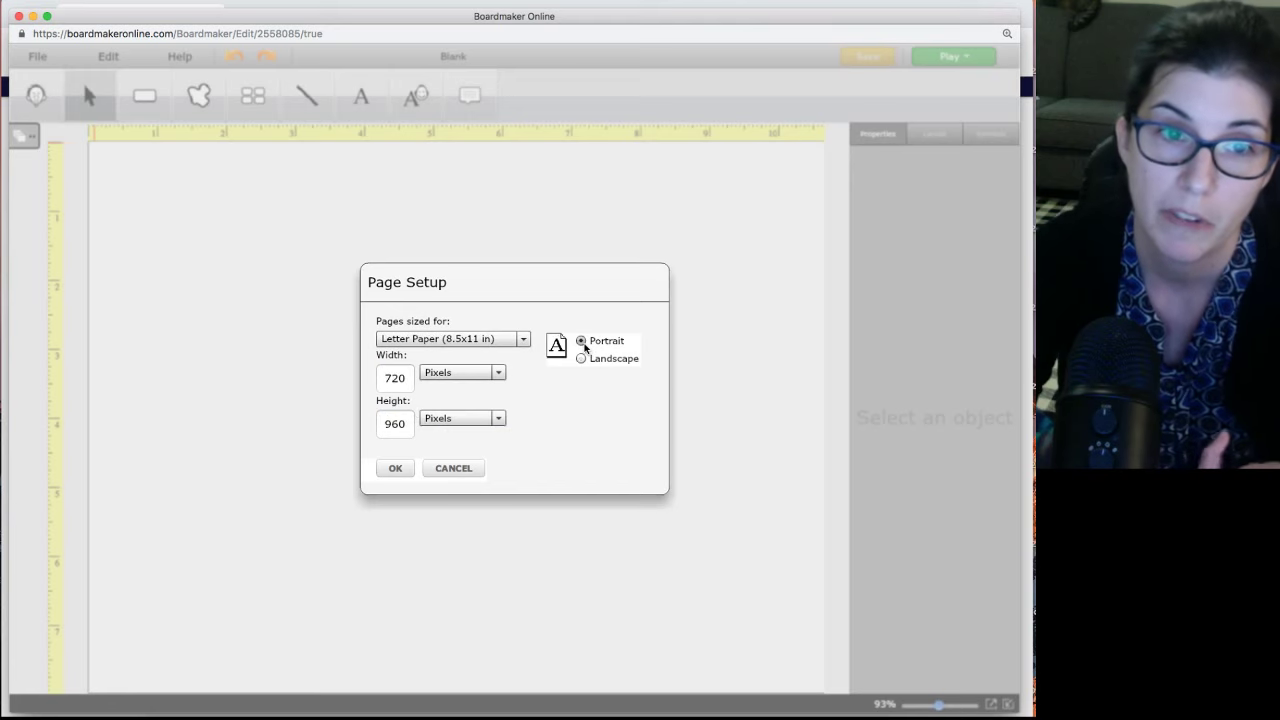
pyautogui.click(397, 472)
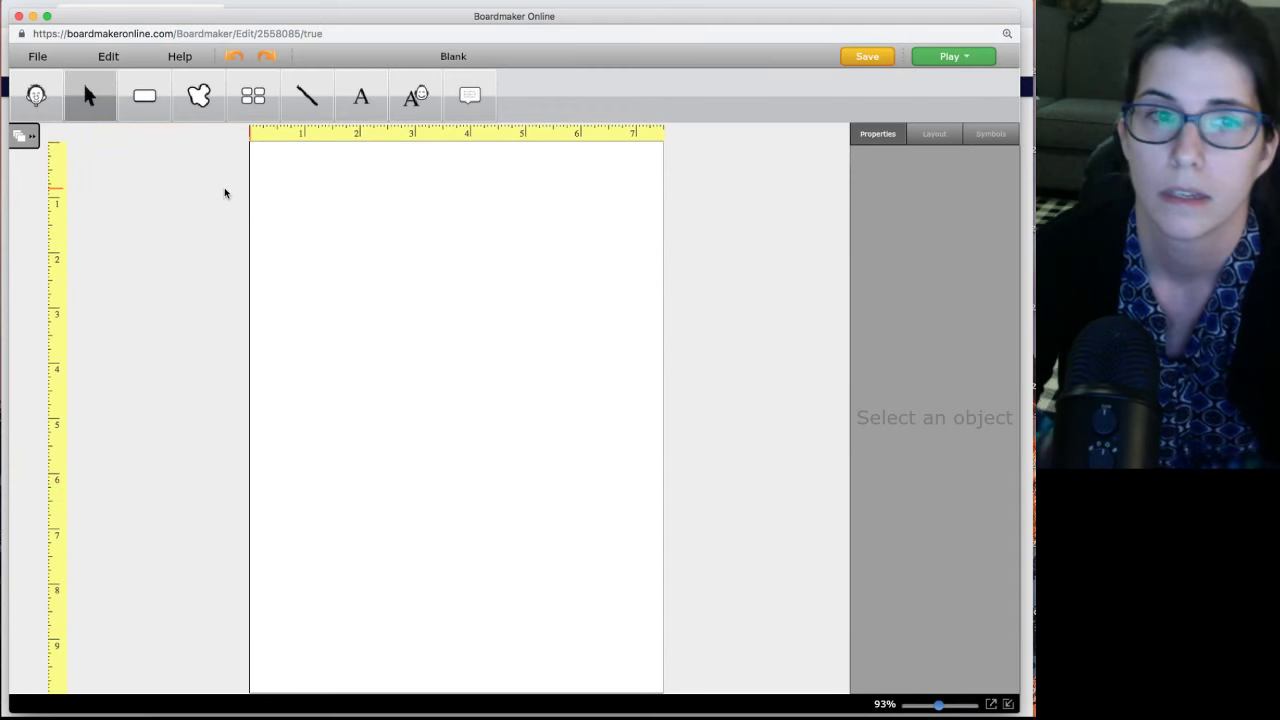
# Step: Draw a square button near the page's upper-left corner and enlarge it to about 1.4 inches per side
pyautogui.click(142, 96)
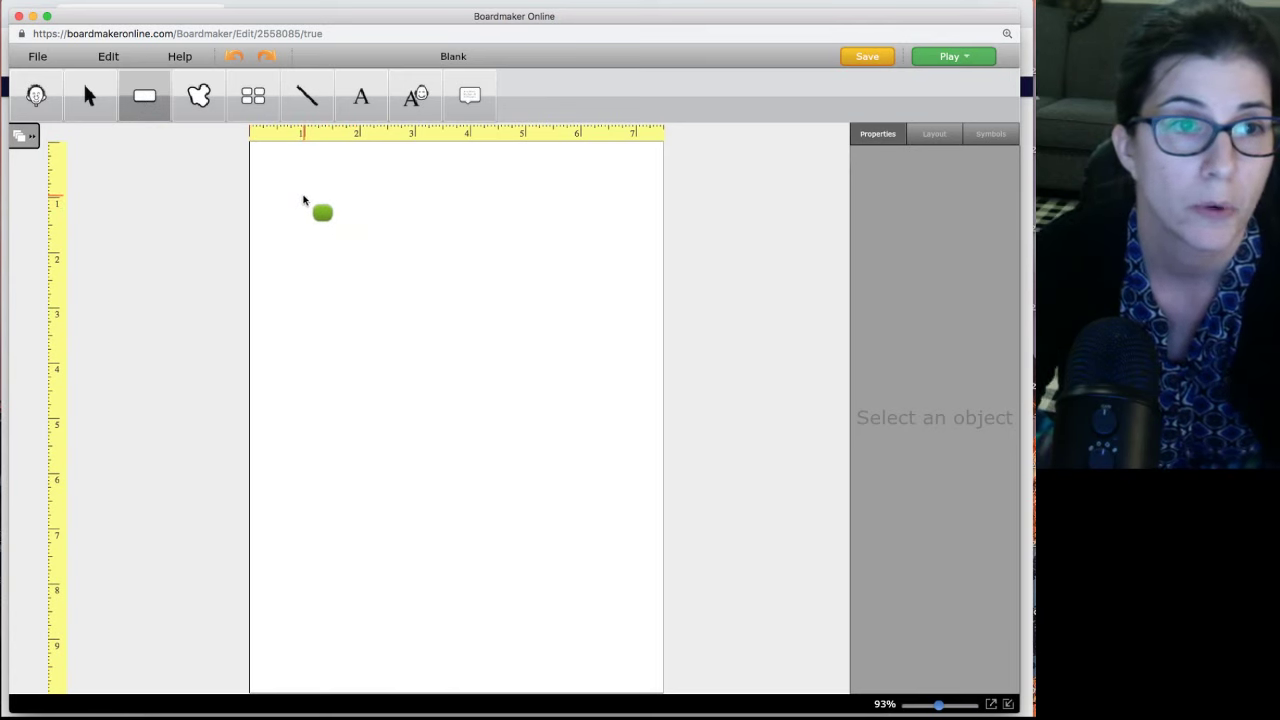
pyautogui.moveTo(303, 203); pyautogui.dragTo(360, 259)
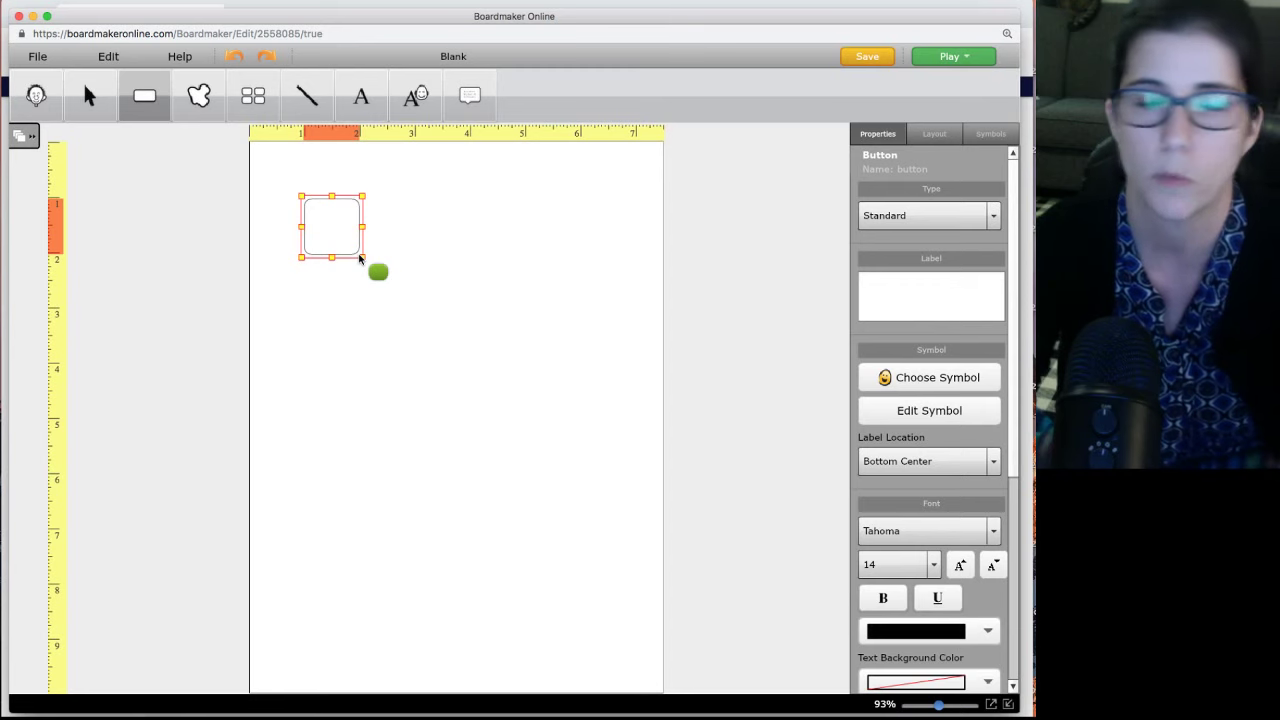
pyautogui.moveTo(360, 257); pyautogui.dragTo(379, 277)
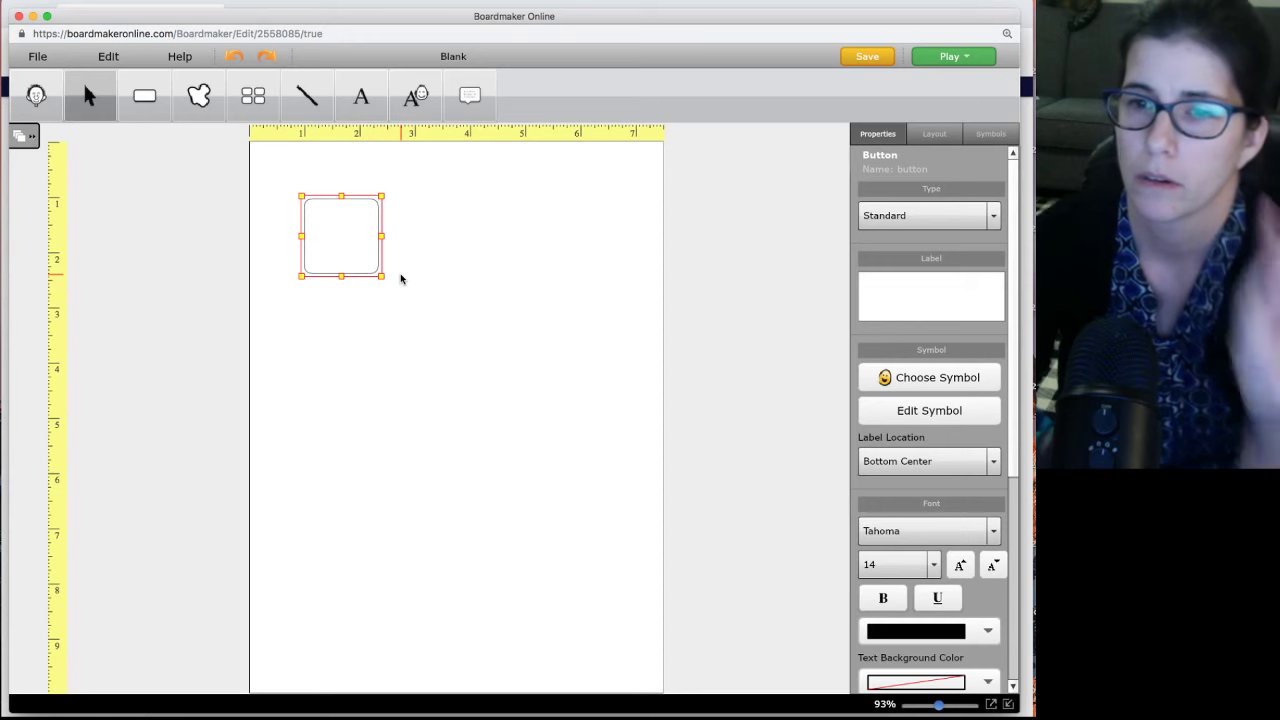
# Step: Replicate the square button across the page into a grid of four columns and five rows, and deselect it
pyautogui.click(268, 103)
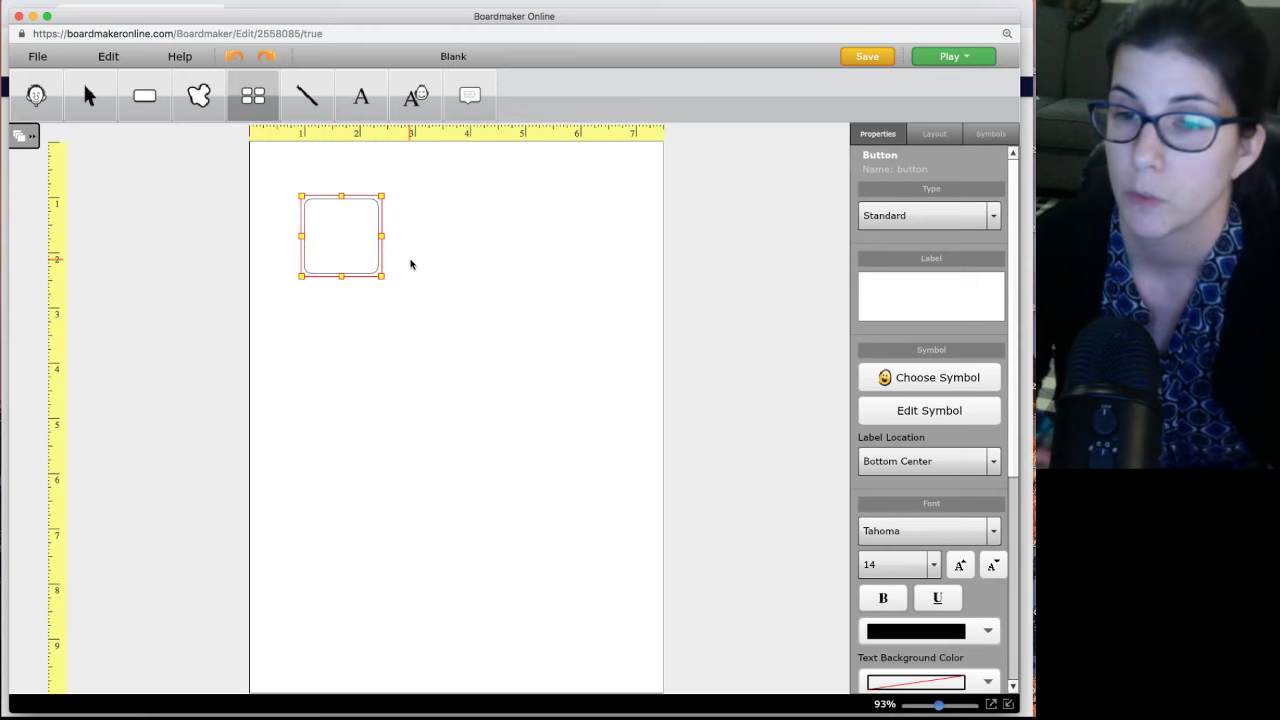
pyautogui.moveTo(343, 237)
pyautogui.mouseDown()
pyautogui.moveTo(529, 420)
pyautogui.moveTo(602, 572)
pyautogui.mouseUp()
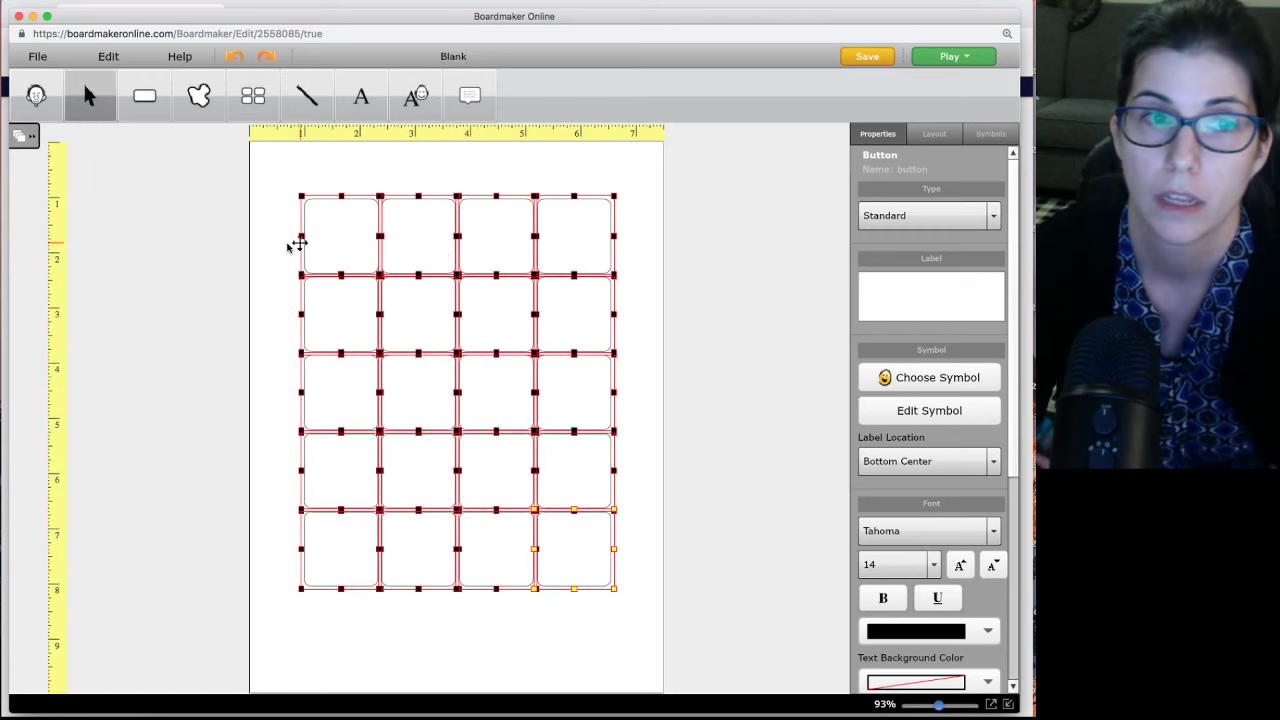
pyautogui.click(223, 244)
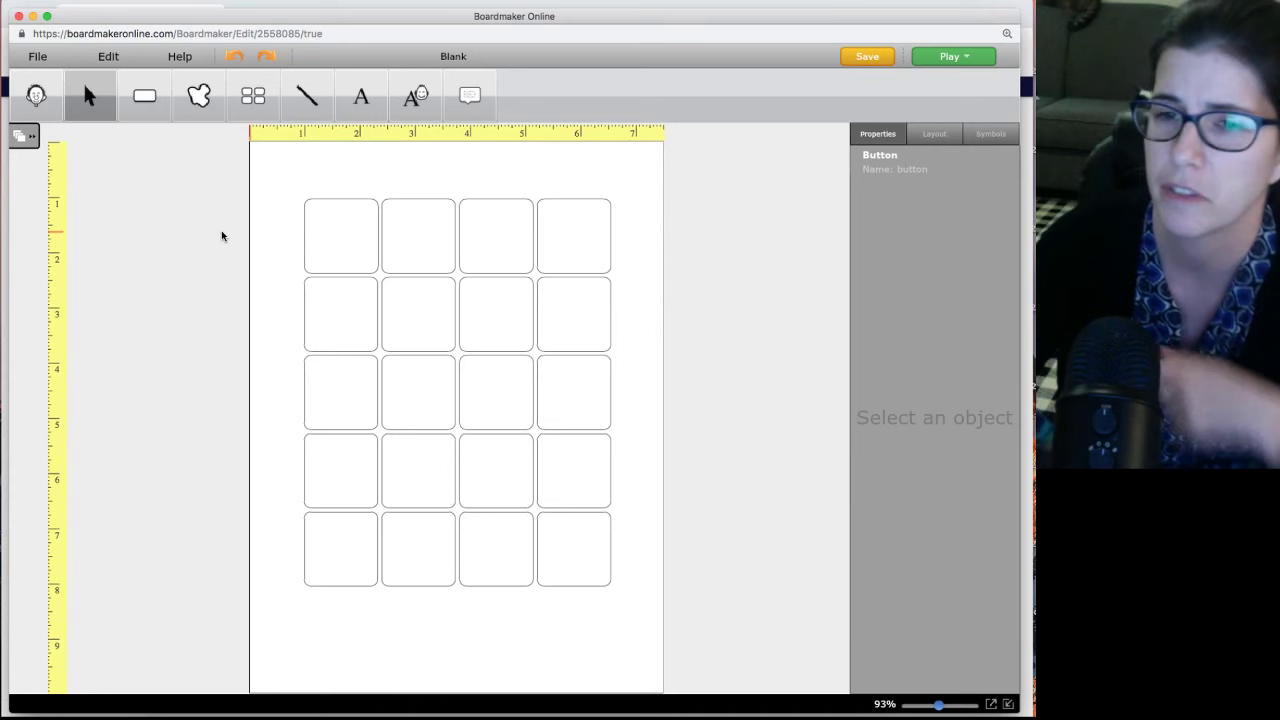
pyautogui.hscroll(1, 242, 225)
pyautogui.hscroll(-1, 255, 218)
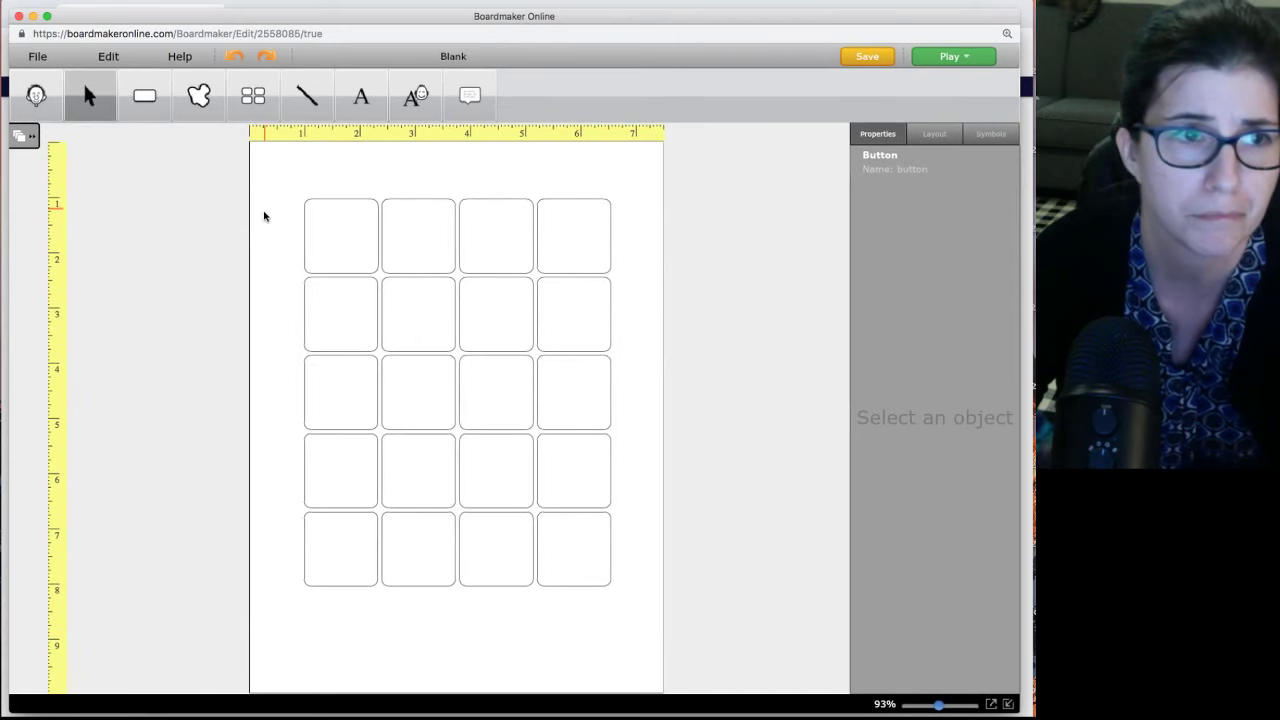
# Step: Label the first grid button gym and give it the symbol of a basketball hoop inside a building outline
pyautogui.click(330, 262)
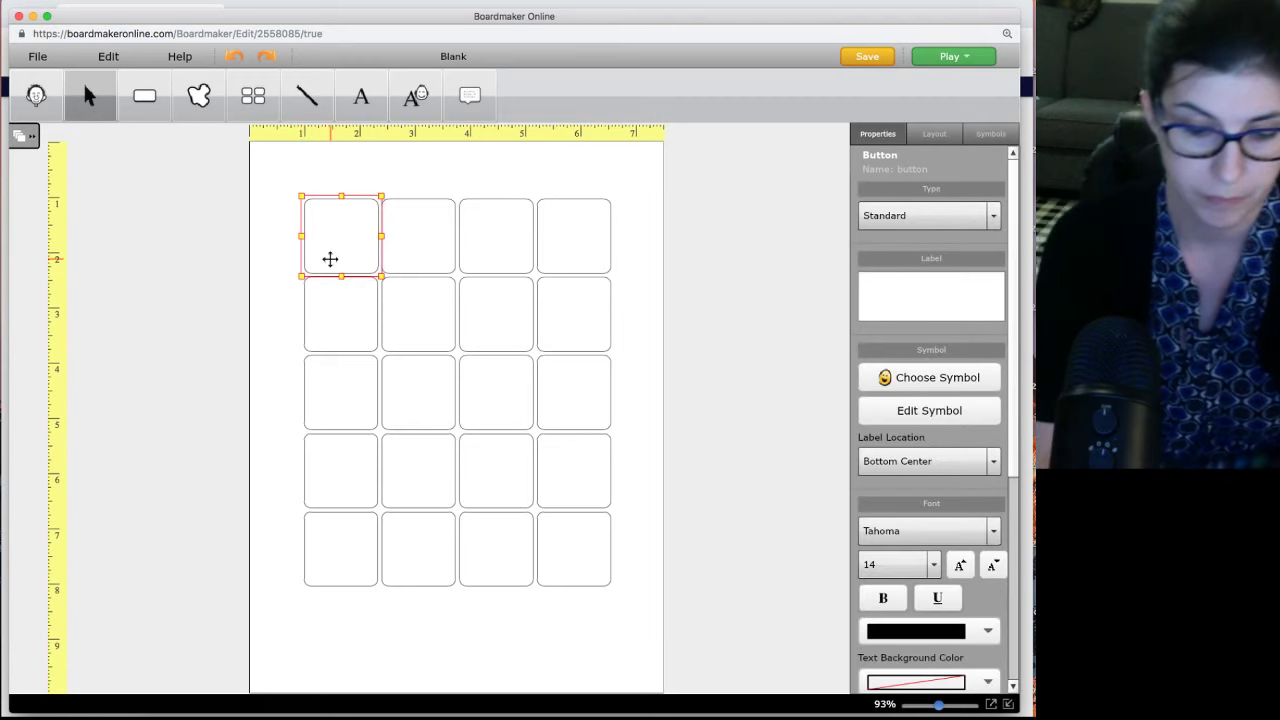
pyautogui.write('gym')
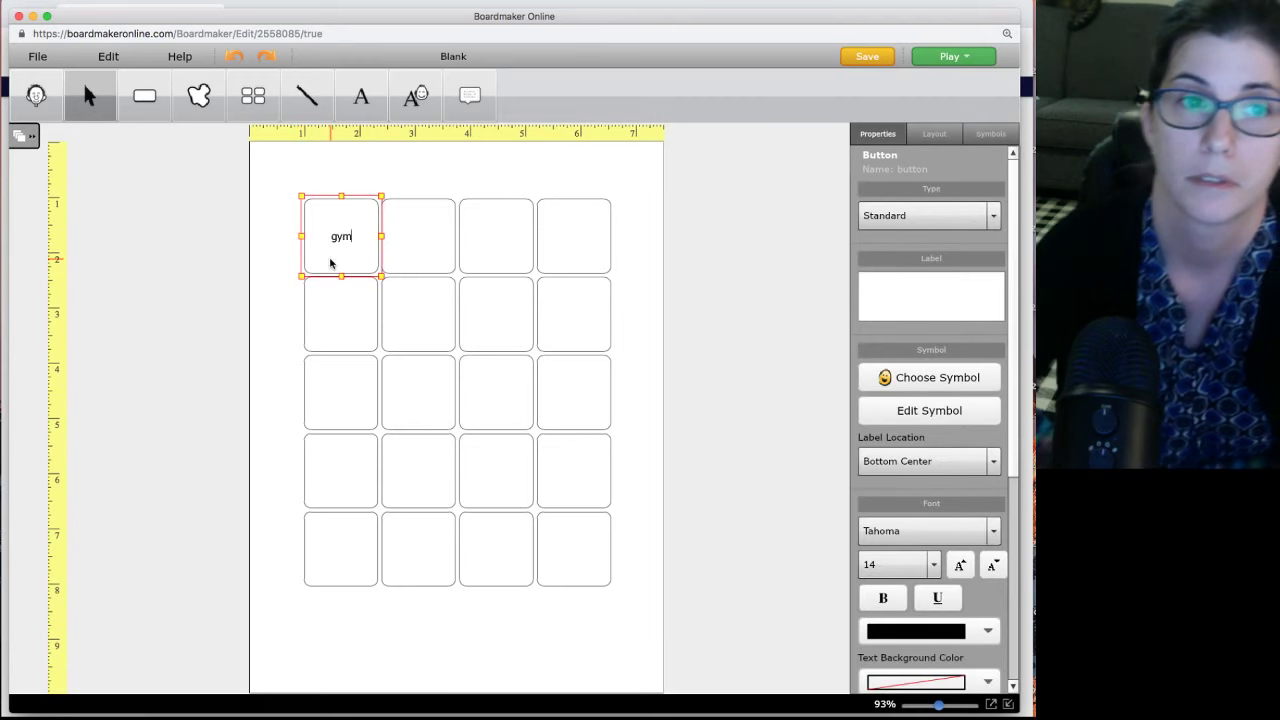
pyautogui.press('Return')
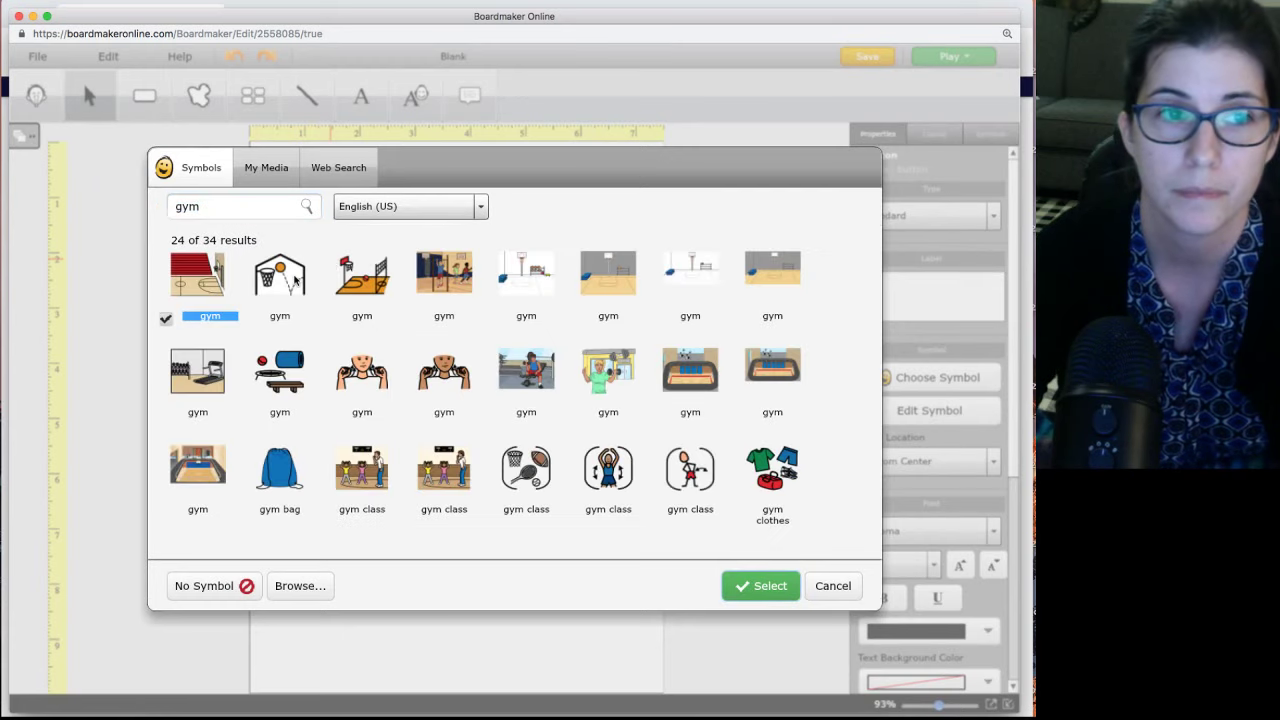
pyautogui.click(315, 270)
pyautogui.click(757, 587)
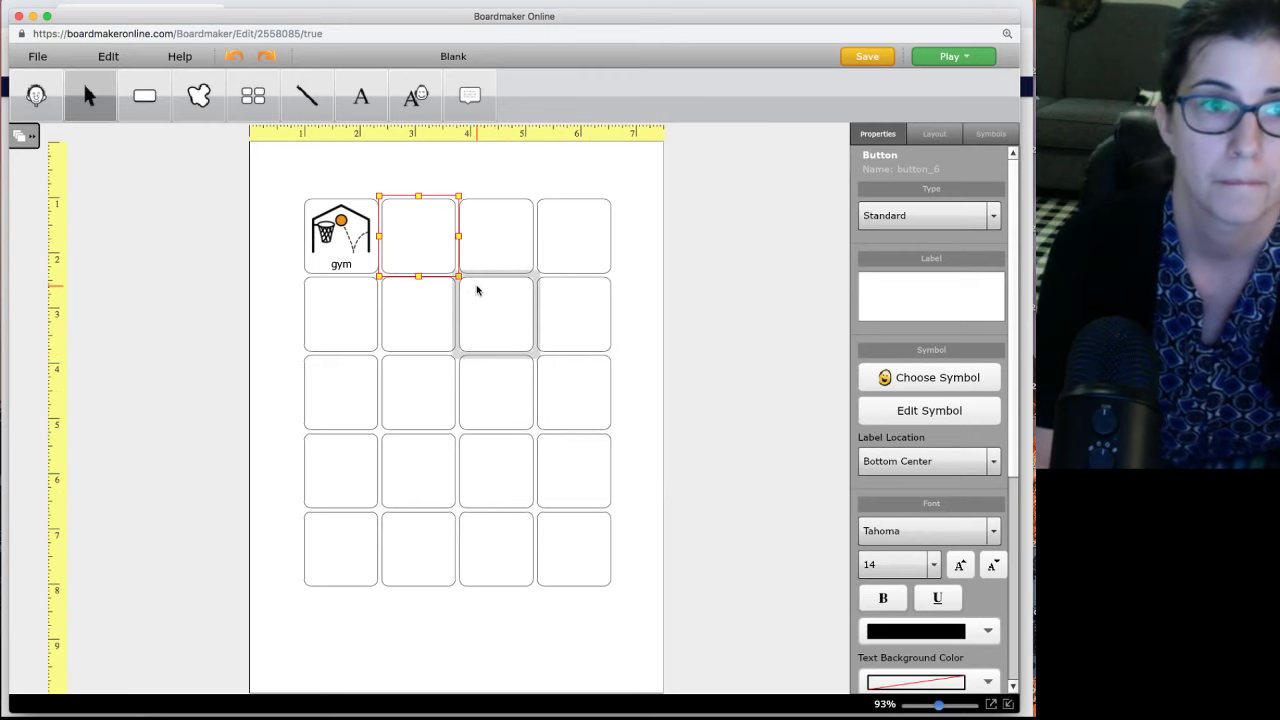
# Step: Label the second and third buttons in the first row lunch and language, accepting the first suggested symbol for each
pyautogui.write('lunch')
pyautogui.press('Return')
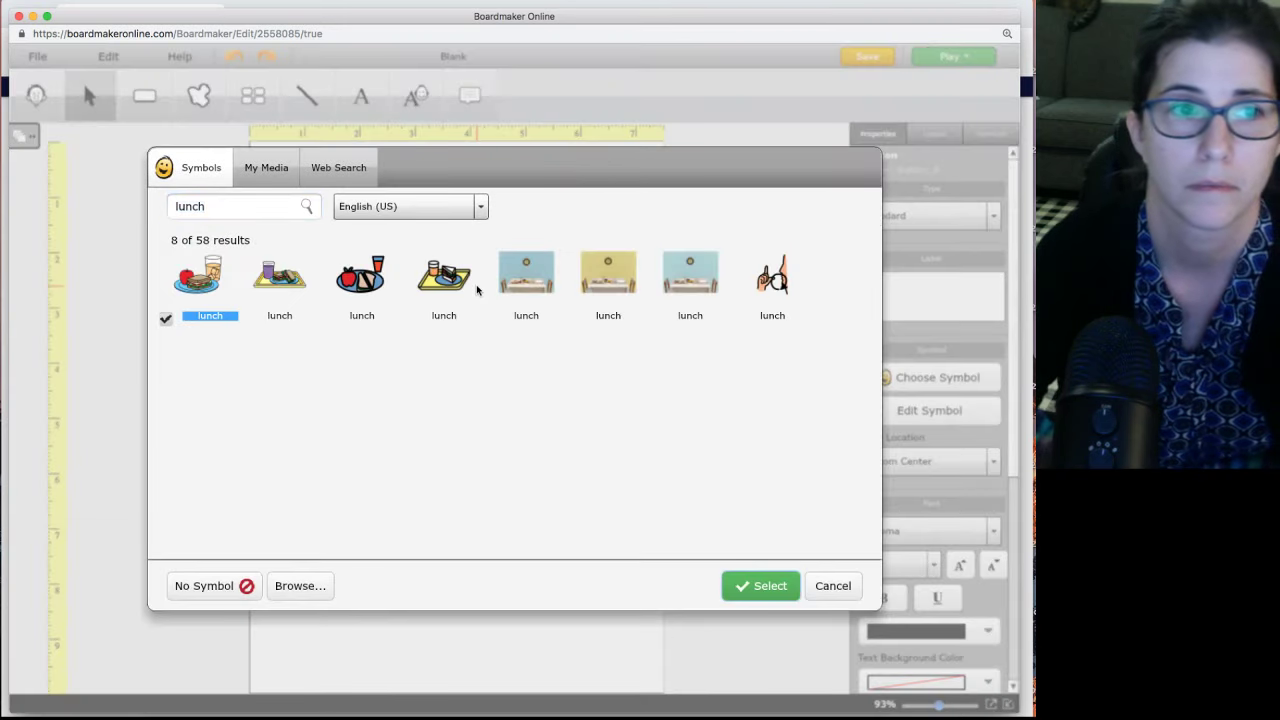
pyautogui.click(757, 588)
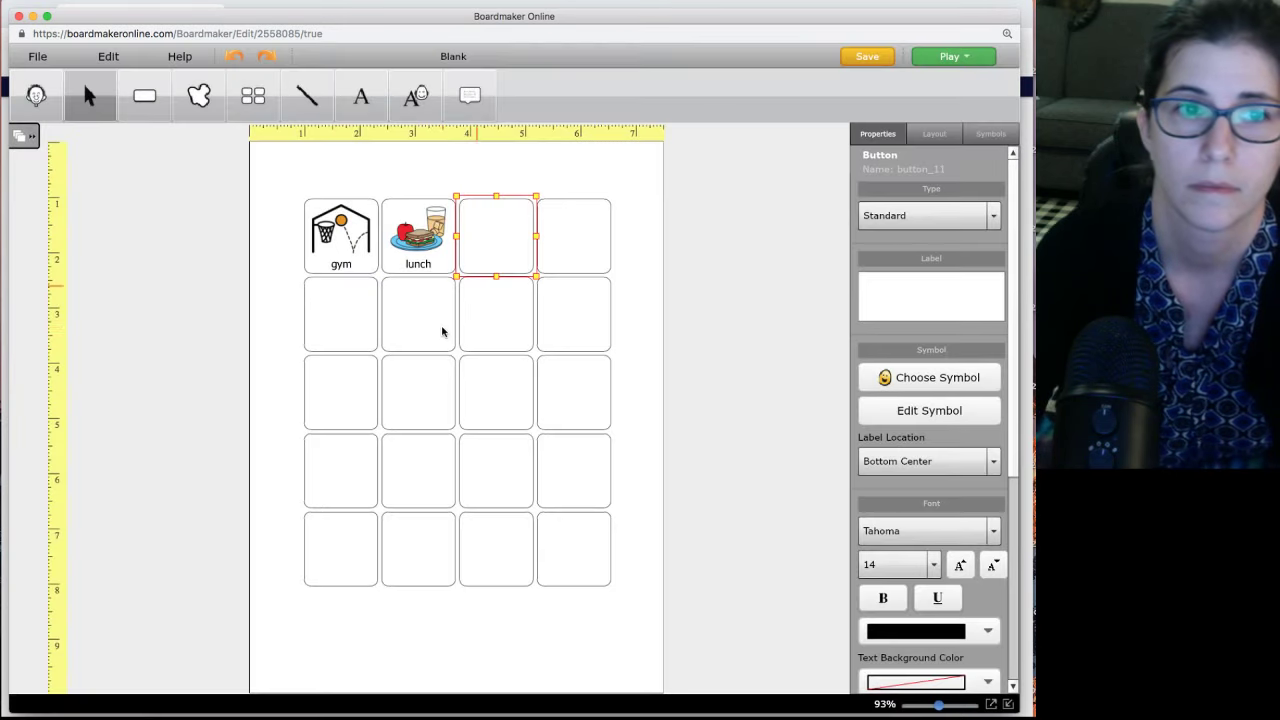
pyautogui.write('language')
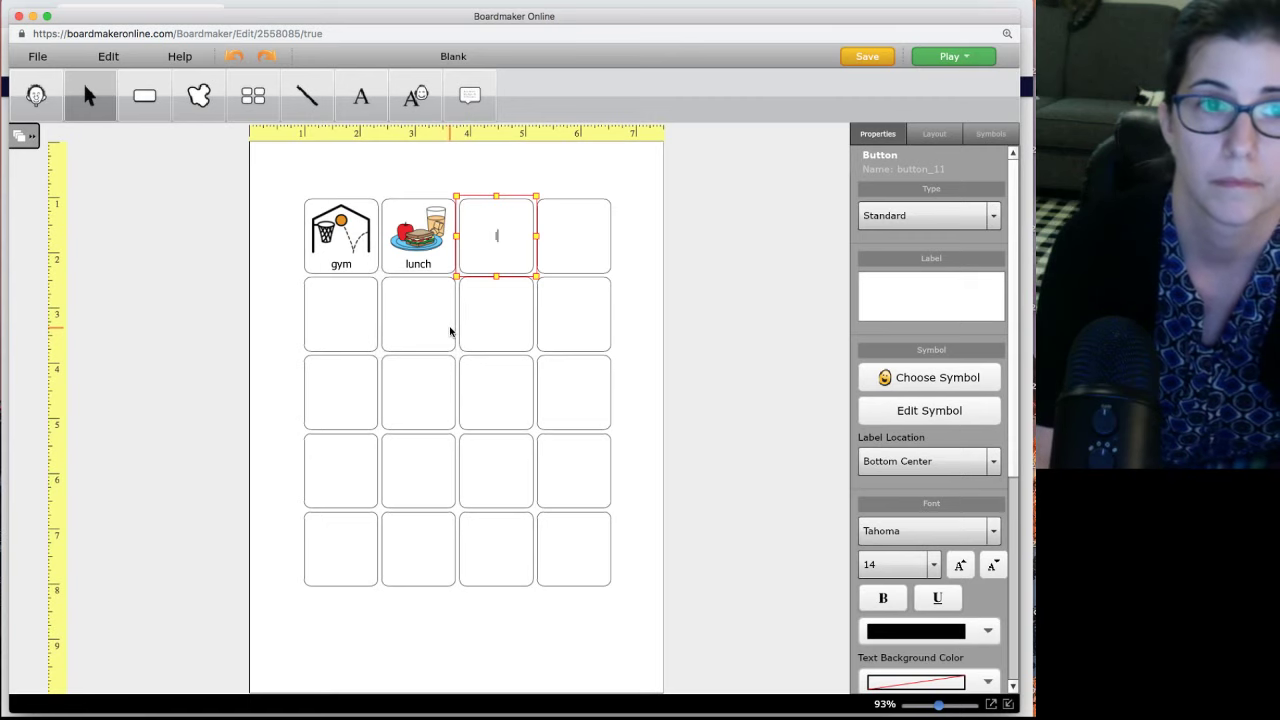
pyautogui.press('Return')
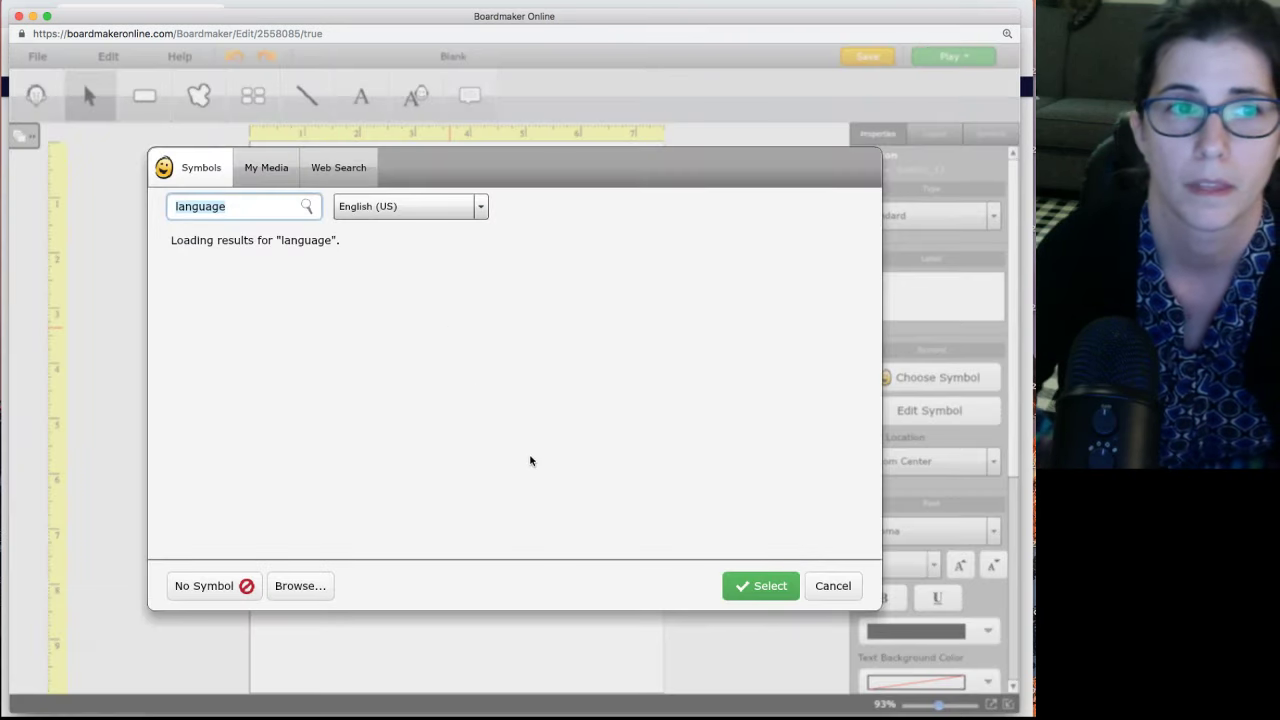
pyautogui.press('Return')
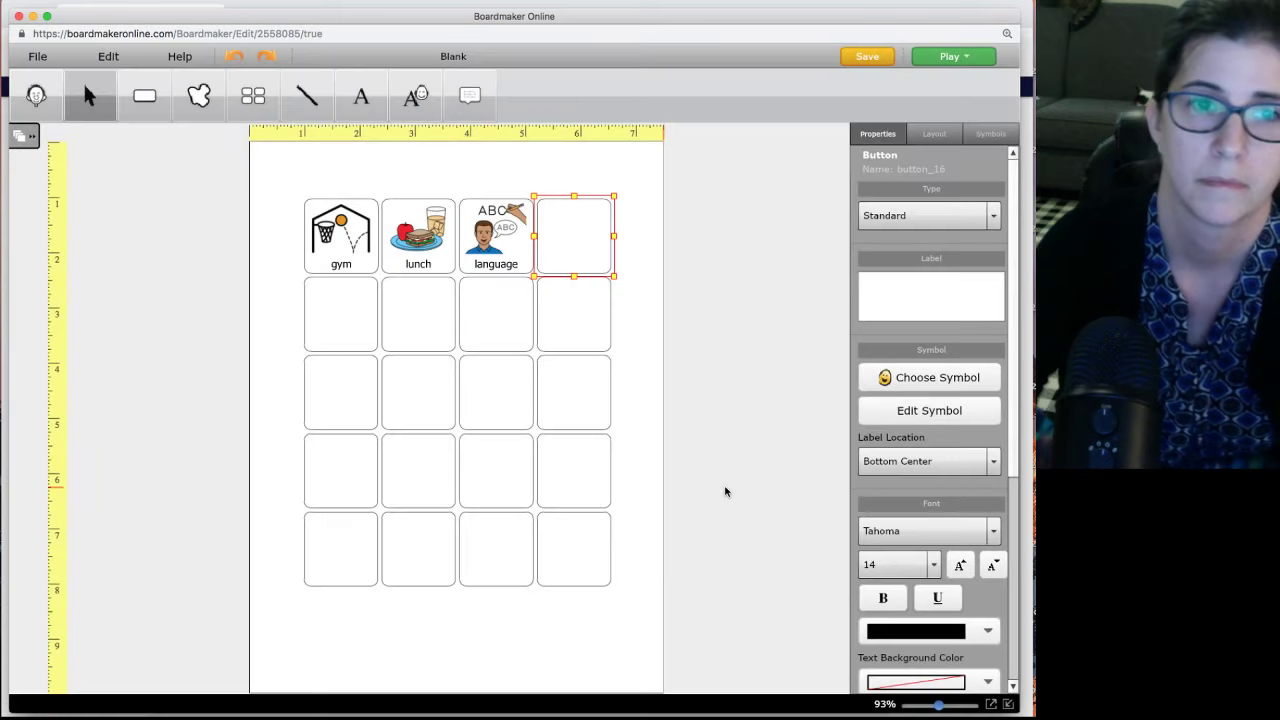
# Step: Label the last button in the first row math and accept the first suggested symbol showing written equations
pyautogui.write('maht')
pyautogui.press('BackSpace')
pyautogui.press('BackSpace')
pyautogui.write('th')
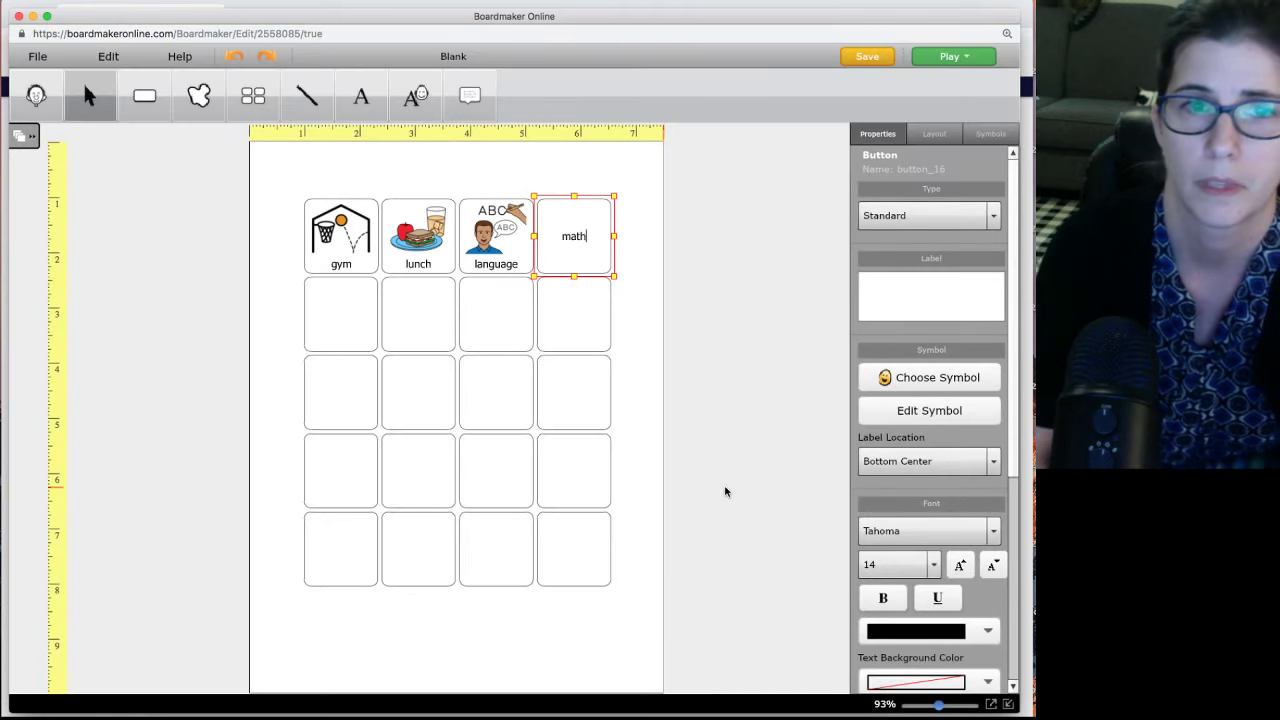
pyautogui.press('Return')
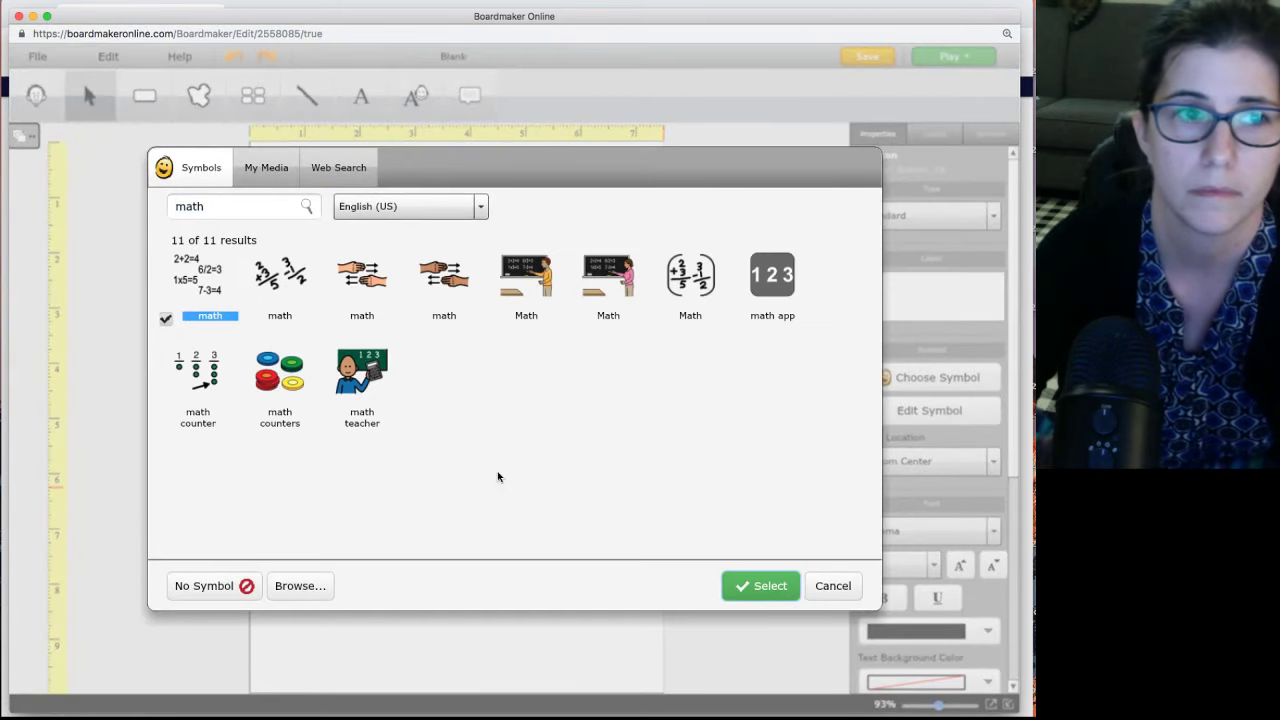
pyautogui.click(739, 588)
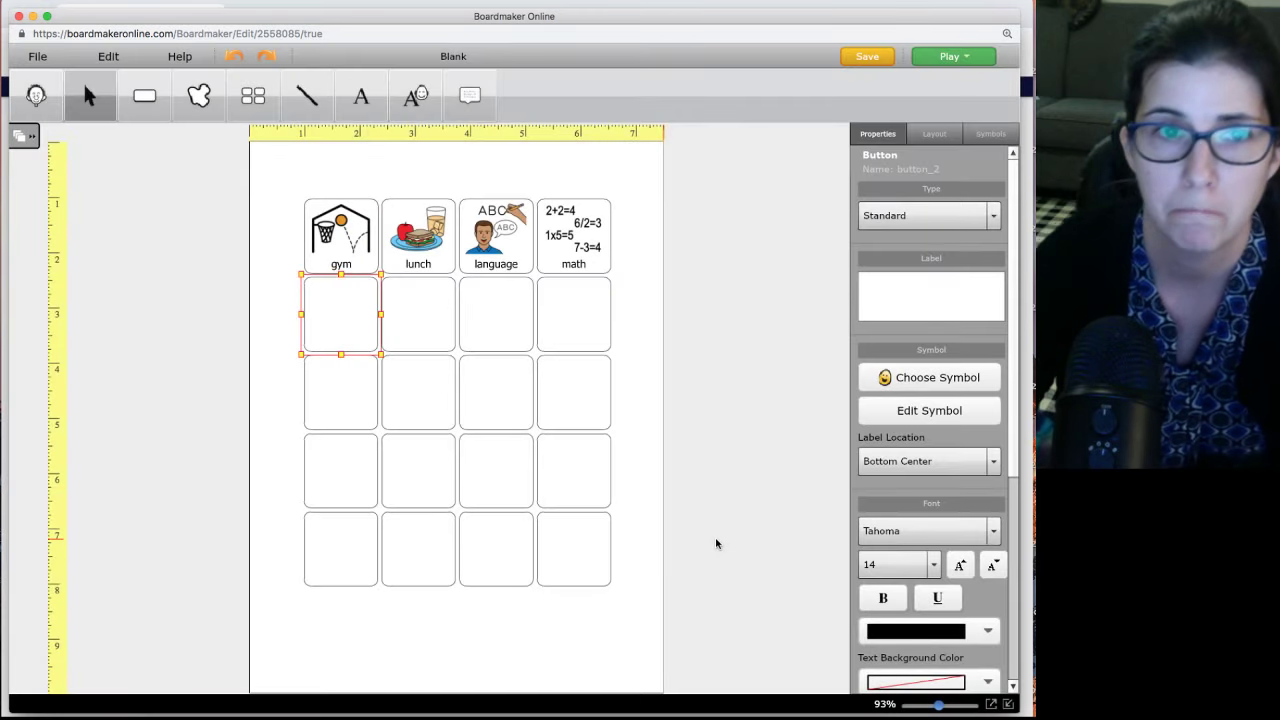
pyautogui.click(278, 282)
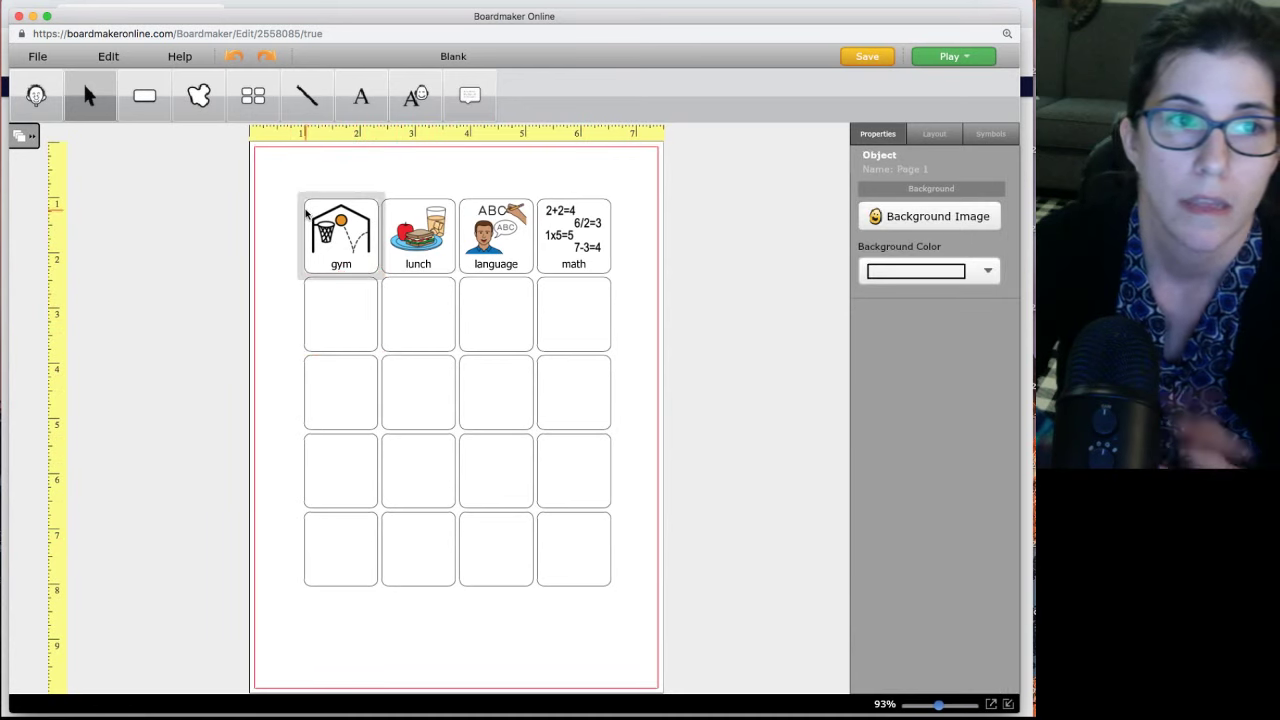
pyautogui.click(31, 62)
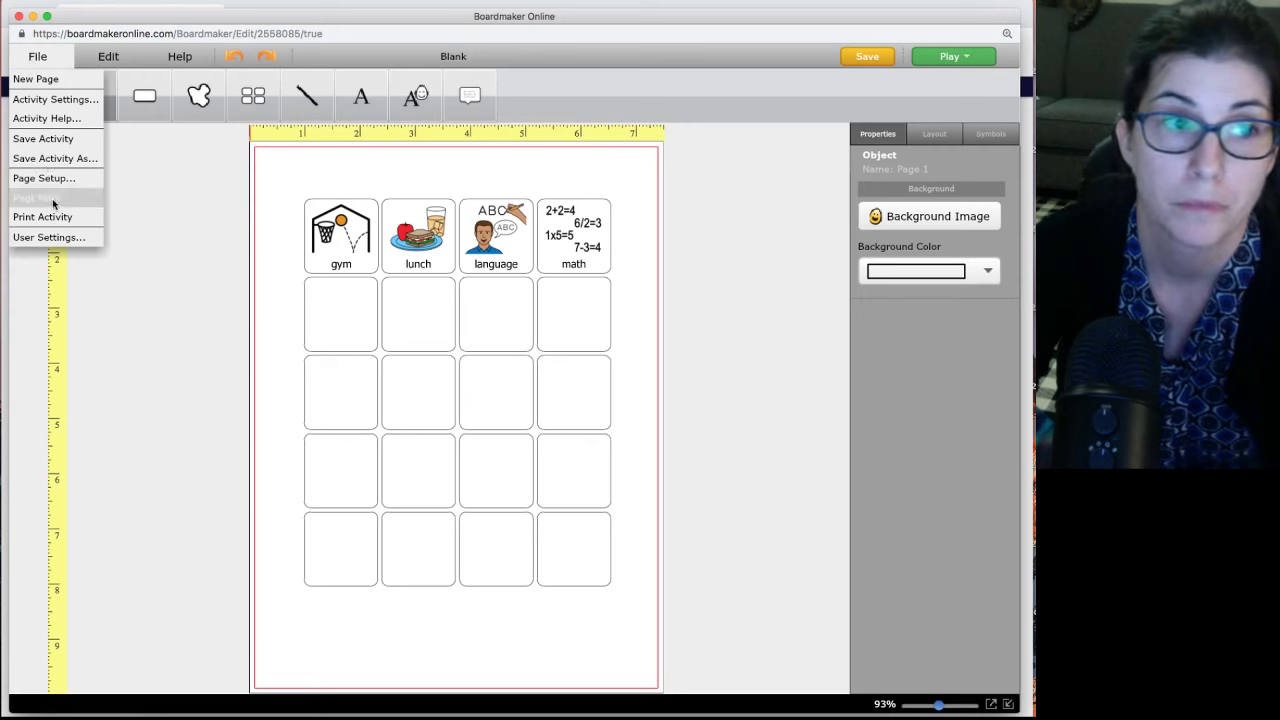
pyautogui.click(281, 191)
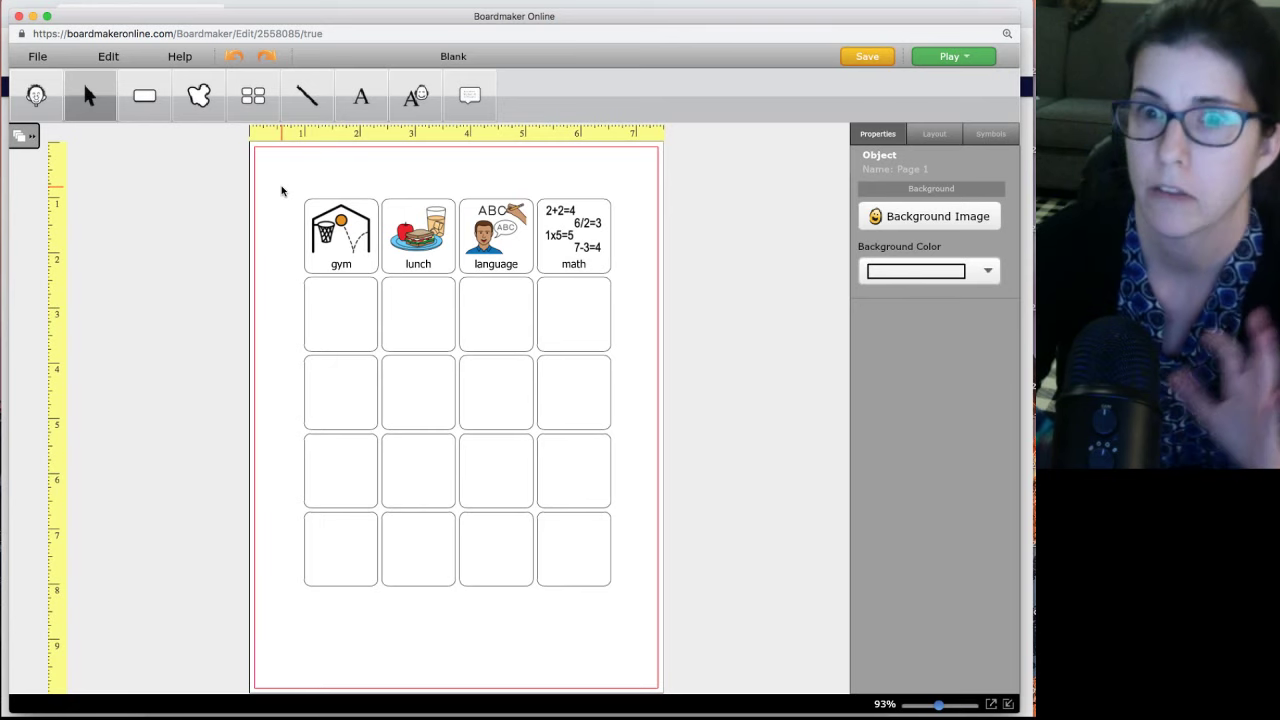
# Step: Show the activity's page list and add a new page named Page 2
pyautogui.click(22, 139)
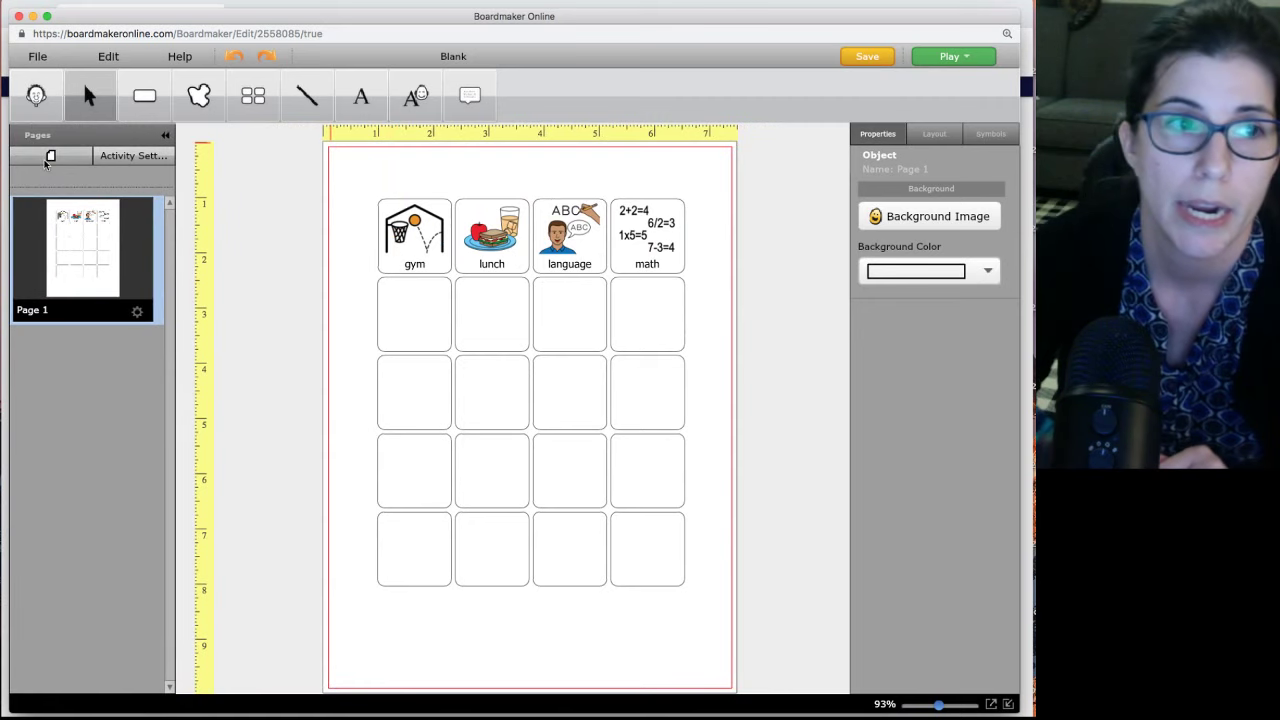
pyautogui.click(51, 157)
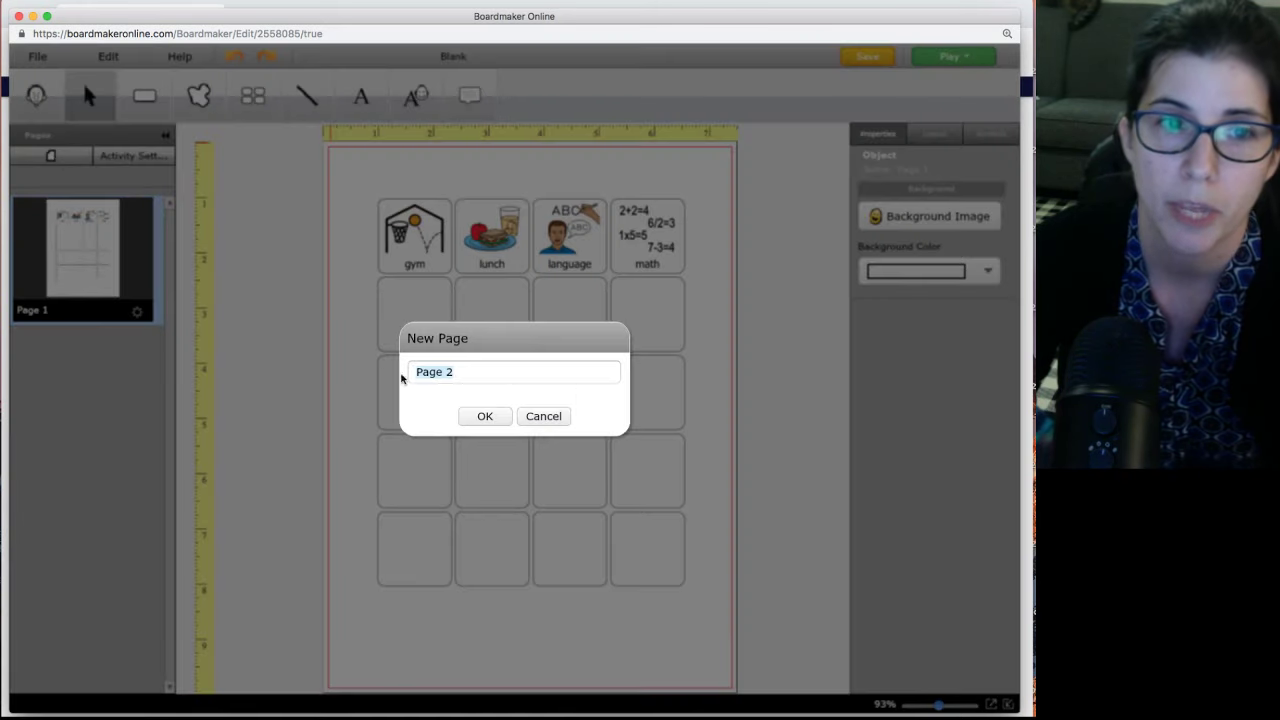
pyautogui.click(492, 421)
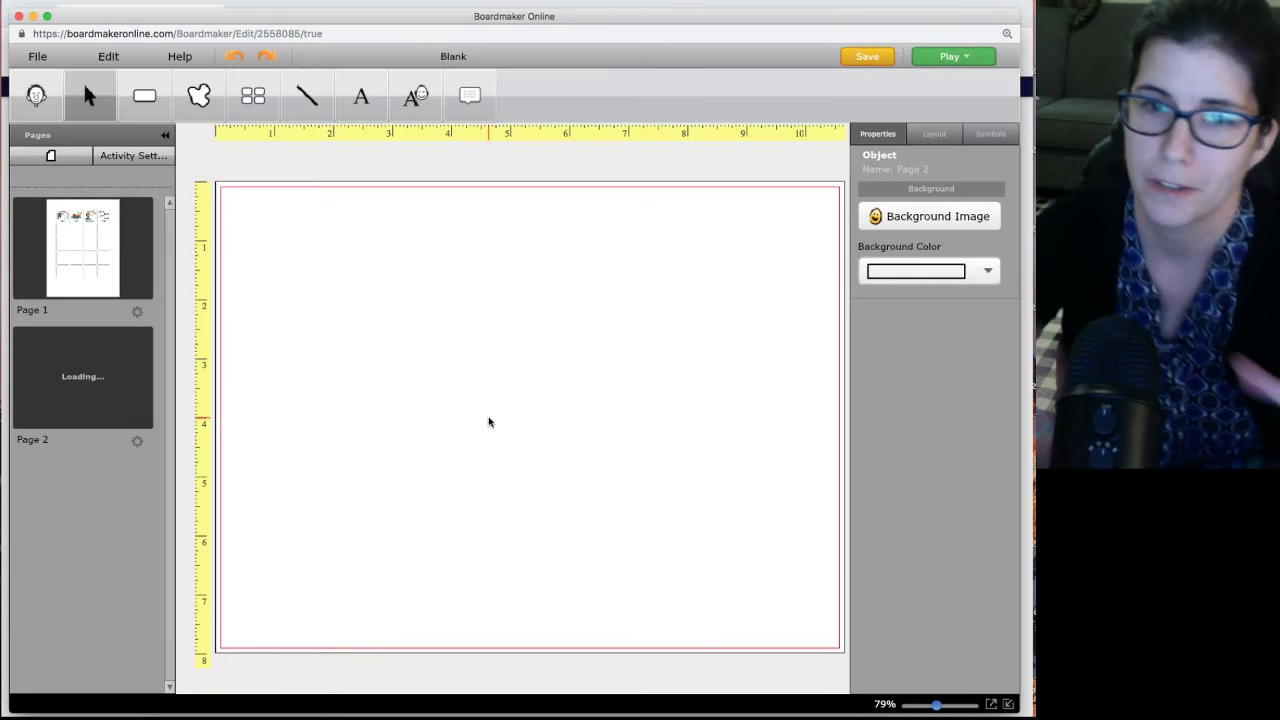
# Step: Duplicate Page 1 with its symbol grid by copying and pasting it in the page list
pyautogui.click(137, 313)
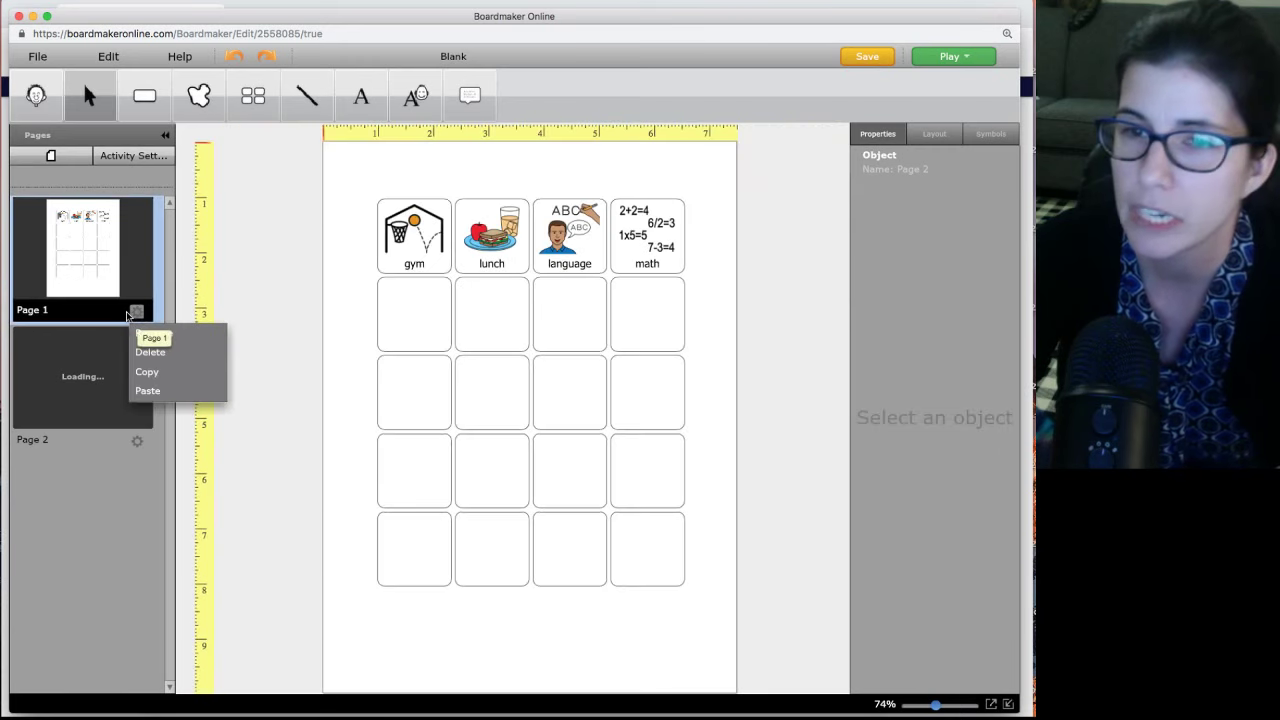
pyautogui.click(136, 313)
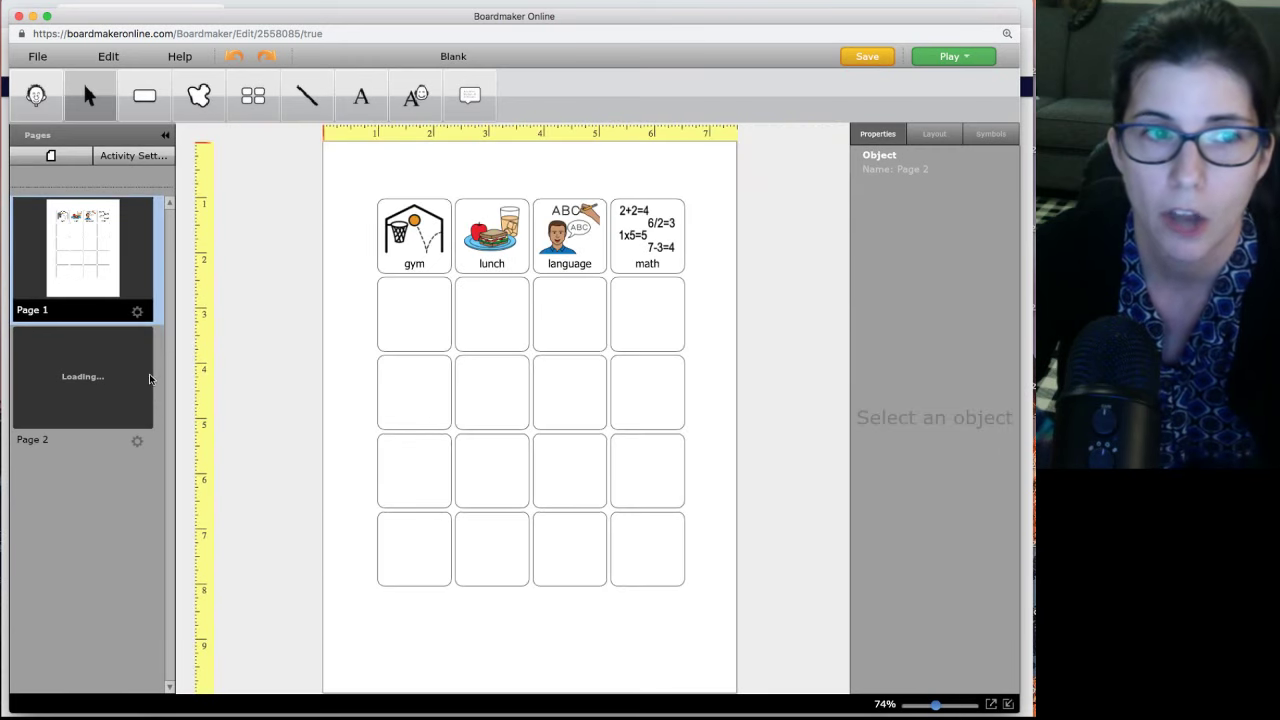
pyautogui.click(137, 315)
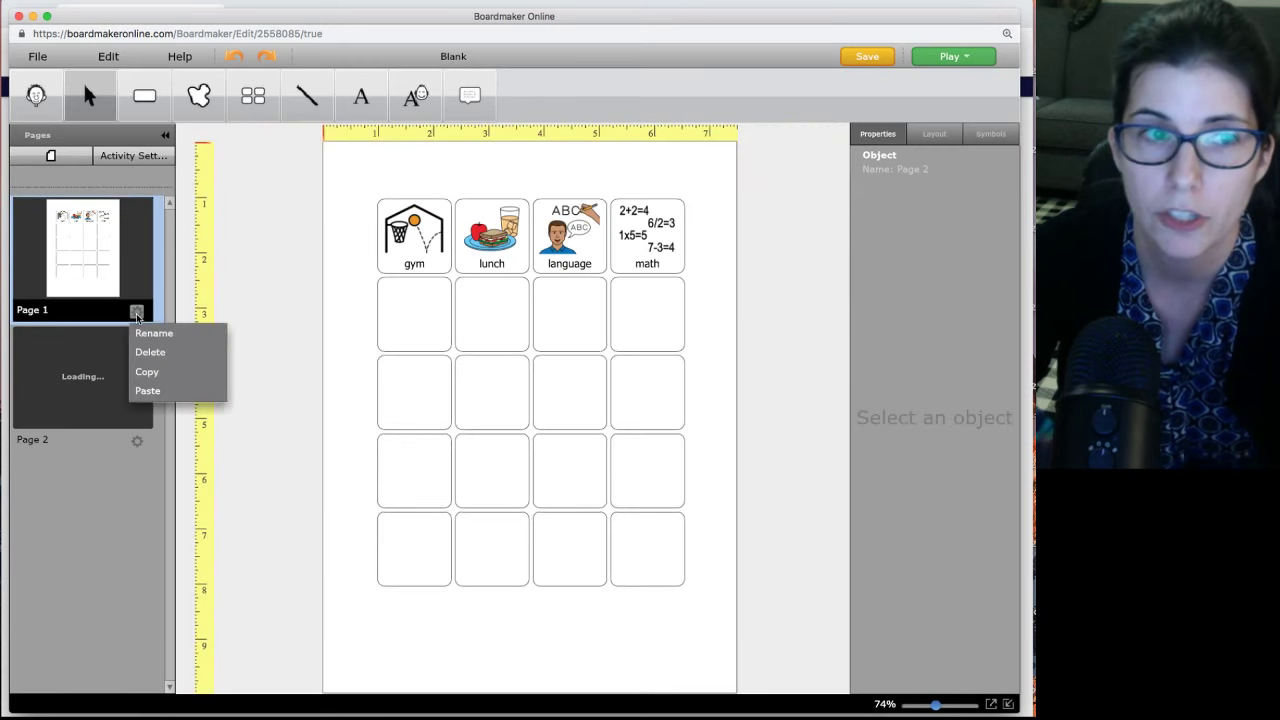
pyautogui.click(161, 392)
pyautogui.click(106, 368)
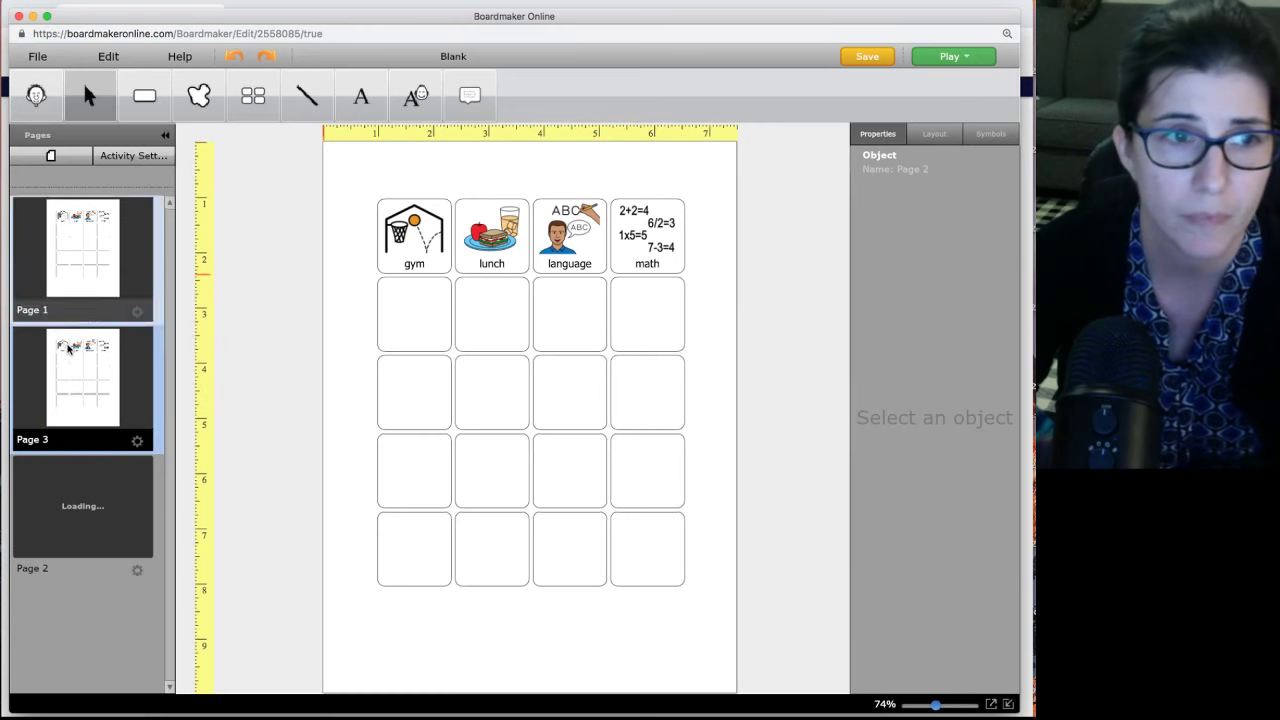
# Step: Relabel the first button in the first row of Page 3 science and accept the first suggested flask symbol
pyautogui.click(421, 238)
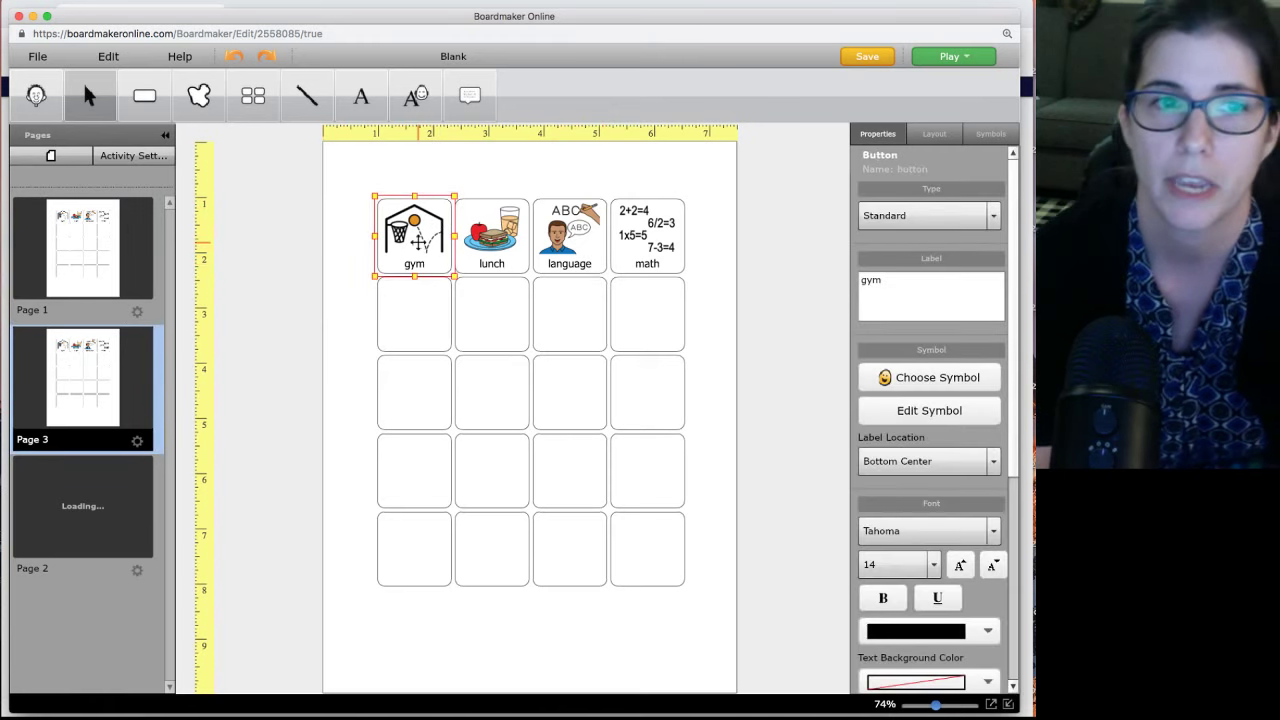
pyautogui.doubleClick(419, 242)
pyautogui.write('science')
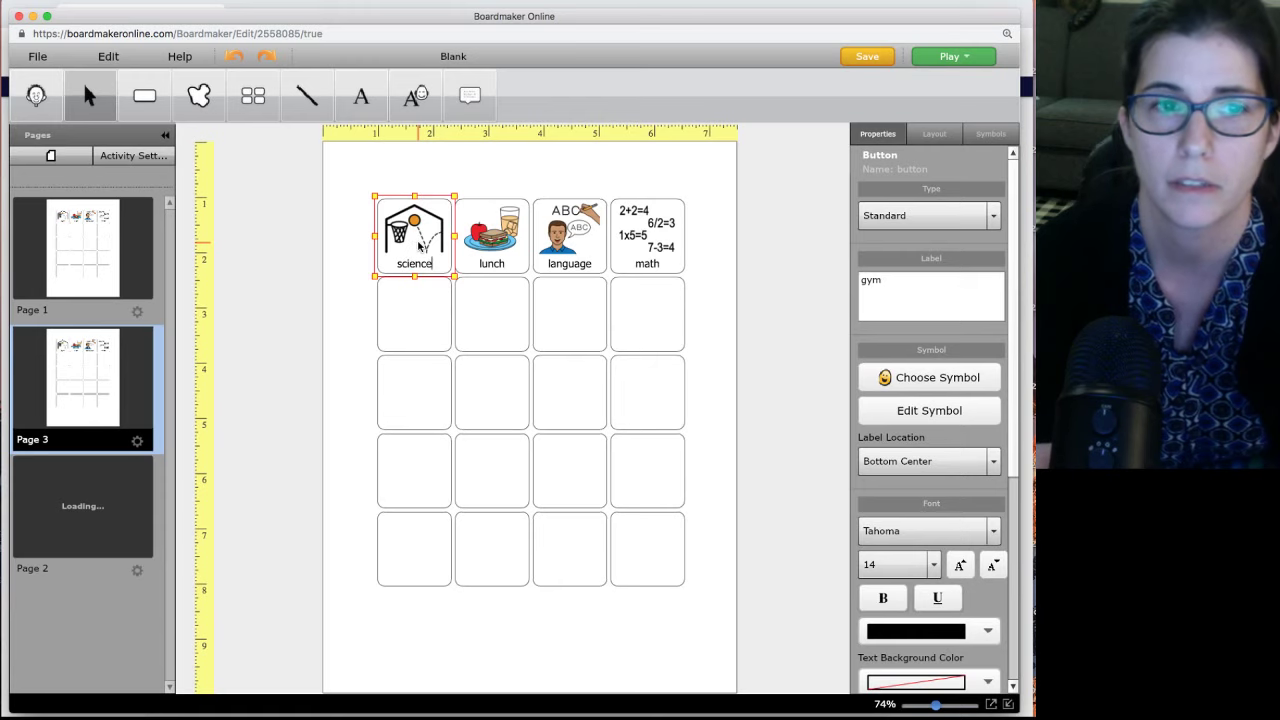
pyautogui.press('Return')
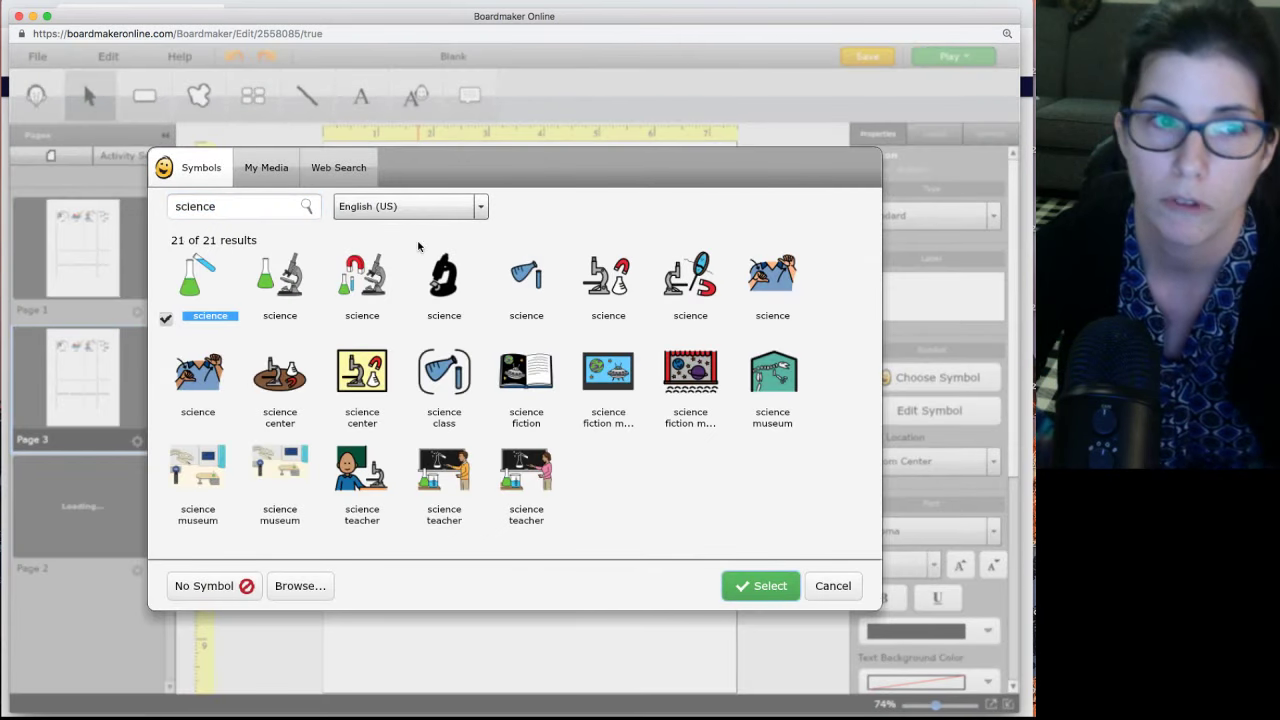
pyautogui.click(760, 586)
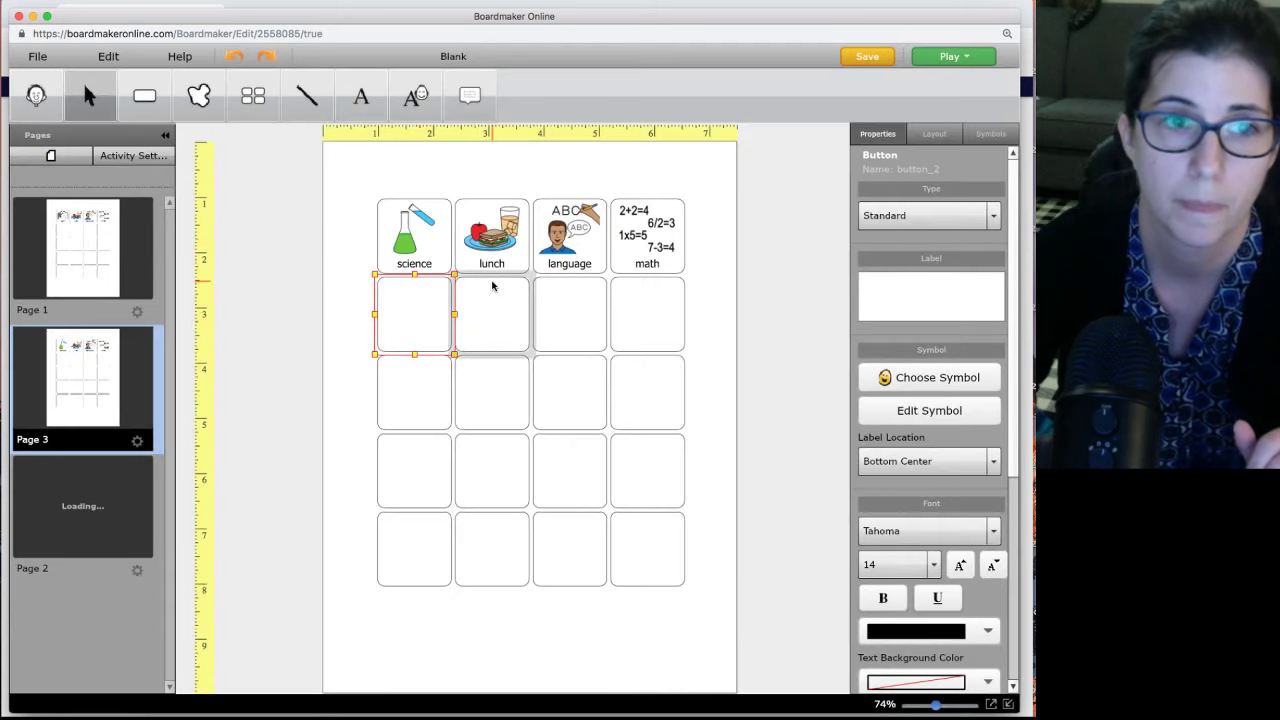
# Step: Relabel the lunch button recess and accept the first suggested symbol of children on playground bars
pyautogui.click(493, 255)
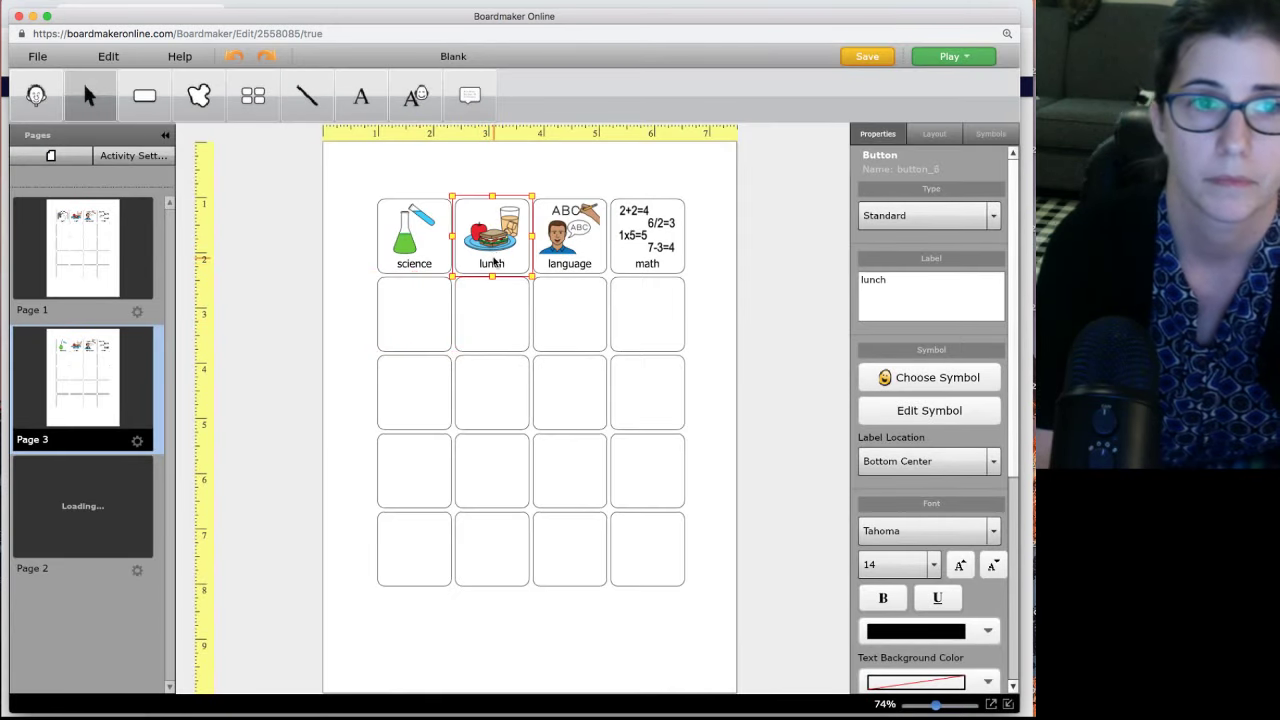
pyautogui.doubleClick(493, 262)
pyautogui.write('recess')
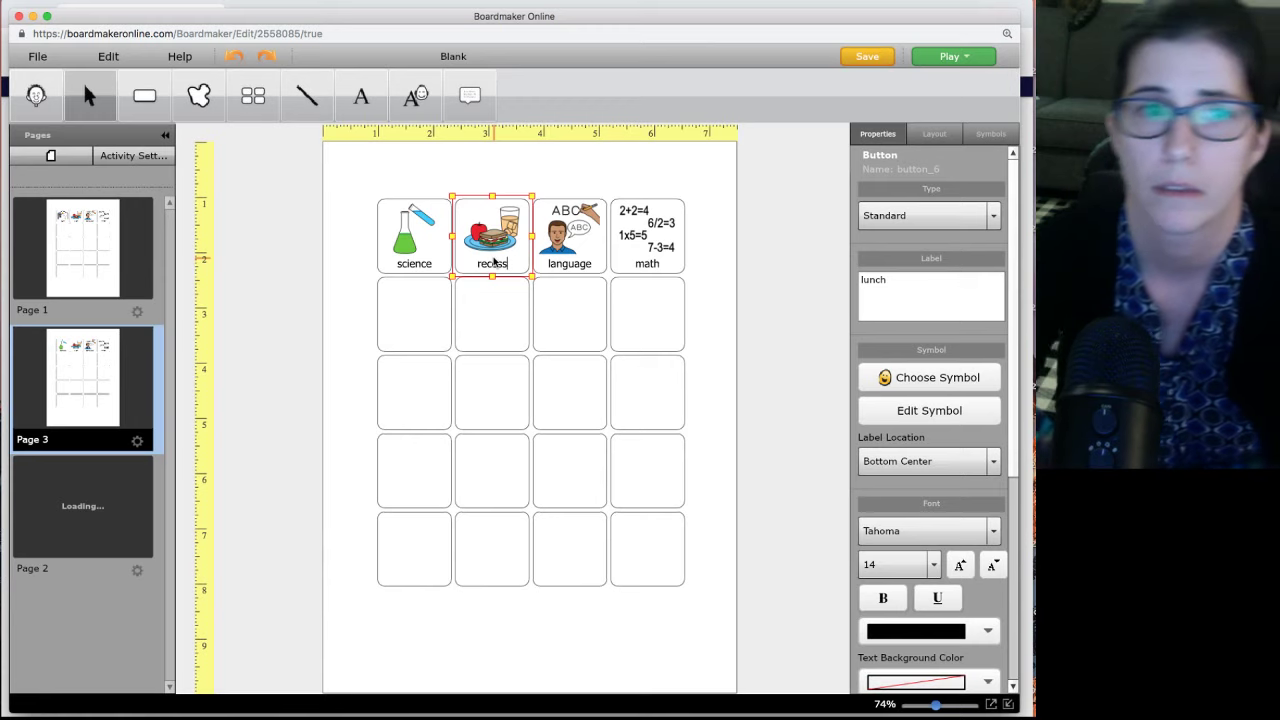
pyautogui.press('Return')
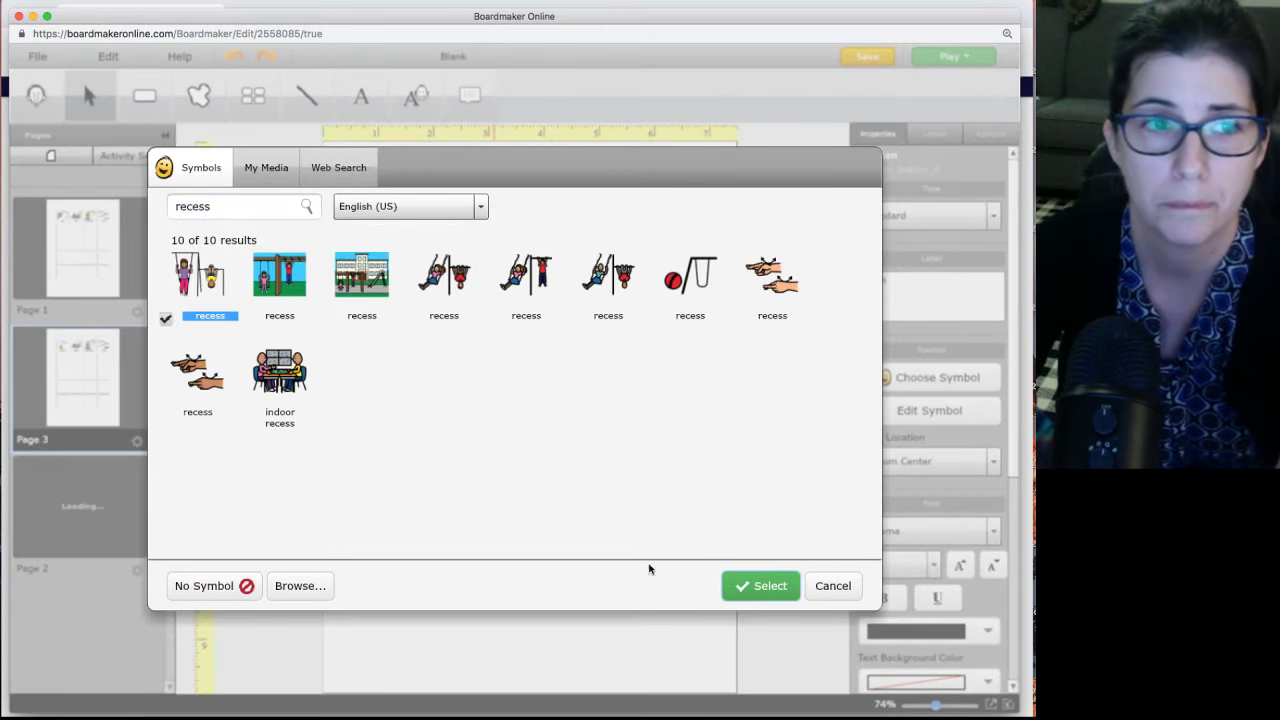
pyautogui.click(760, 584)
# Step: Relabel the language button library and accept the first suggested bookshelf symbol
pyautogui.click(572, 254)
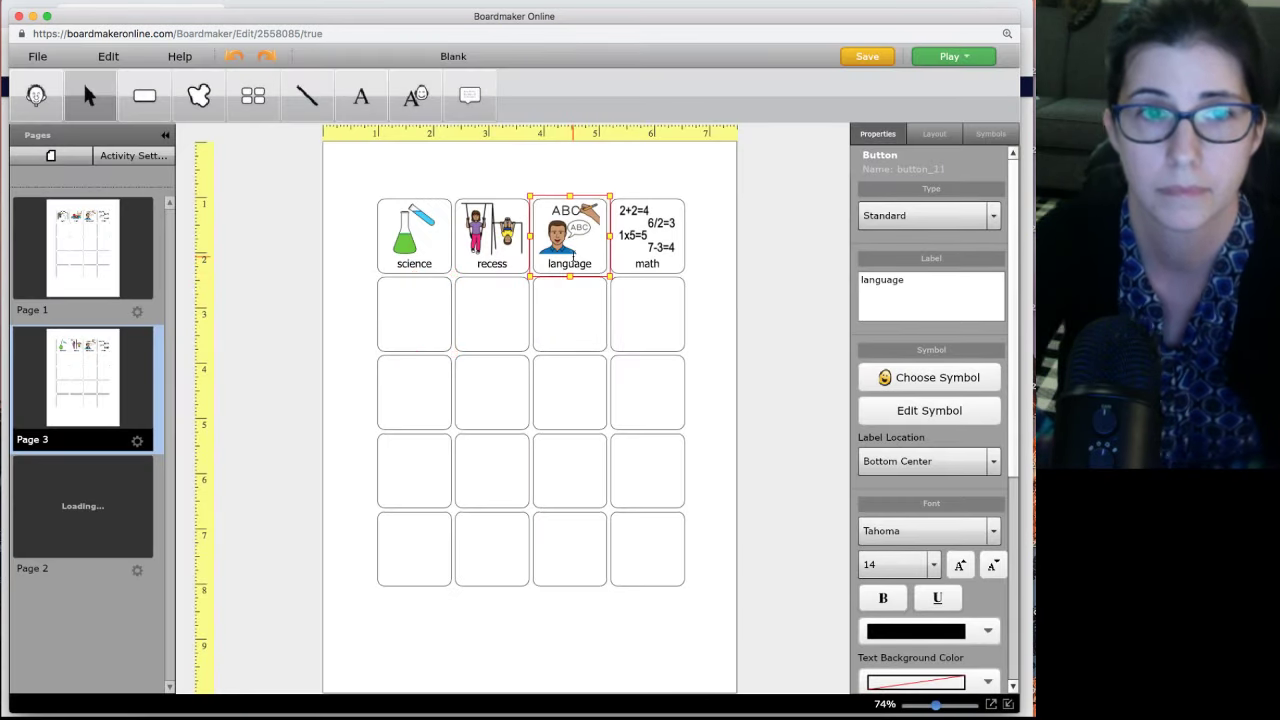
pyautogui.doubleClick(572, 262)
pyautogui.write('library')
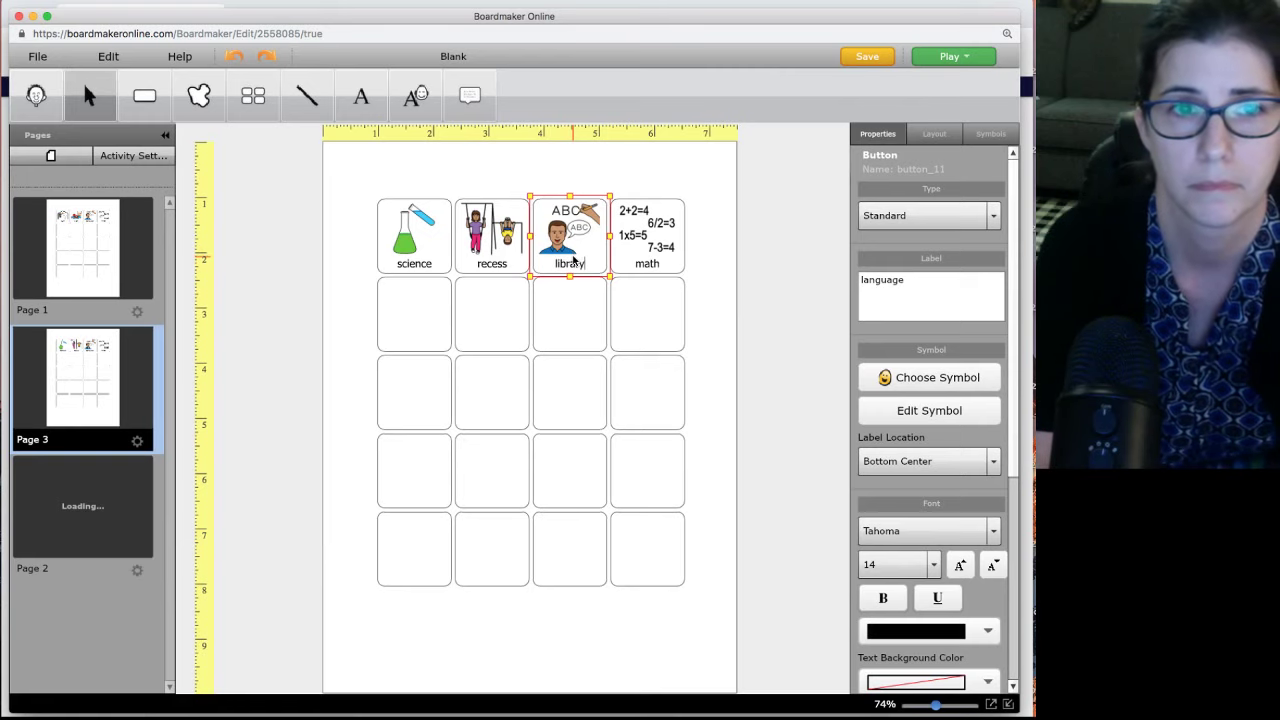
pyautogui.press('Return')
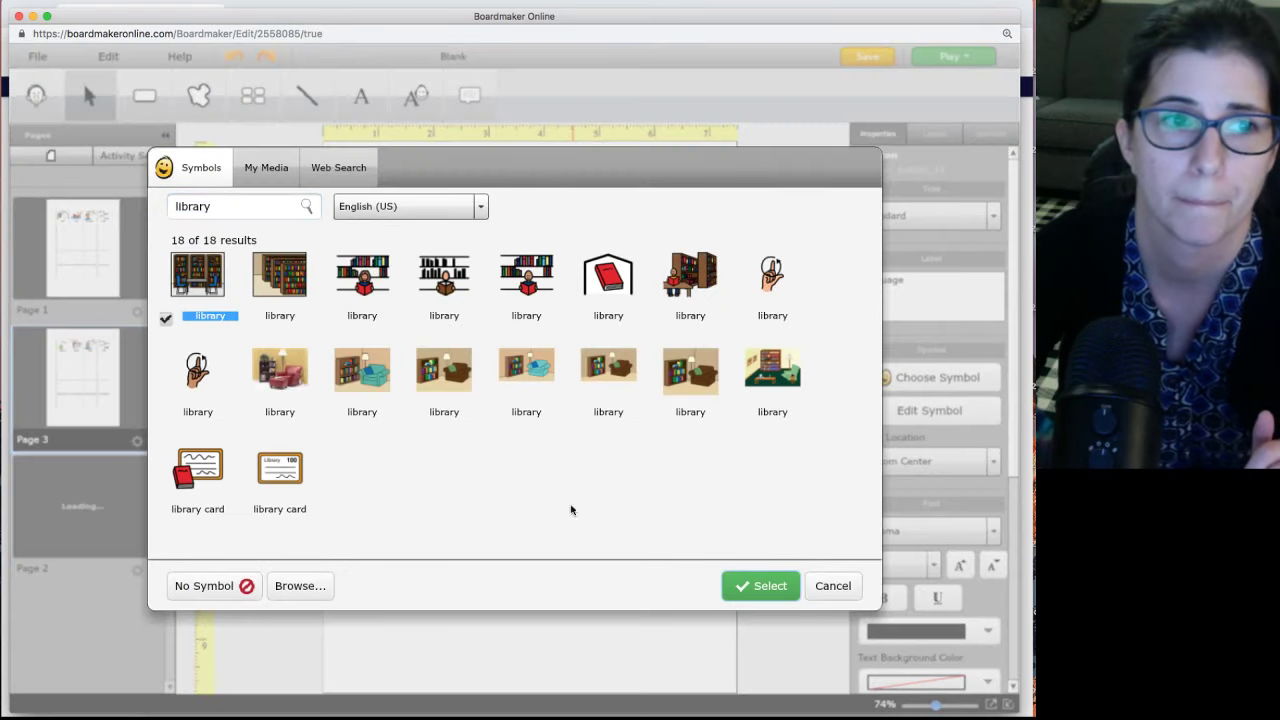
pyautogui.click(767, 596)
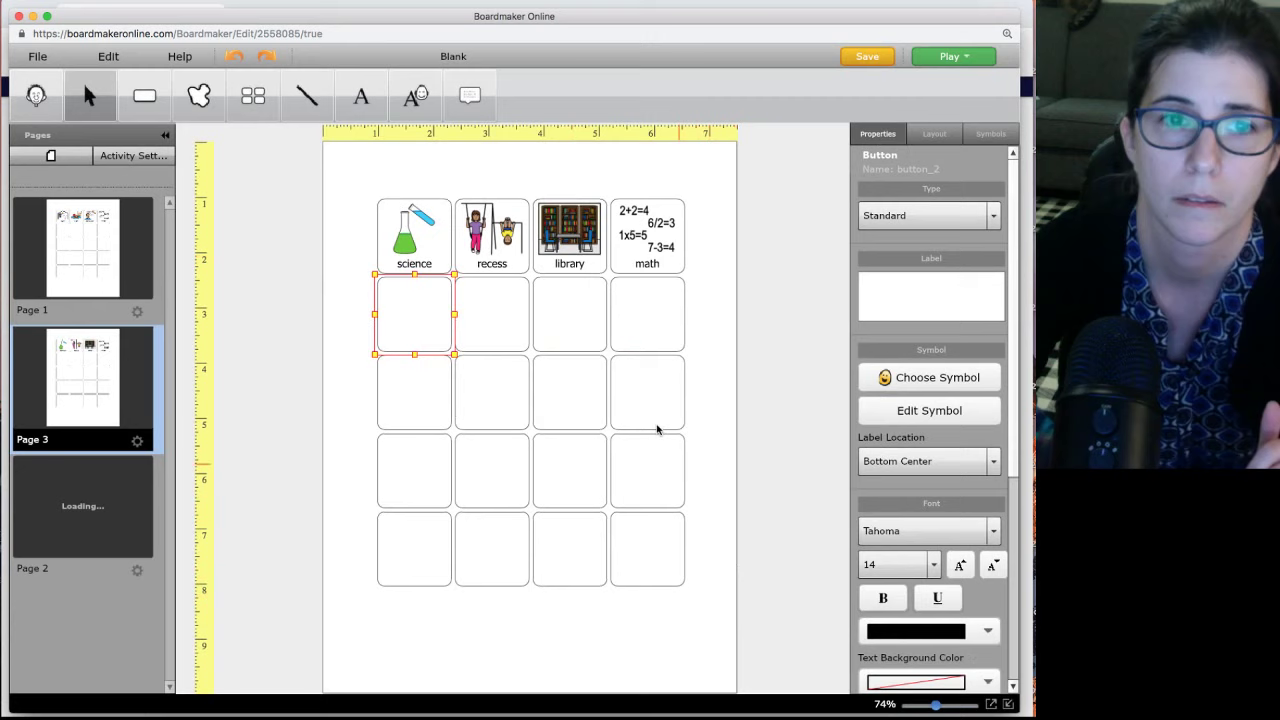
# Step: Relabel the math button music and accept the first suggested music-notes symbol
pyautogui.click(660, 257)
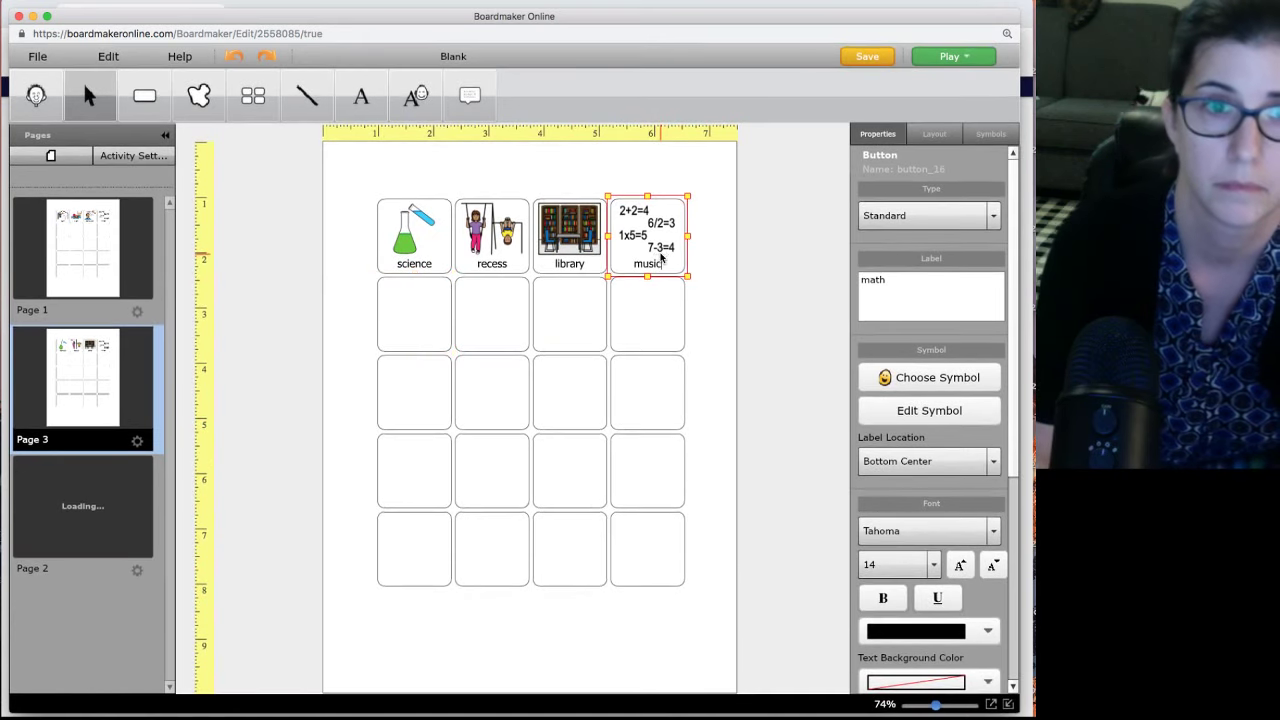
pyautogui.doubleClick(660, 257)
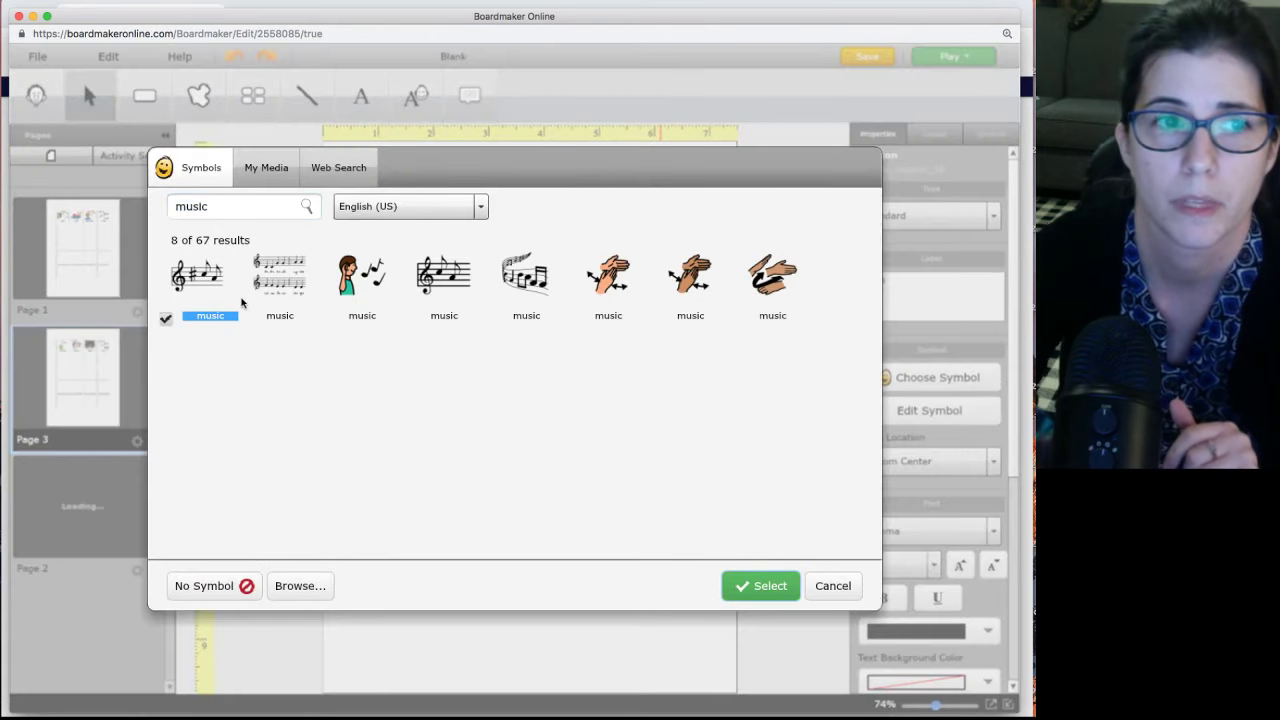
pyautogui.click(758, 592)
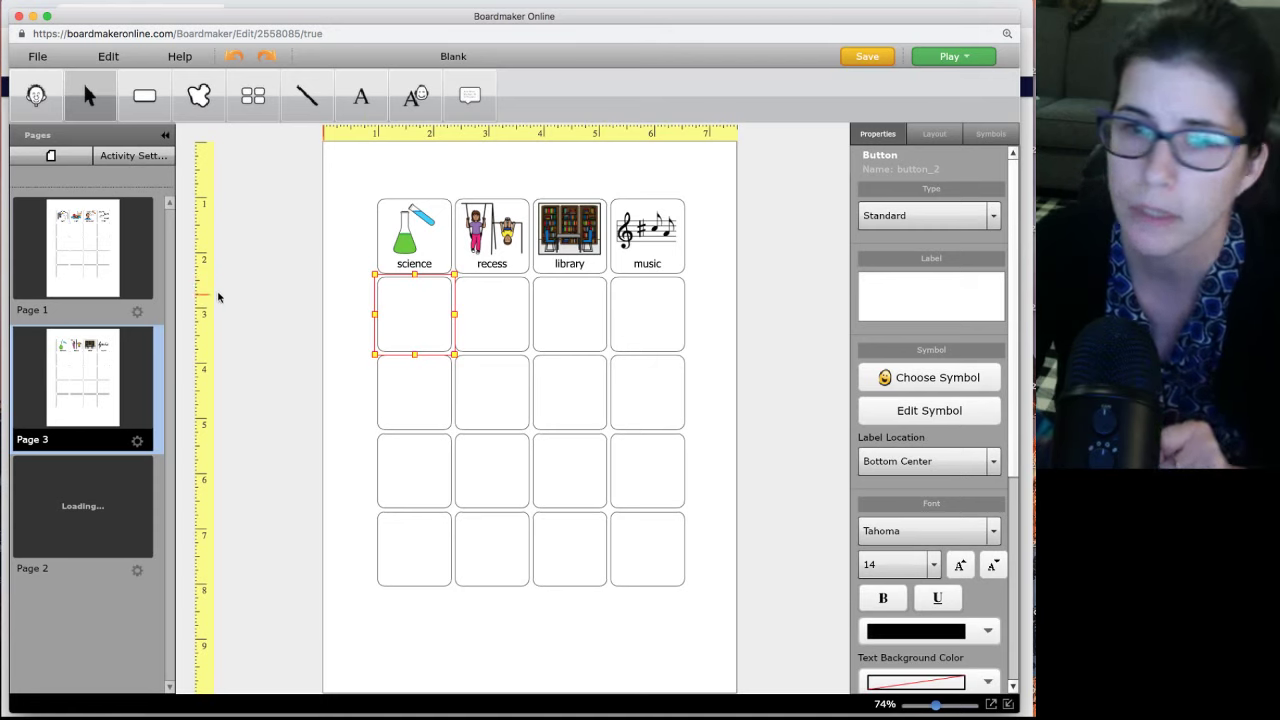
# Step: Open the blank Page 2 and draw a Symbolate button about 9.6 by 6.7 inches covering most of the page
pyautogui.click(267, 283)
pyautogui.click(96, 497)
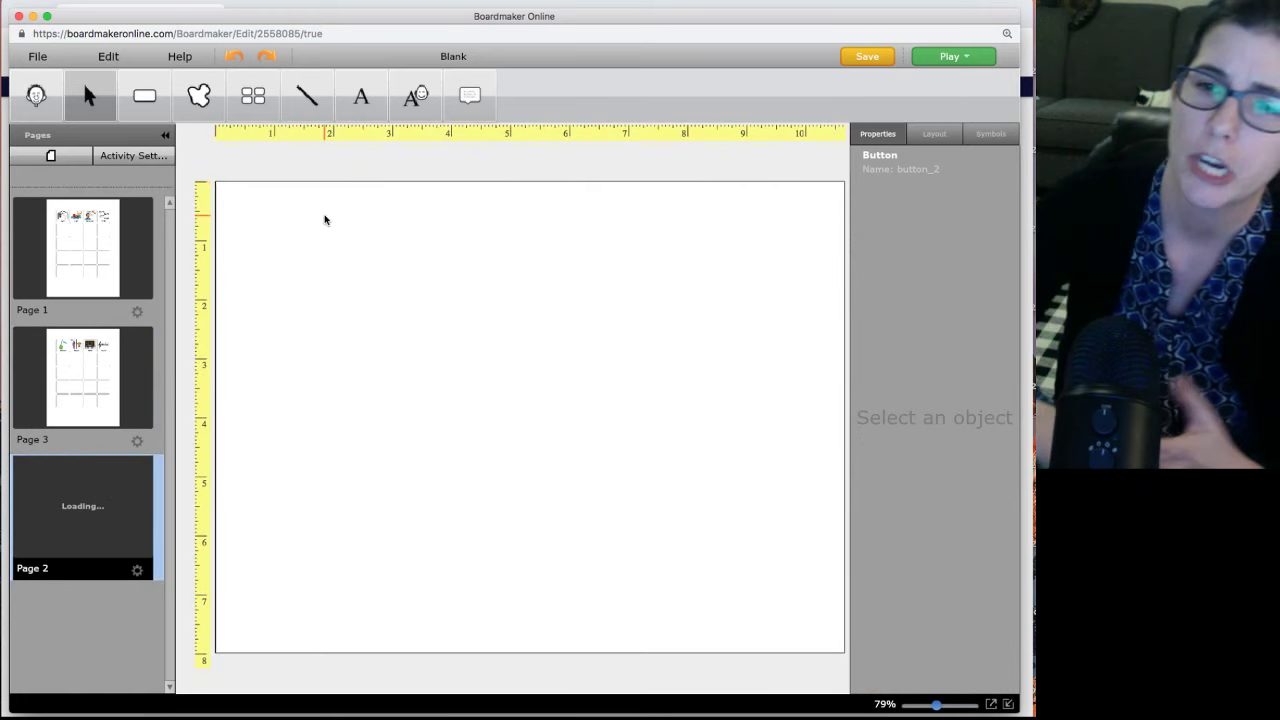
pyautogui.click(421, 102)
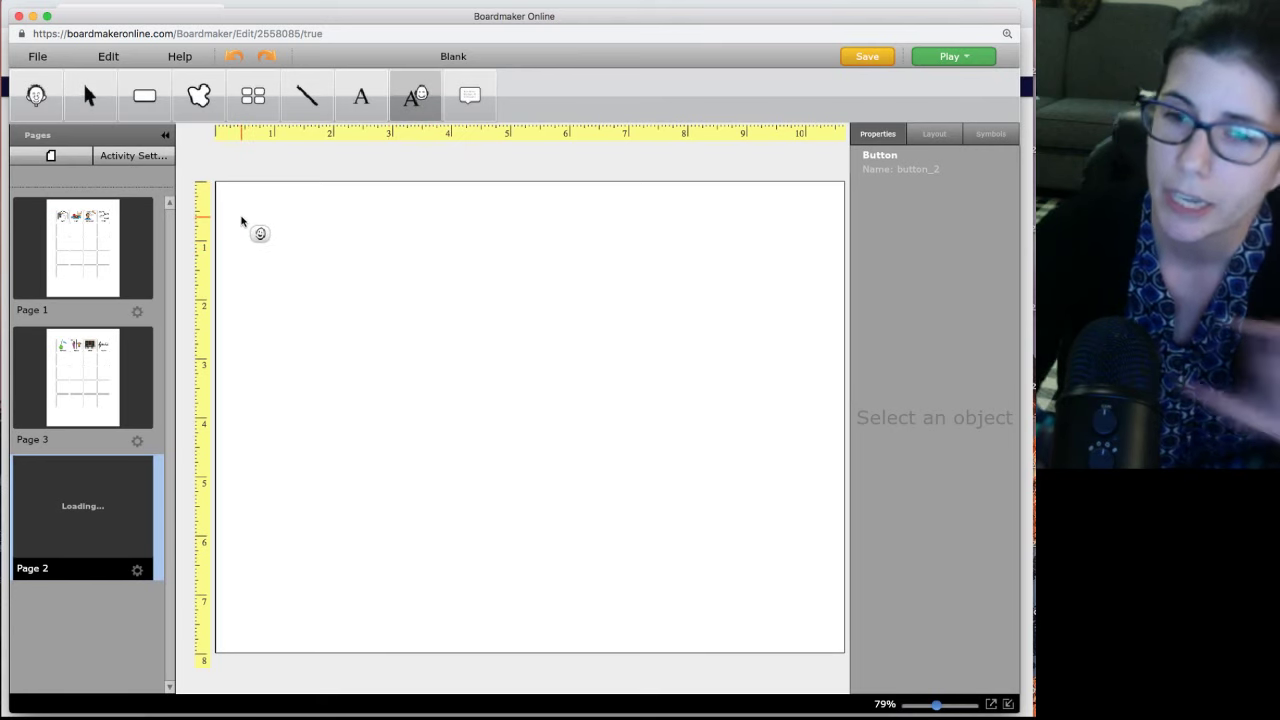
pyautogui.moveTo(257, 223)
pyautogui.mouseDown()
pyautogui.moveTo(549, 458)
pyautogui.moveTo(825, 618)
pyautogui.mouseUp()
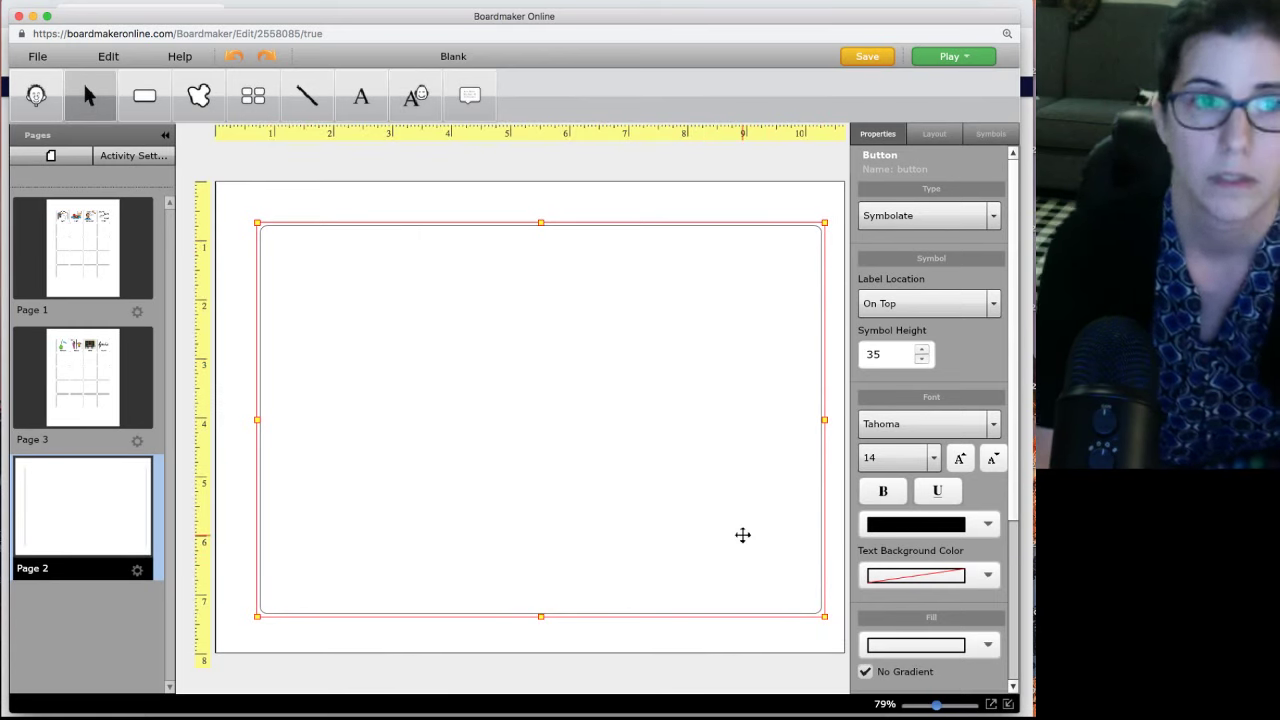
# Step: Enter the symbolated sentence "Today was Thursday." in the large button on Page 2
pyautogui.write('oday')
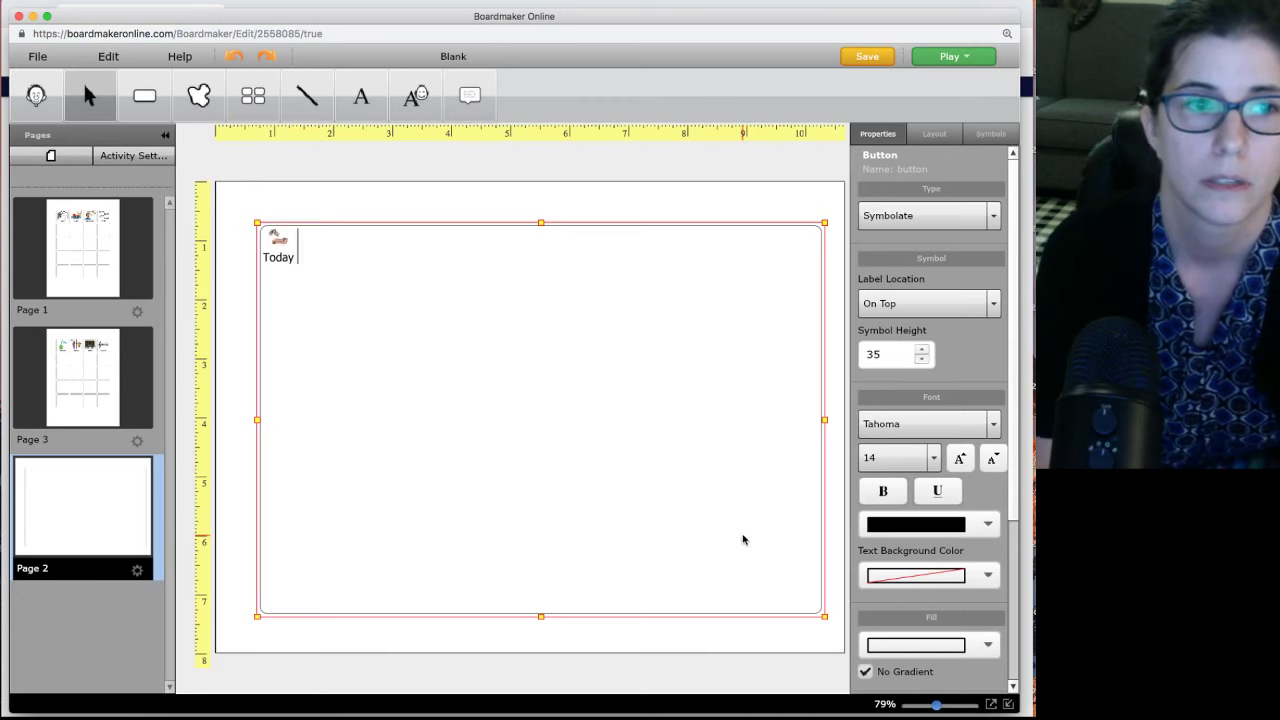
pyautogui.write(' was')
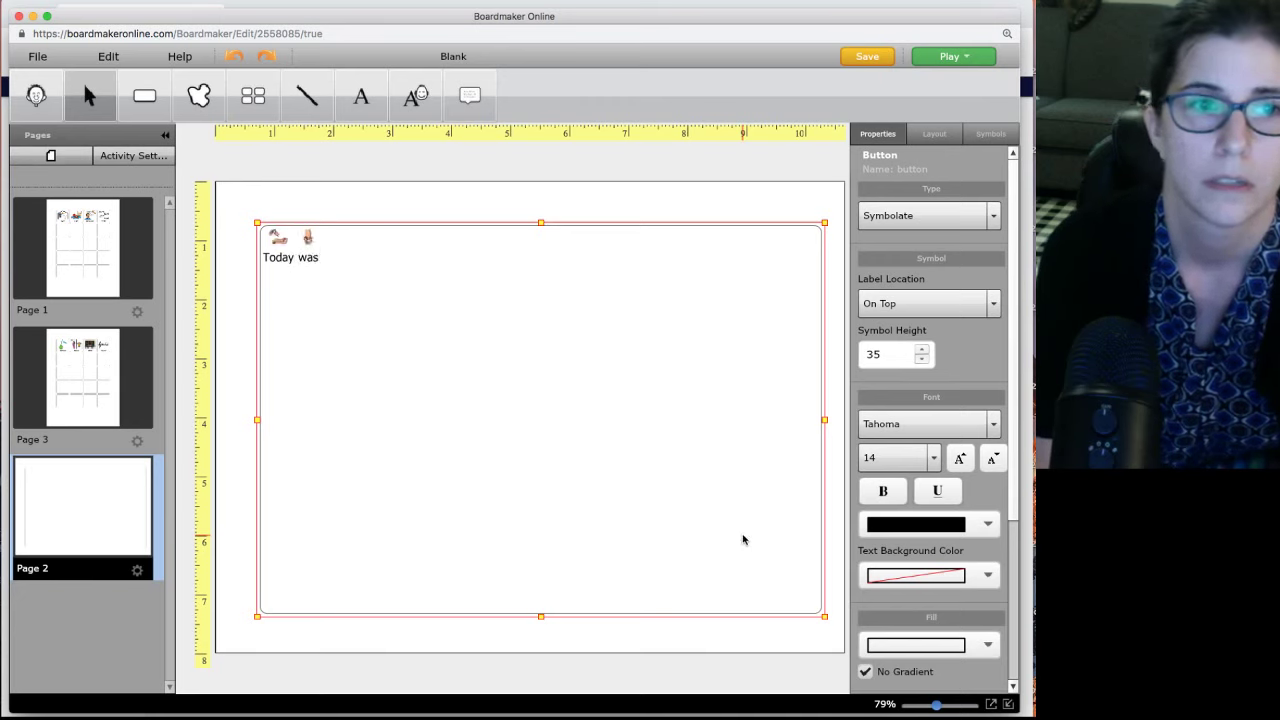
pyautogui.write(' Thursday.')
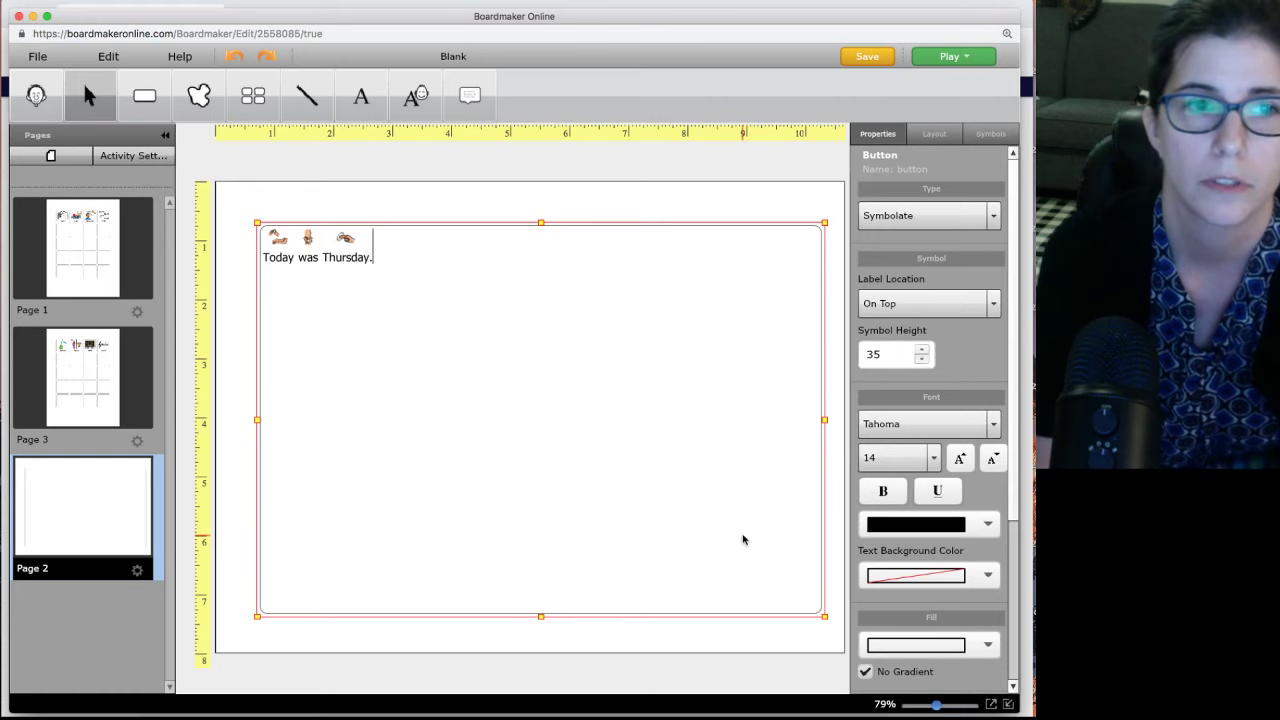
pyautogui.press('super+a')
pyautogui.write('W')
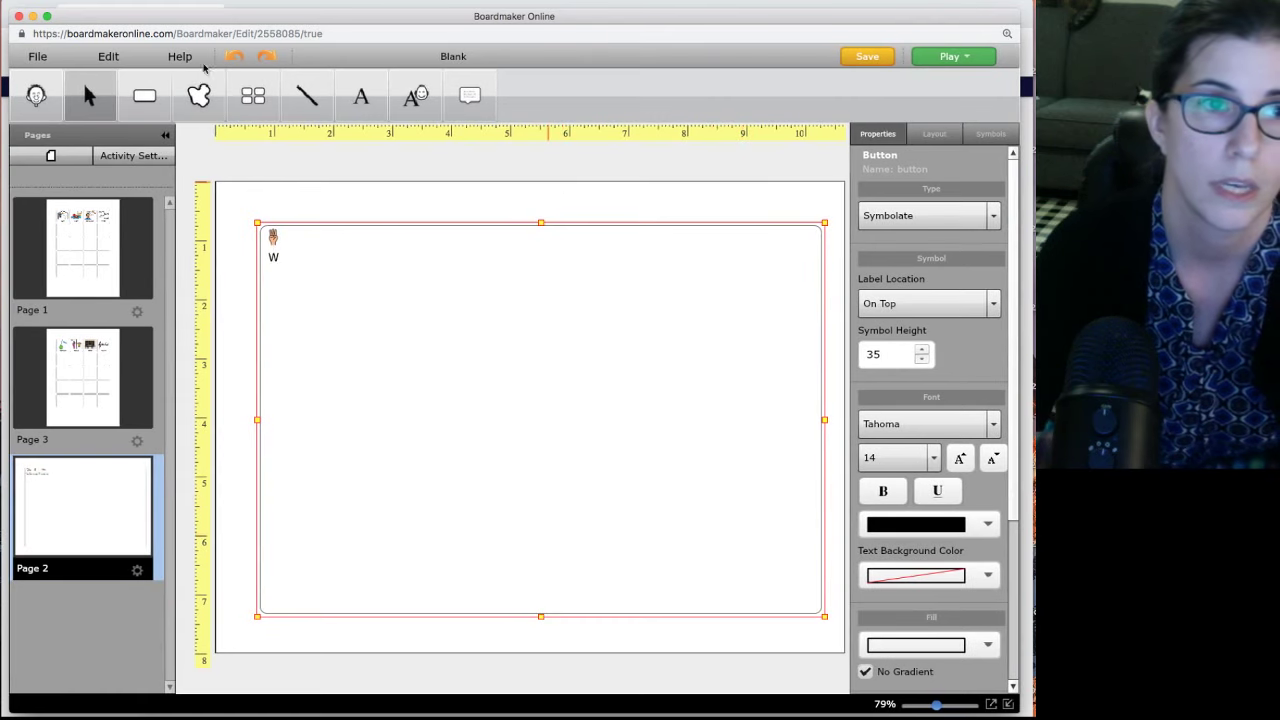
pyautogui.click(233, 57)
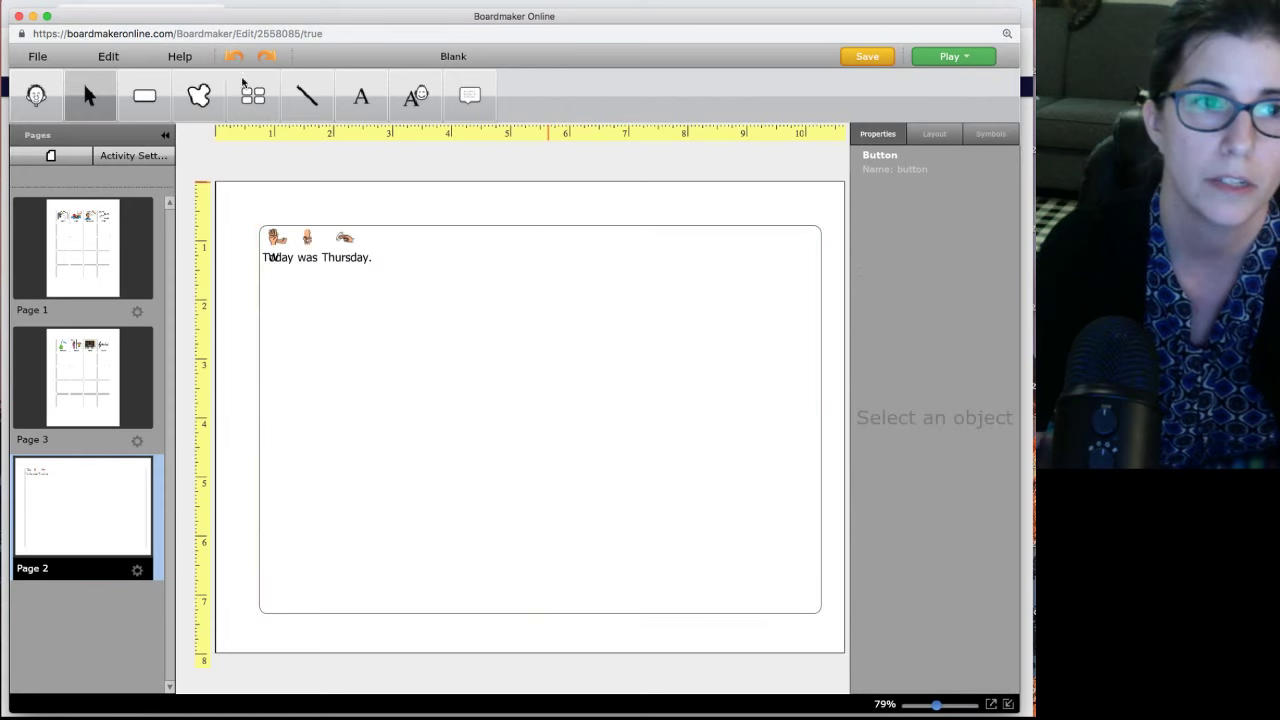
pyautogui.click(372, 258)
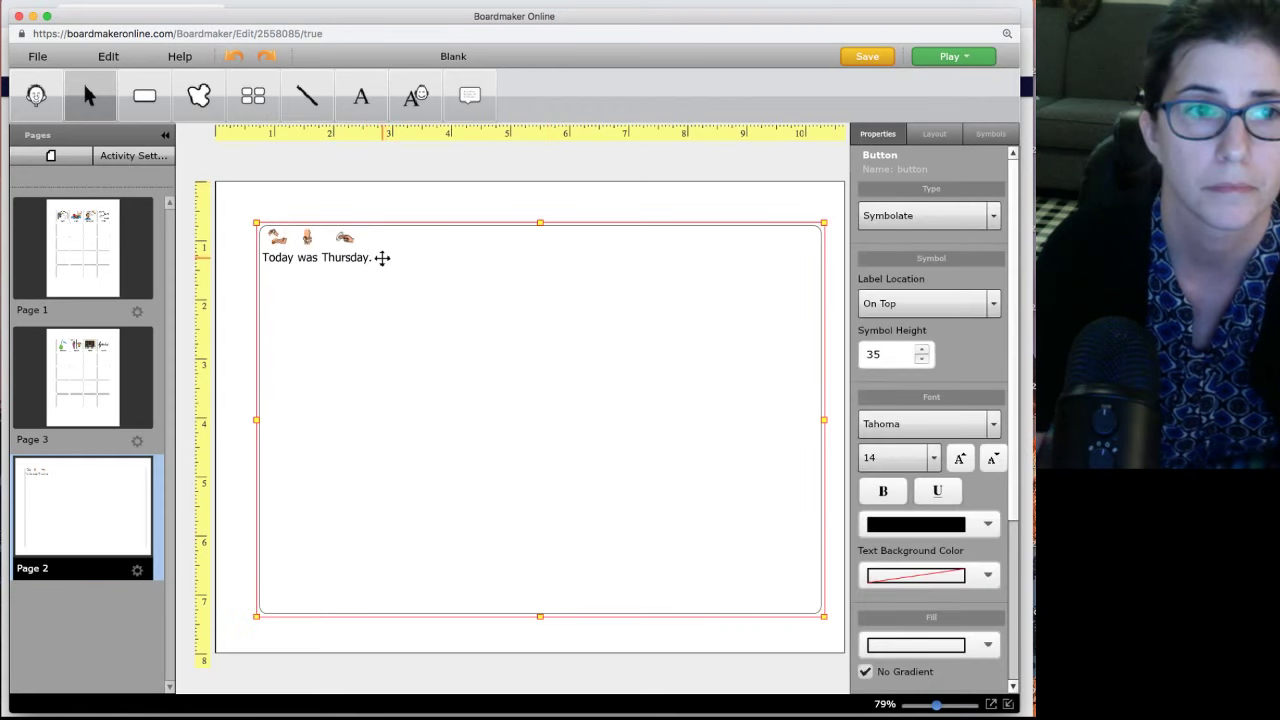
pyautogui.doubleClick(372, 257)
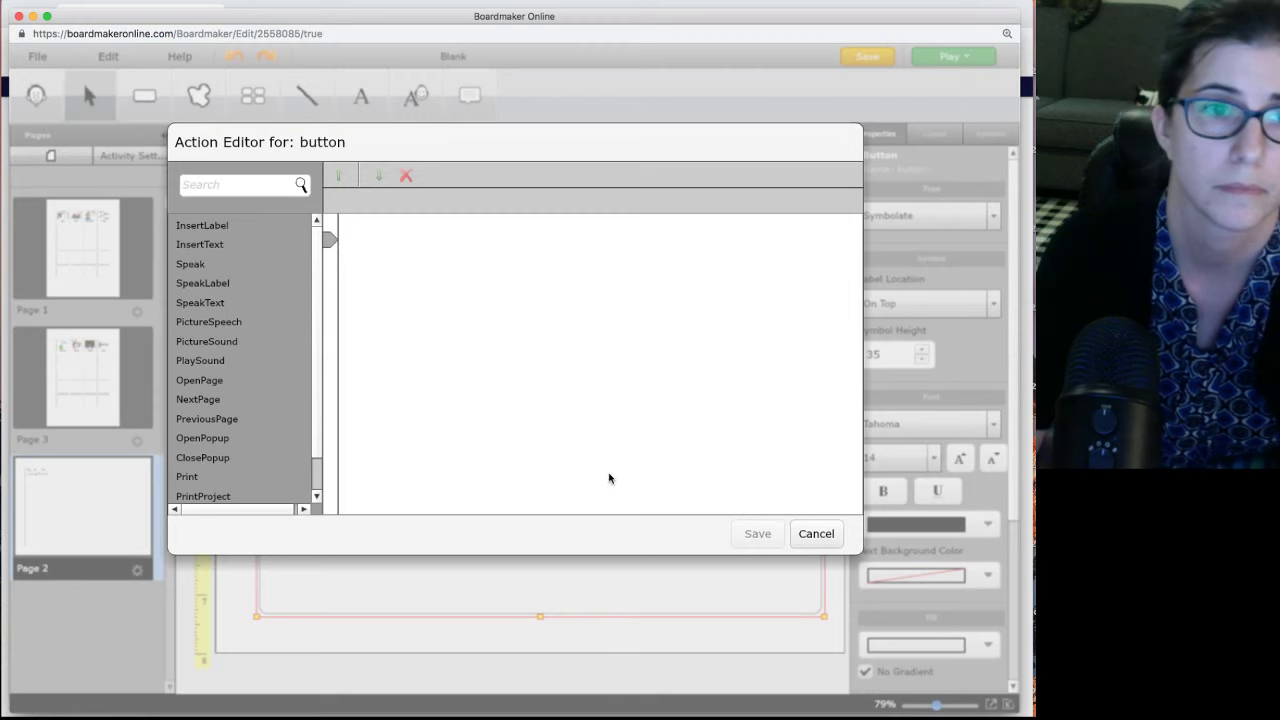
pyautogui.click(816, 533)
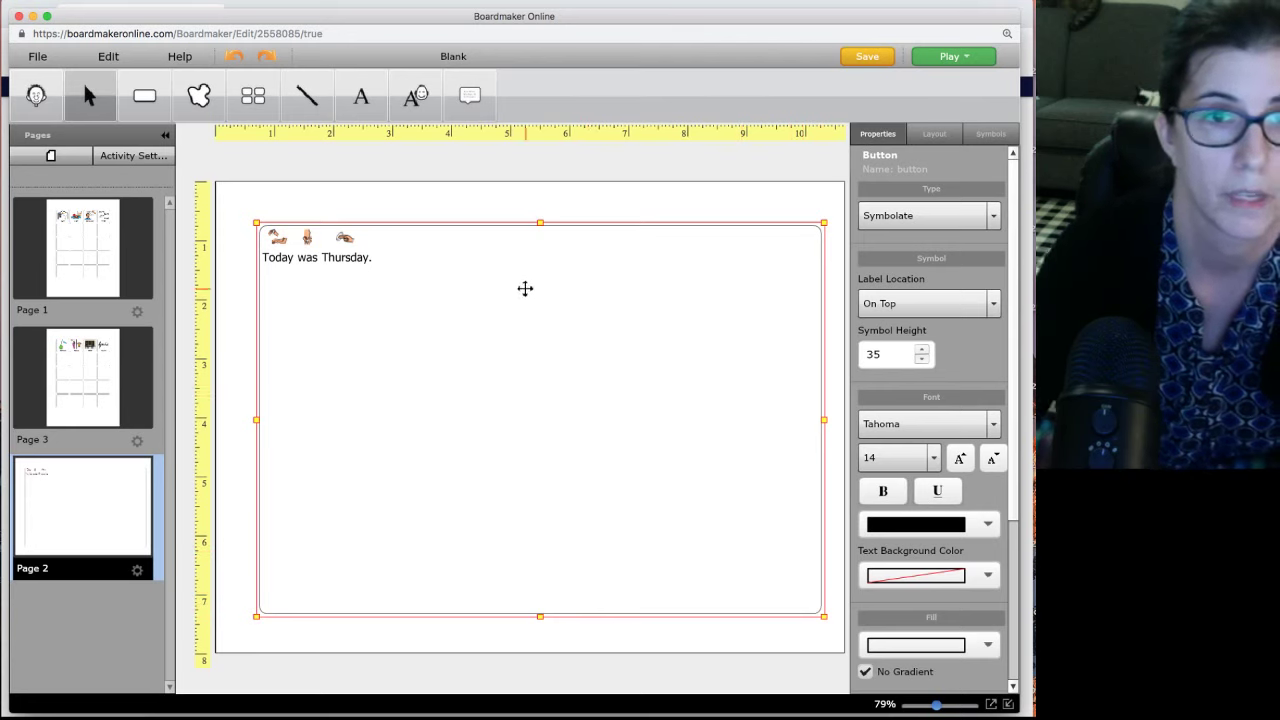
# Step: Continue the symbolated text after "Today was Thursday." with the sentence "We went to the library."
pyautogui.rightClick(352, 261)
pyautogui.click(351, 260)
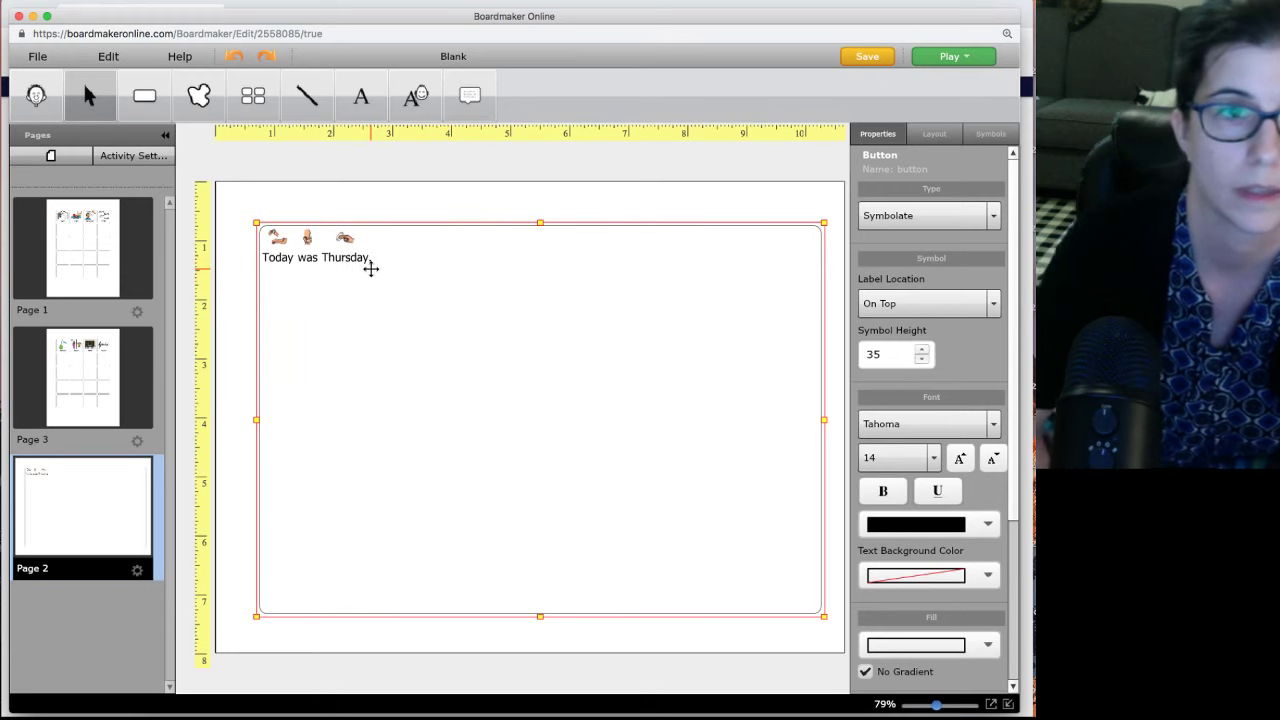
pyautogui.write('We')
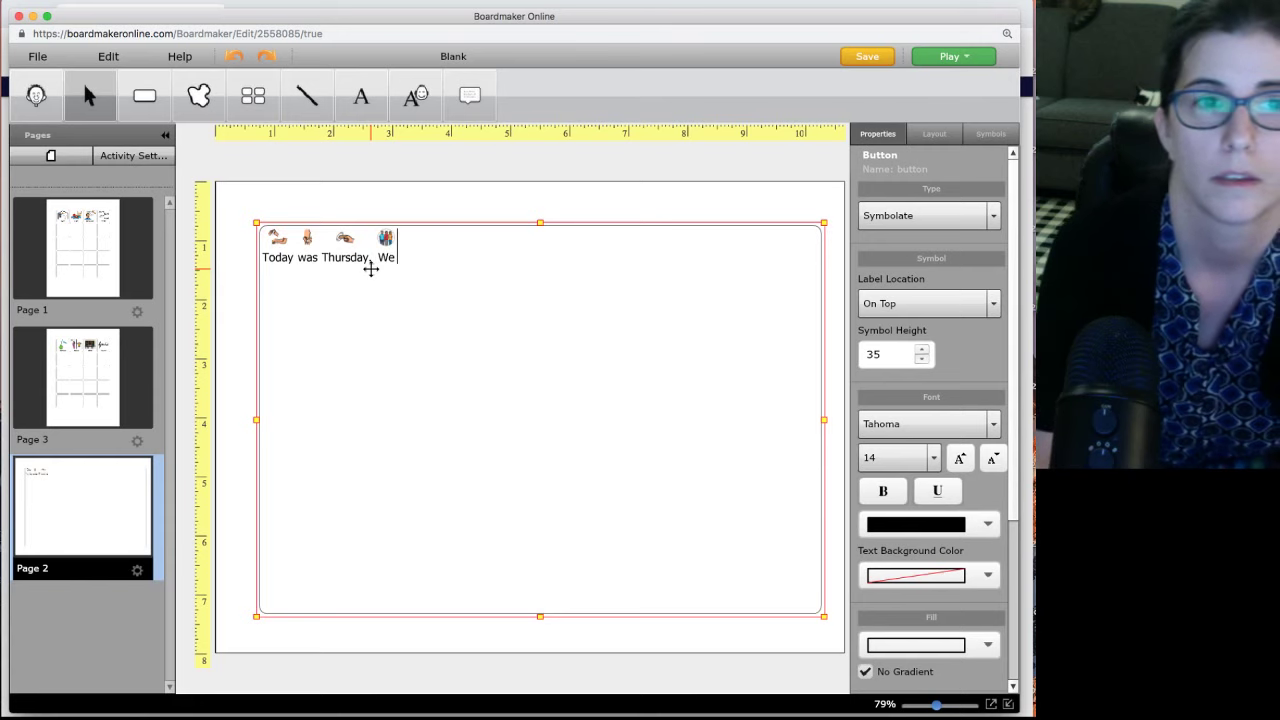
pyautogui.write(' went to the')
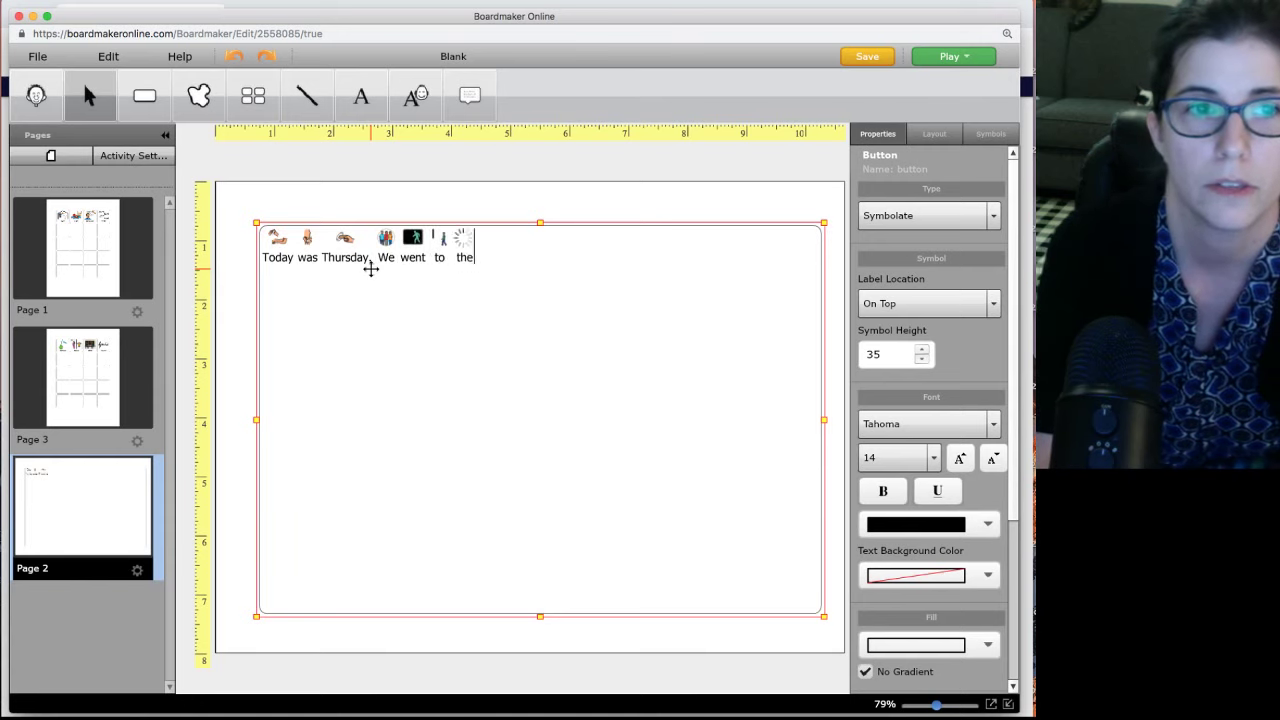
pyautogui.write(' libr')
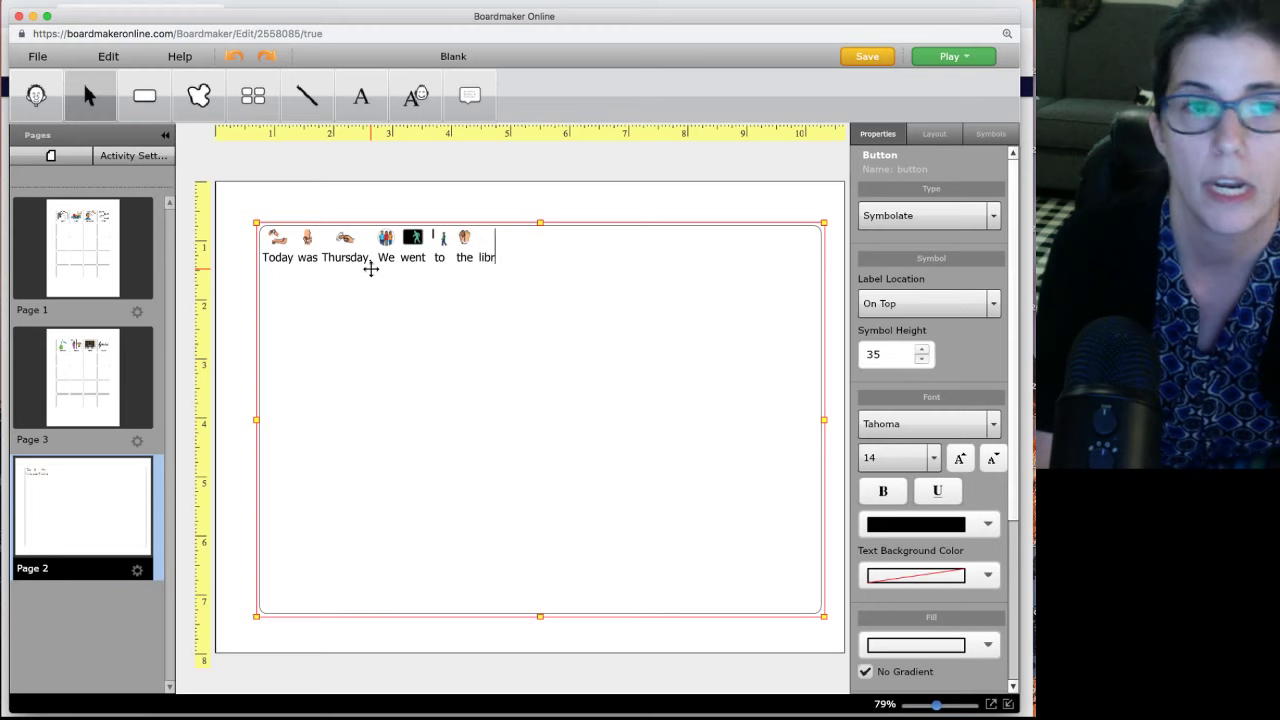
pyautogui.write('ary.')
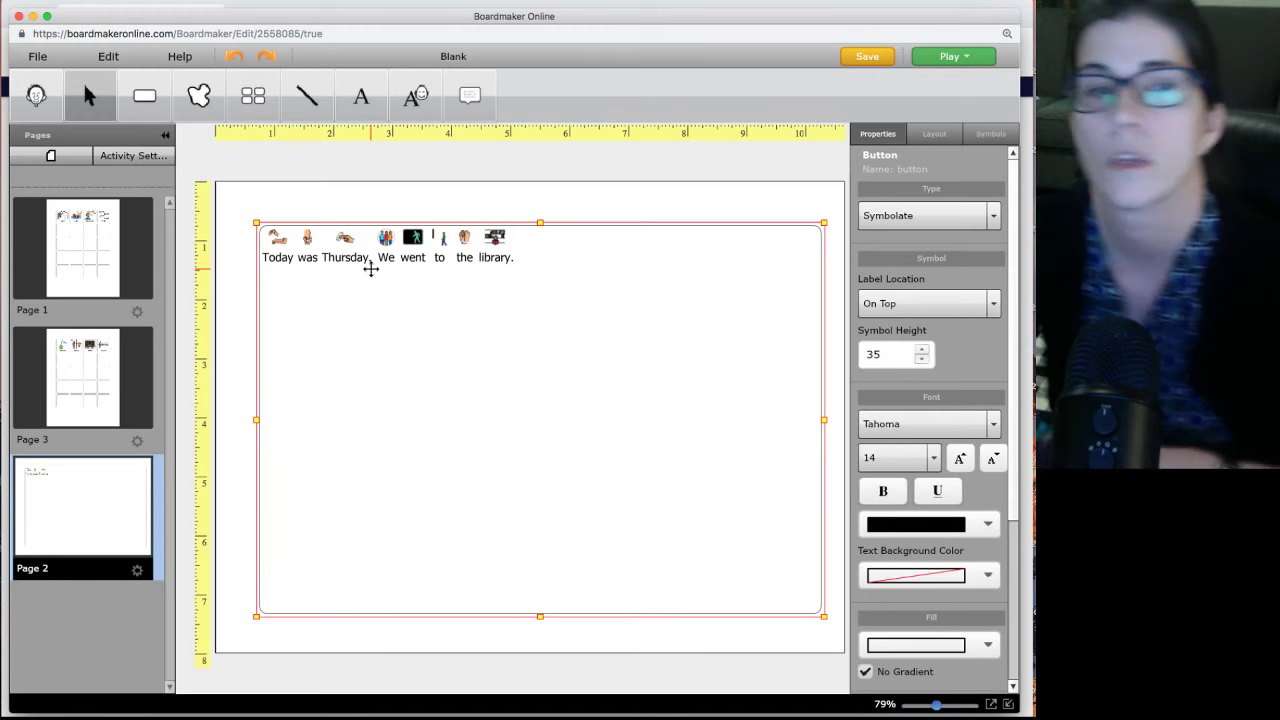
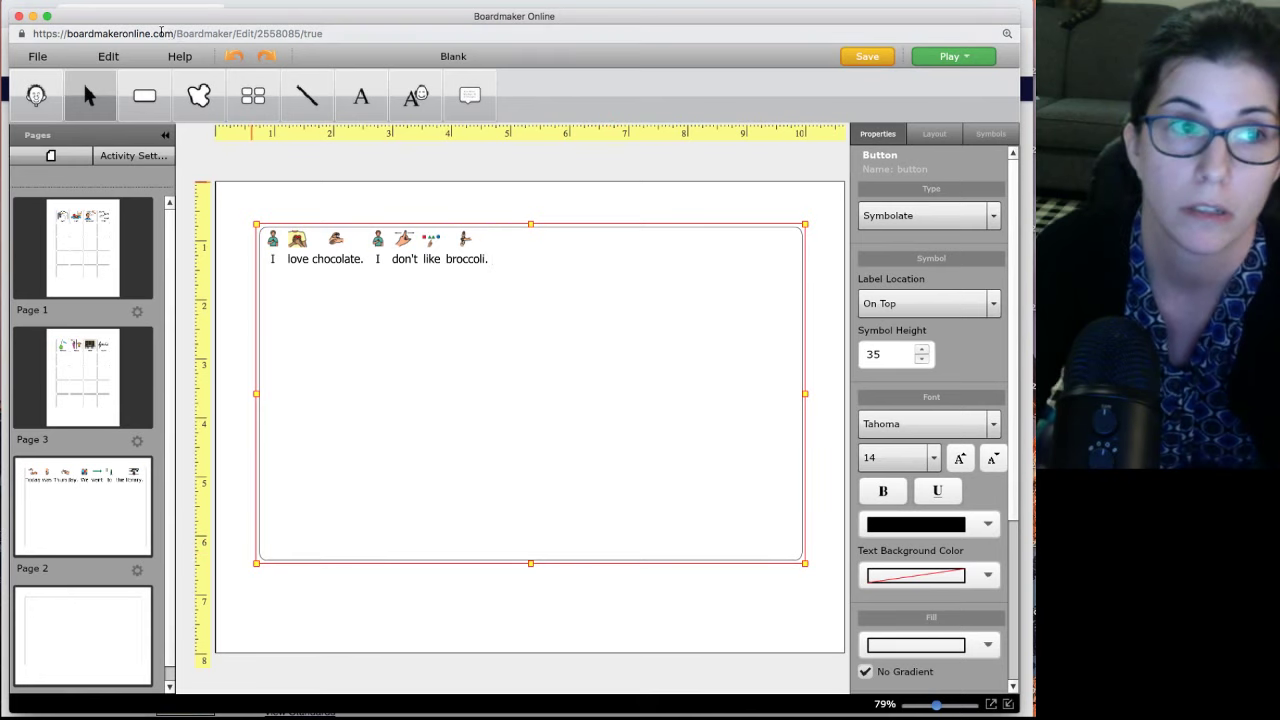
# Step: Close the activity editor without saving the changes and return to the My Activities page
pyautogui.click(19, 17)
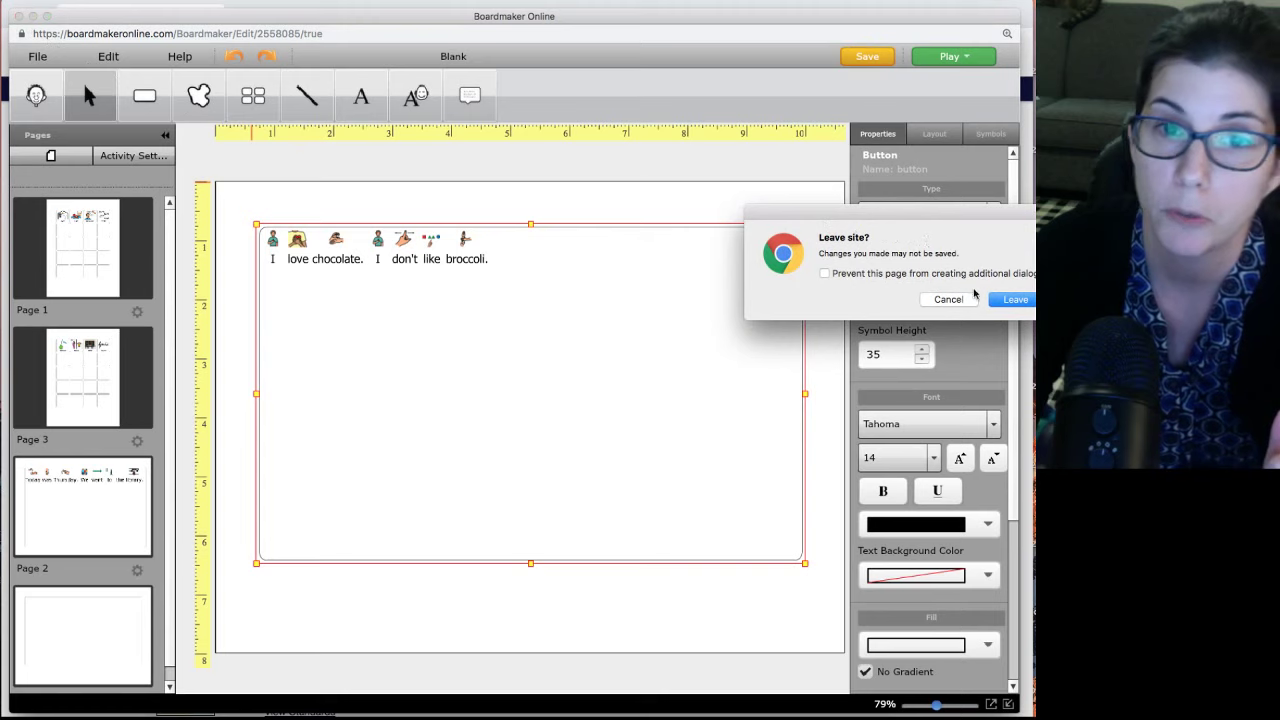
pyautogui.click(1012, 299)
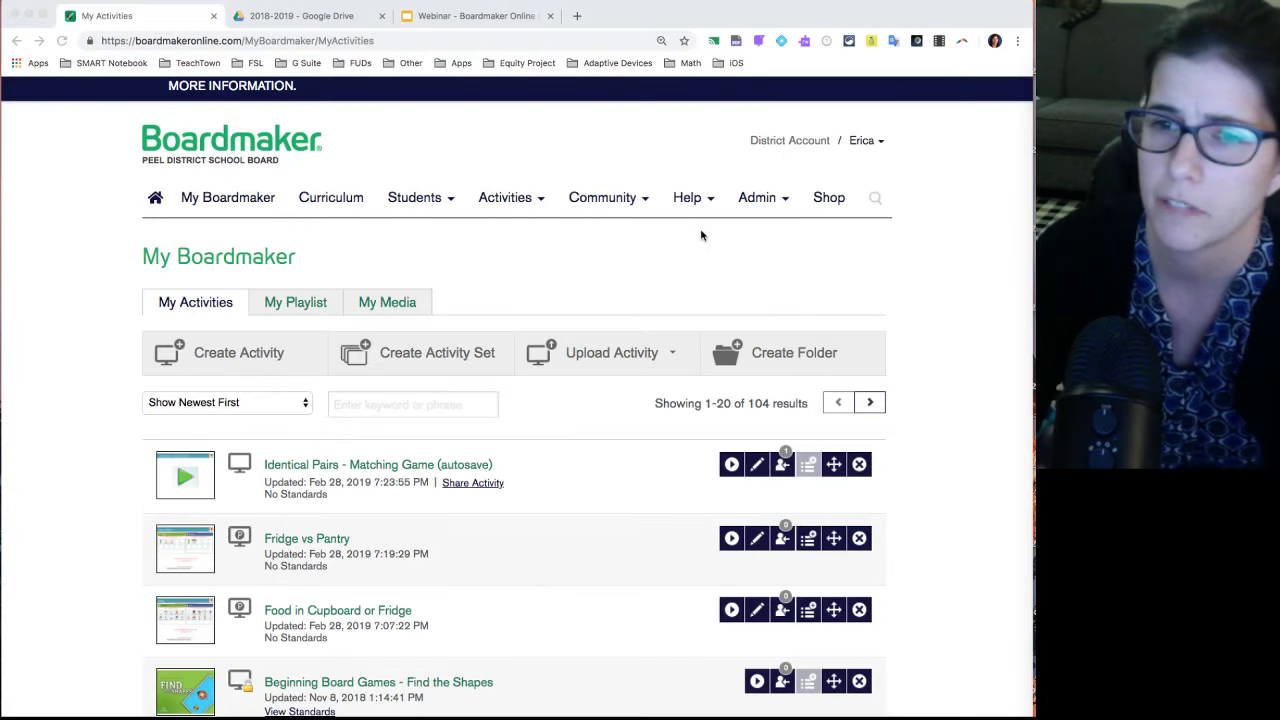
pyautogui.click(427, 236)
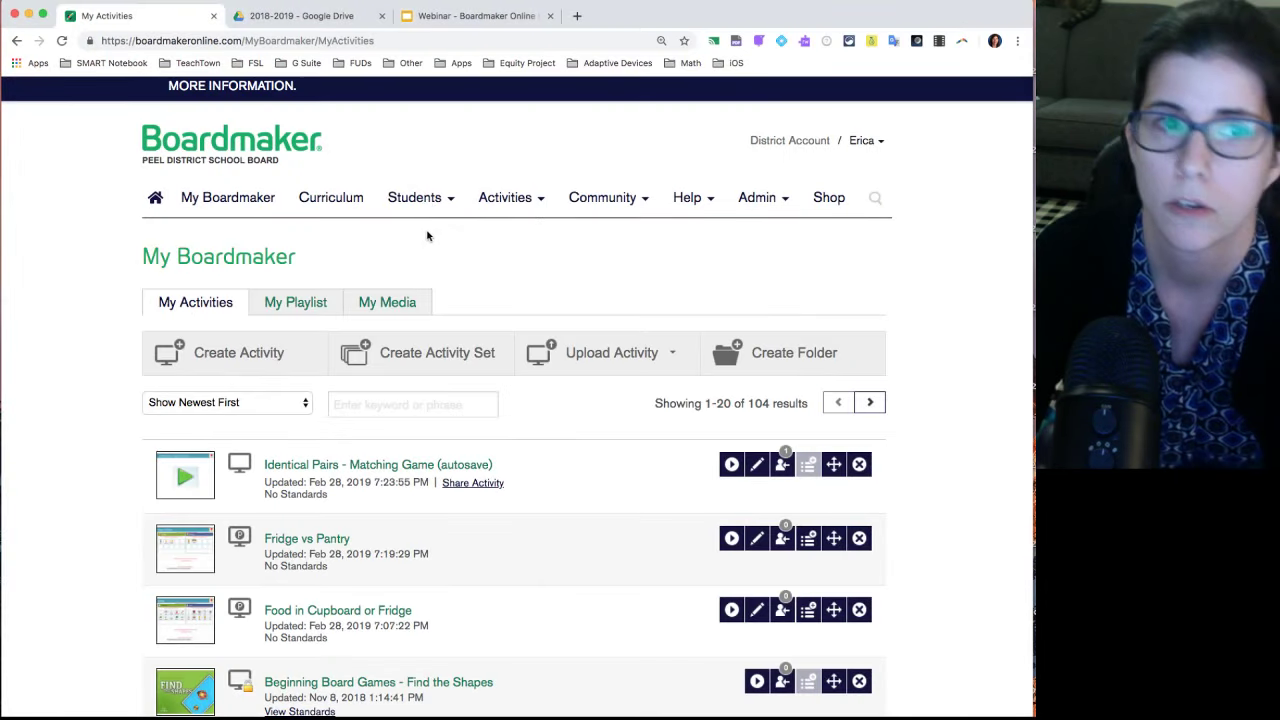
# Step: Launch My Classroom View in an enlarged window, look at the teacher's own playlist, and close the window
pyautogui.click(414, 201)
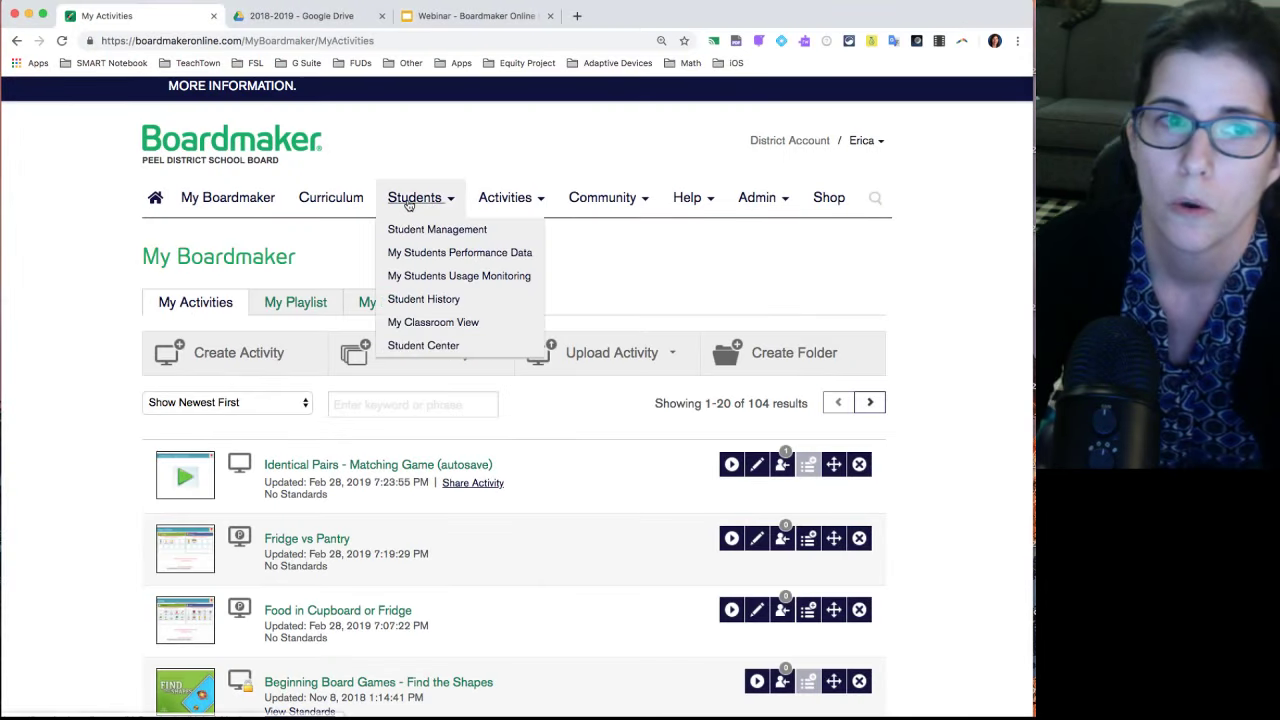
pyautogui.click(441, 323)
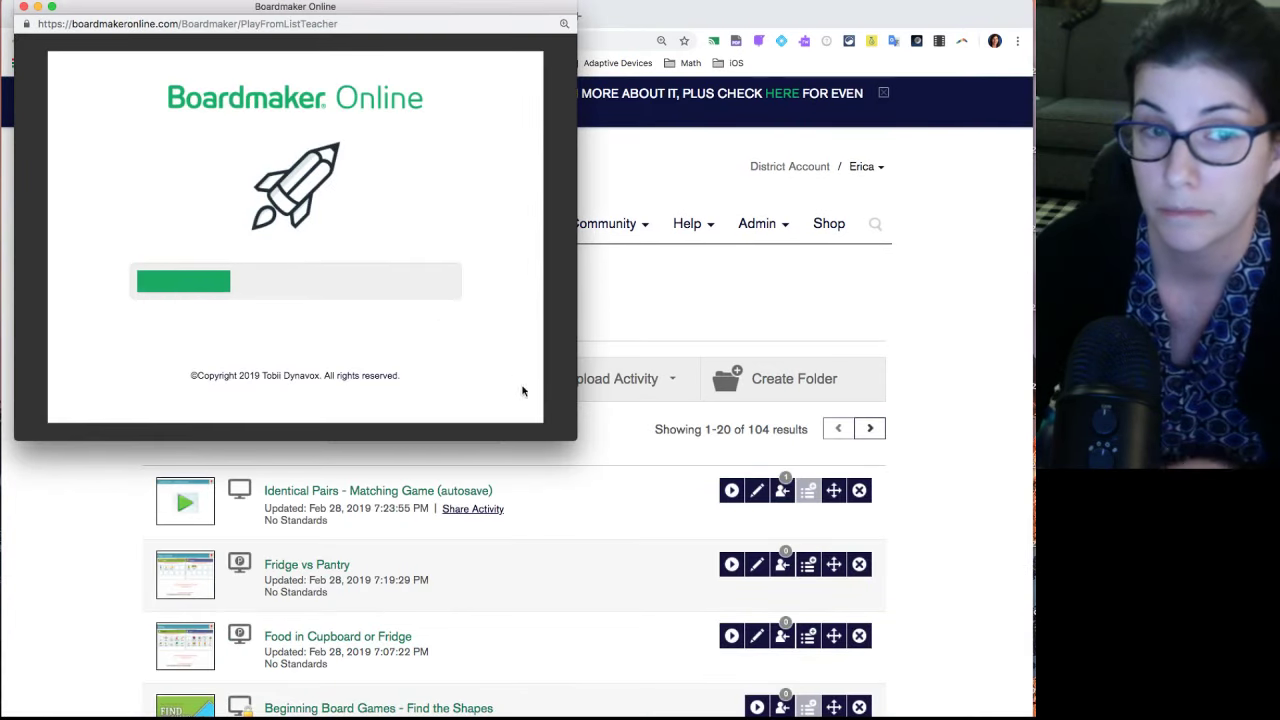
pyautogui.moveTo(574, 438); pyautogui.dragTo(940, 627)
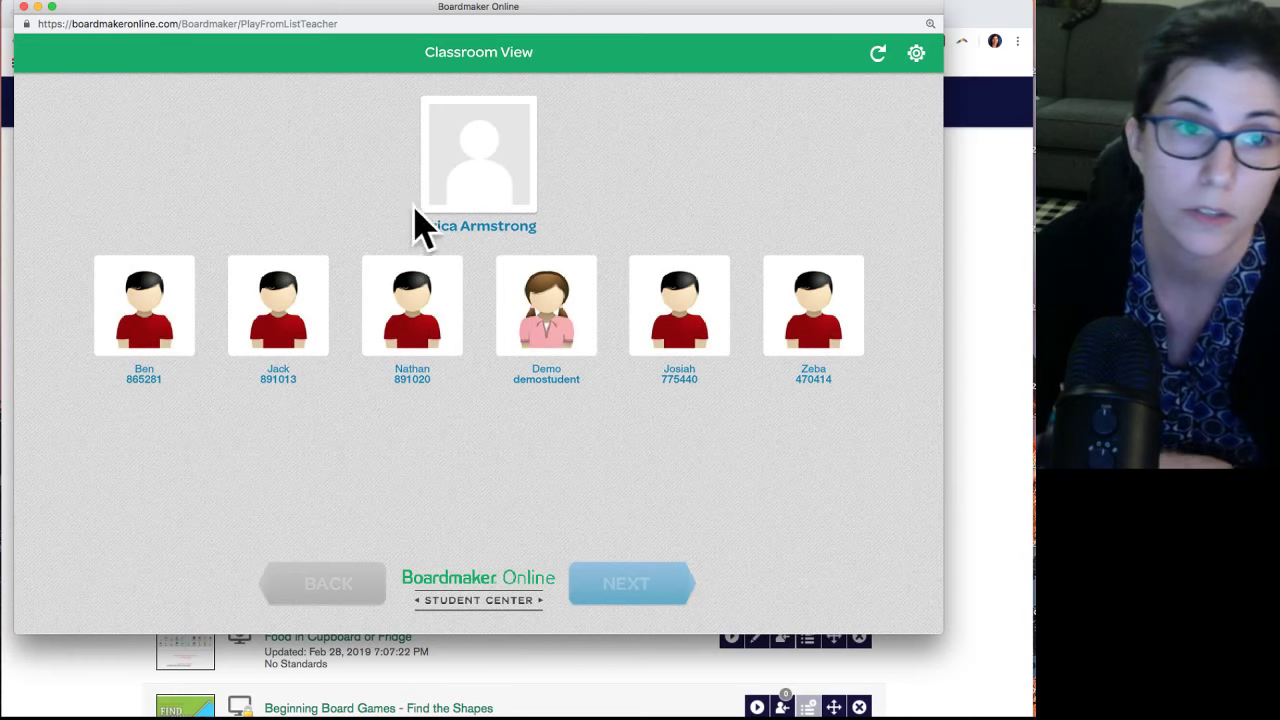
pyautogui.click(490, 178)
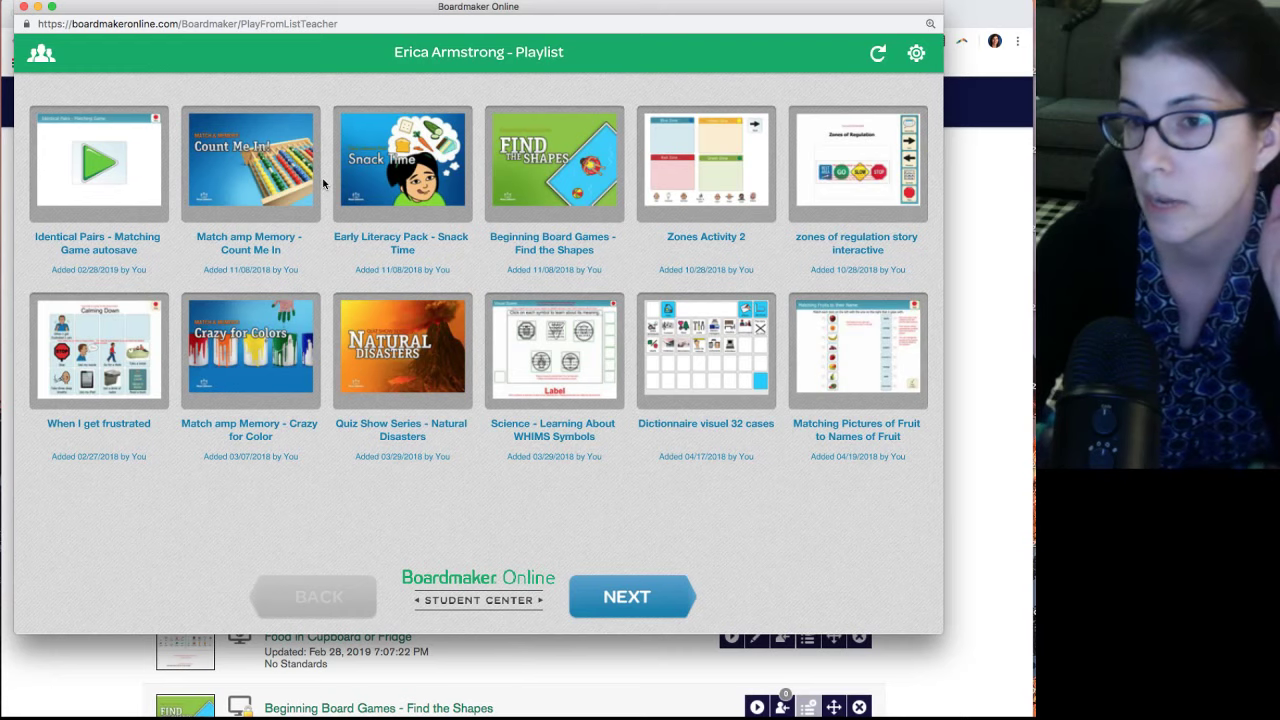
pyautogui.click(24, 8)
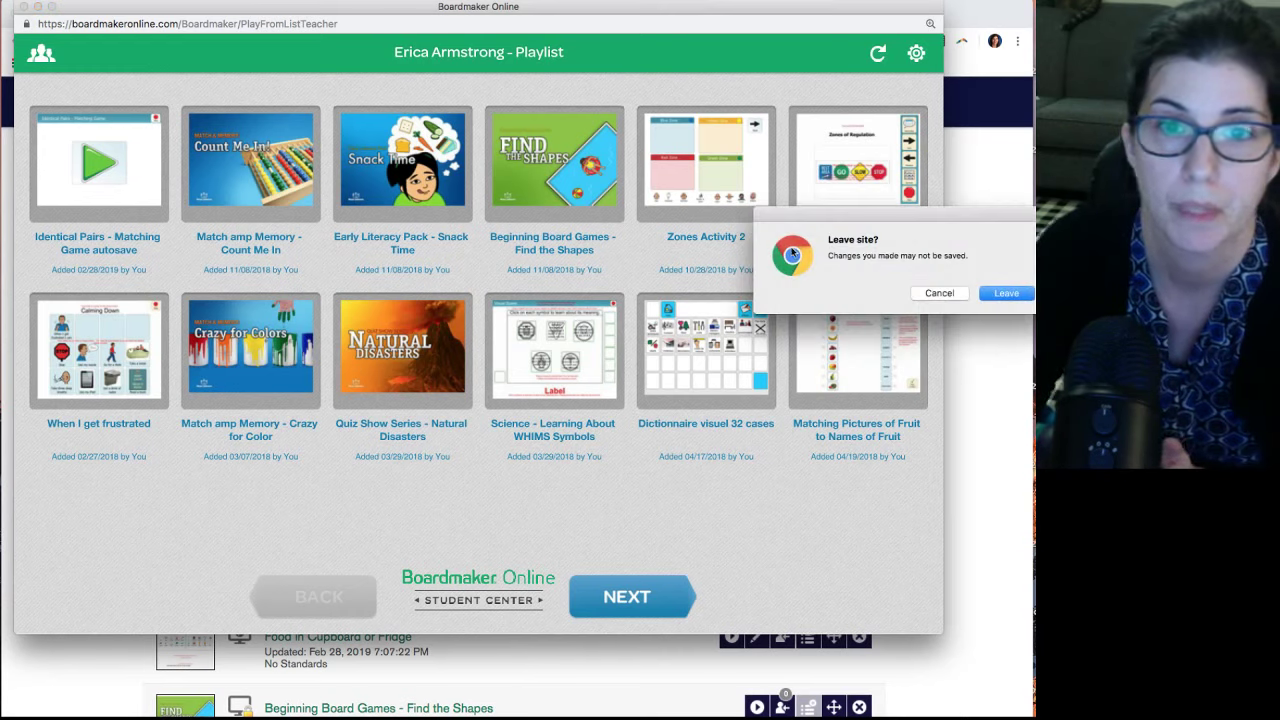
pyautogui.click(1006, 296)
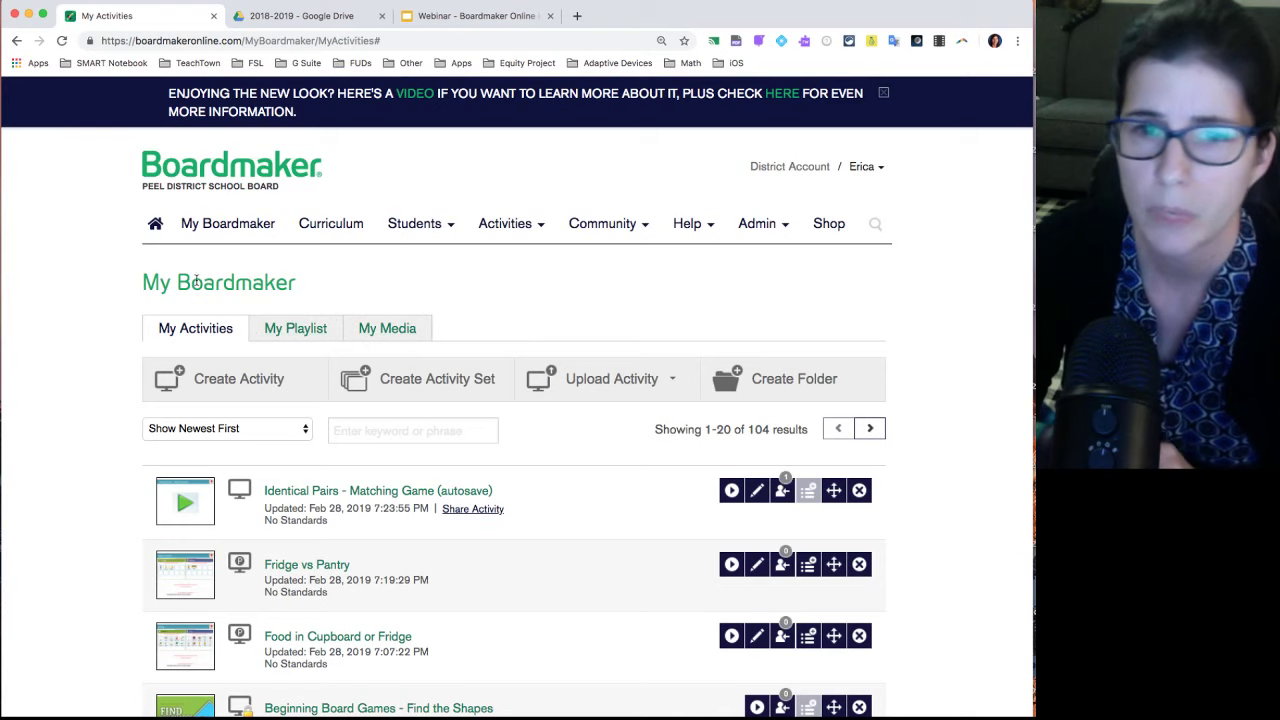
# Step: Remove the activity "Match & Memory - Count Me In!" from My Playlist and return to My Activities
pyautogui.click(300, 334)
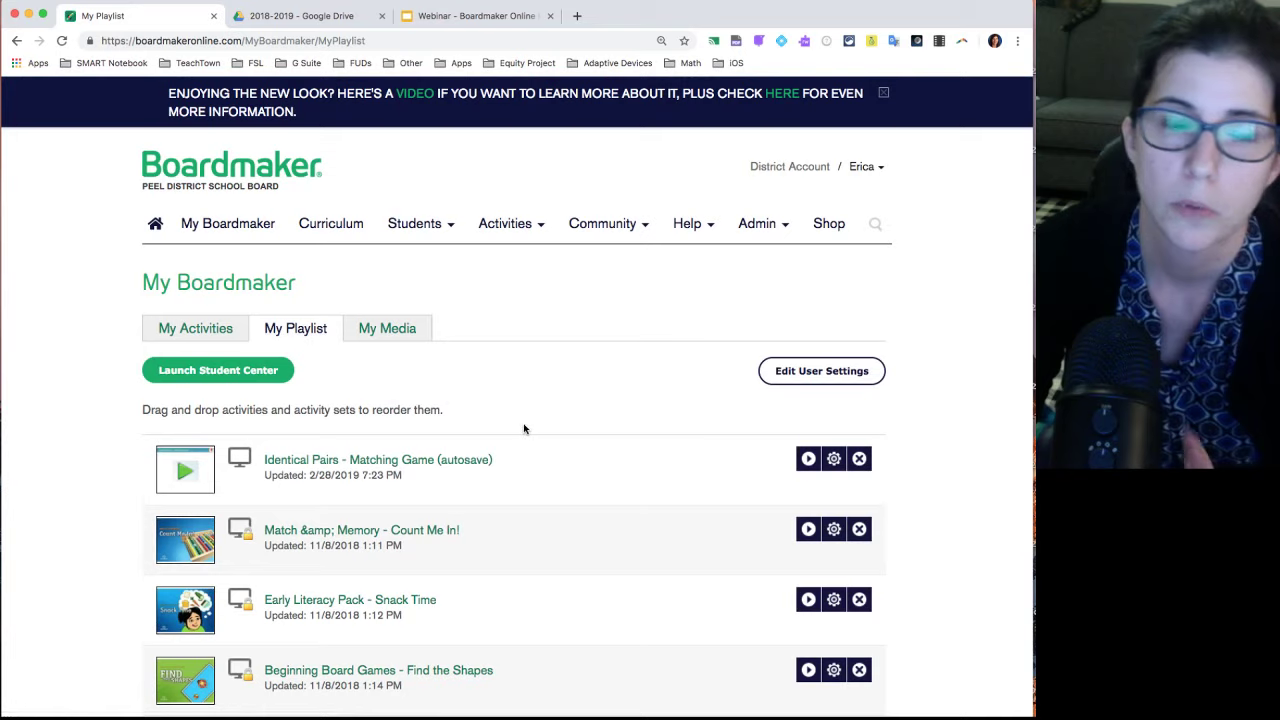
pyautogui.scroll(-1, 524, 429)
pyautogui.scroll(-3, 524, 429)
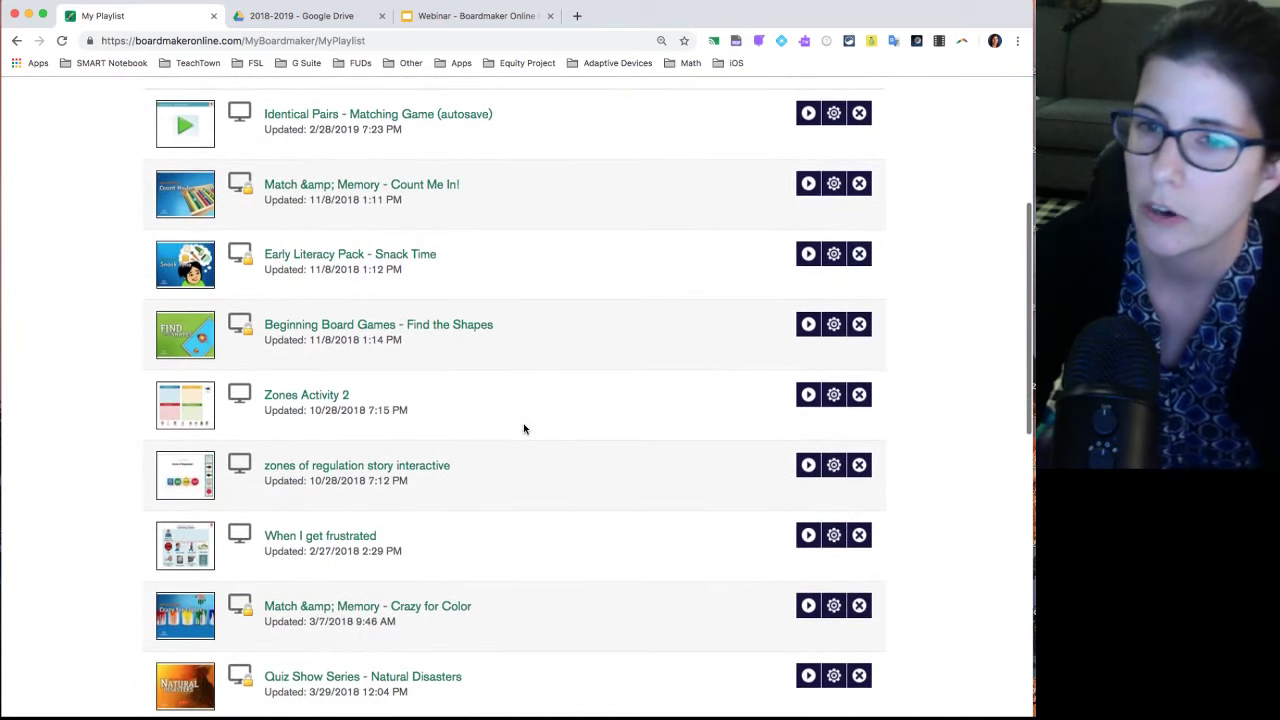
pyautogui.scroll(1, 524, 429)
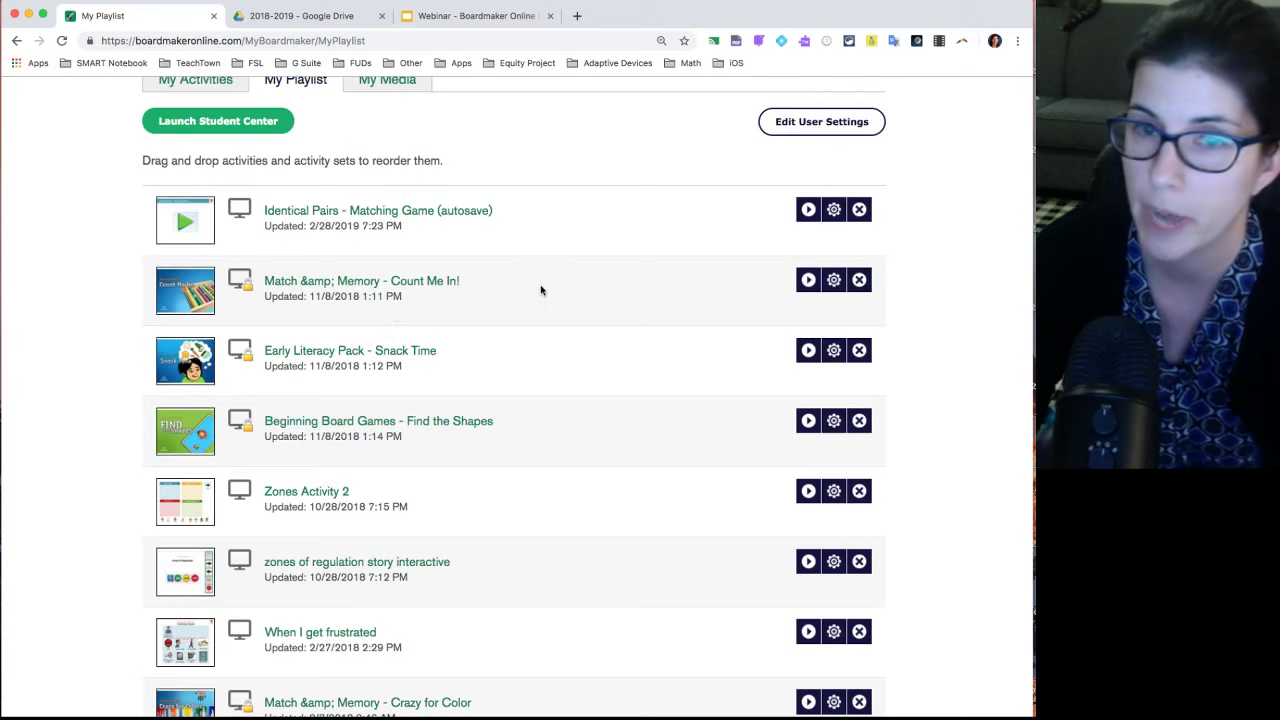
pyautogui.click(860, 283)
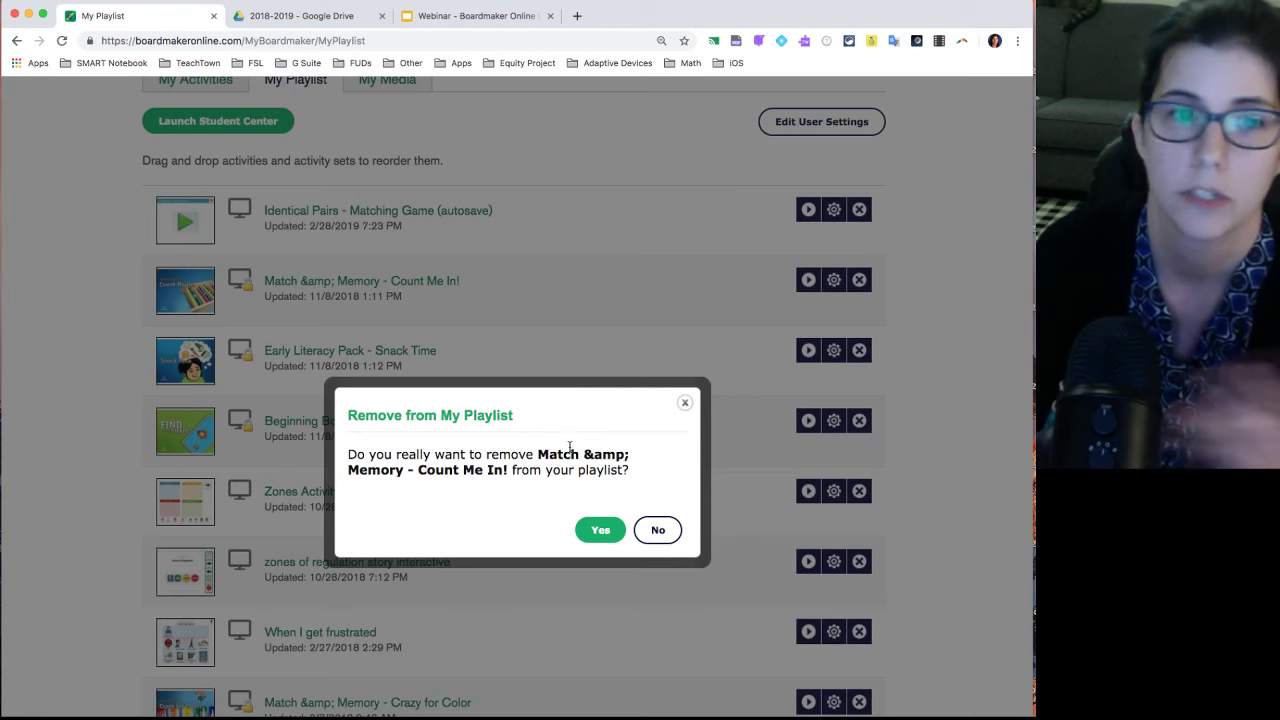
pyautogui.click(596, 533)
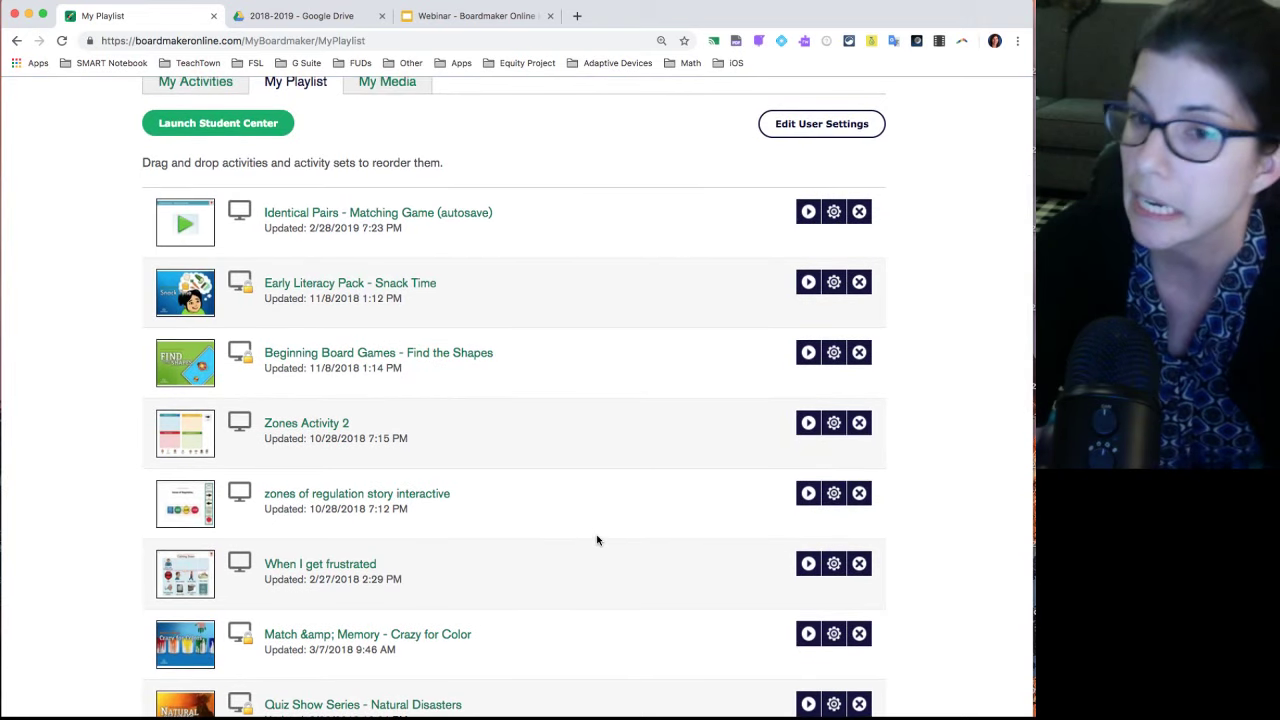
pyautogui.scroll(5, 597, 540)
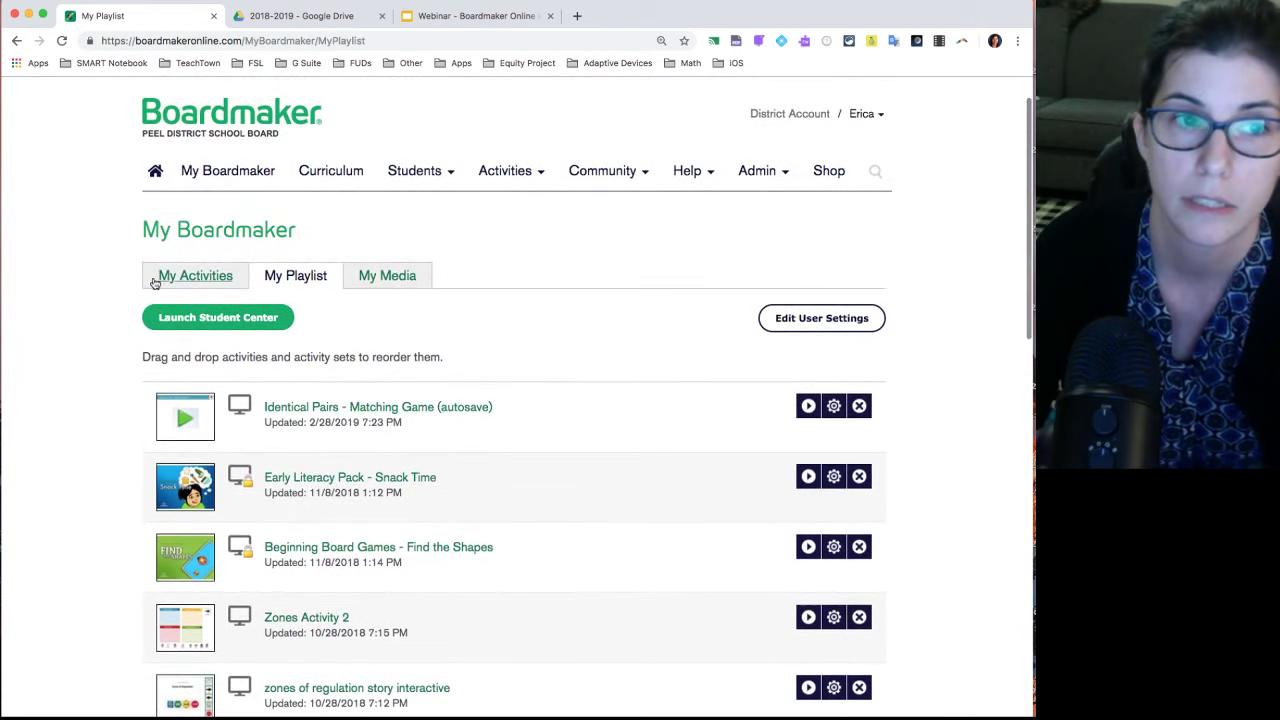
pyautogui.click(175, 280)
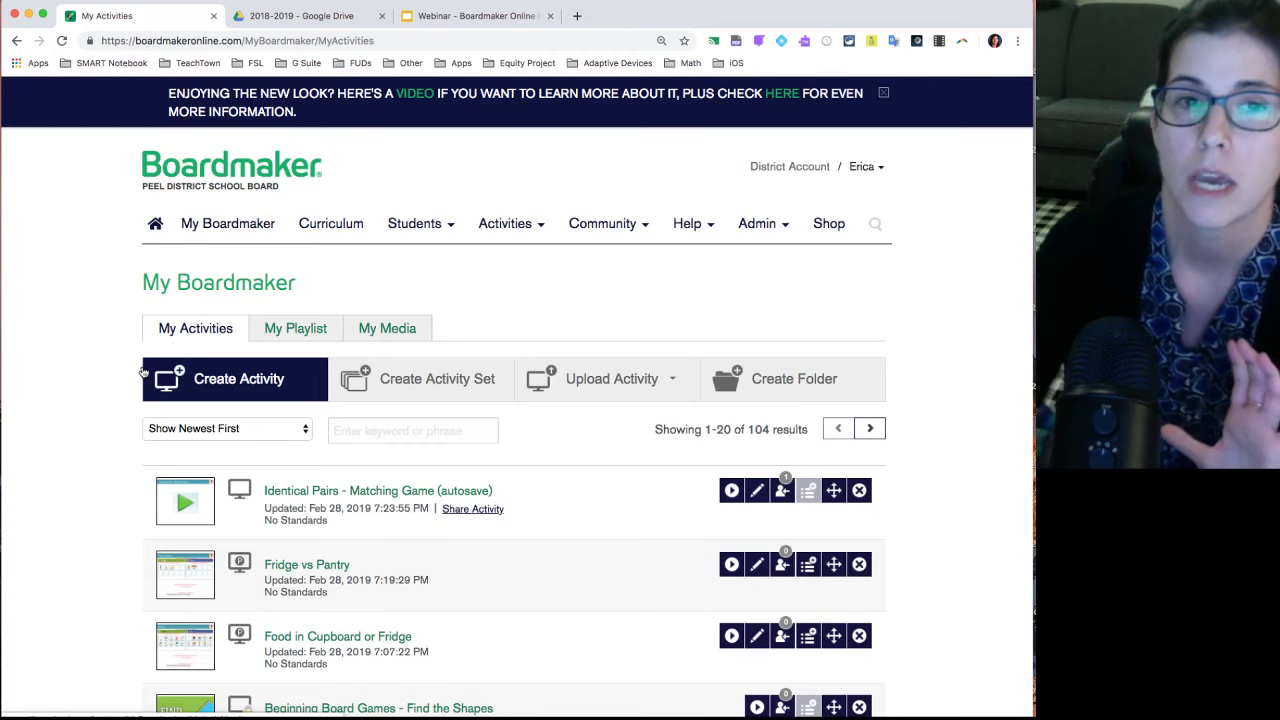
# Step: Open the Student Access section of the My Account page
pyautogui.click(880, 170)
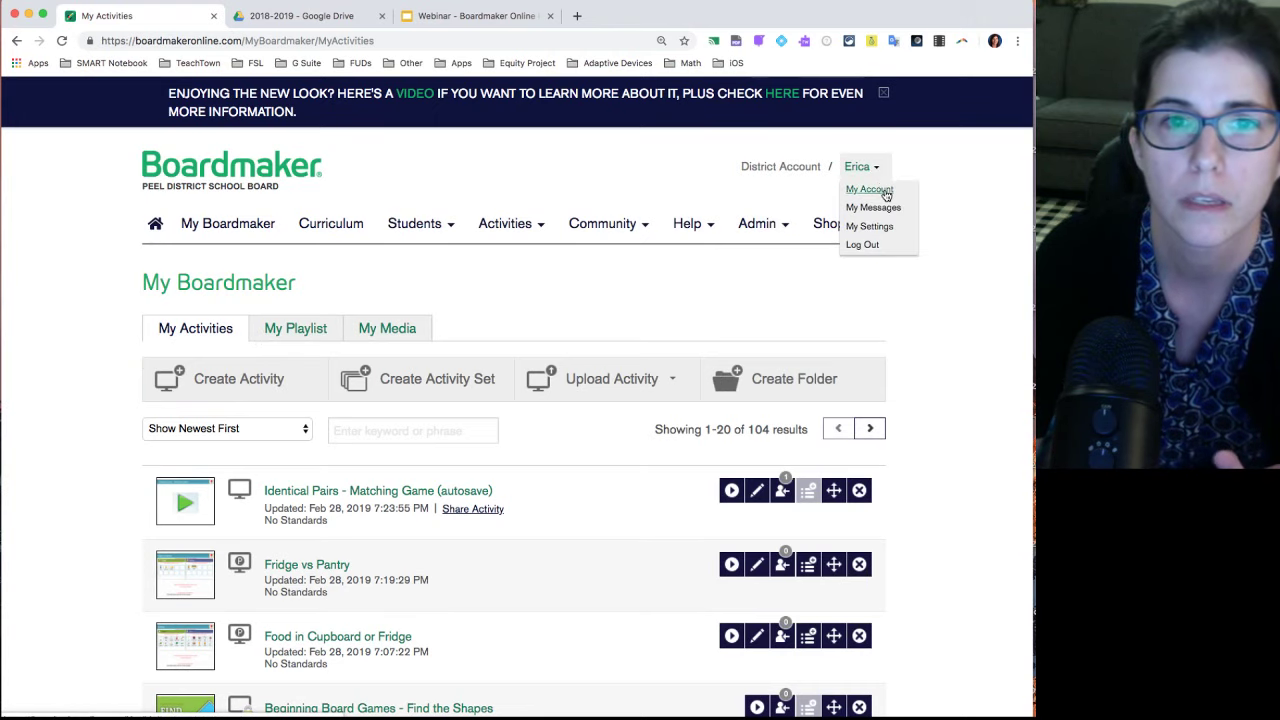
pyautogui.click(869, 189)
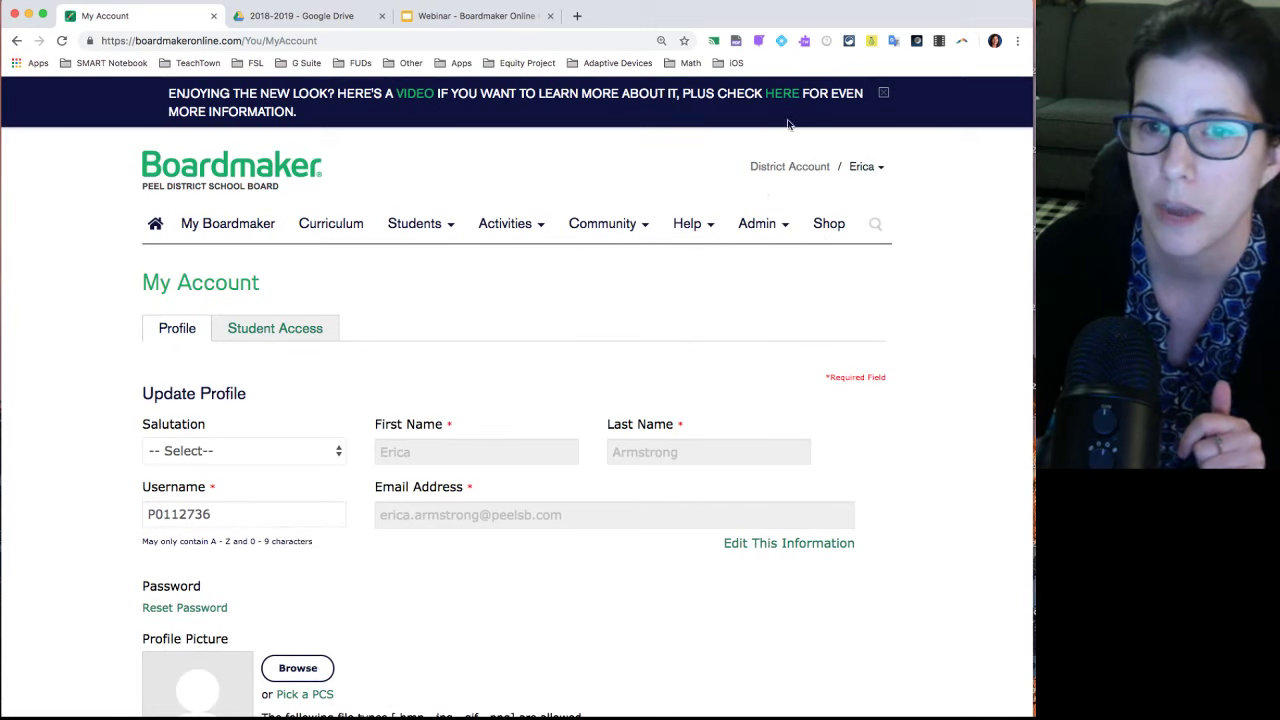
pyautogui.click(885, 172)
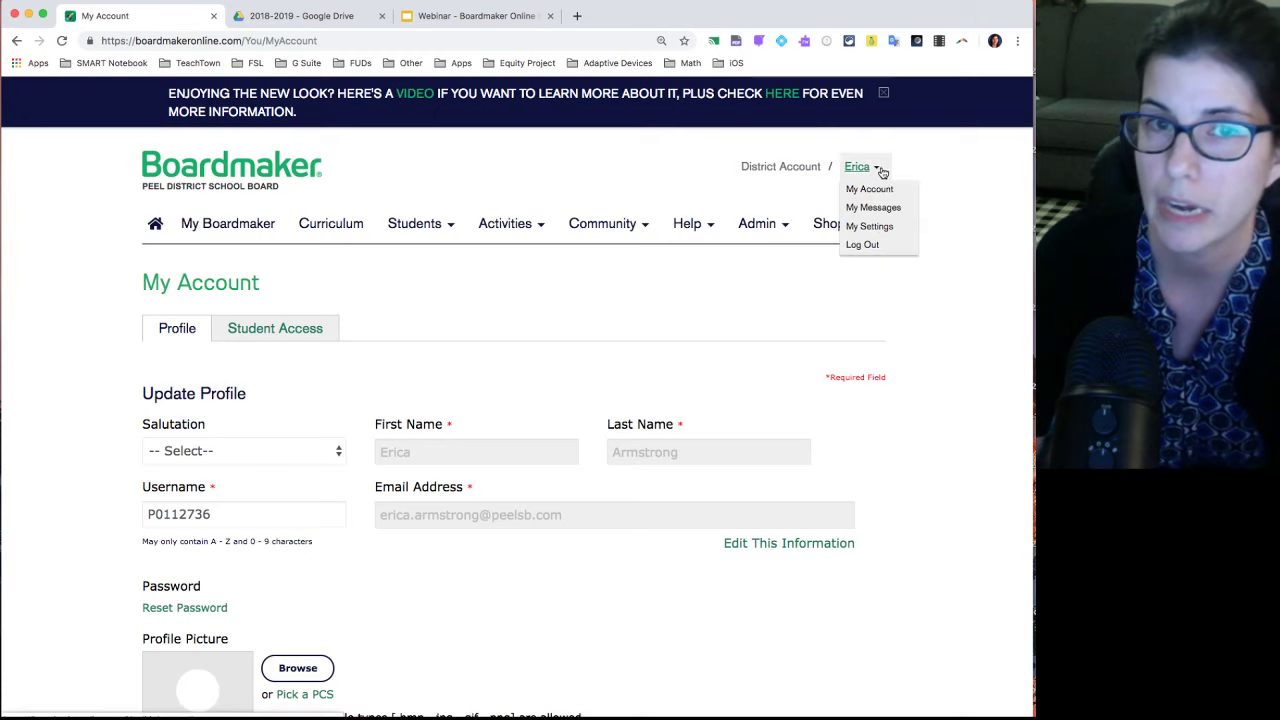
pyautogui.click(882, 189)
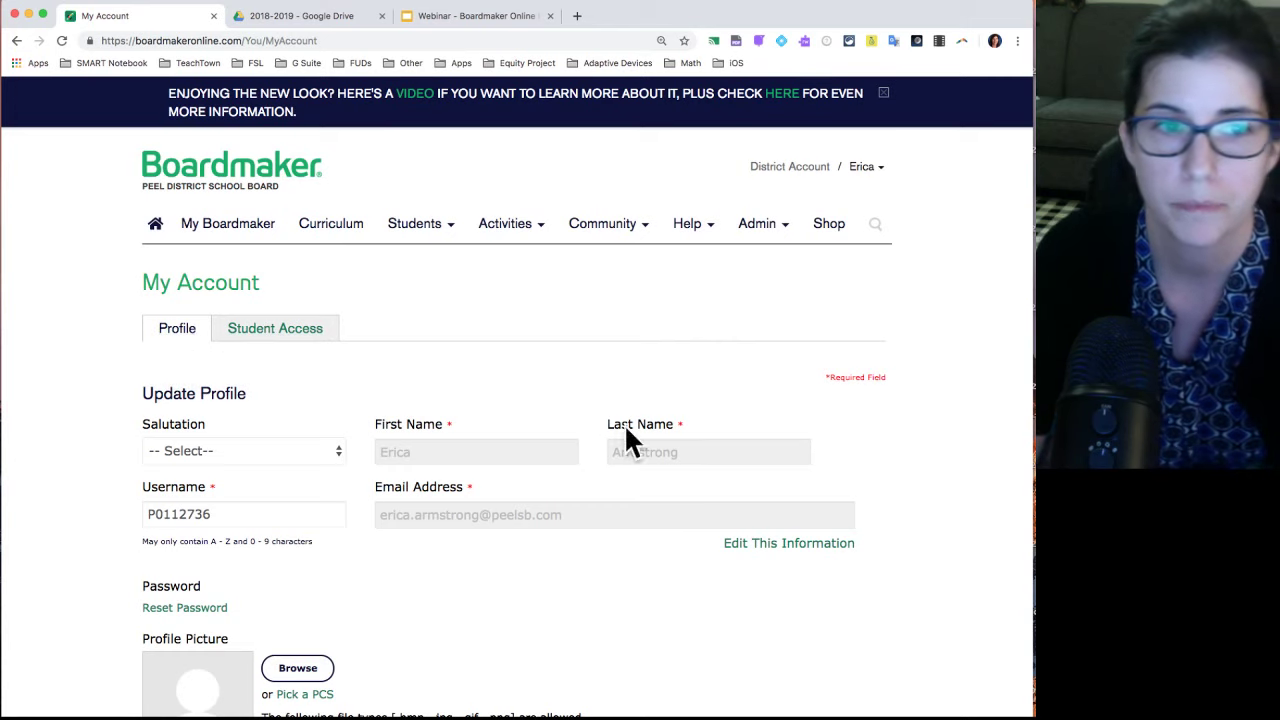
pyautogui.click(272, 330)
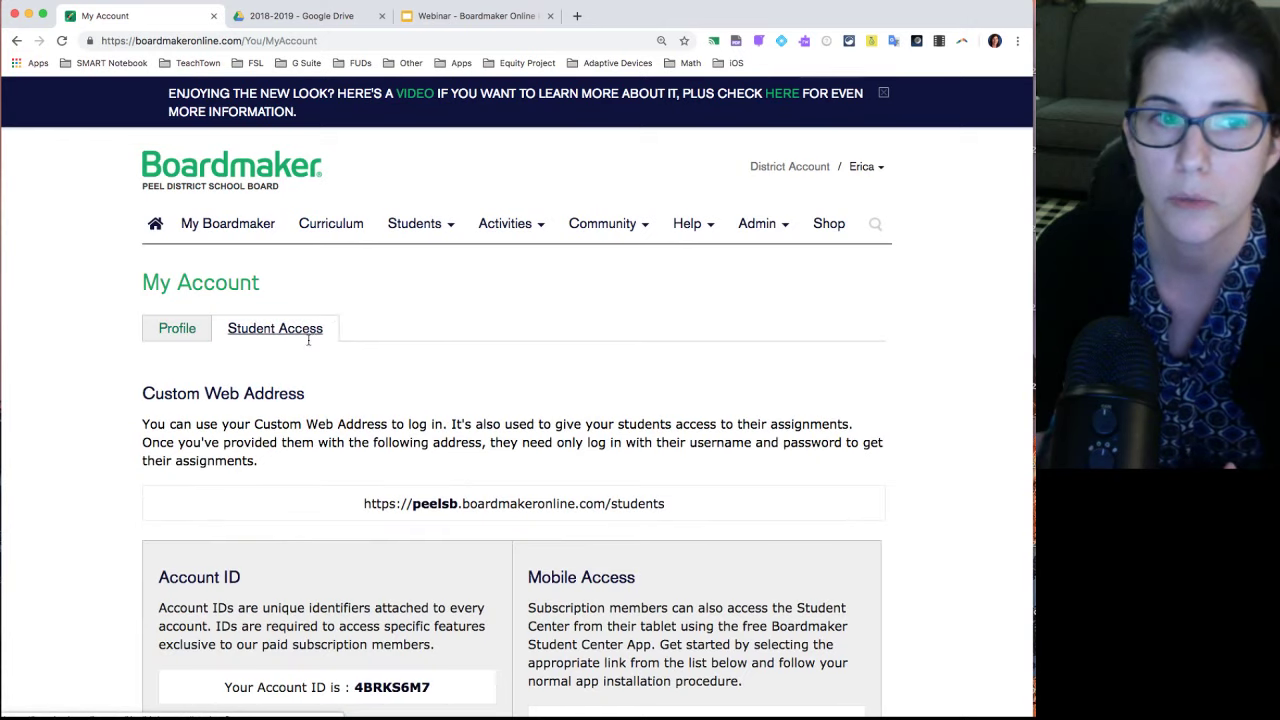
pyautogui.click(250, 330)
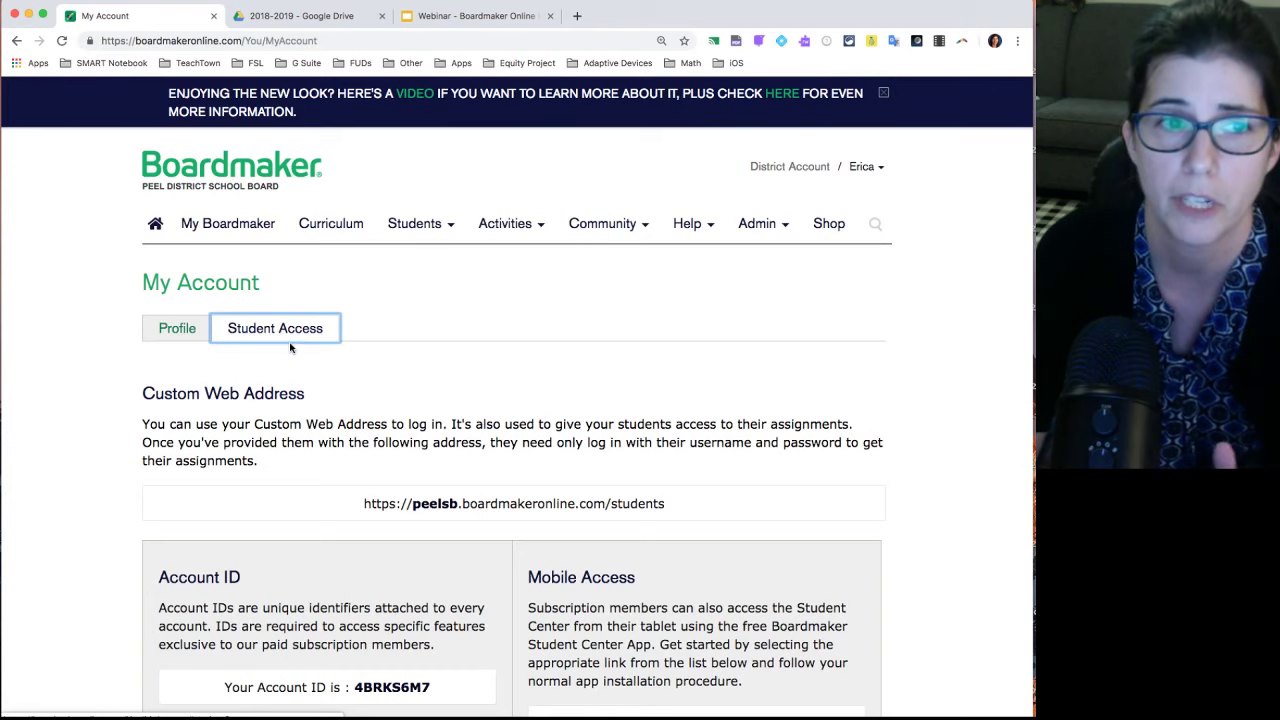
# Step: Examine the custom web address, account ID, mobile access options and home access instructions for students
pyautogui.scroll(-5, 291, 348)
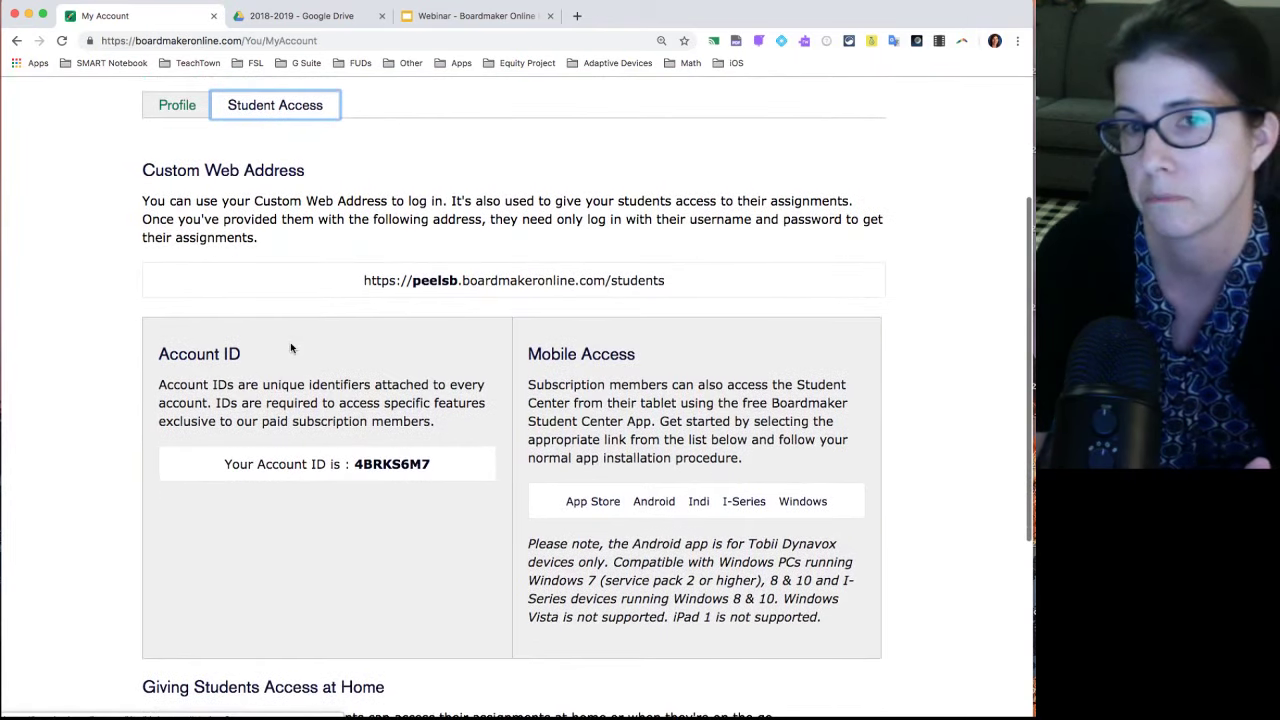
pyautogui.scroll(-1, 291, 348)
pyautogui.scroll(-5, 291, 345)
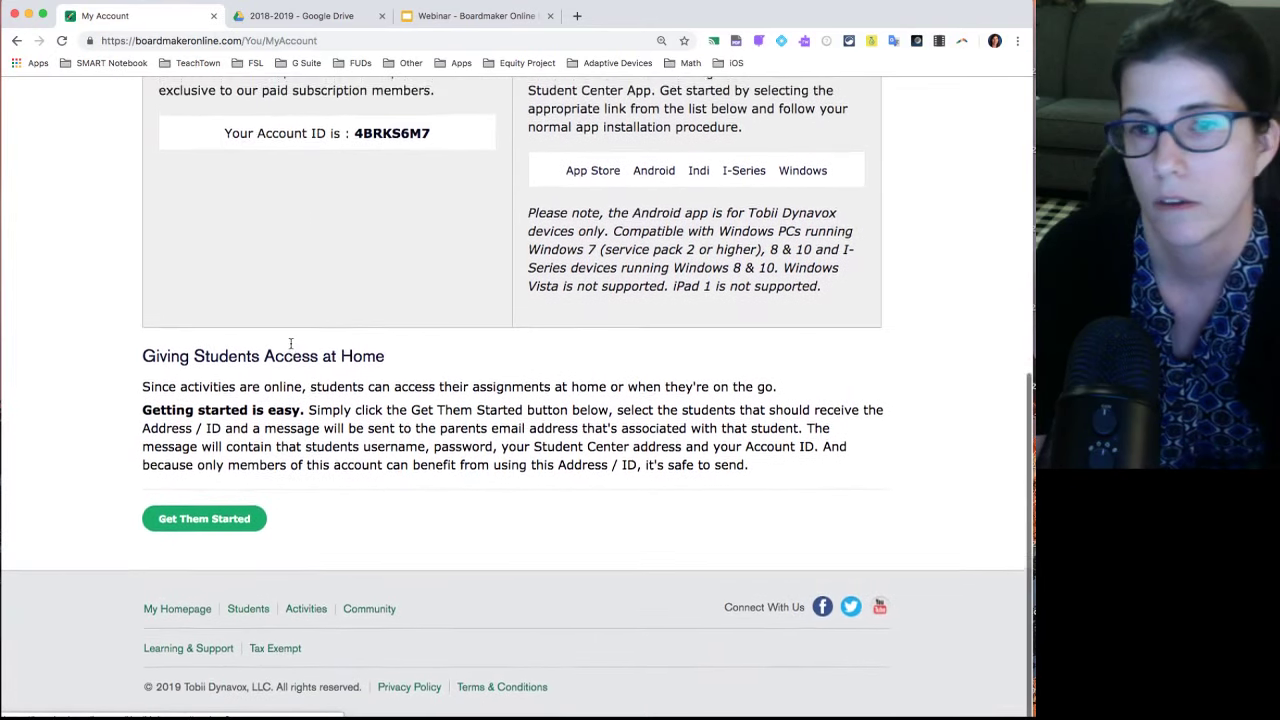
pyautogui.scroll(4, 291, 348)
pyautogui.scroll(-3, 291, 348)
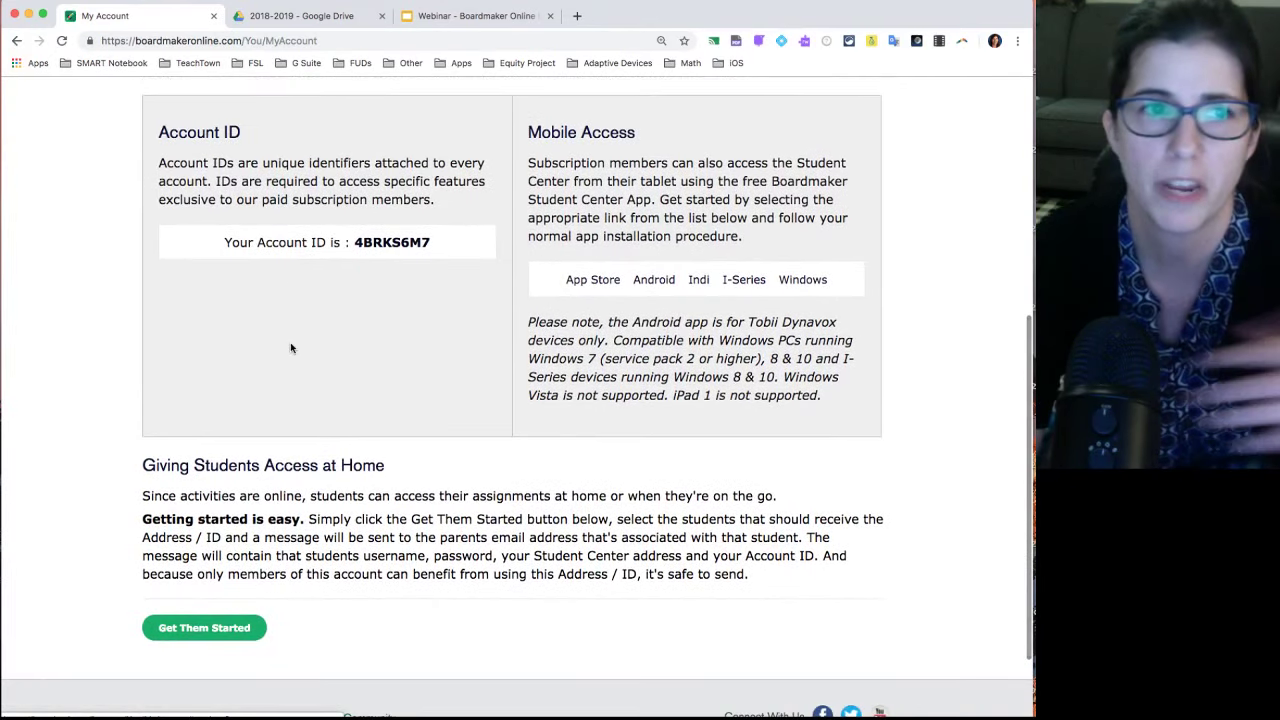
pyautogui.scroll(-3, 291, 348)
pyautogui.scroll(5, 326, 417)
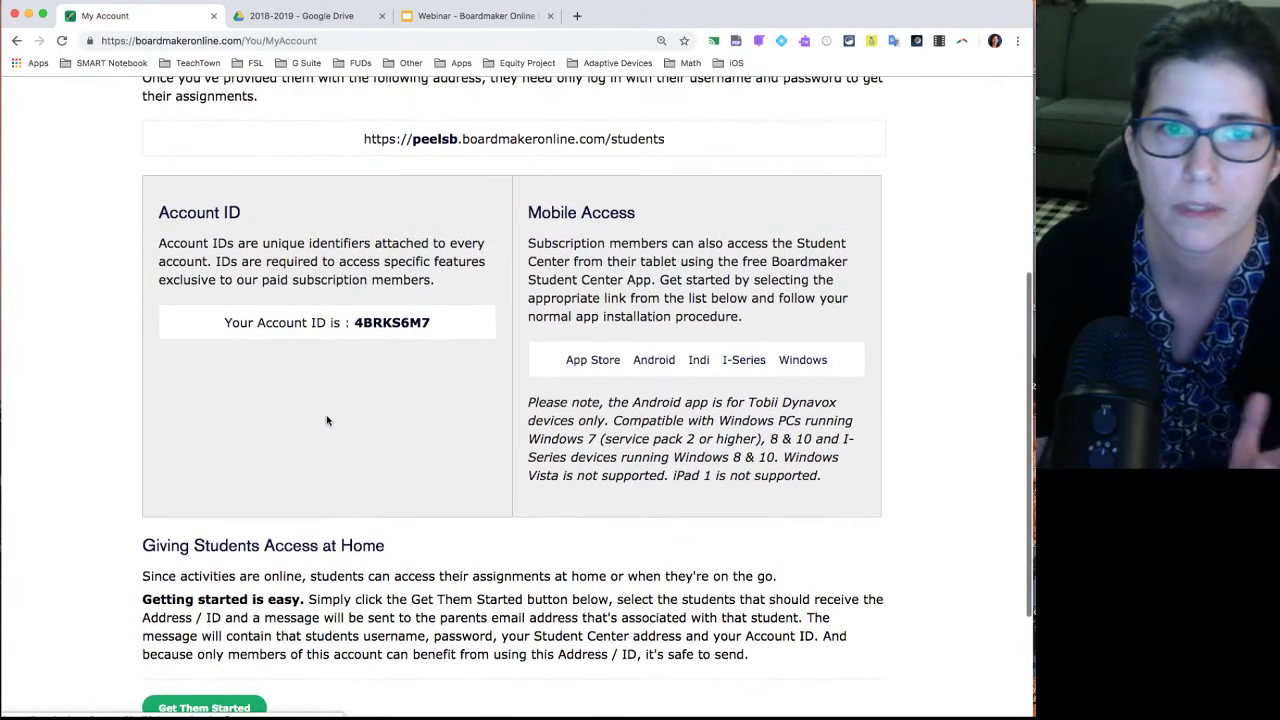
pyautogui.scroll(2, 326, 420)
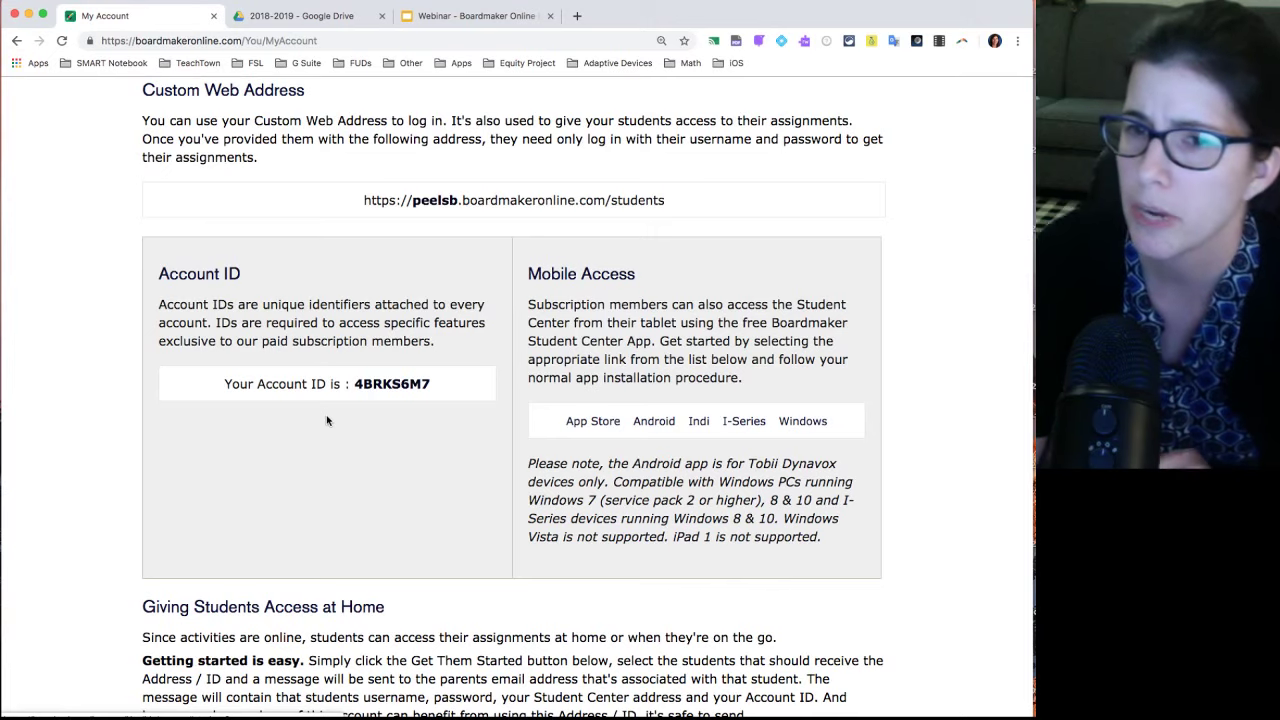
pyautogui.scroll(2, 326, 420)
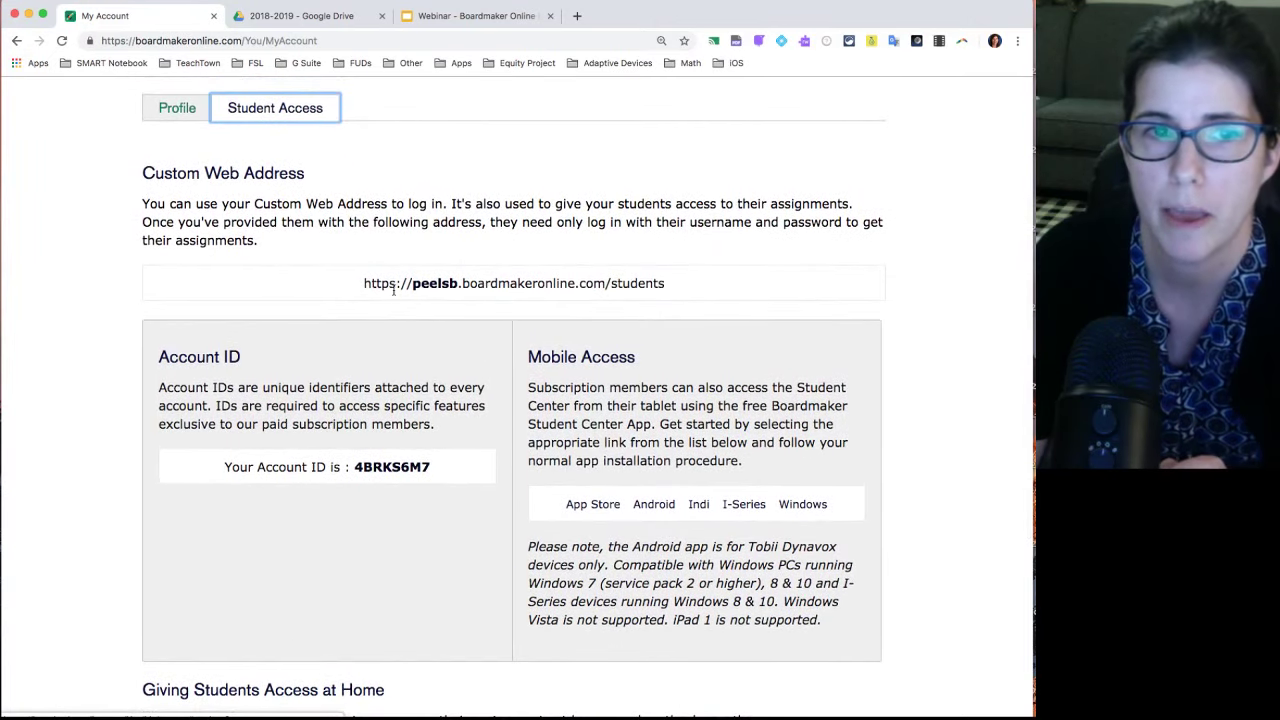
pyautogui.scroll(-3, 642, 361)
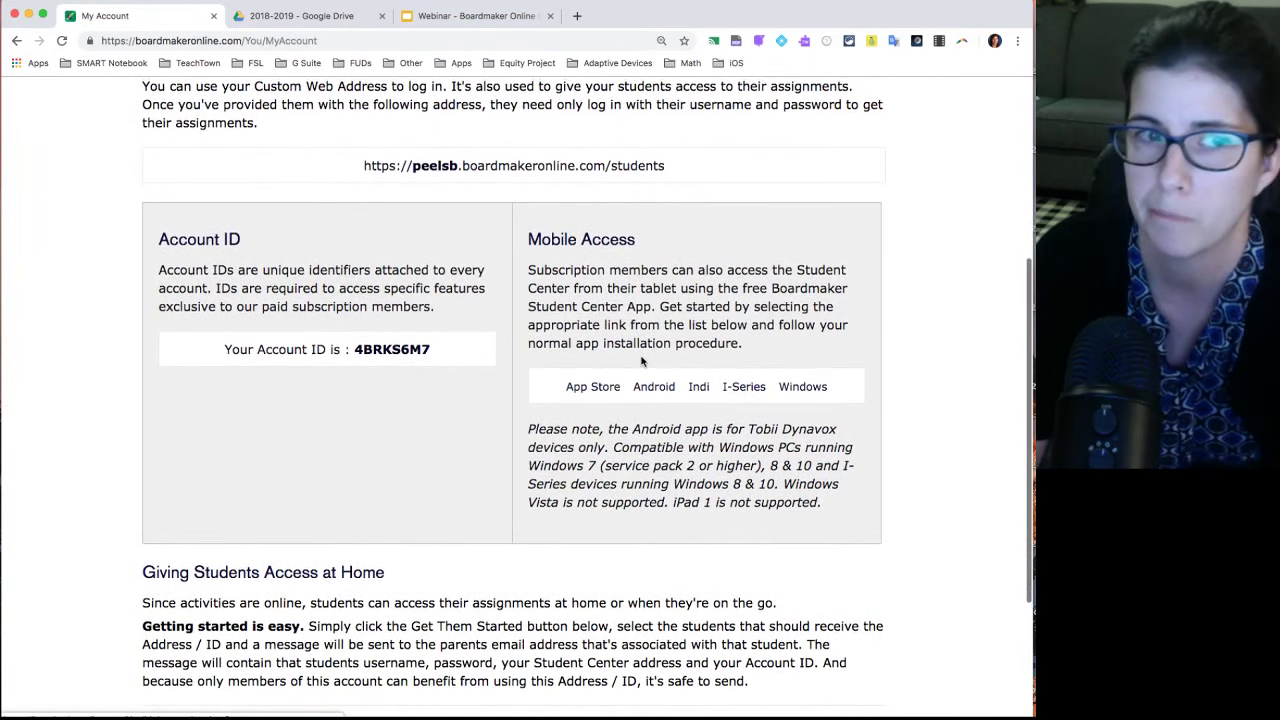
pyautogui.scroll(2, 642, 361)
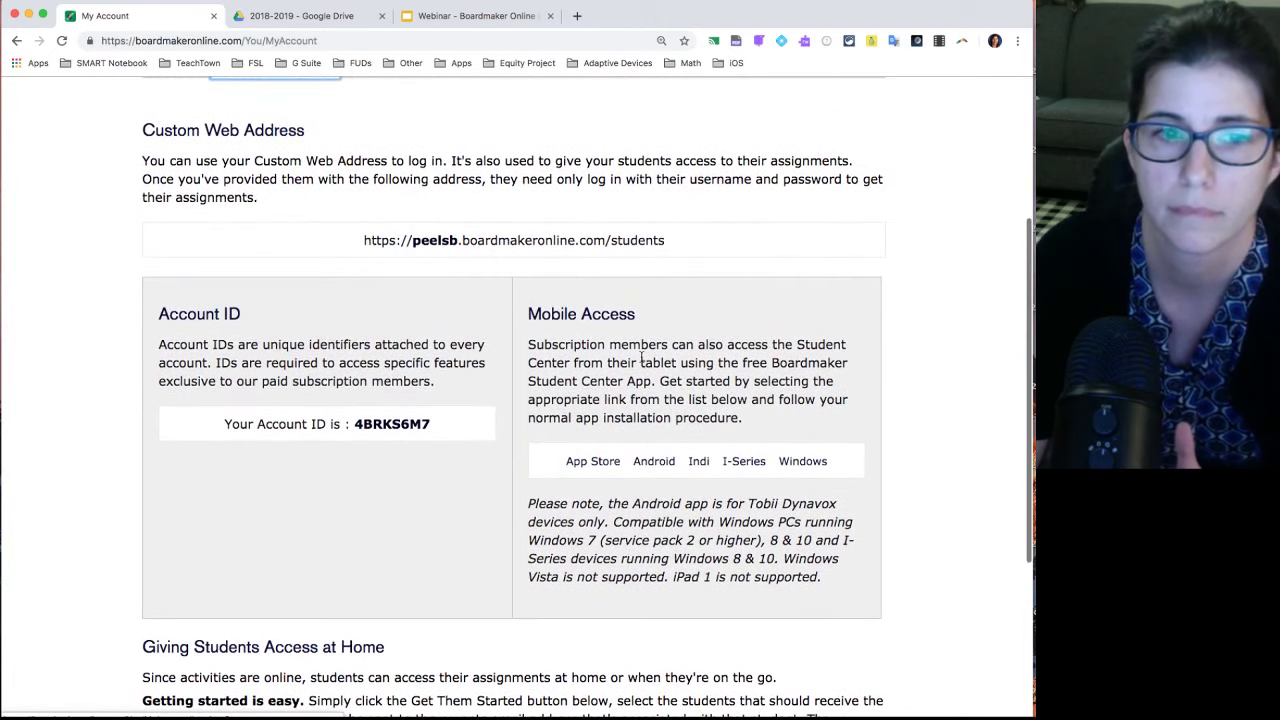
pyautogui.scroll(-5, 642, 358)
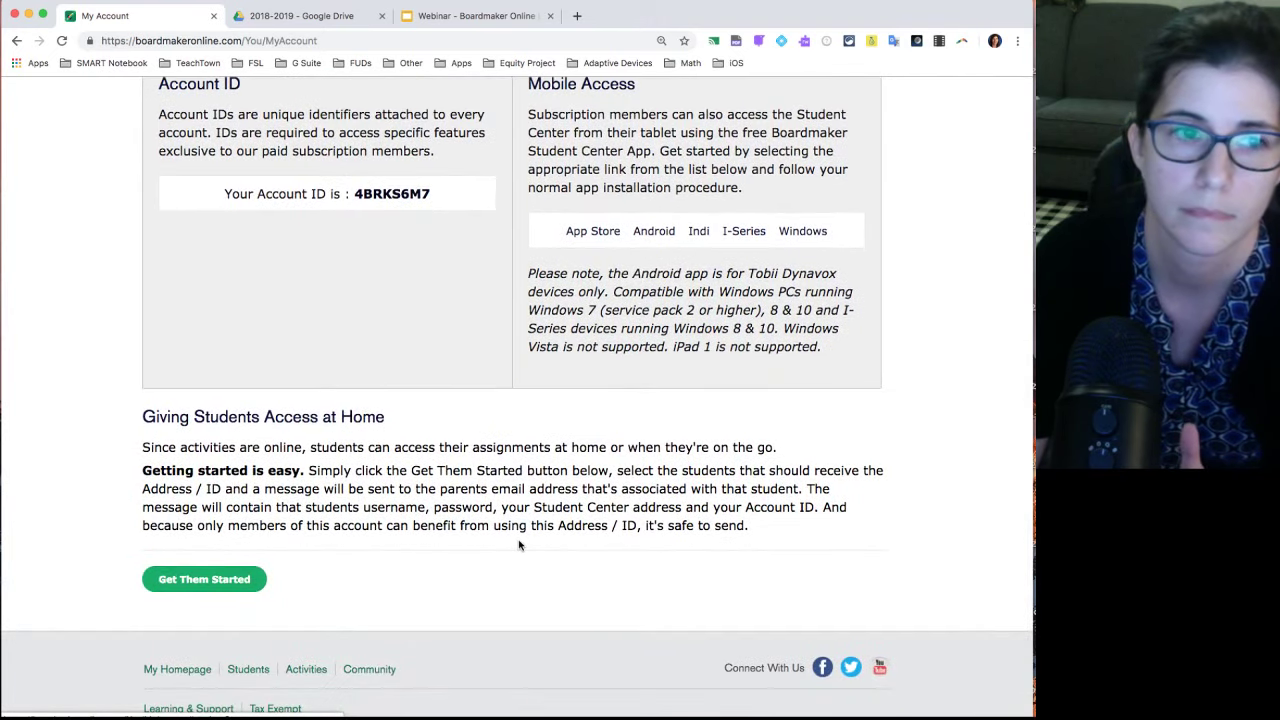
pyautogui.scroll(2, 518, 545)
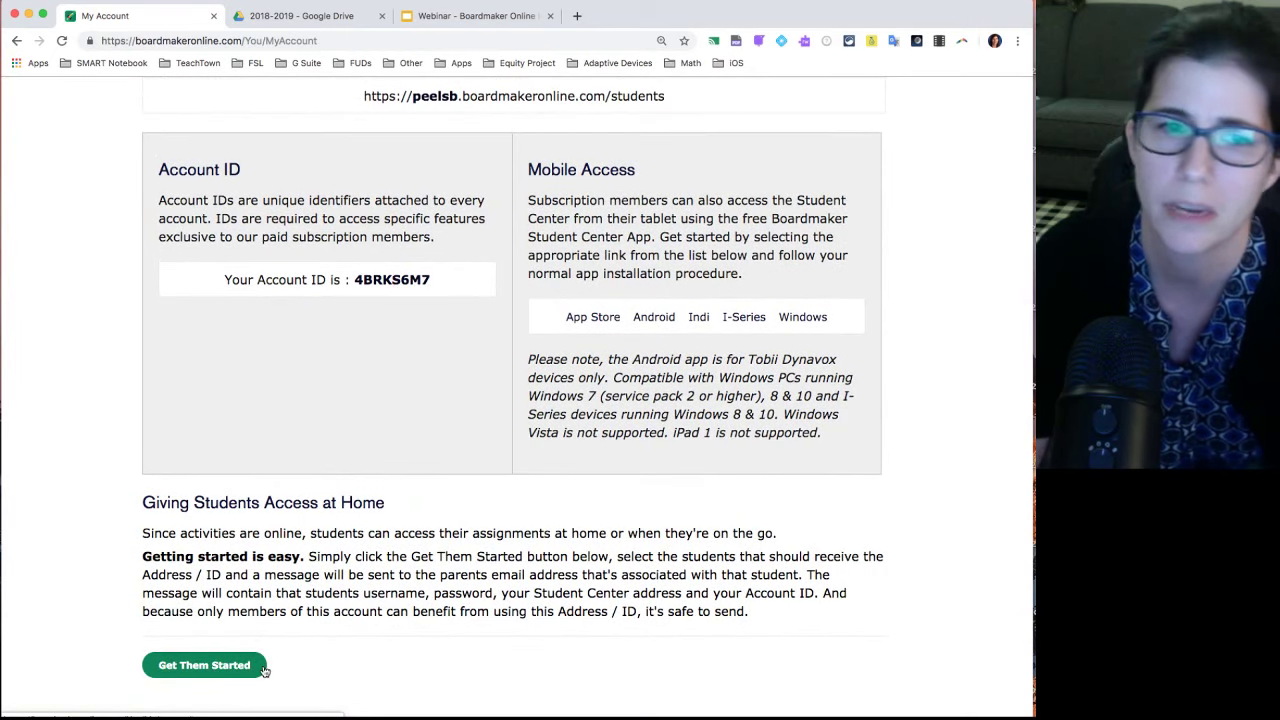
pyautogui.scroll(2, 337, 642)
pyautogui.scroll(5, 337, 642)
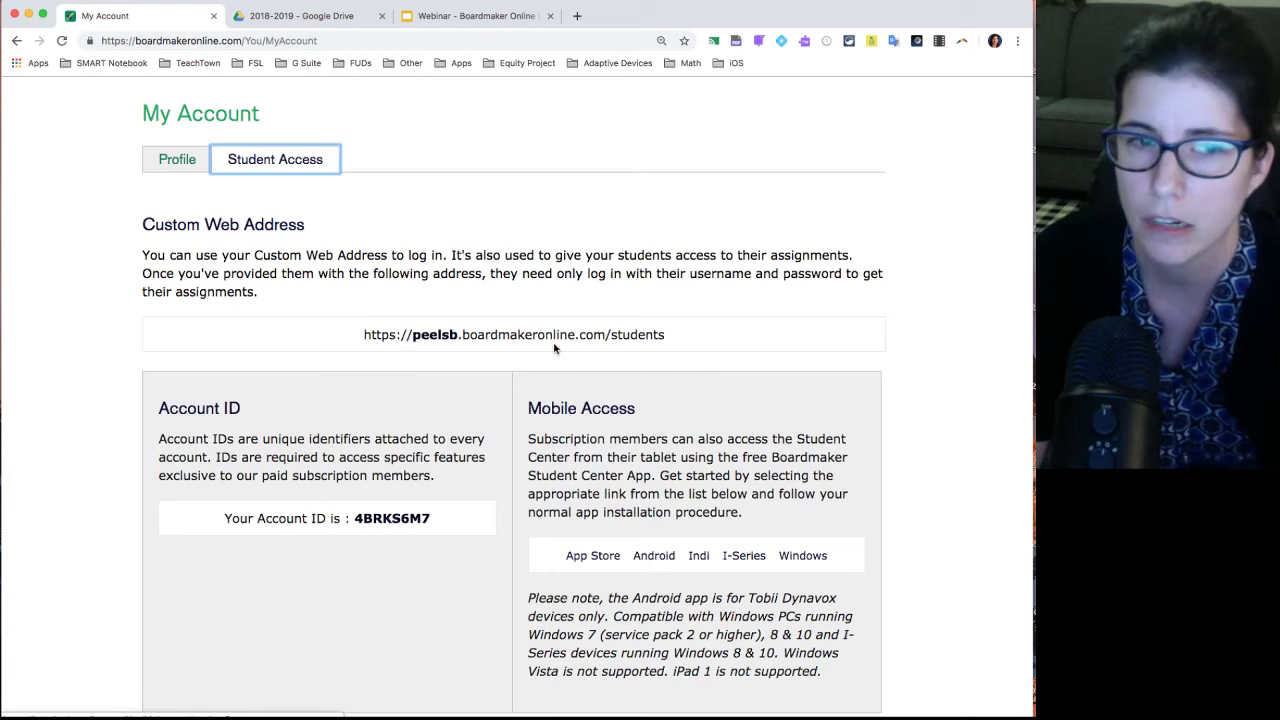
pyautogui.scroll(2, 575, 399)
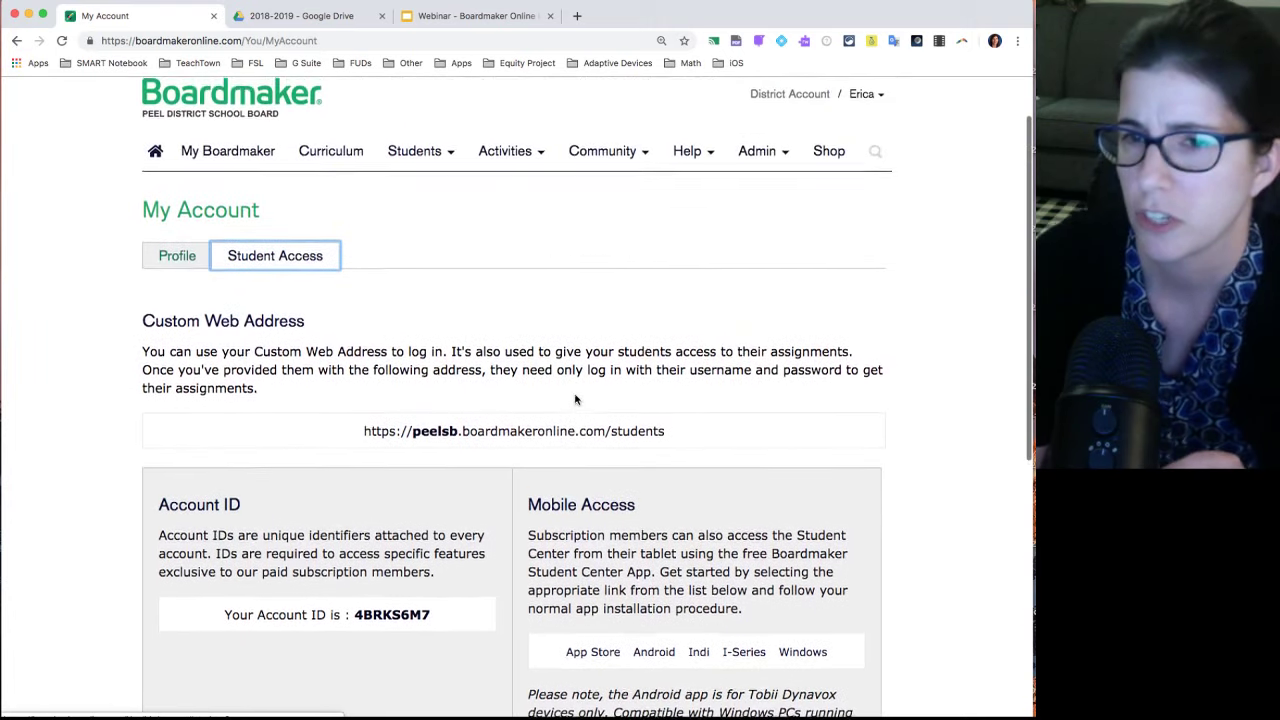
pyautogui.scroll(1, 575, 399)
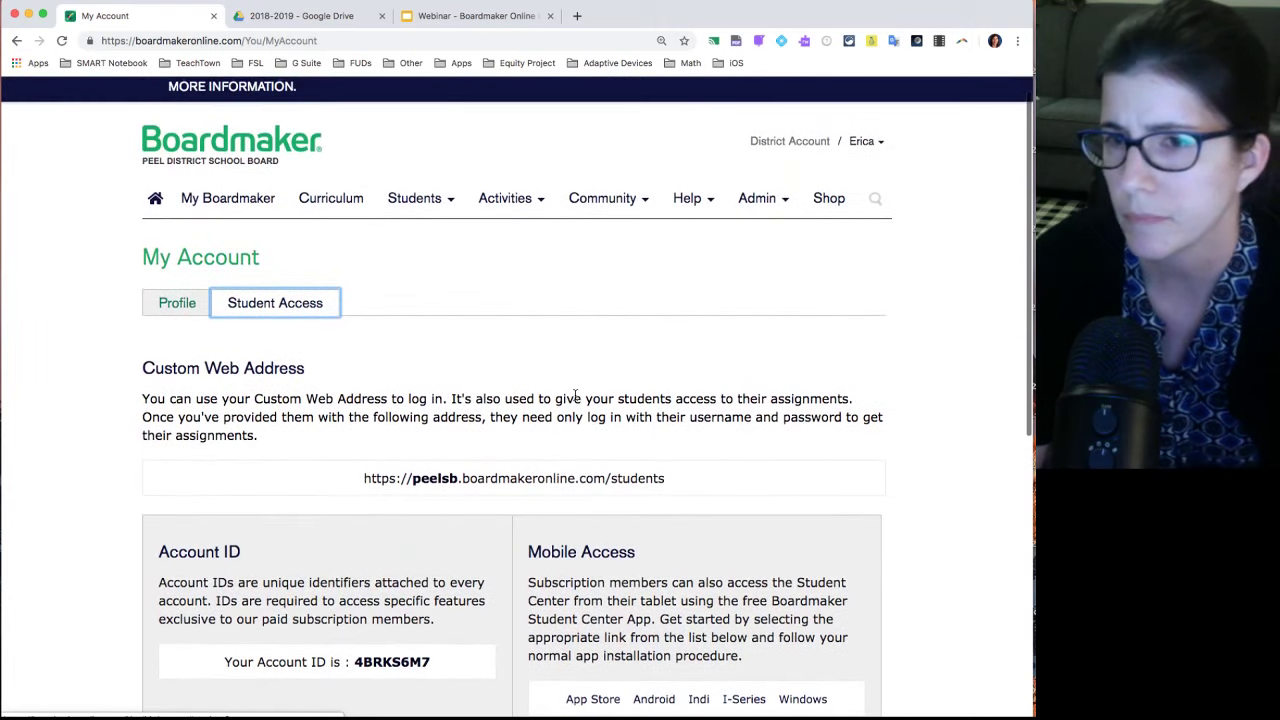
pyautogui.scroll(1, 575, 399)
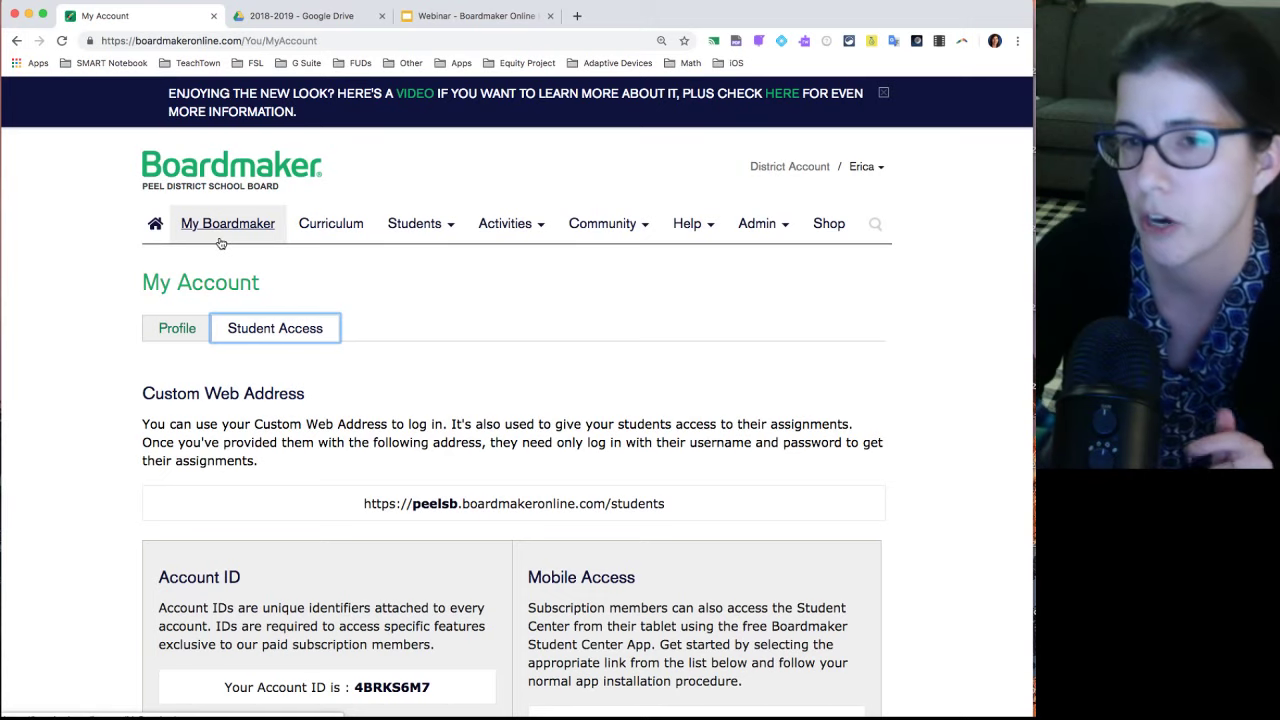
# Step: Open the Student Management page with the My Students roster
pyautogui.click(425, 228)
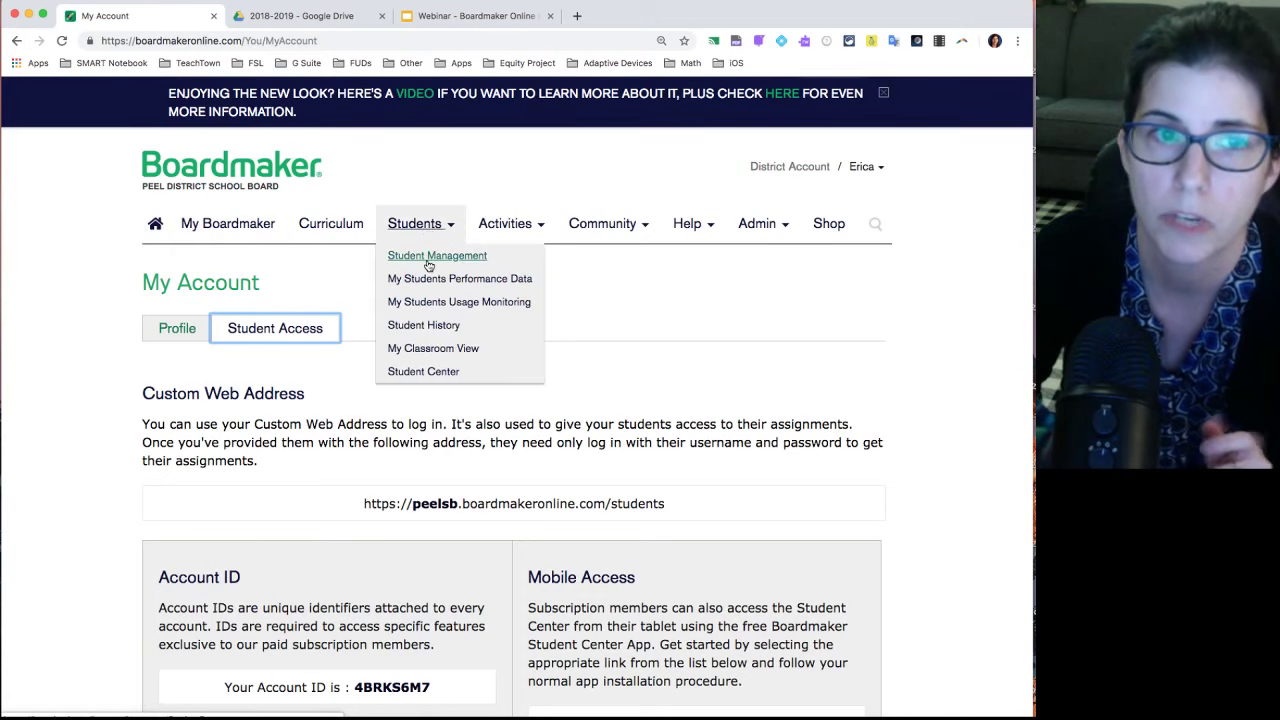
pyautogui.click(429, 258)
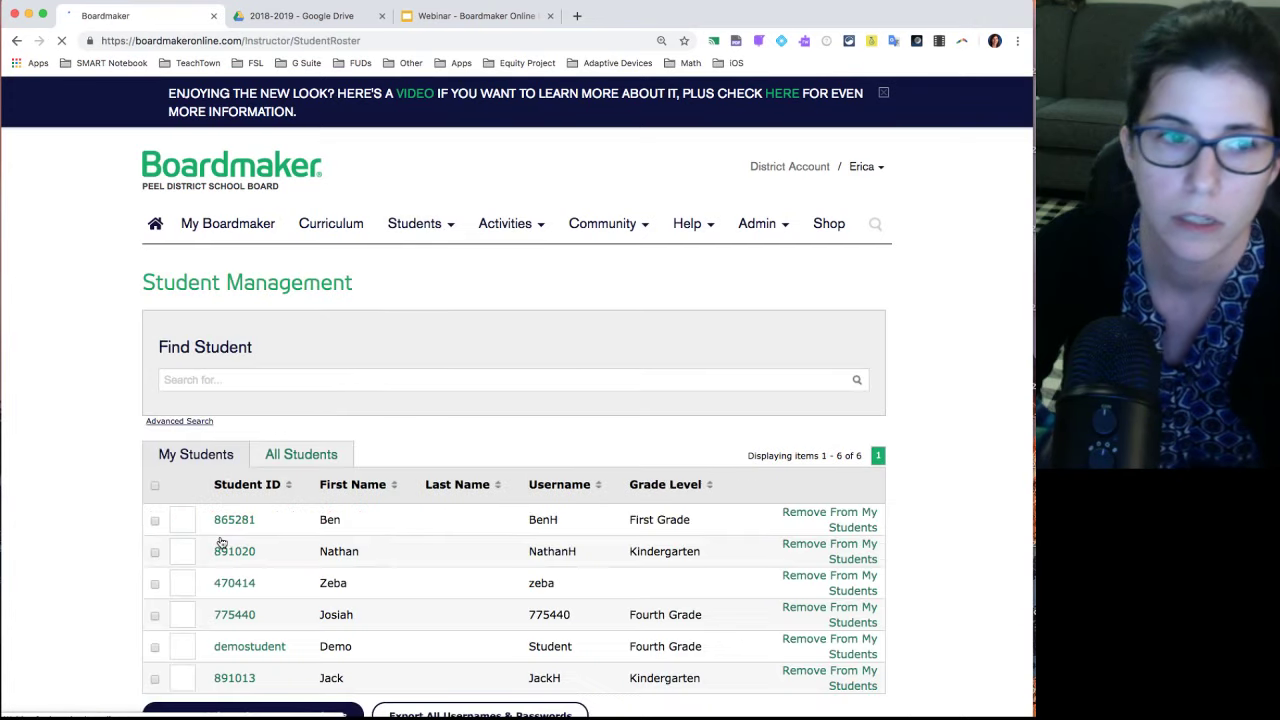
# Step: Look through the My Students roster on the Student Management page and return to the homepage
pyautogui.scroll(-4, 200, 580)
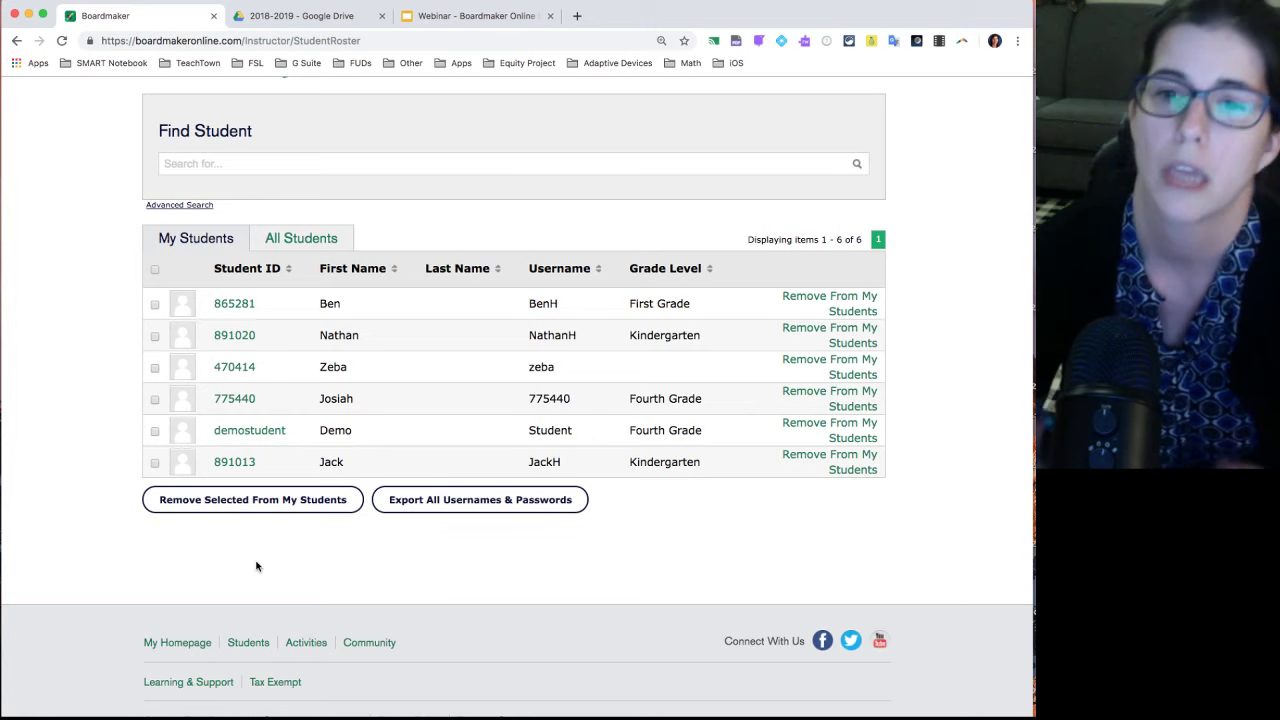
pyautogui.scroll(5, 256, 566)
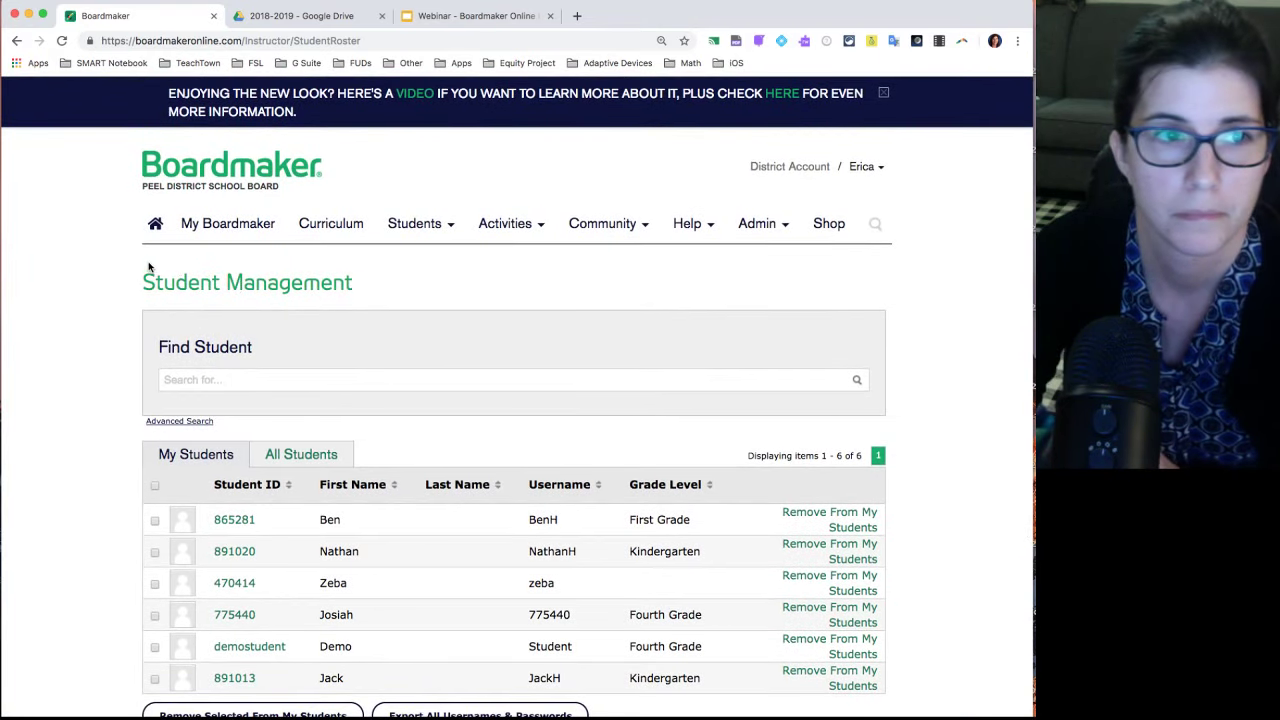
pyautogui.click(154, 226)
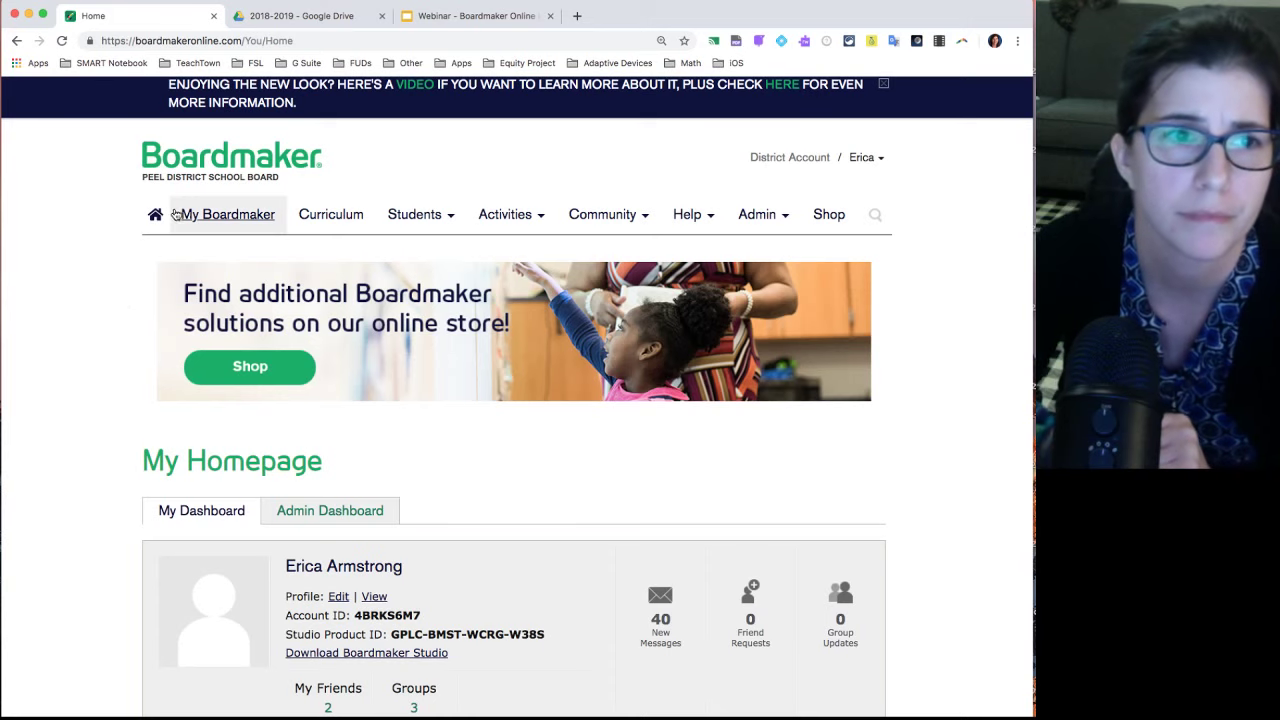
# Step: Create a new activity in My Boardmaker from the Matching template "Matching Draw Lines - 8 Items"
pyautogui.click(250, 225)
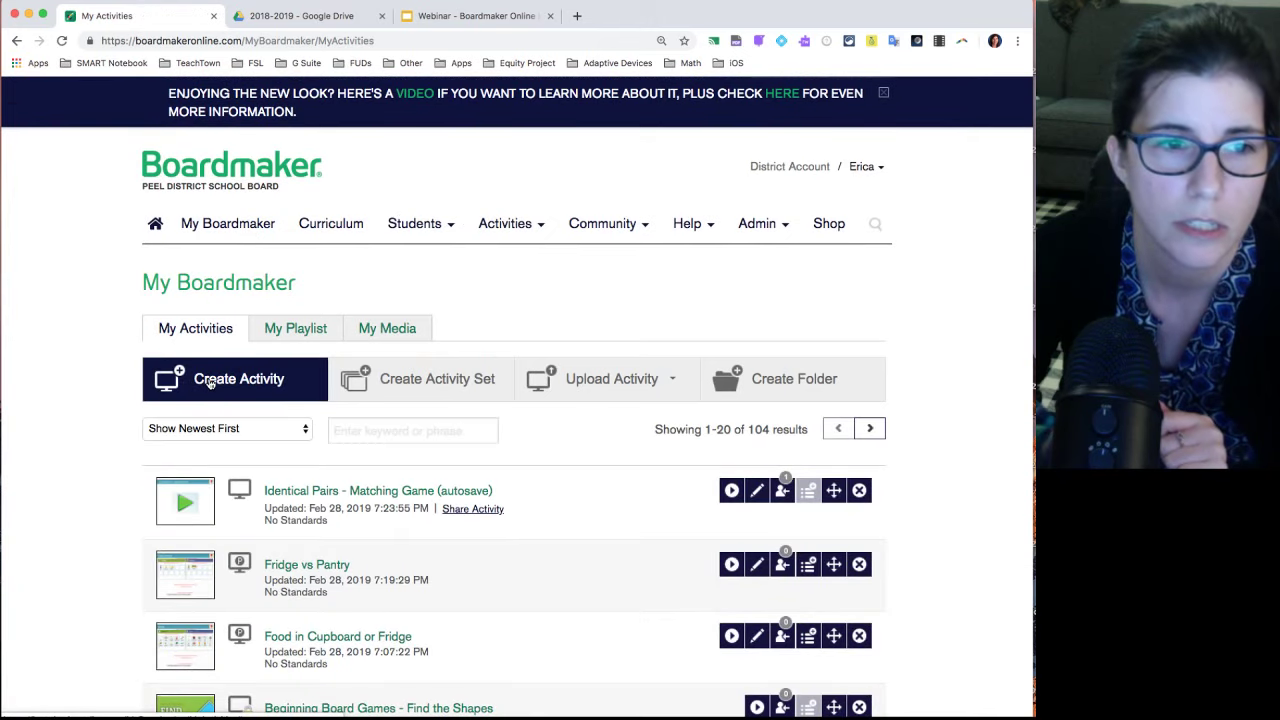
pyautogui.click(212, 382)
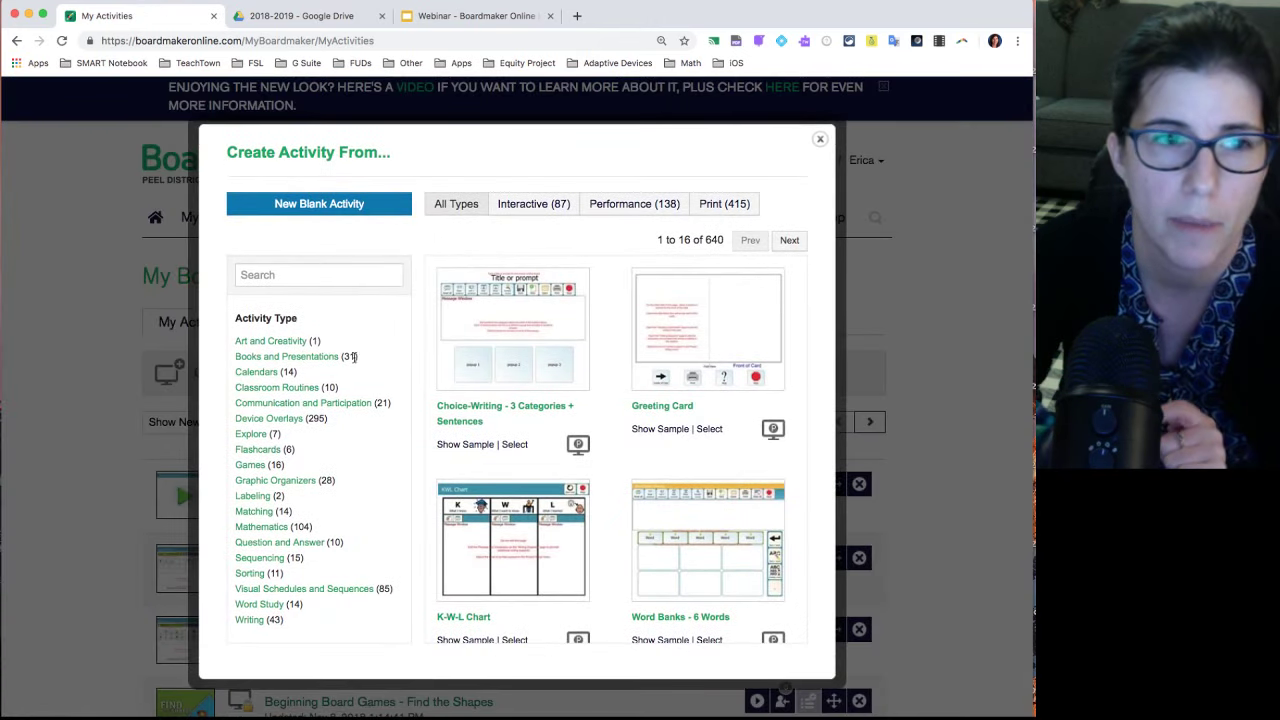
pyautogui.click(262, 512)
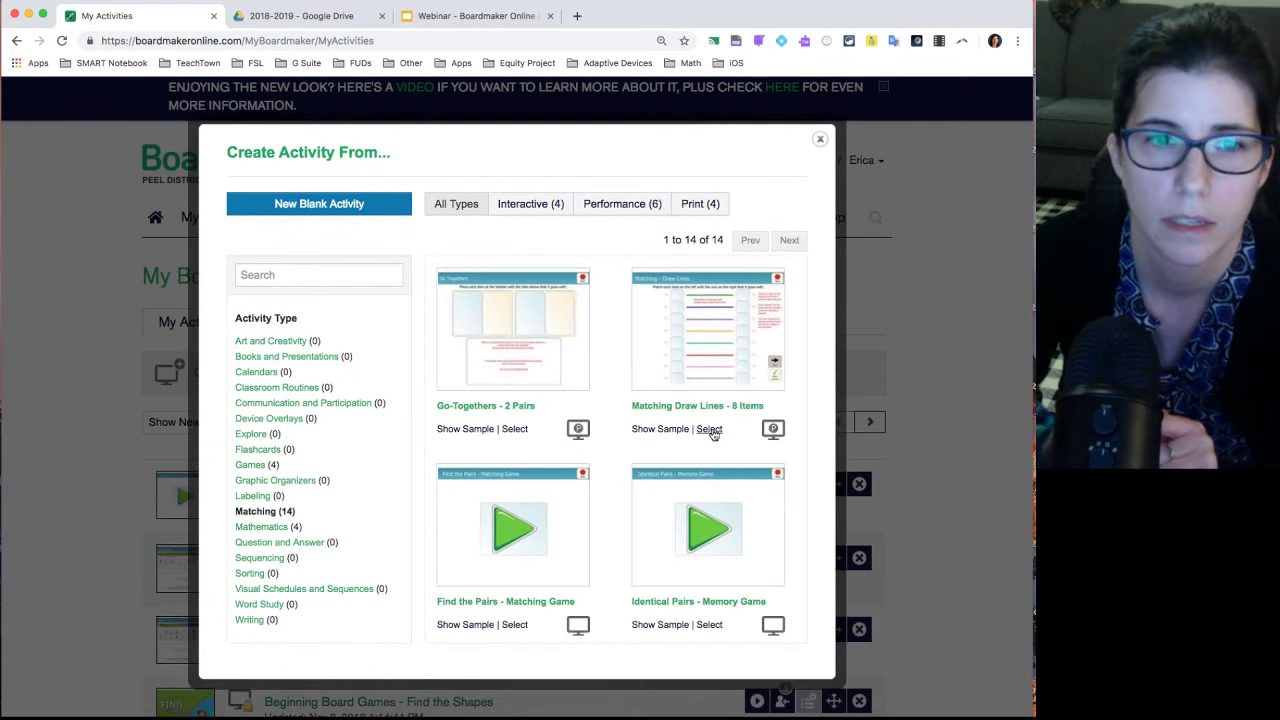
pyautogui.click(709, 429)
# Step: Reposition the activity editor window and enlarge it to cover most of the browser behind it
pyautogui.moveTo(624, 12); pyautogui.dragTo(699, 92)
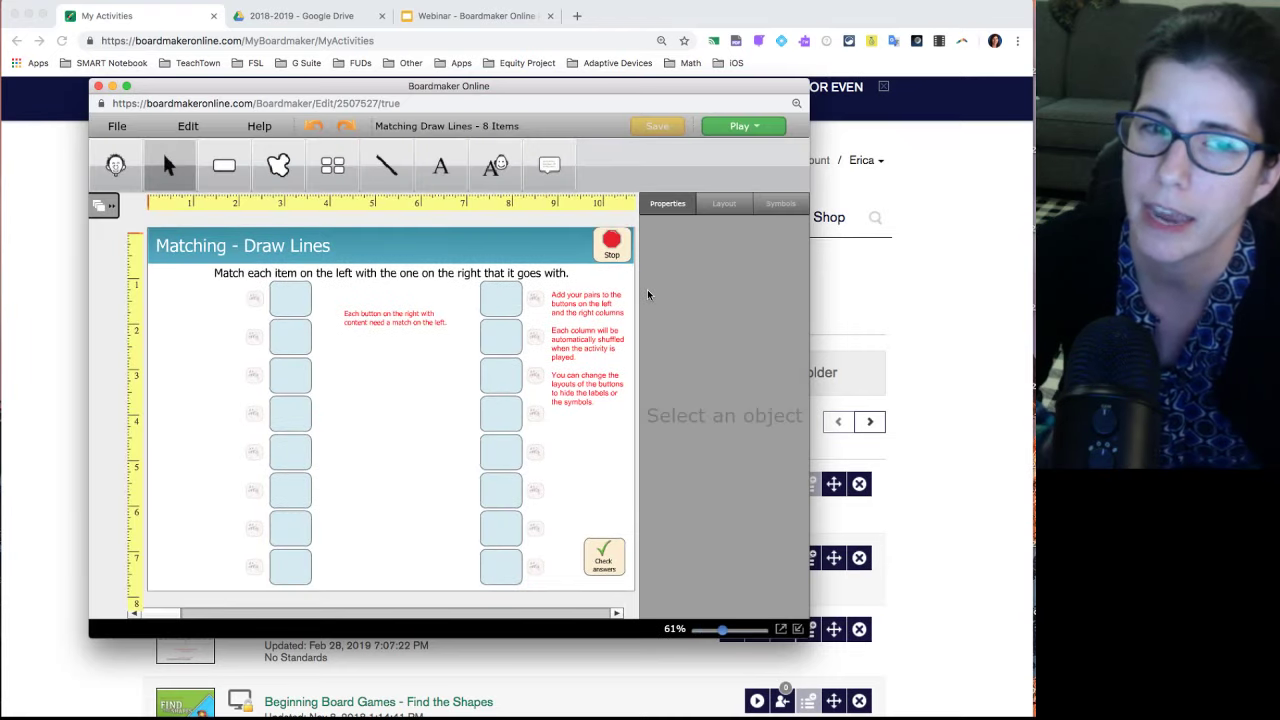
pyautogui.moveTo(650, 92); pyautogui.dragTo(586, 20)
pyautogui.moveTo(743, 565); pyautogui.dragTo(1018, 698)
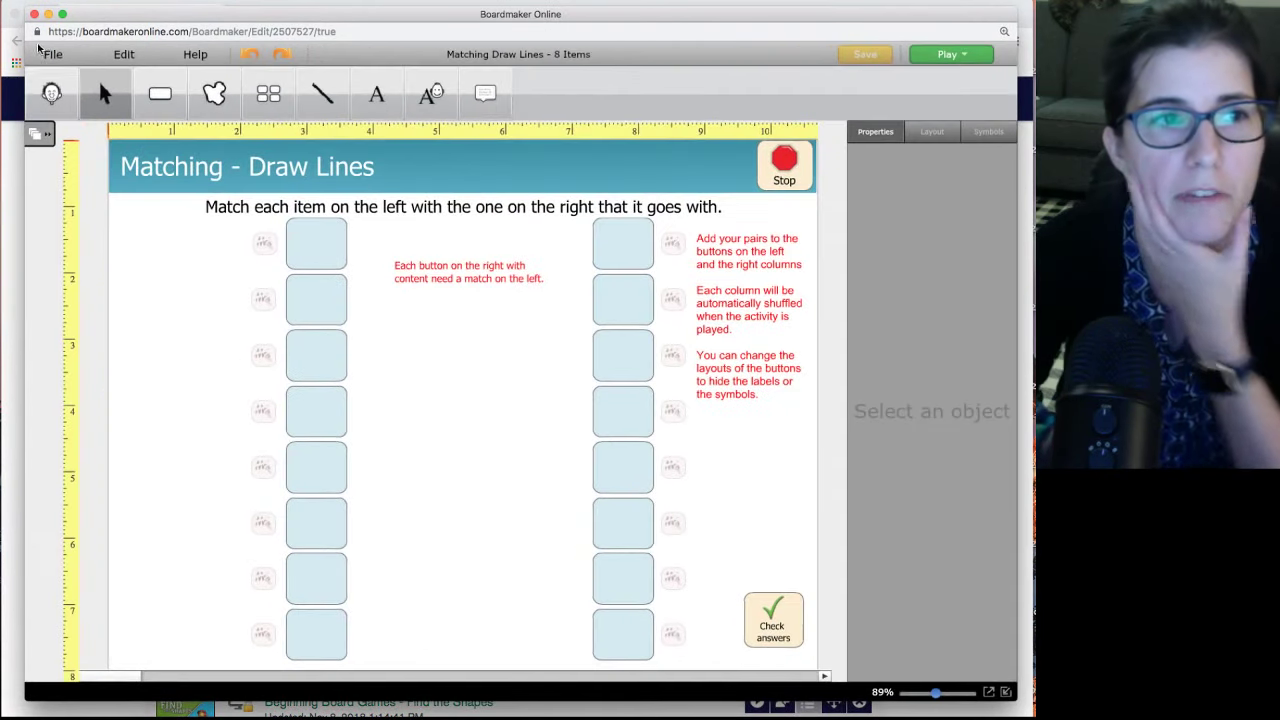
# Step: Expand the activity's page list, check the Activity Settings of the draw-lines template, and close them
pyautogui.click(47, 139)
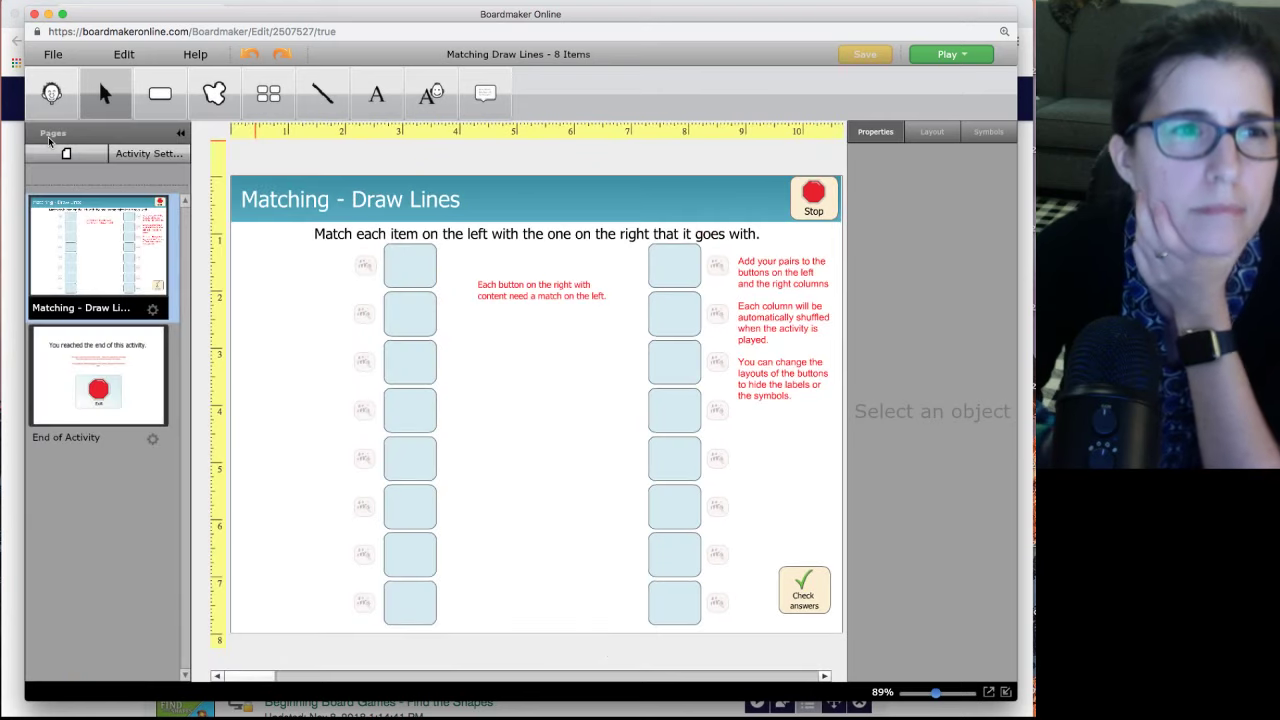
pyautogui.click(153, 156)
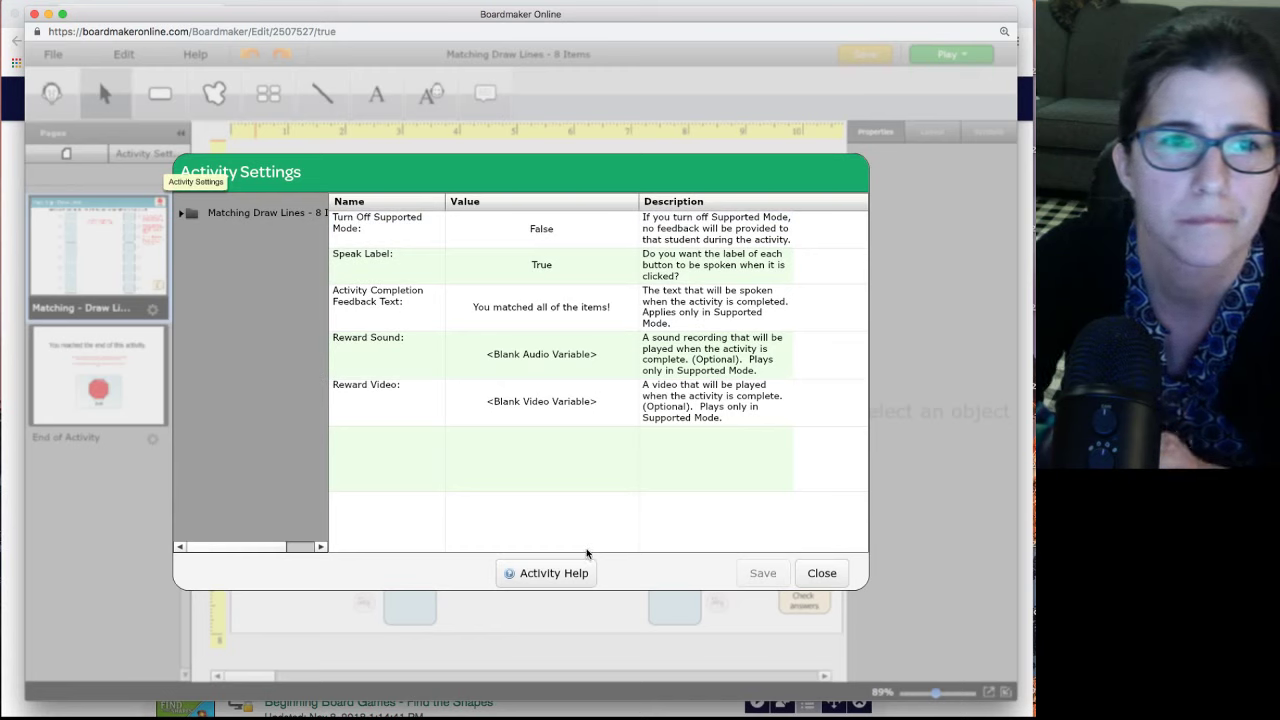
pyautogui.click(823, 573)
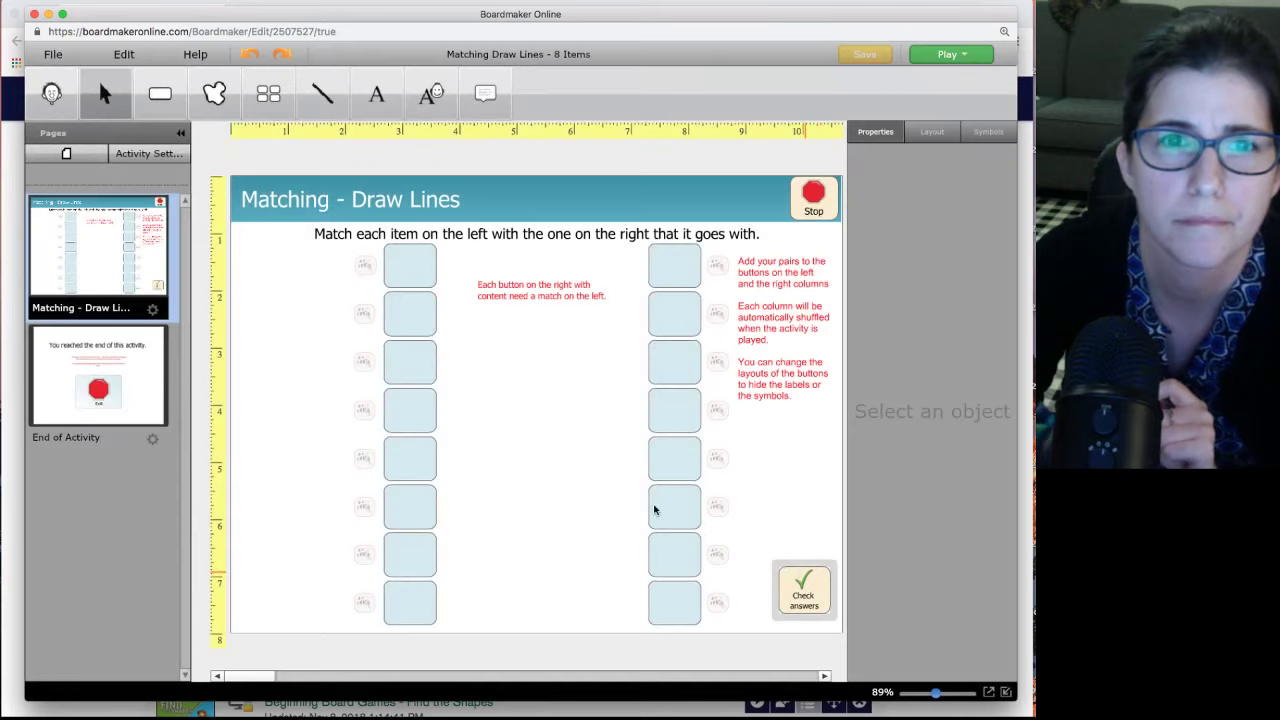